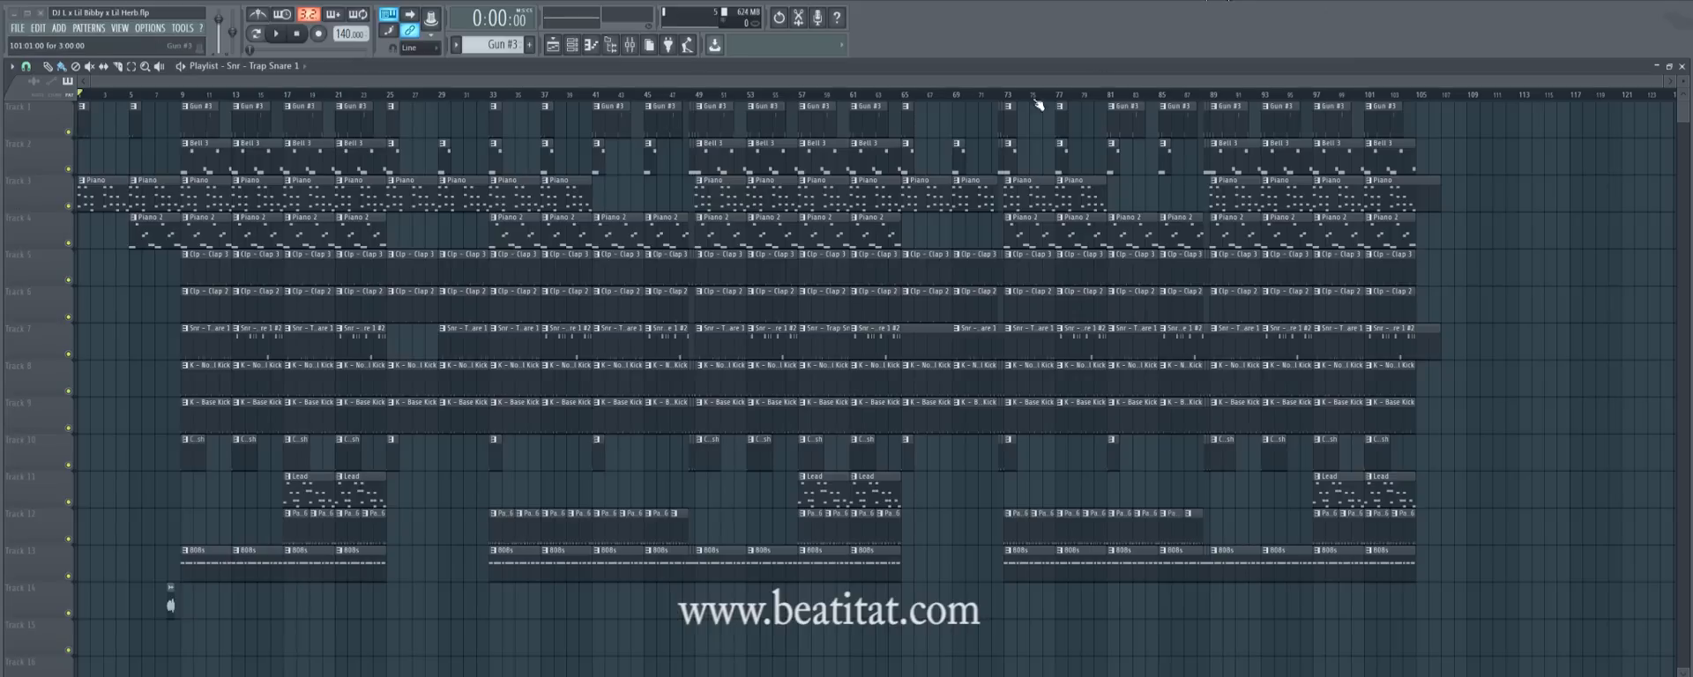
Select bars 1 to 65 of the playlist, play that section of the arrangement, and stop playback.
click(917, 97)
drag(917, 97, 78, 95)
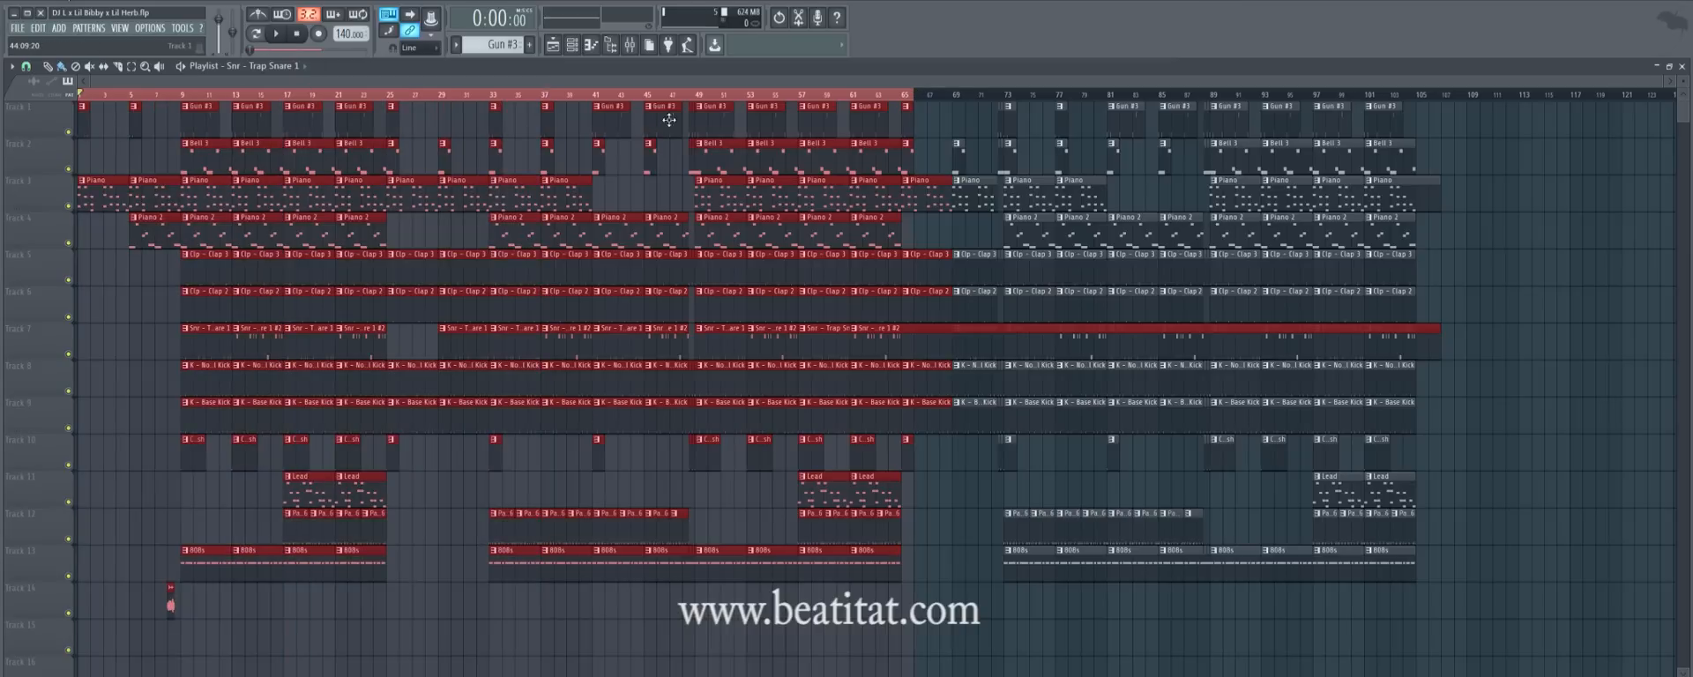
drag(901, 97, 77, 97)
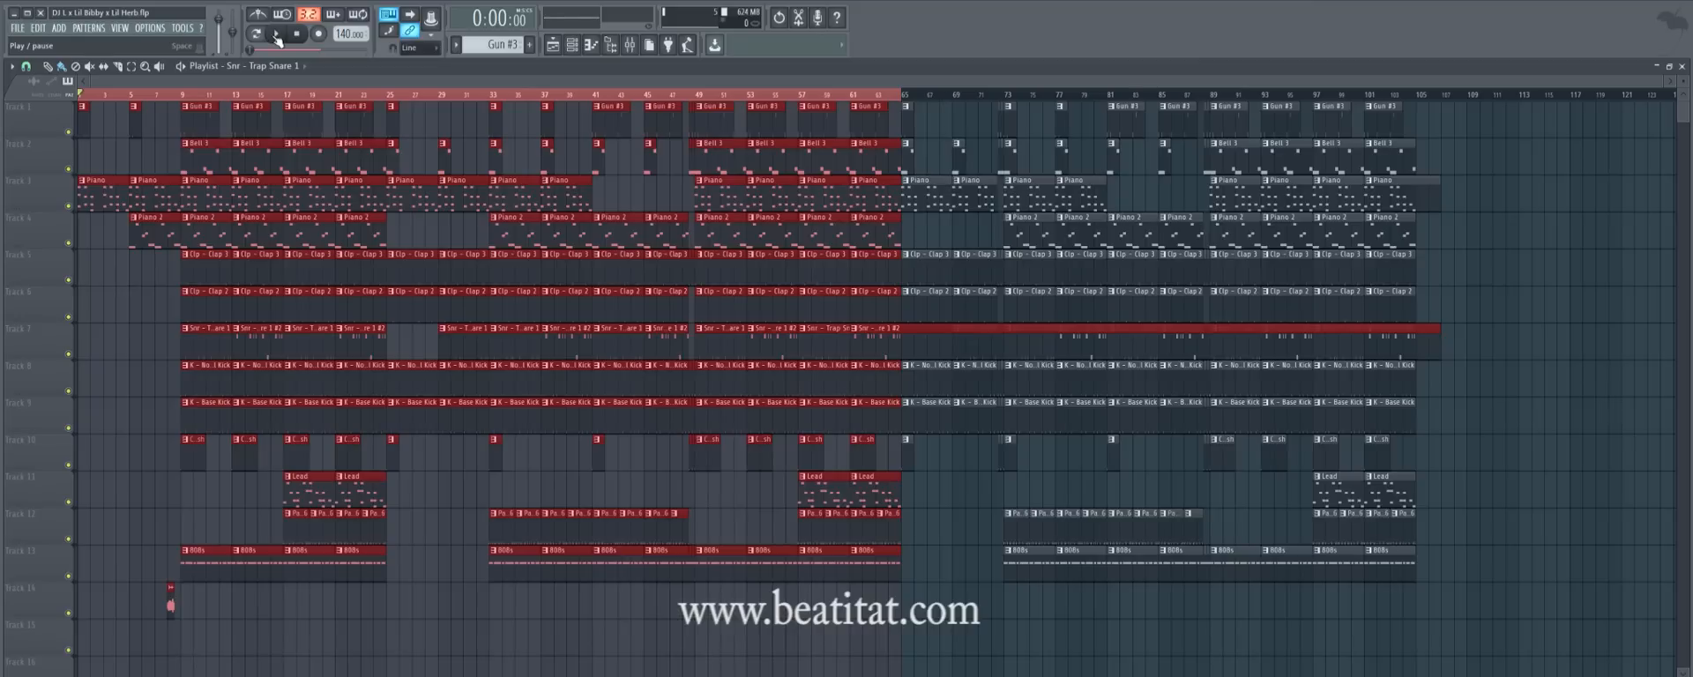
click(277, 35)
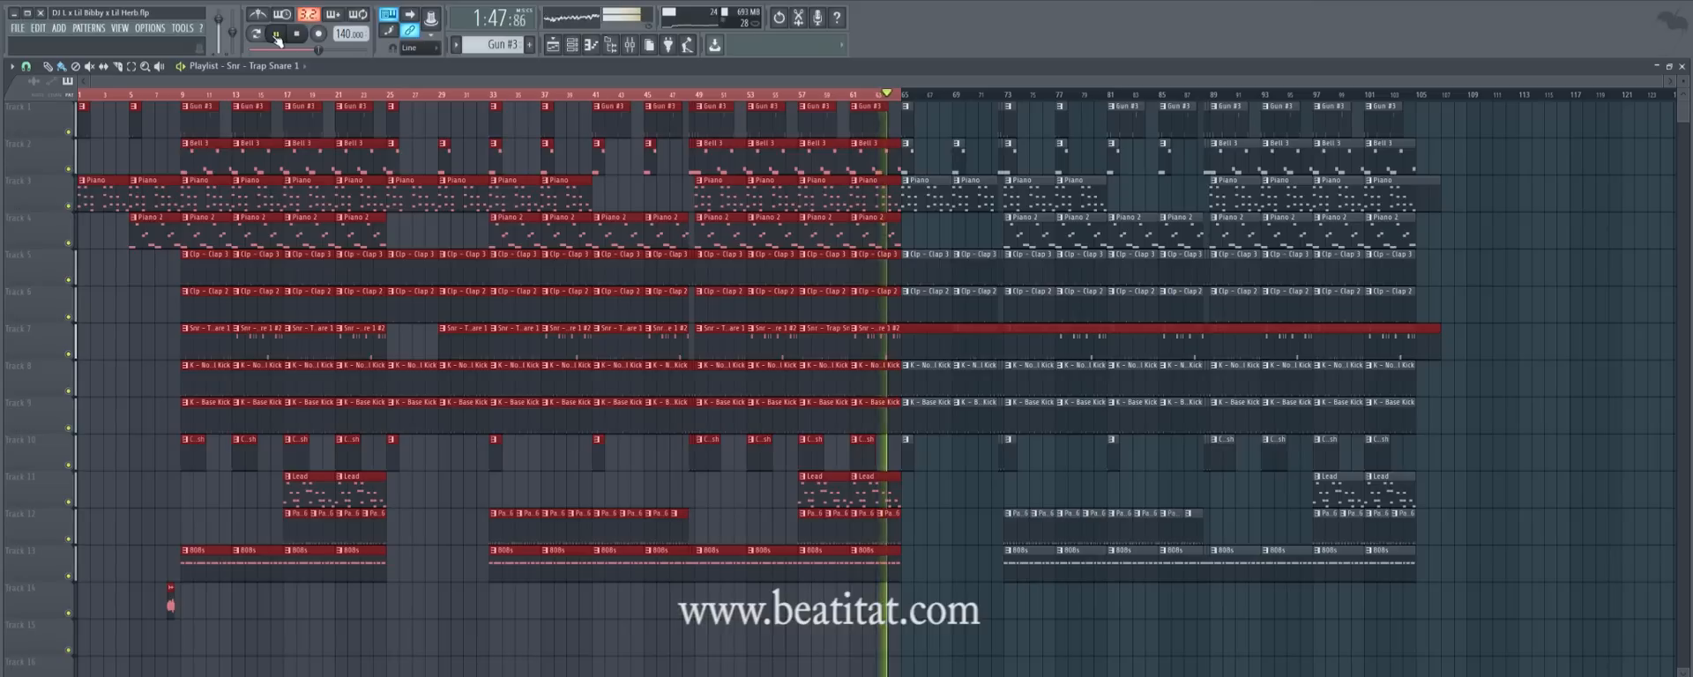
click(277, 35)
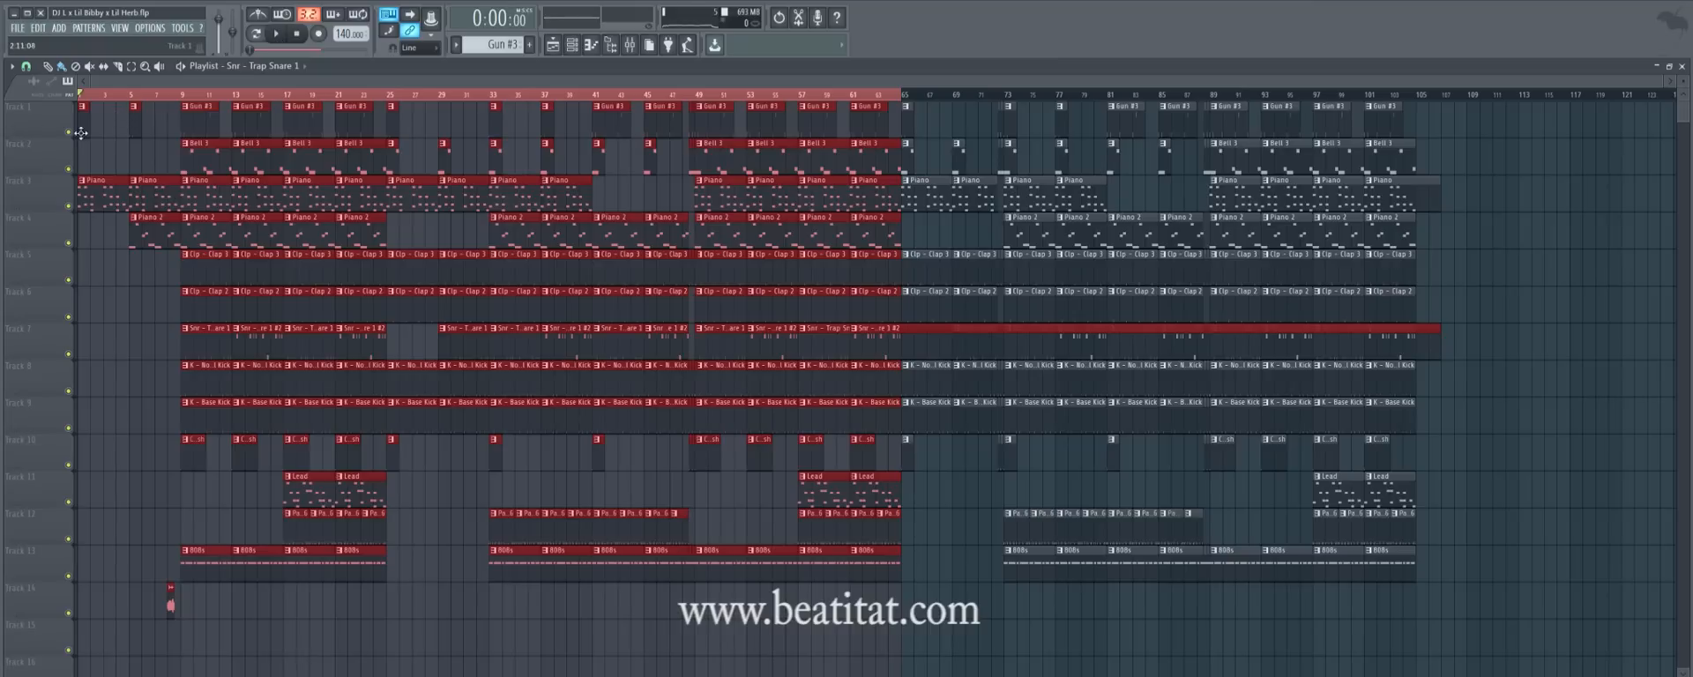
Replace the playlist time selection with the intro, from bar 1 to bar 9.
click(187, 108)
click(183, 94)
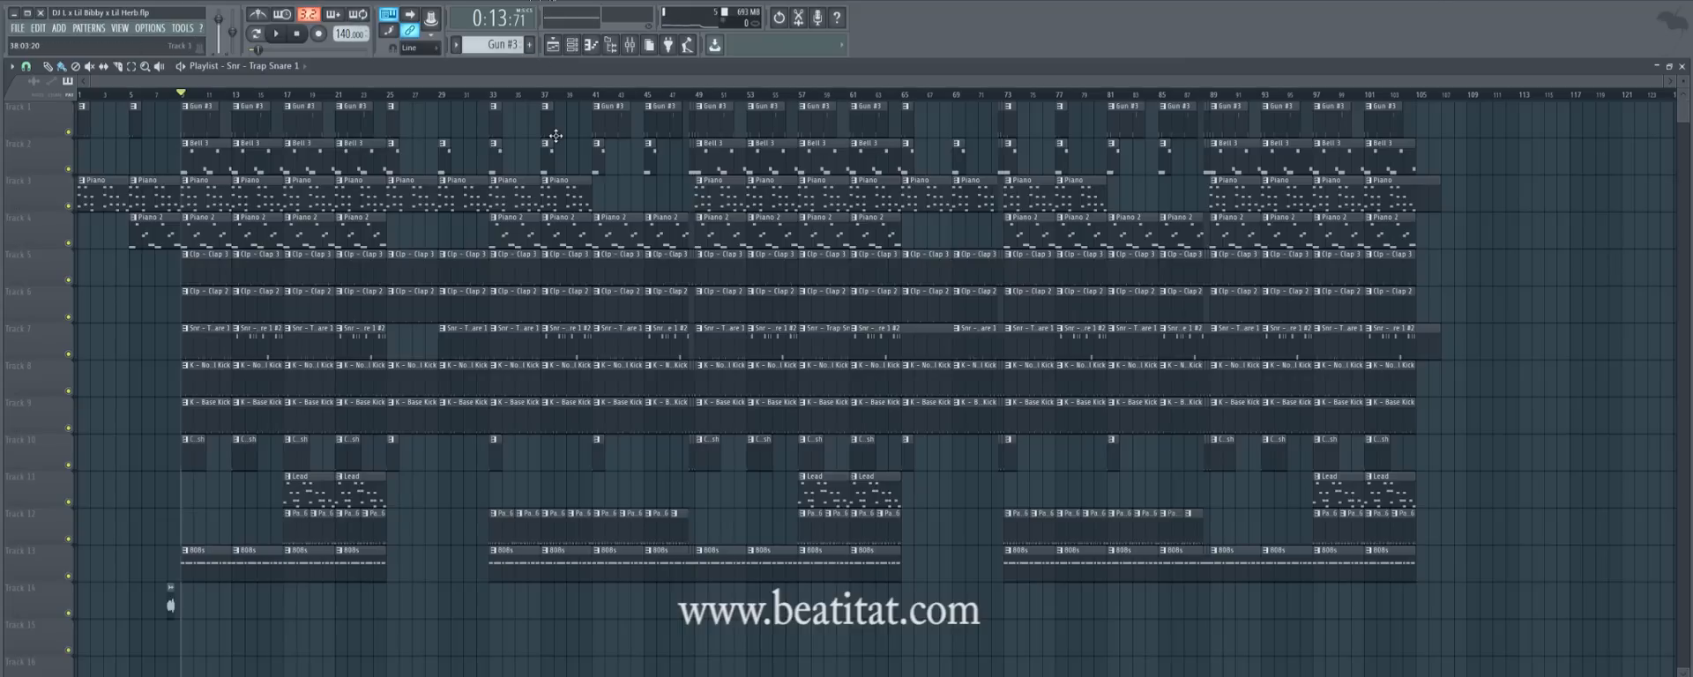
drag(182, 93, 79, 93)
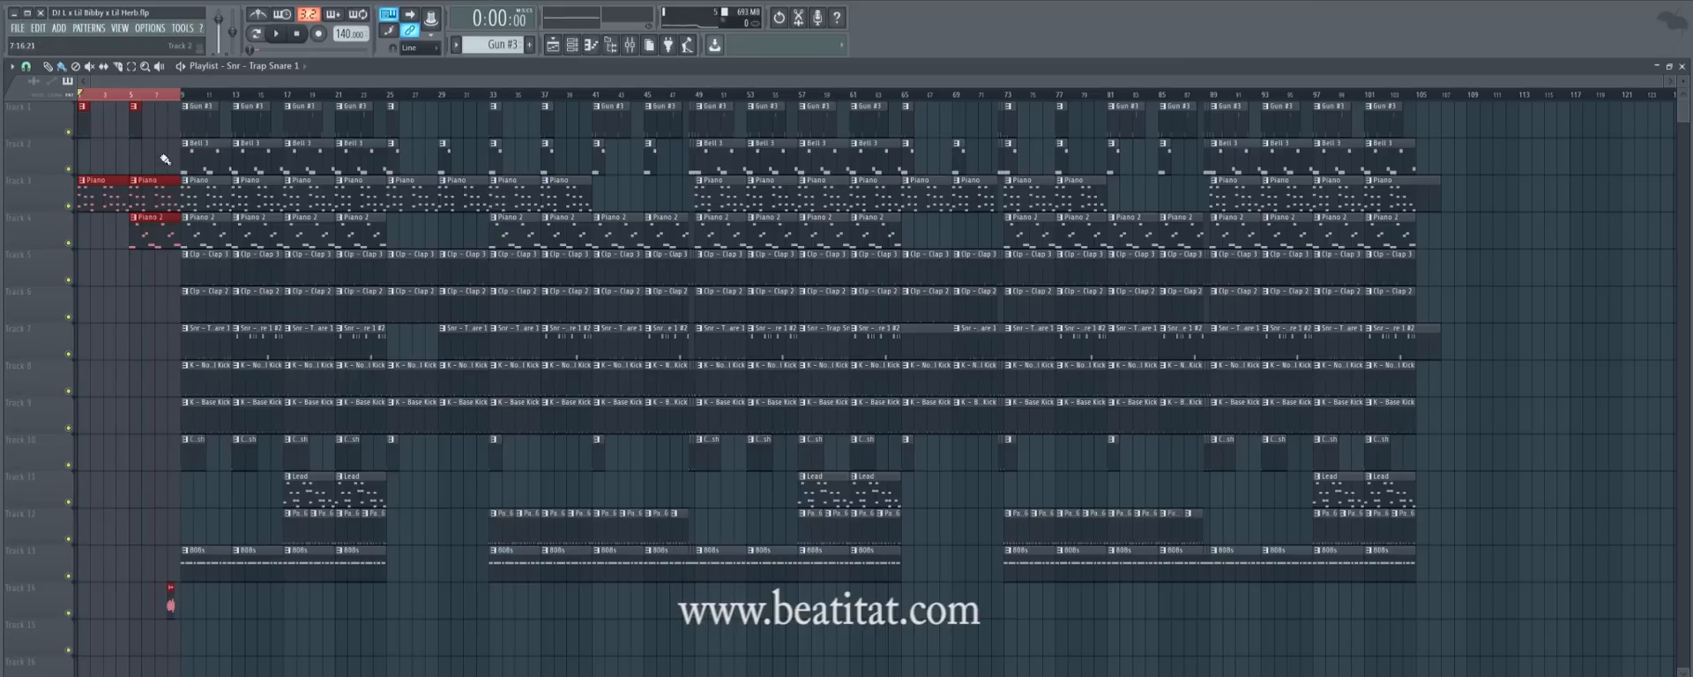
Open the Gun #2 pattern, move the channel rack over the start of the playlist, and audition the pattern.
double_click(79, 130)
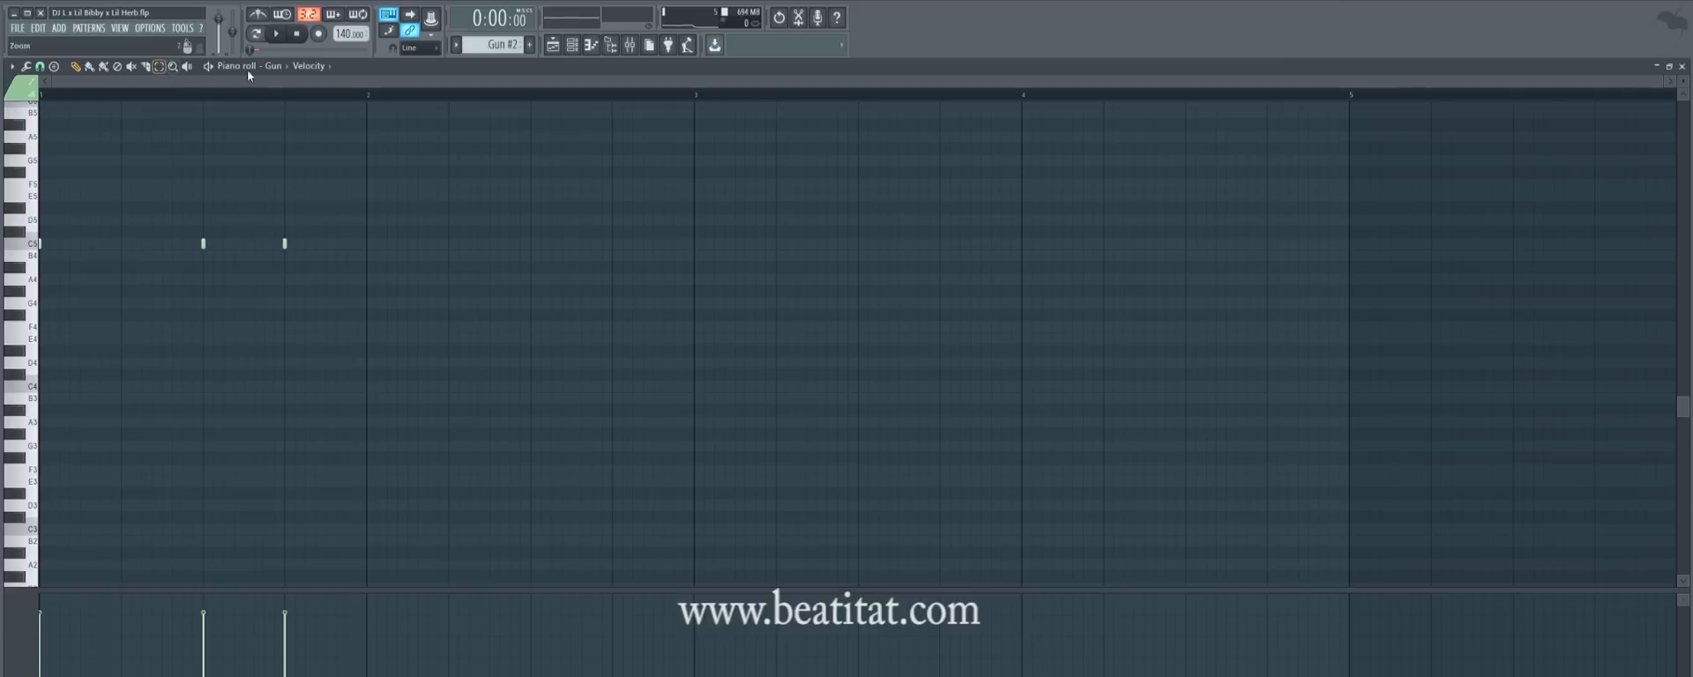
key(Escape)
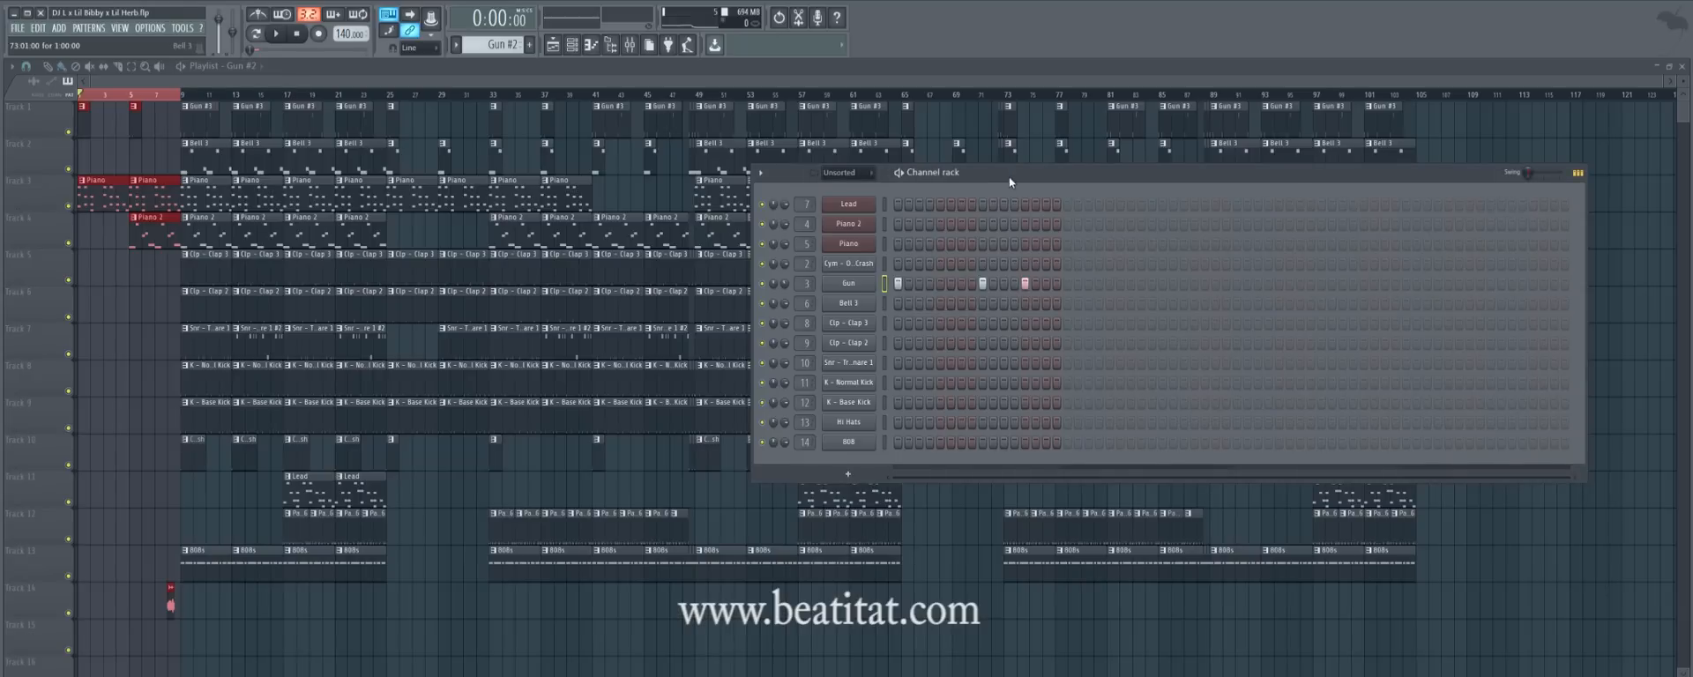
drag(1009, 176, 382, 219)
key(space)
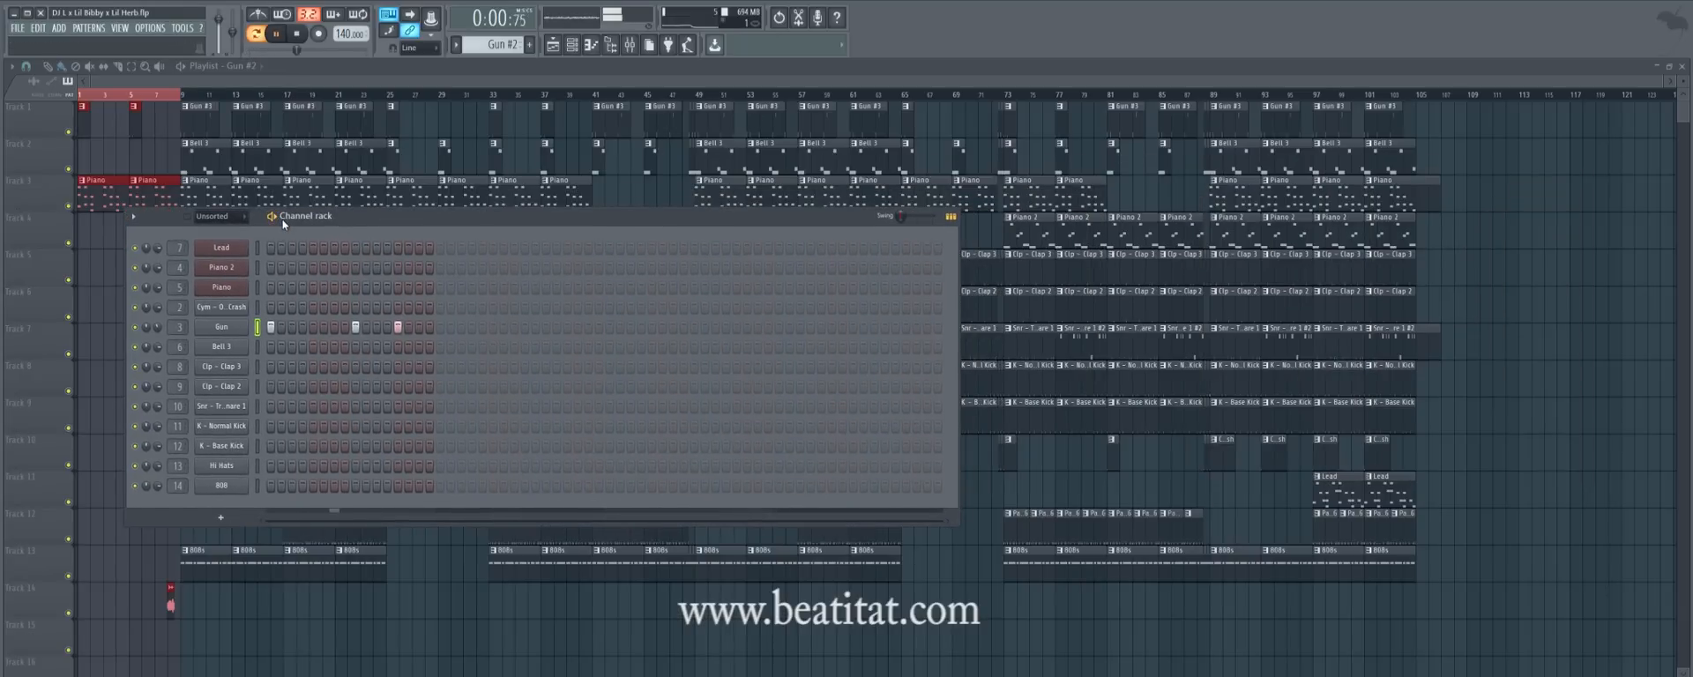
key(space)
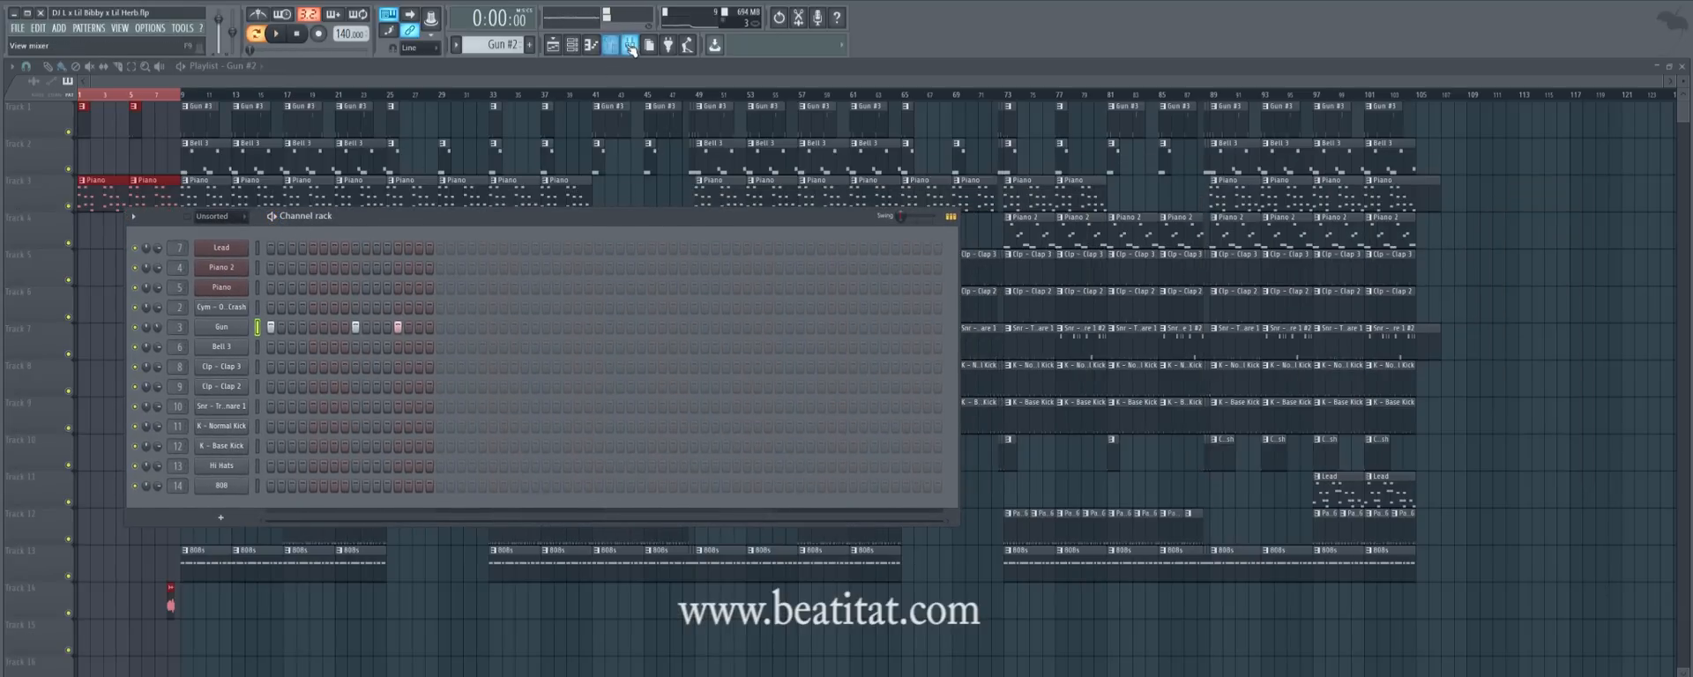
Inspect the Gun mixer track's effects while playing the pattern, stop playback, and return to the full playlist.
click(631, 46)
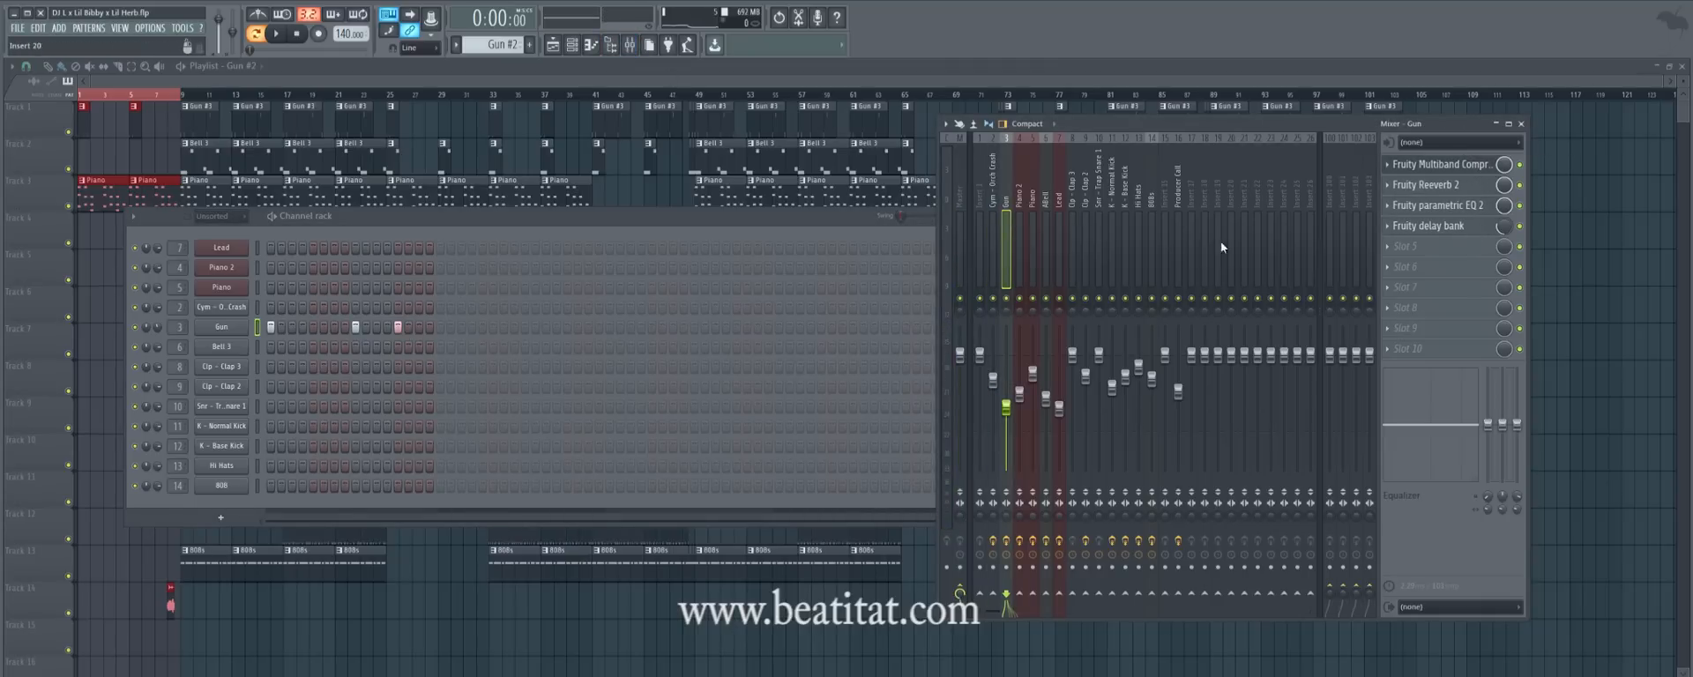
key(space)
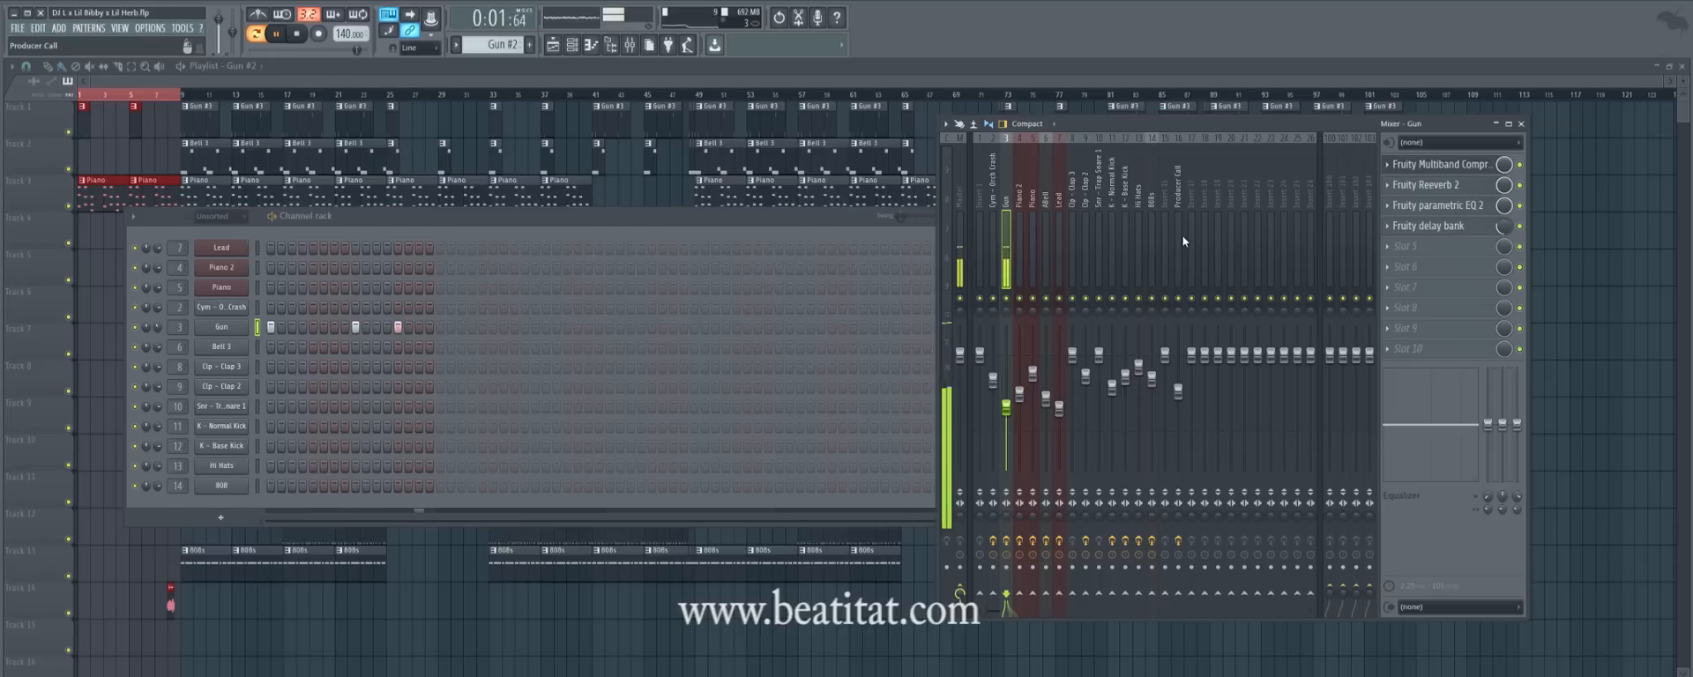
key(space)
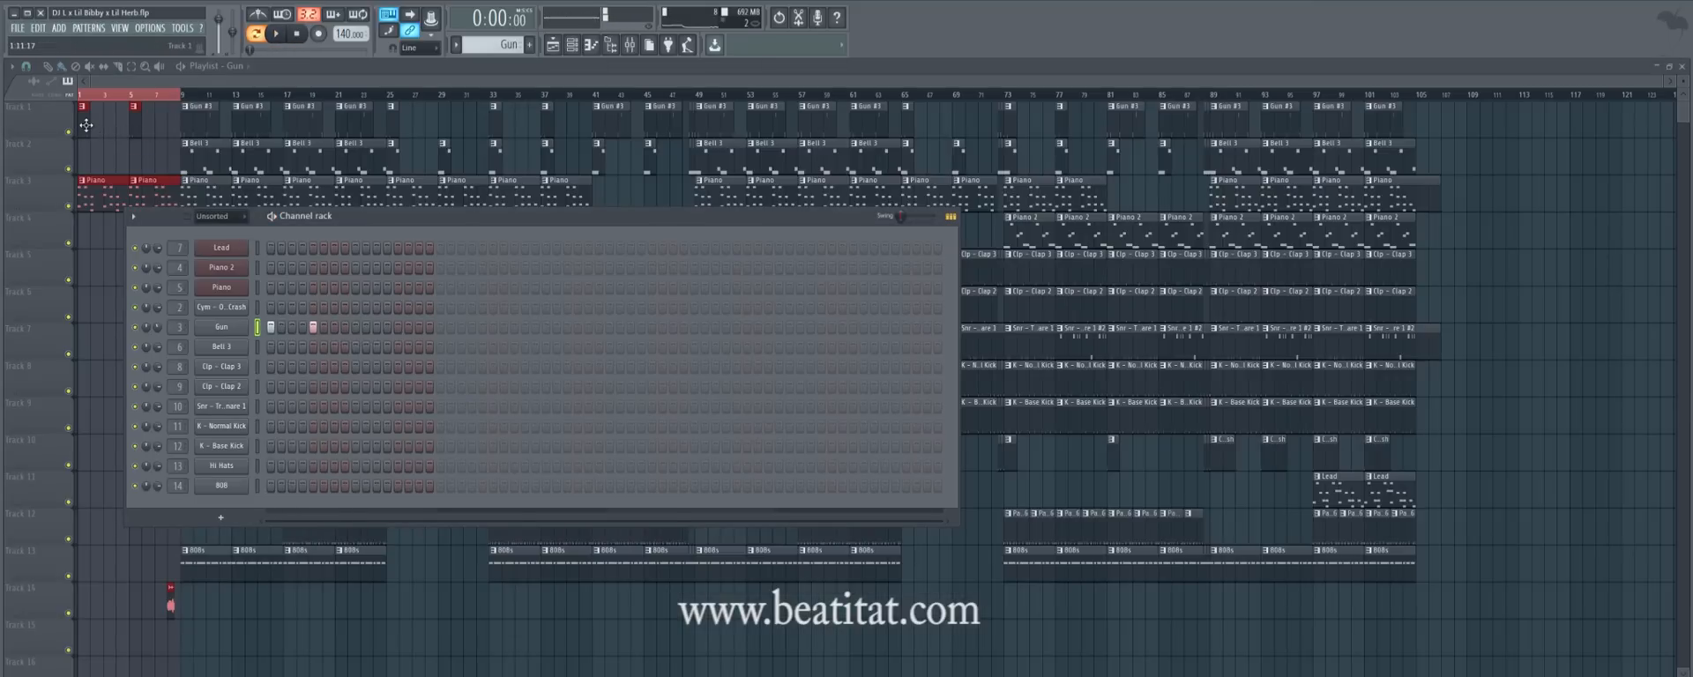
key(F6)
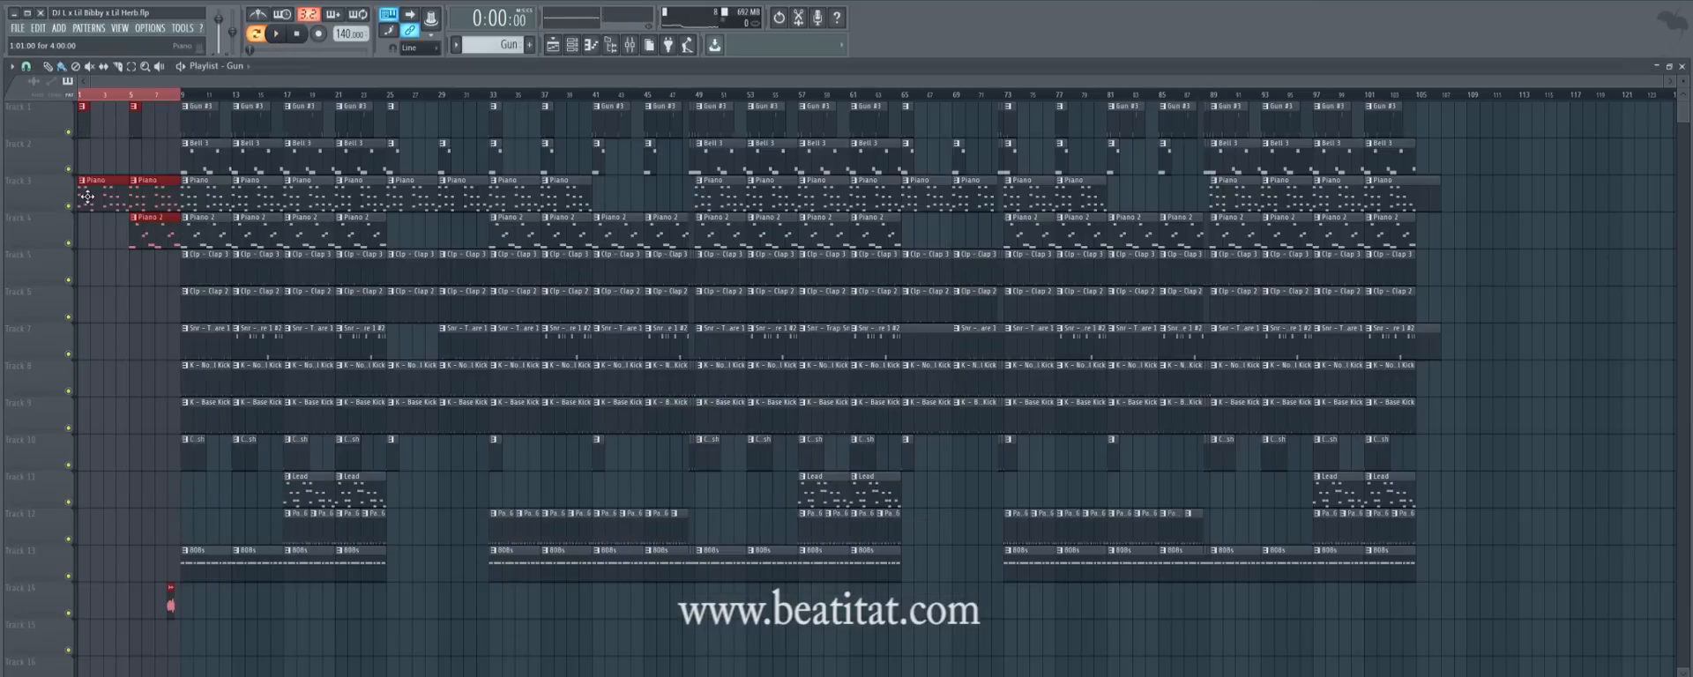
Examine the first Piano clip's chords in the piano roll and start playing the pattern.
double_click(81, 180)
scroll(249, 189, down, 3)
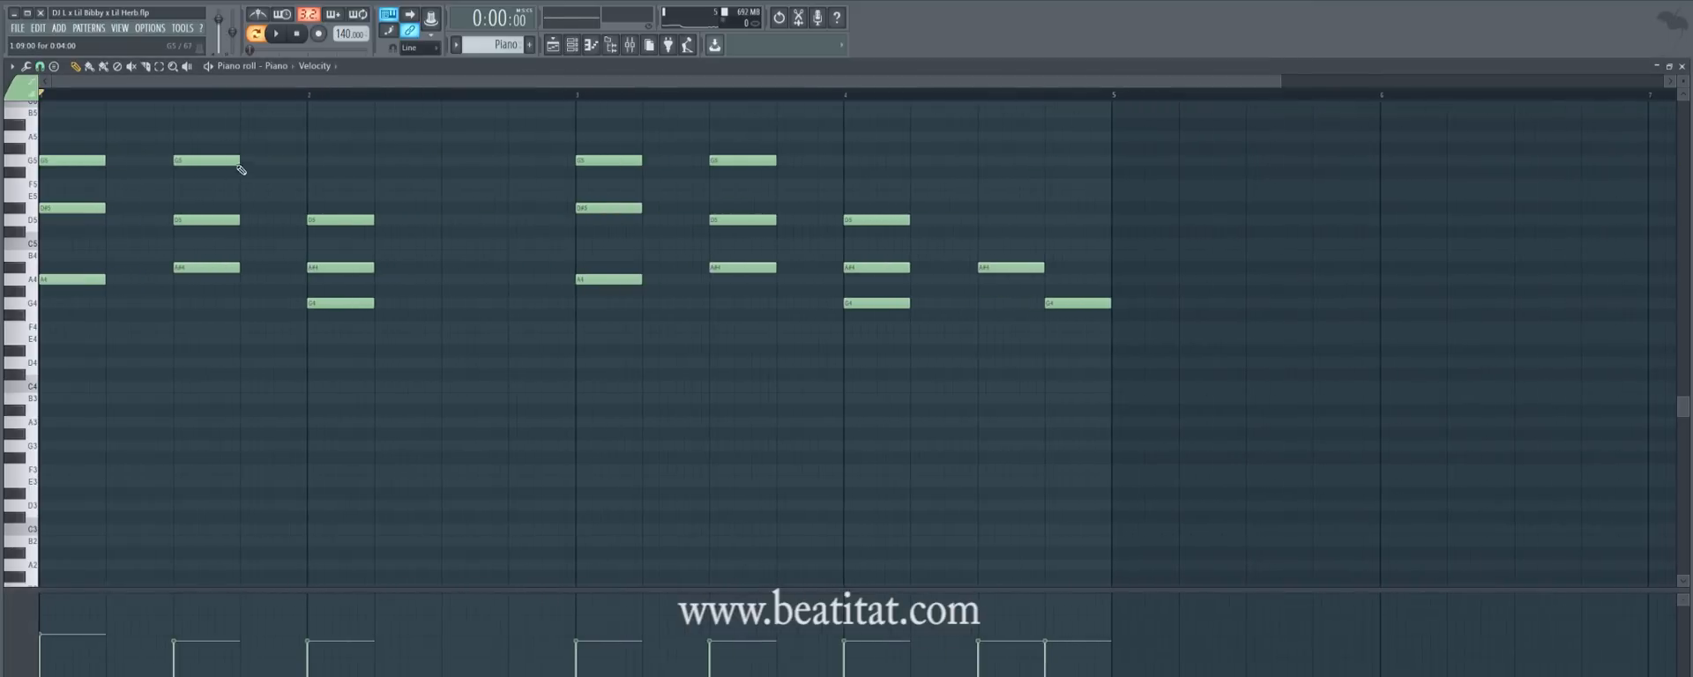
scroll(266, 146, down, 2)
scroll(273, 150, up, 5)
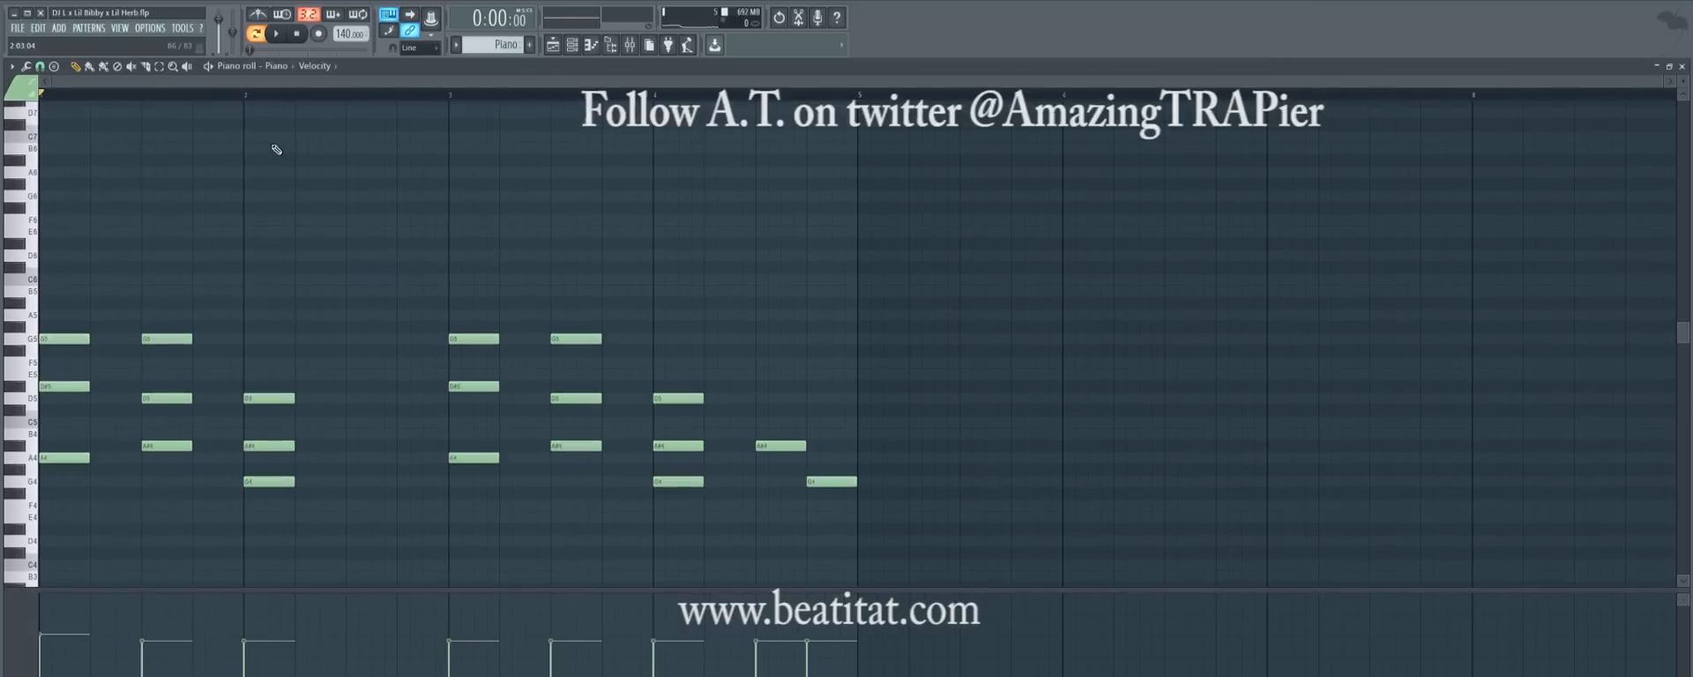
scroll(261, 220, down, 4)
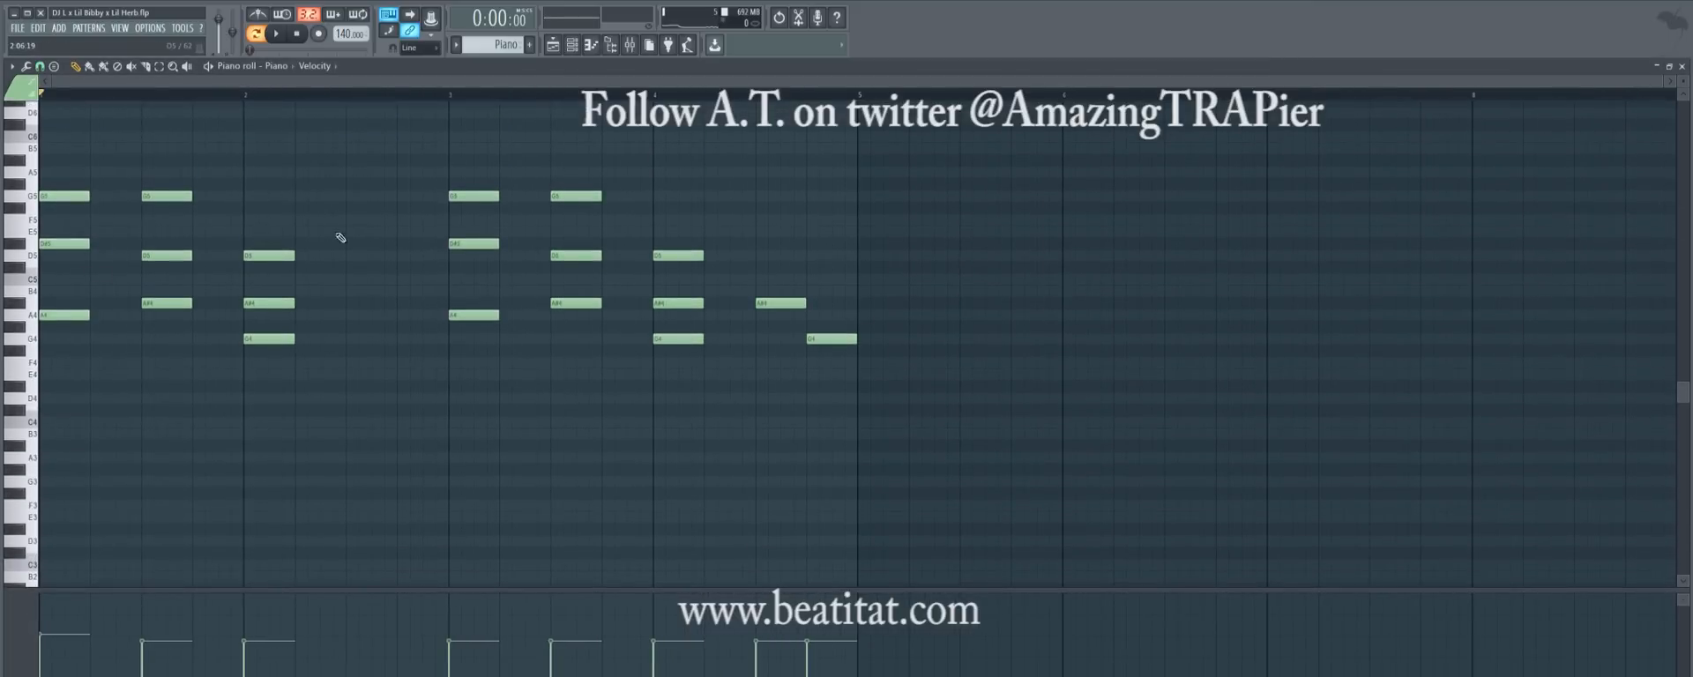
key(space)
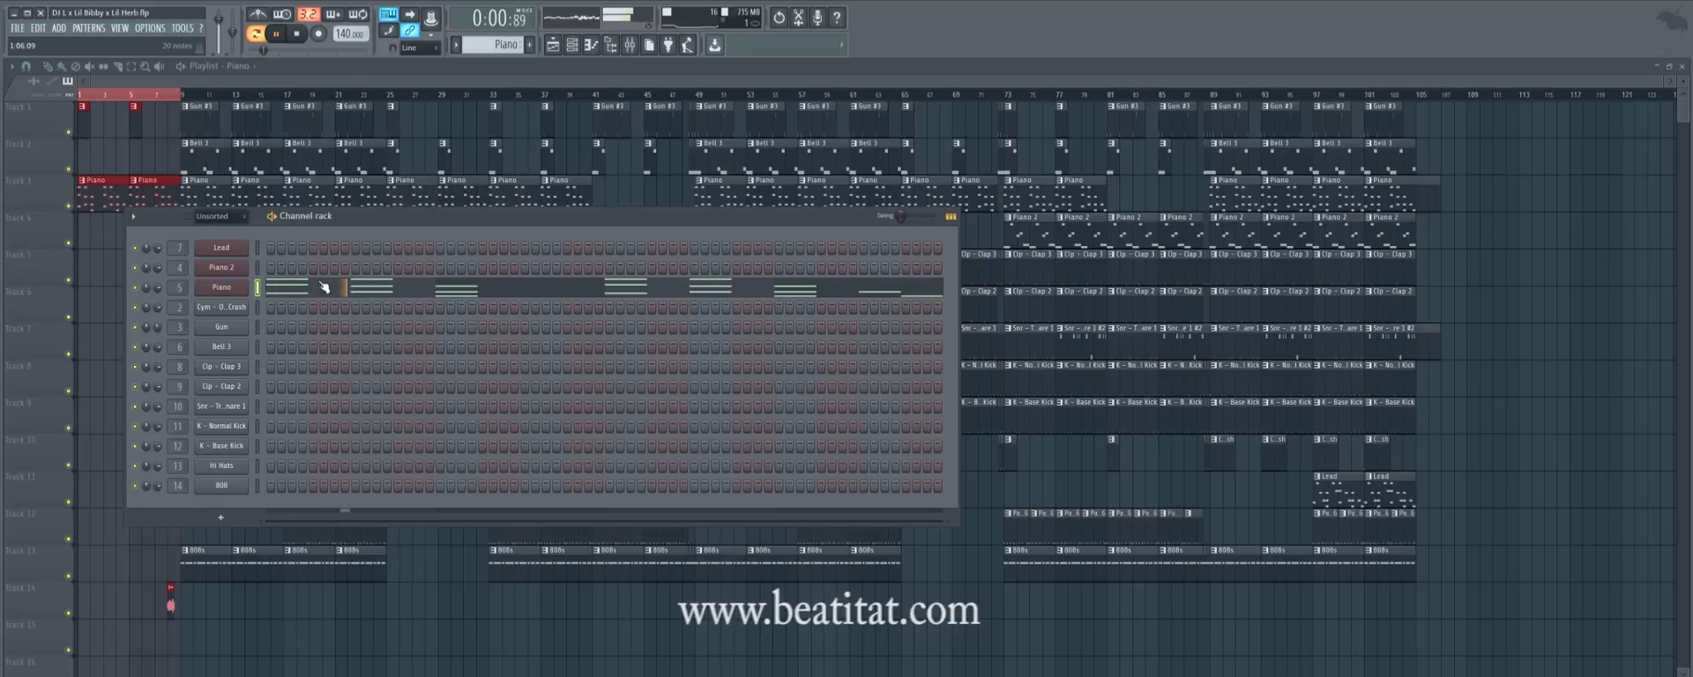
Inspect the Piano channel's Nexus preset and effect settings, stop playback, and close the plugin window.
click(221, 287)
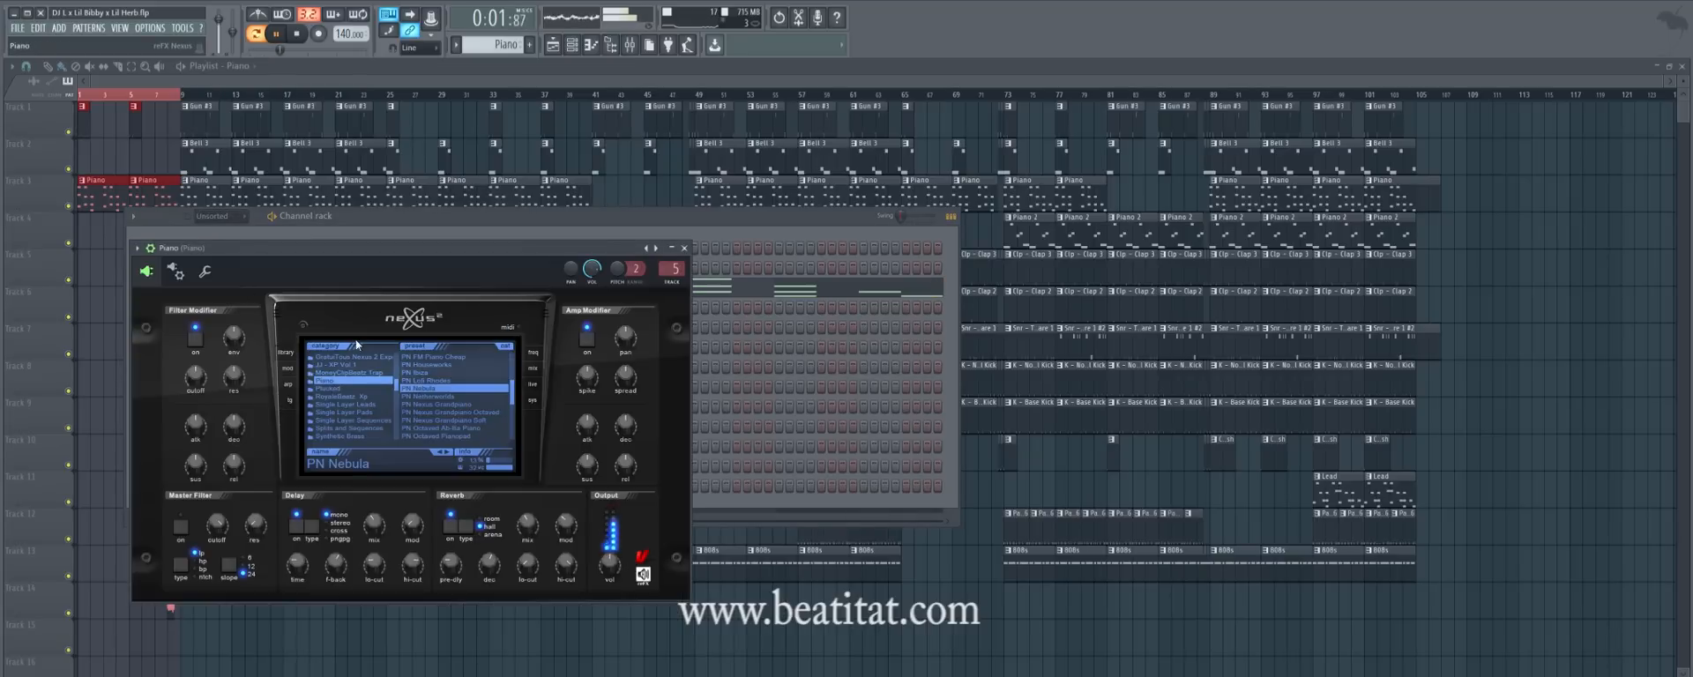
key(space)
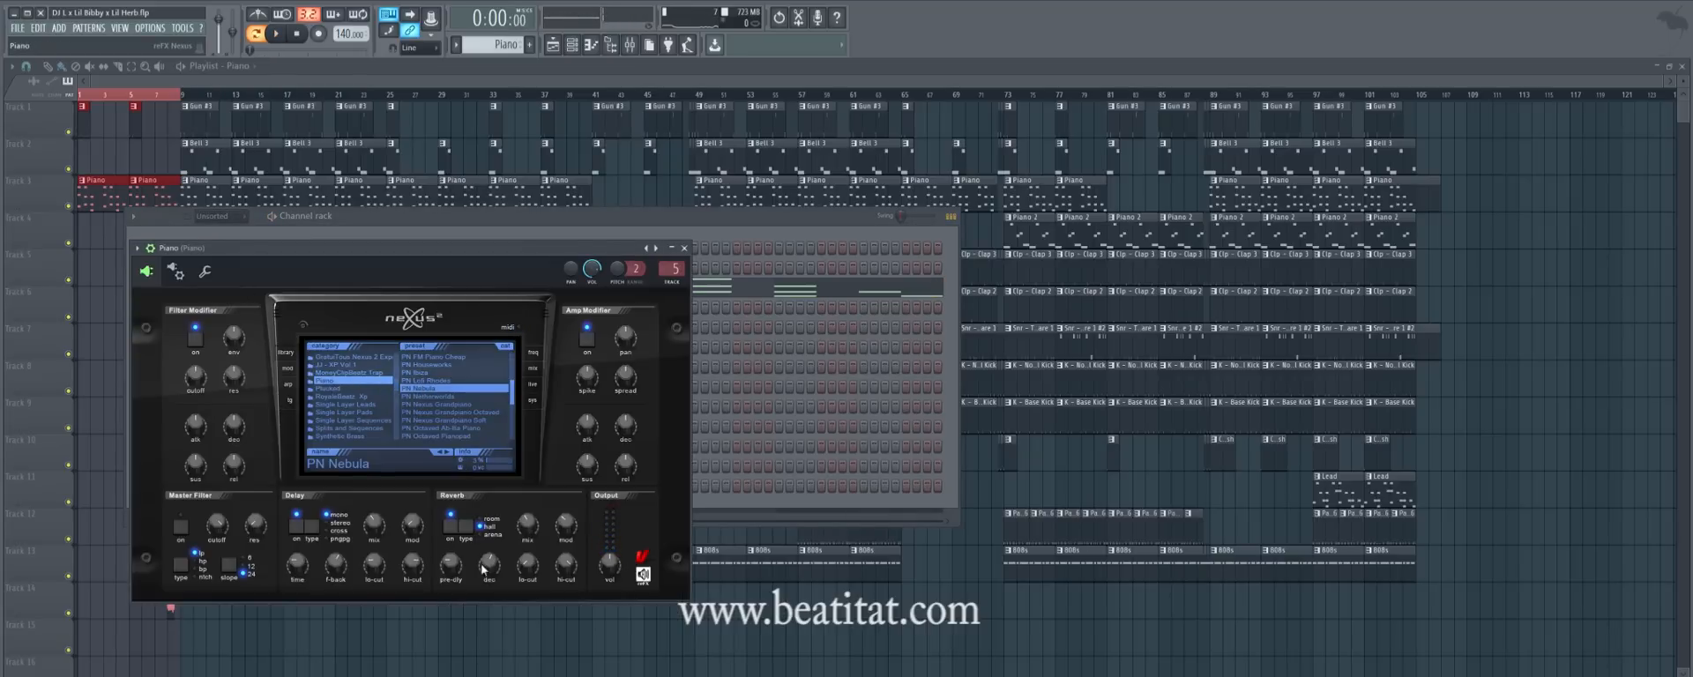
mouse_move(529, 529)
click(685, 248)
Check the effects on the Piano mixer track and return to the full playlist.
click(629, 44)
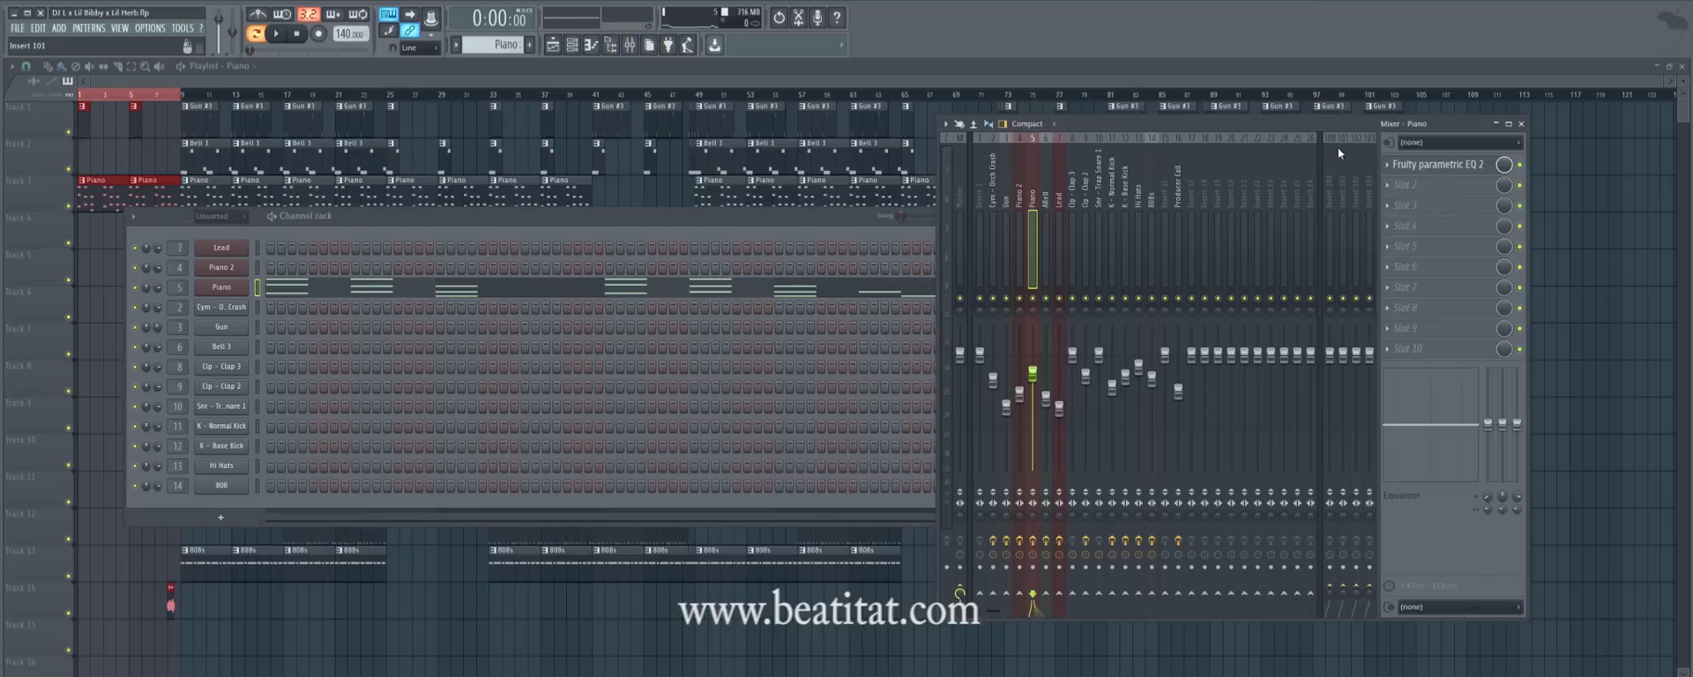
click(603, 227)
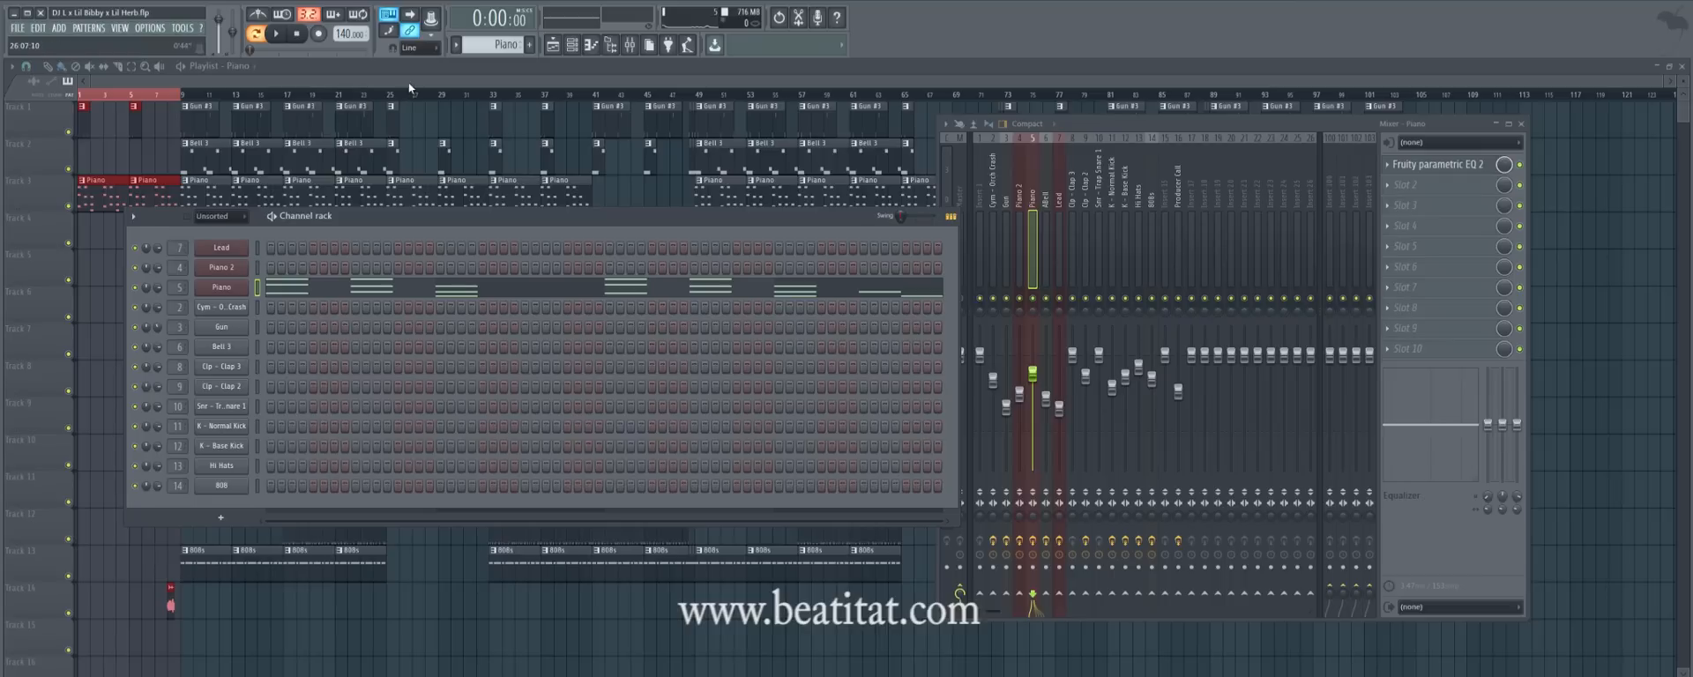
key(F12)
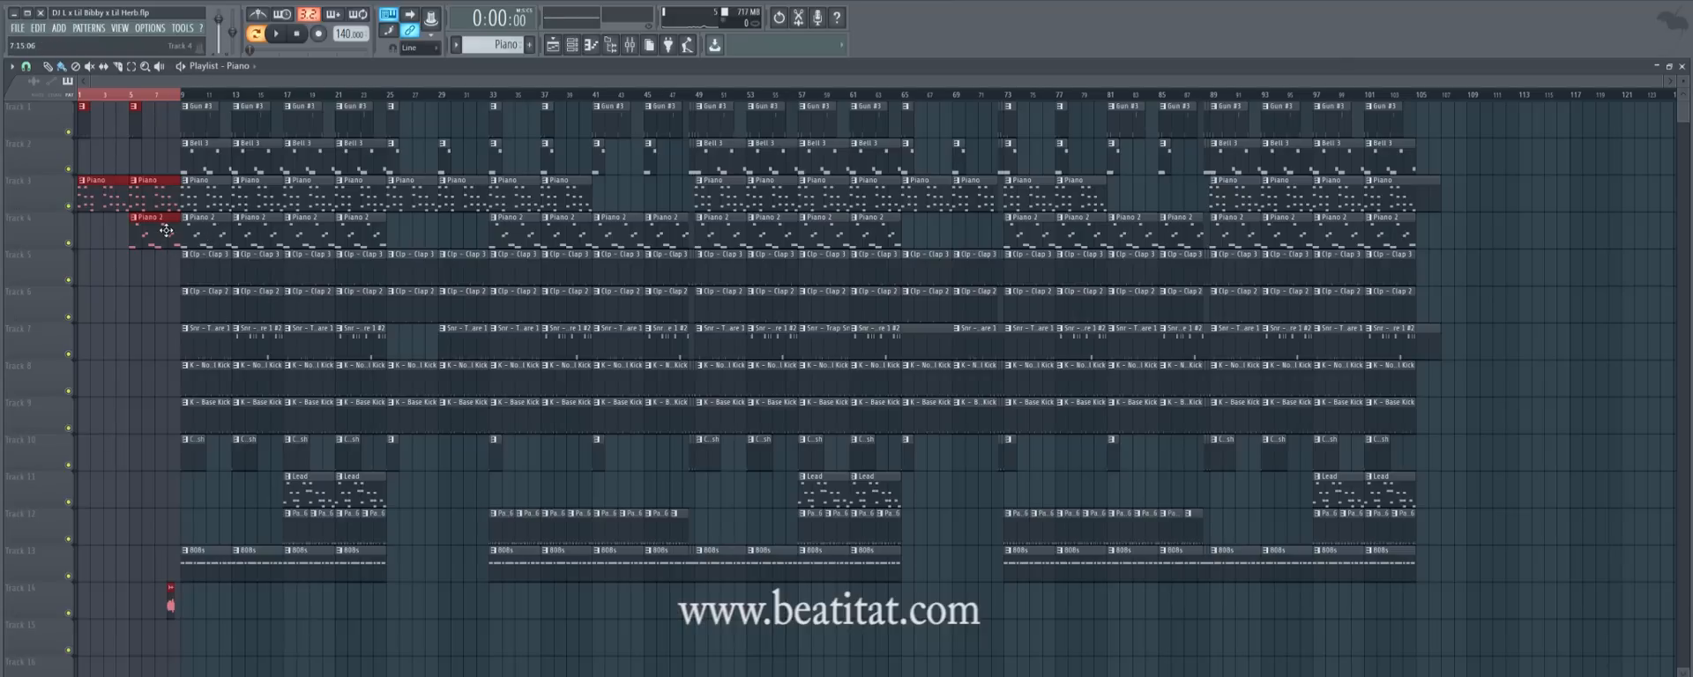
Open the intro's Piano 2 clip and inspect its channel's Nexus preset and mixer routing.
double_click(164, 231)
key(F6)
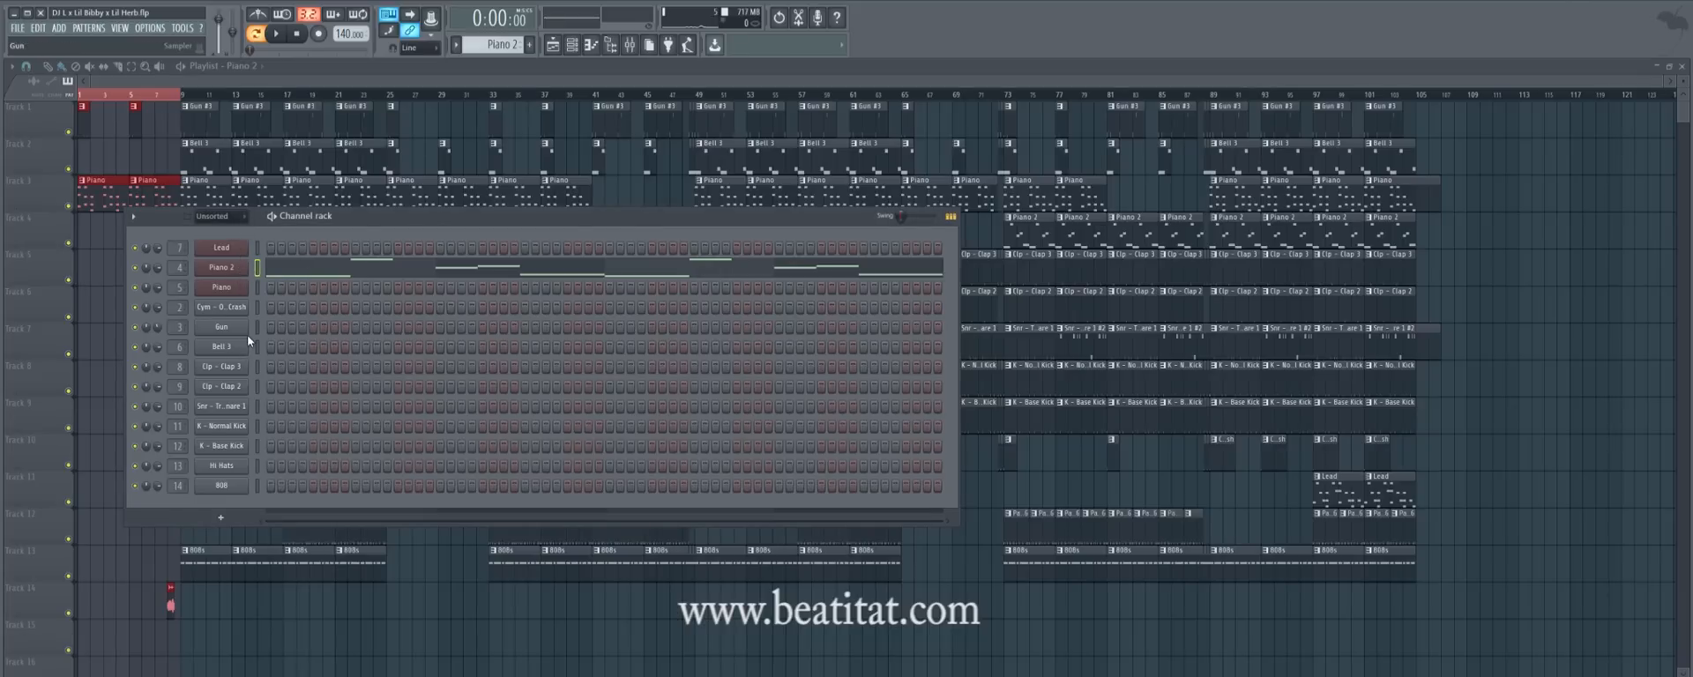
click(235, 268)
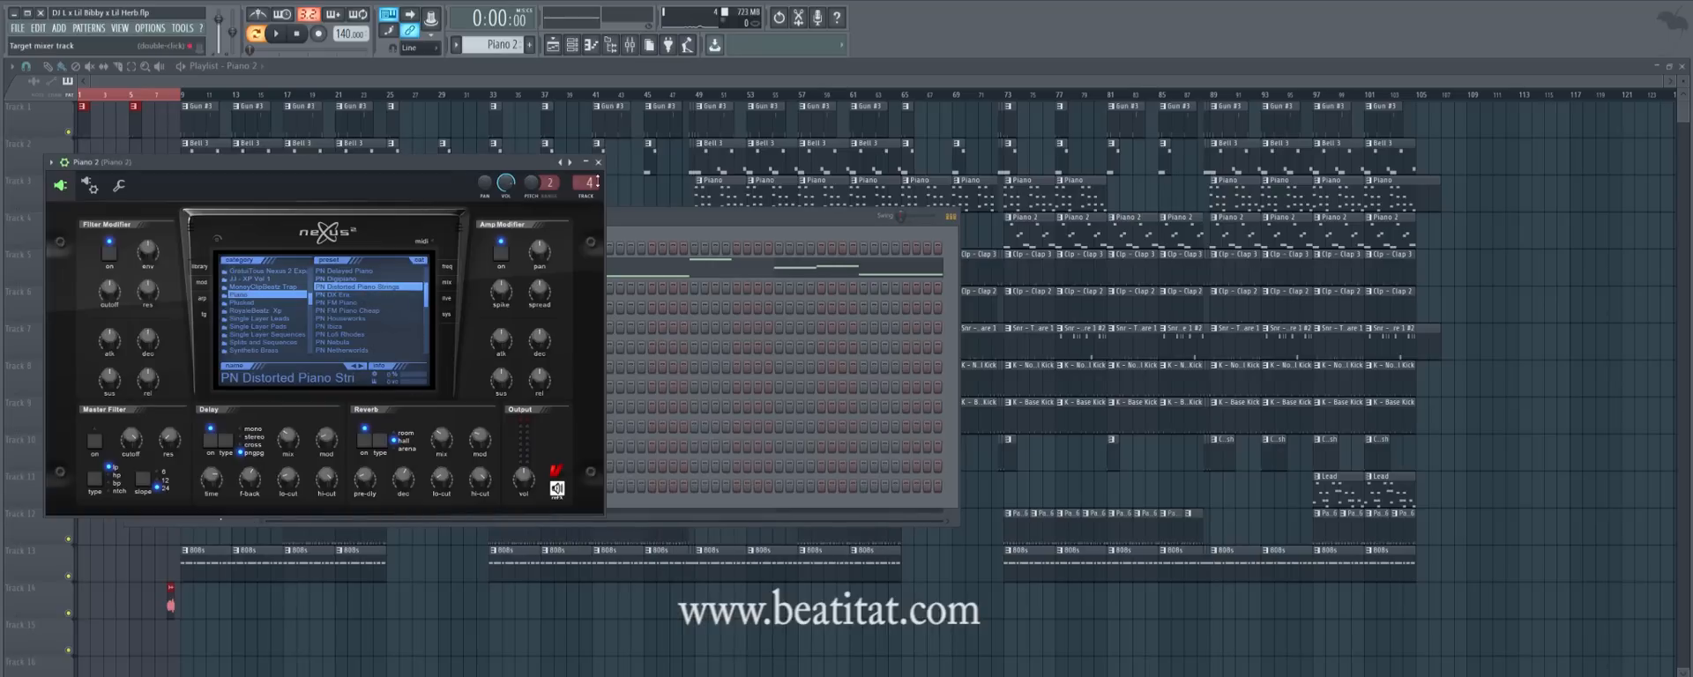
click(603, 164)
Examine the Piano 2 melody in the piano roll and start playing the pattern.
click(438, 266)
scroll(404, 268, down, 6)
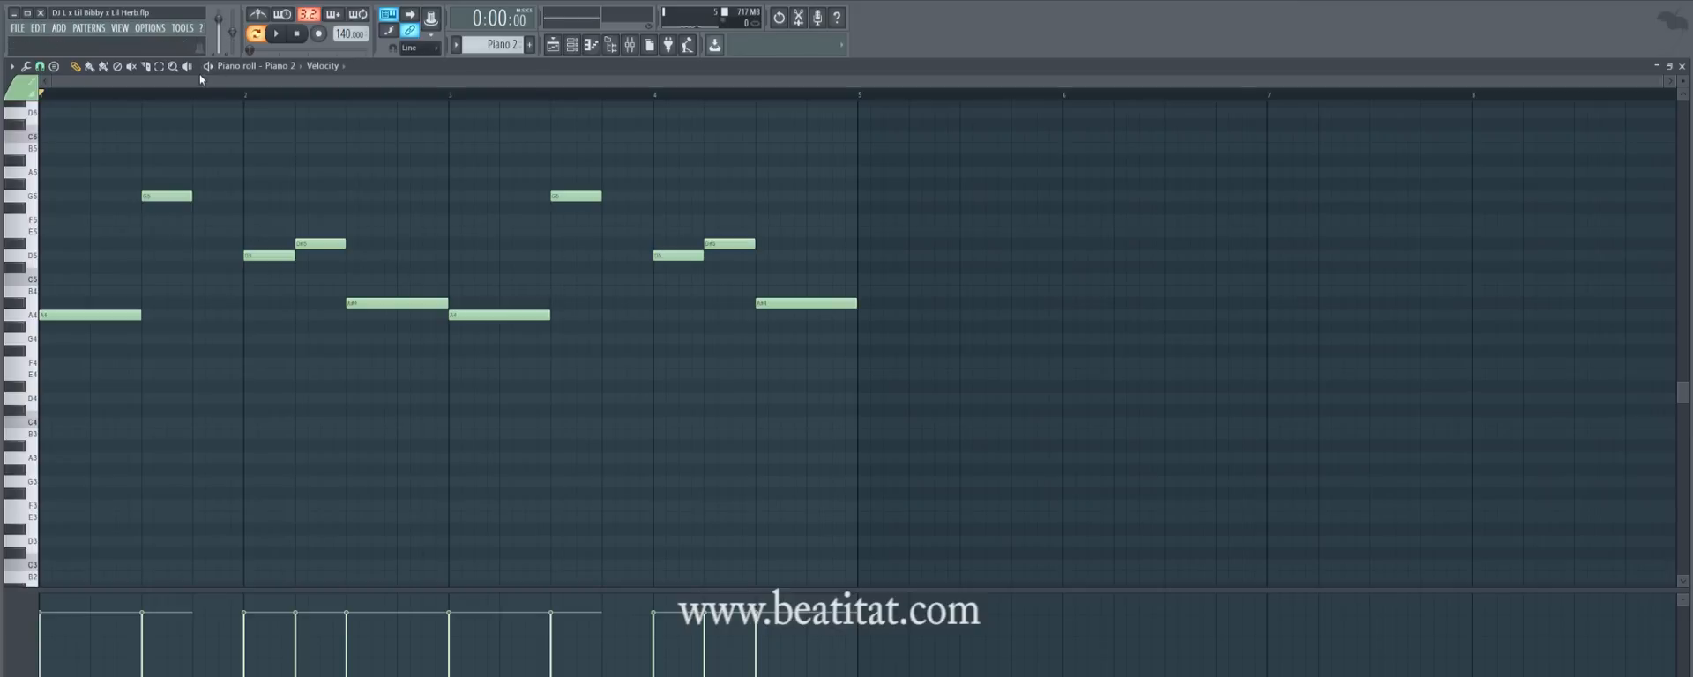
key(space)
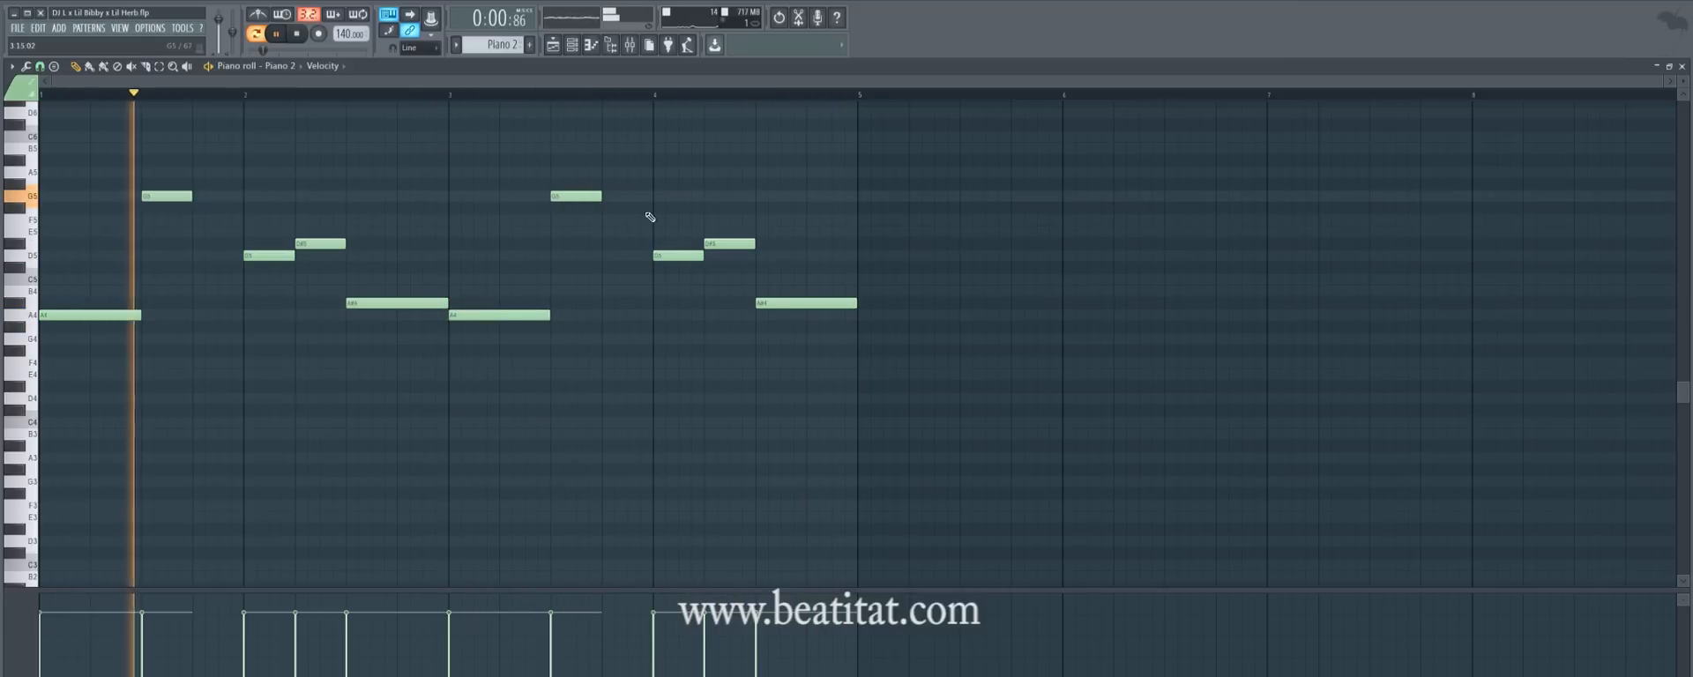
Inspect the Piano 2 mixer track and its Fruity Parametric EQ 2 curve during playback, stop it, and return to the playlist.
key(F7)
key(F9)
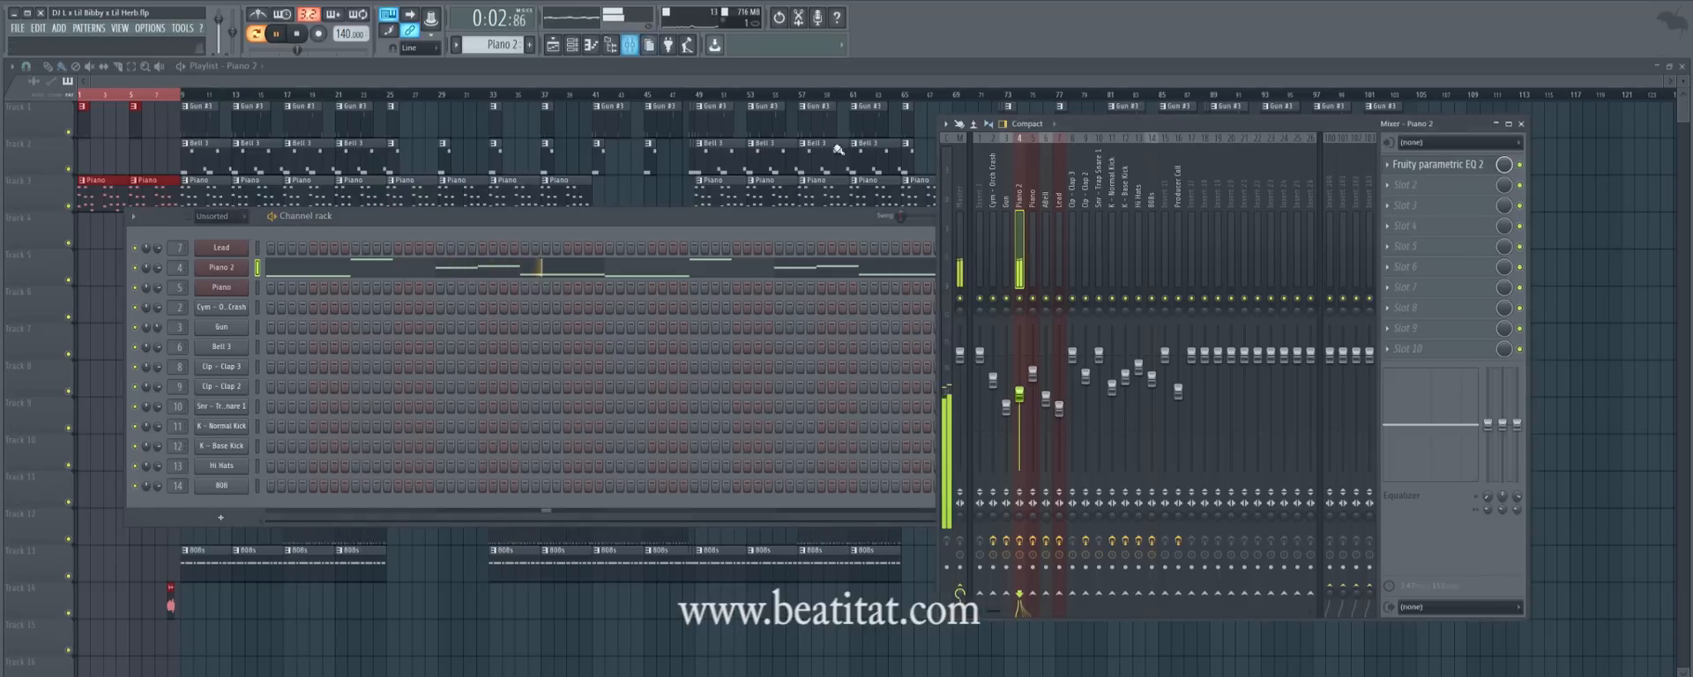
key(space)
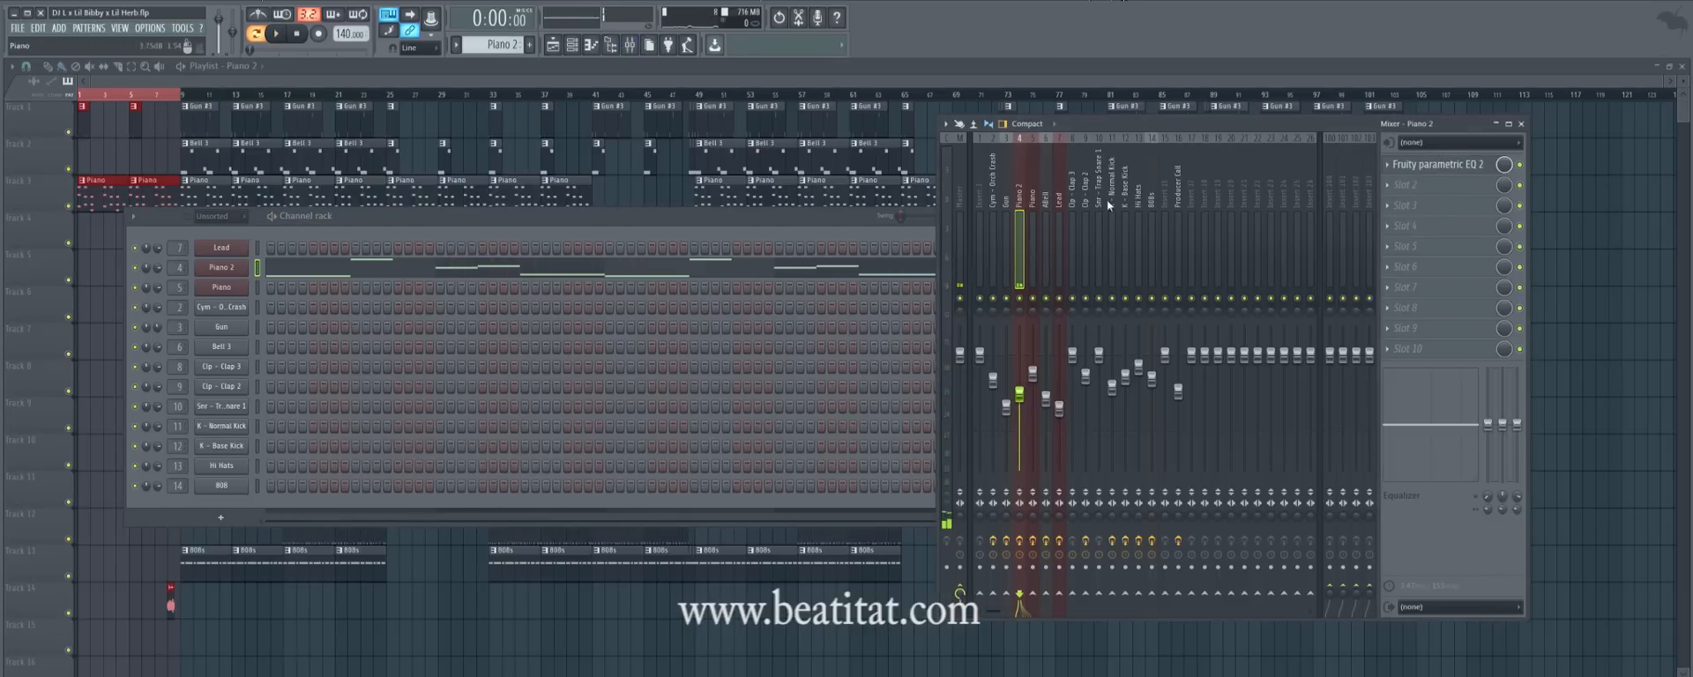
click(1471, 164)
key(space)
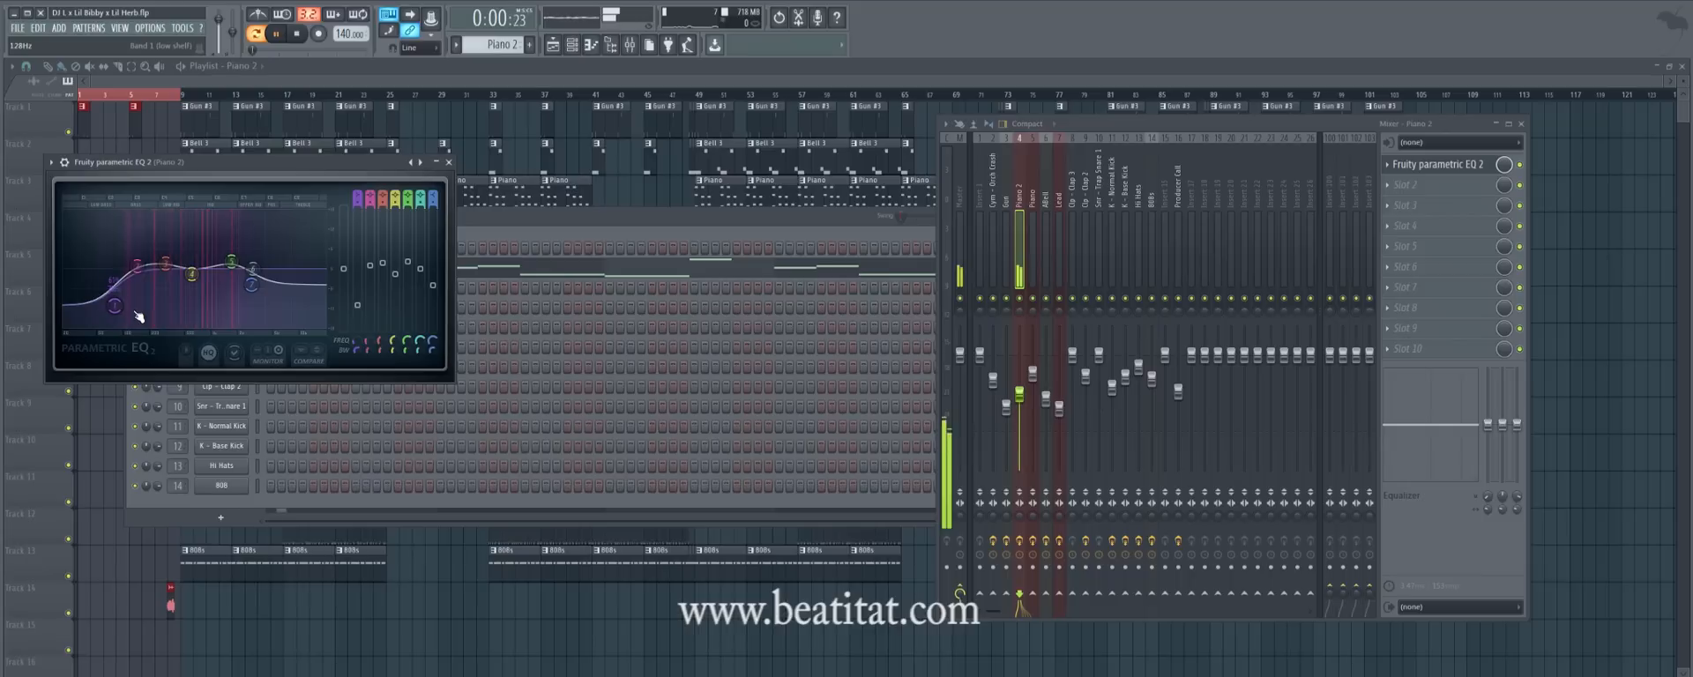
key(space)
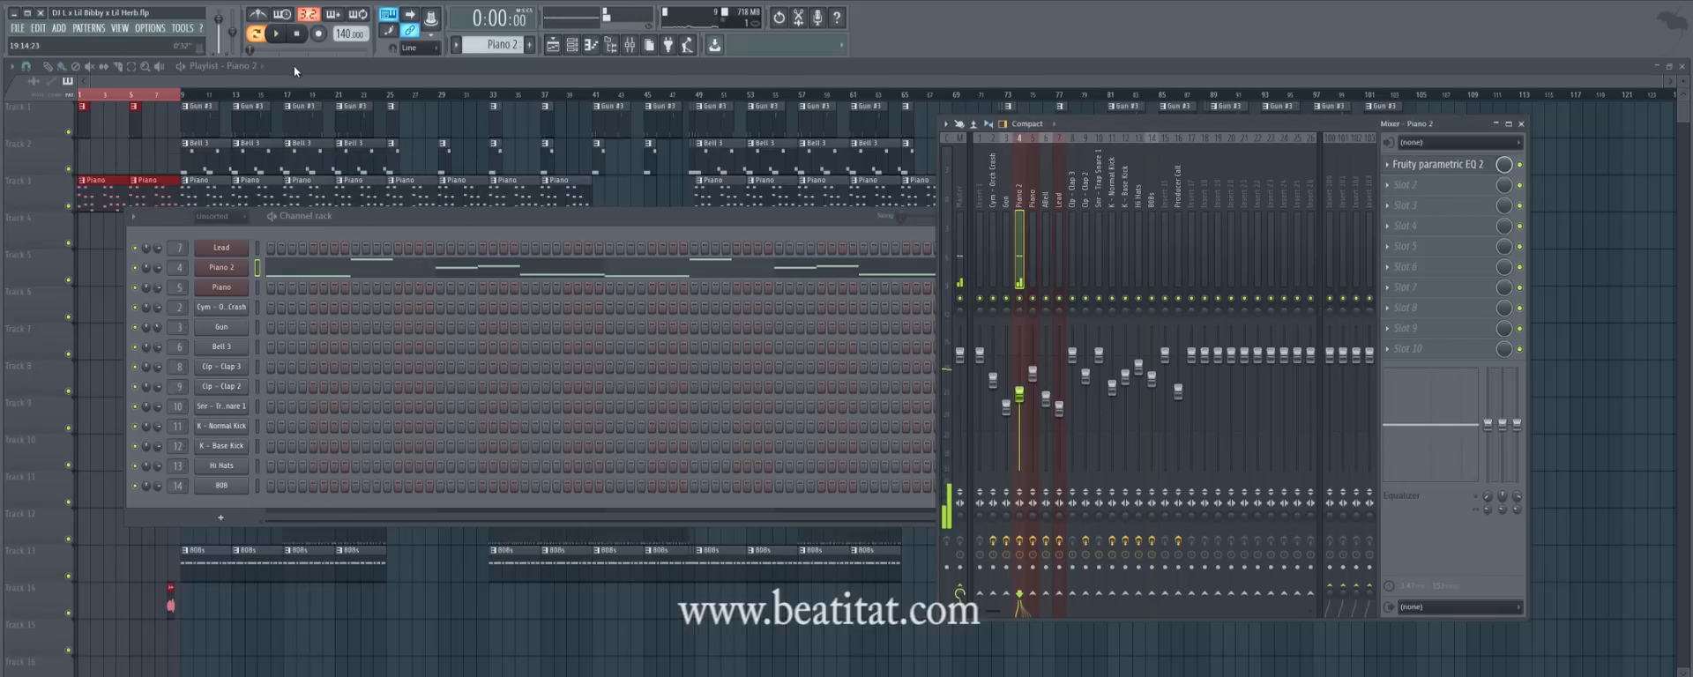
key(F12)
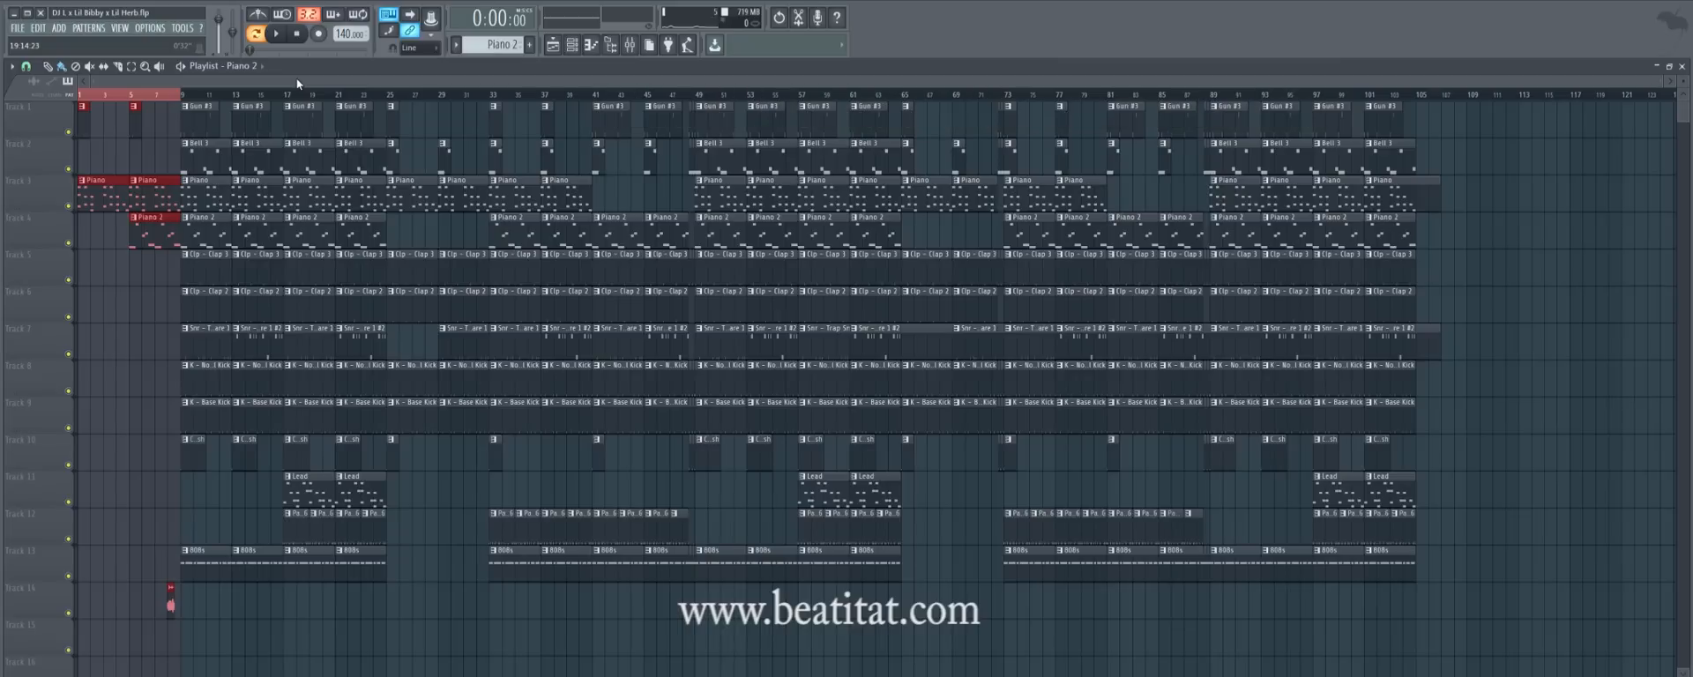
Show the mixer and compare the effect chains of the Piano track and the bell track beside it.
click(635, 43)
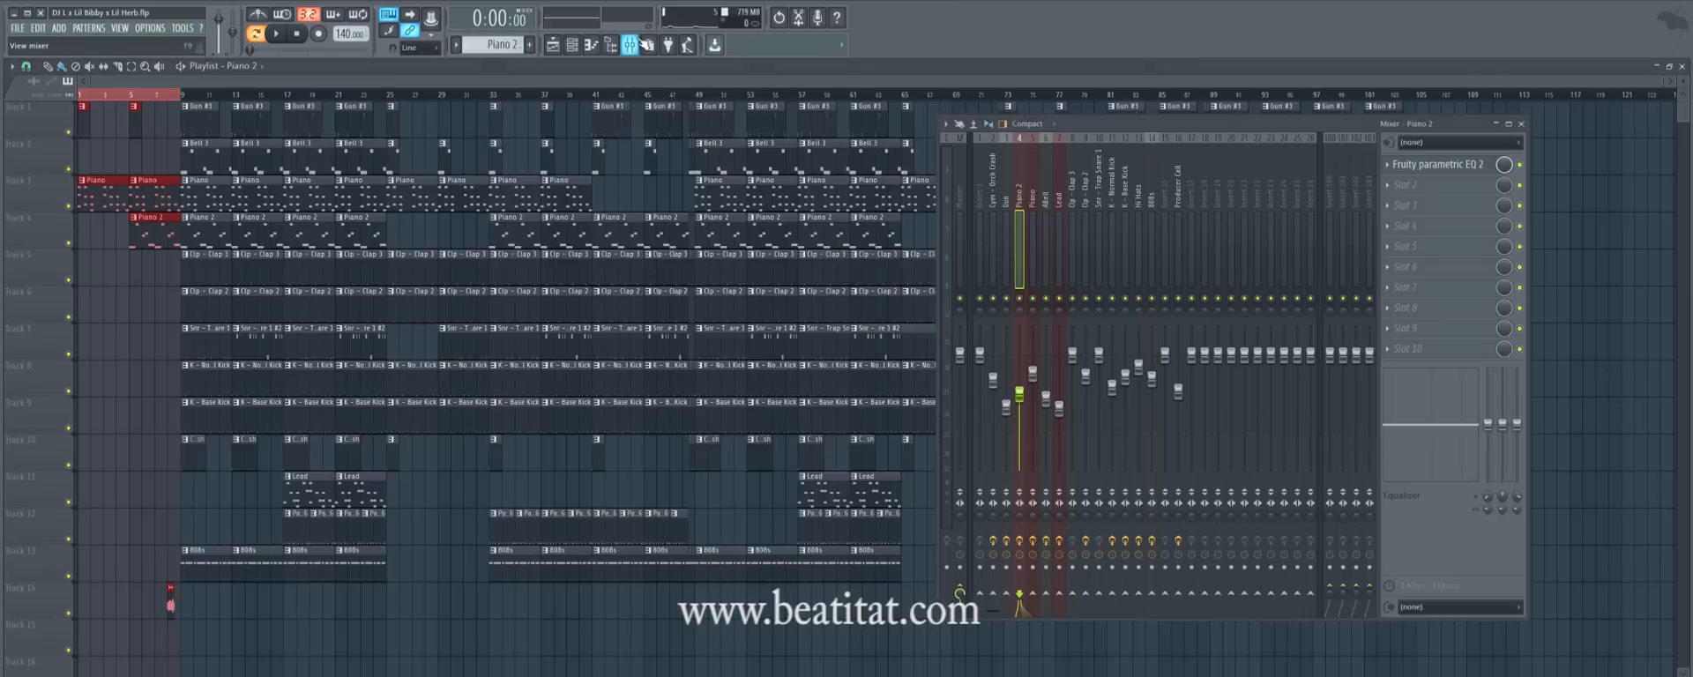
click(1026, 210)
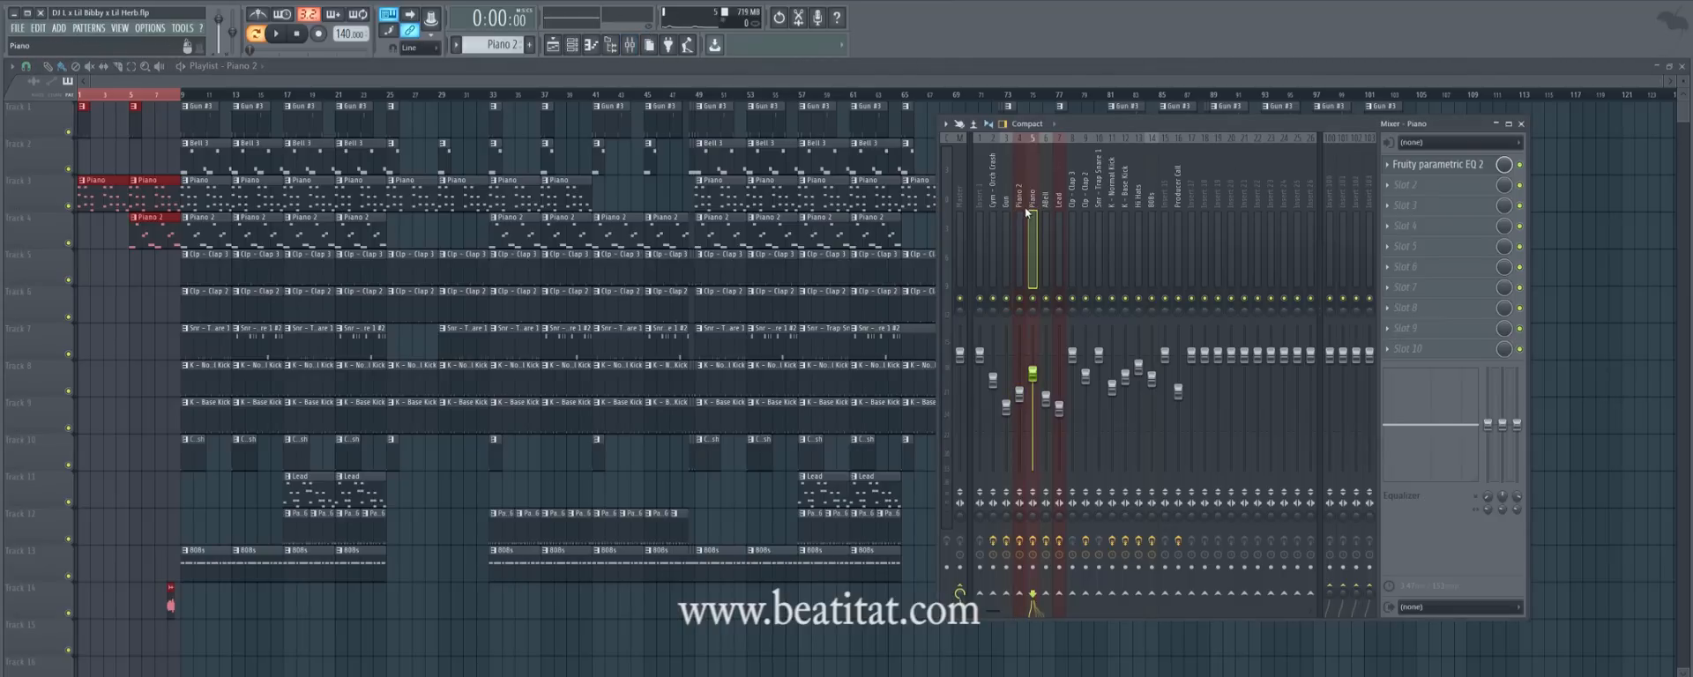
click(1046, 201)
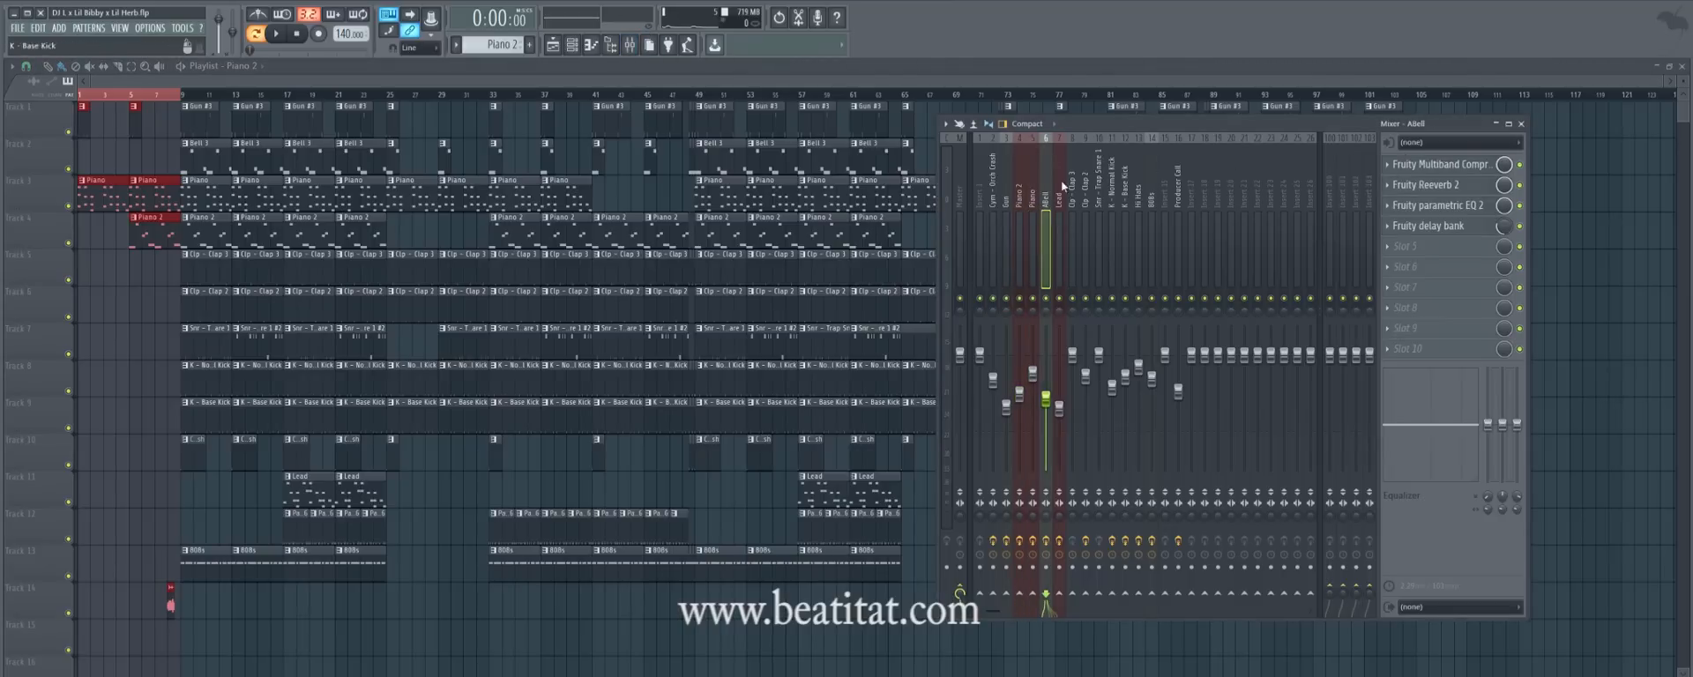
Inspect the Fruity Parametric EQ 2 curve on the Piano mixer track, close the plugin and hide the mixer.
click(1006, 196)
click(1032, 195)
click(1450, 165)
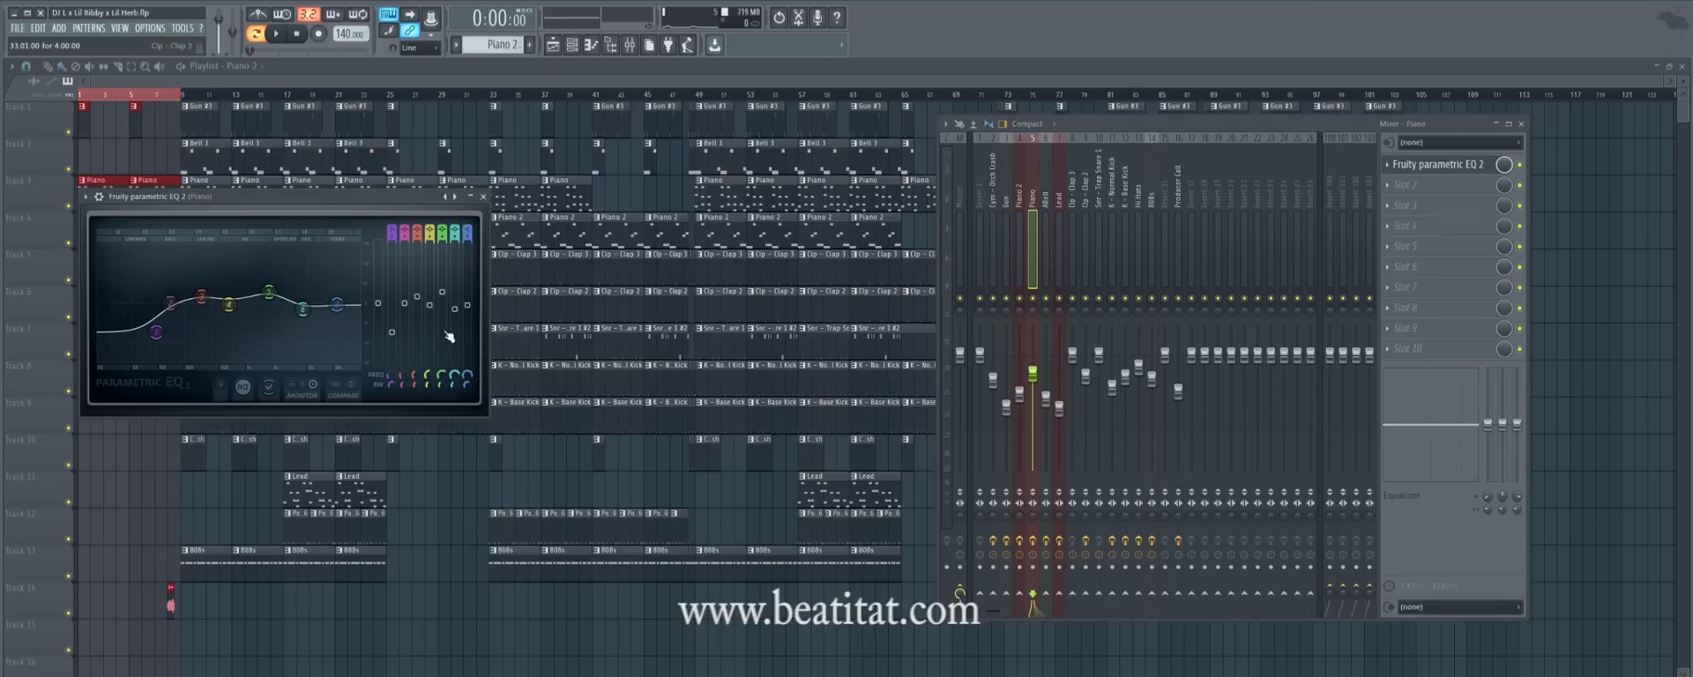
click(483, 195)
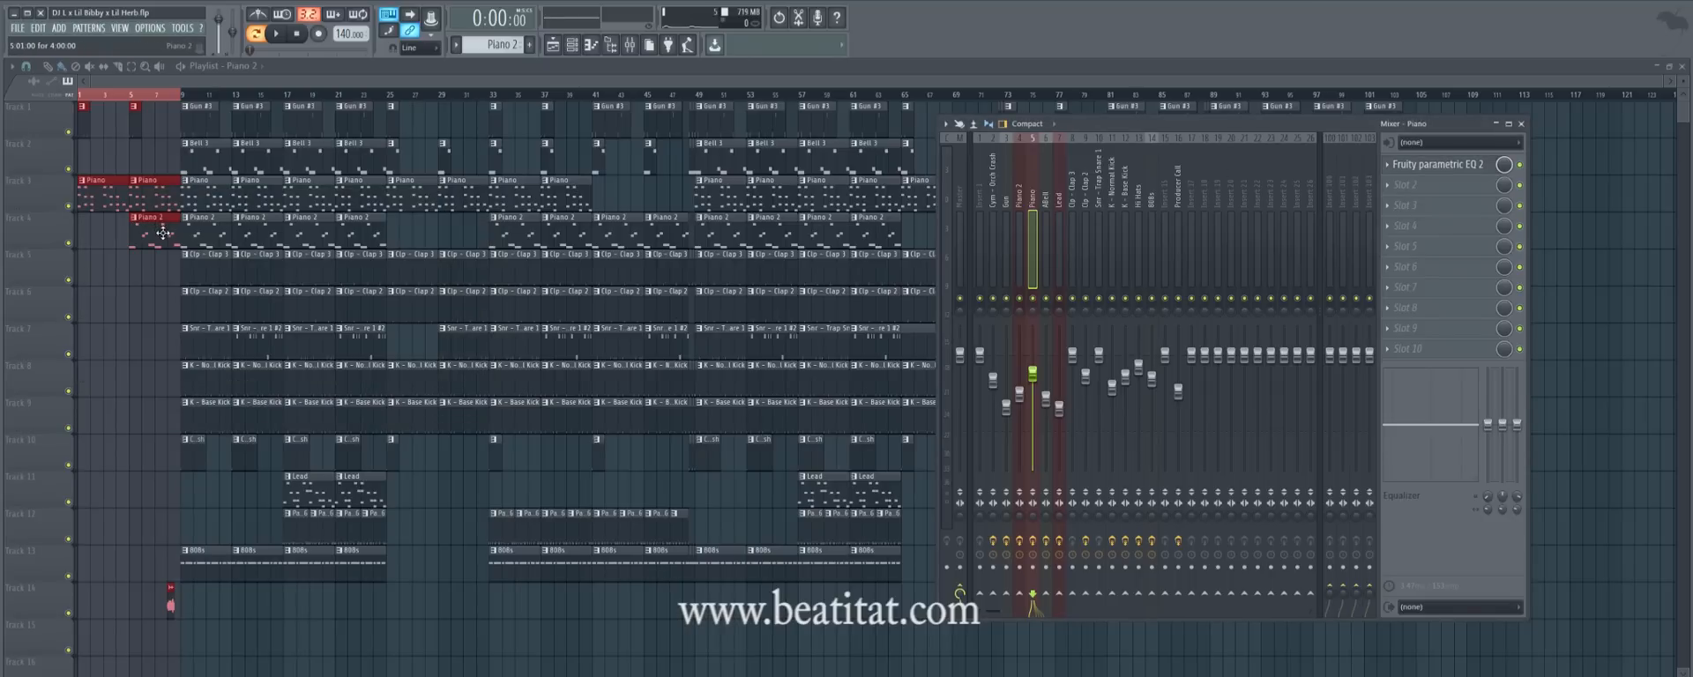
key(F9)
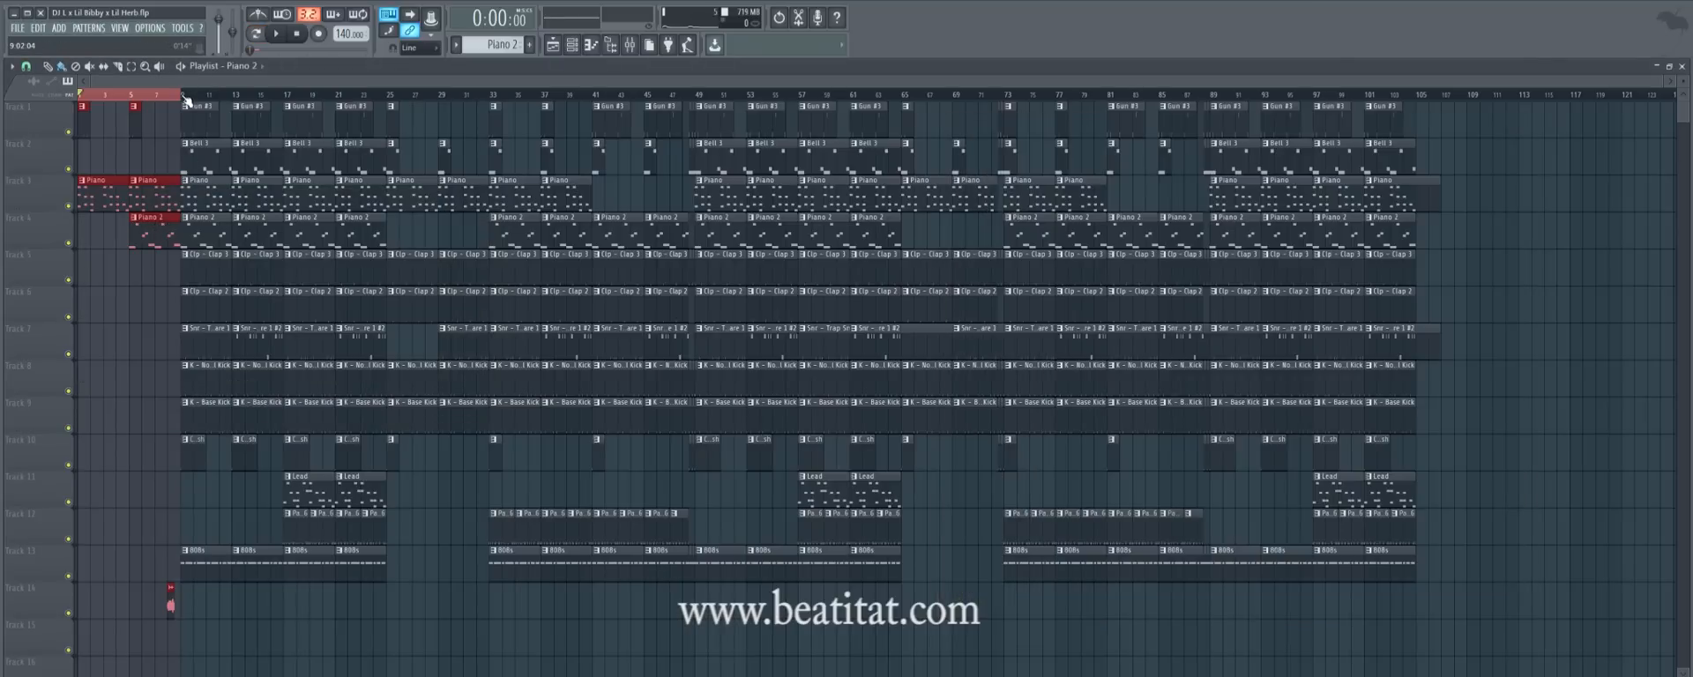
Mark bars 9 to 17 and bars 17 to 25 on the playlist timeline, and briefly play the second section.
click(185, 95)
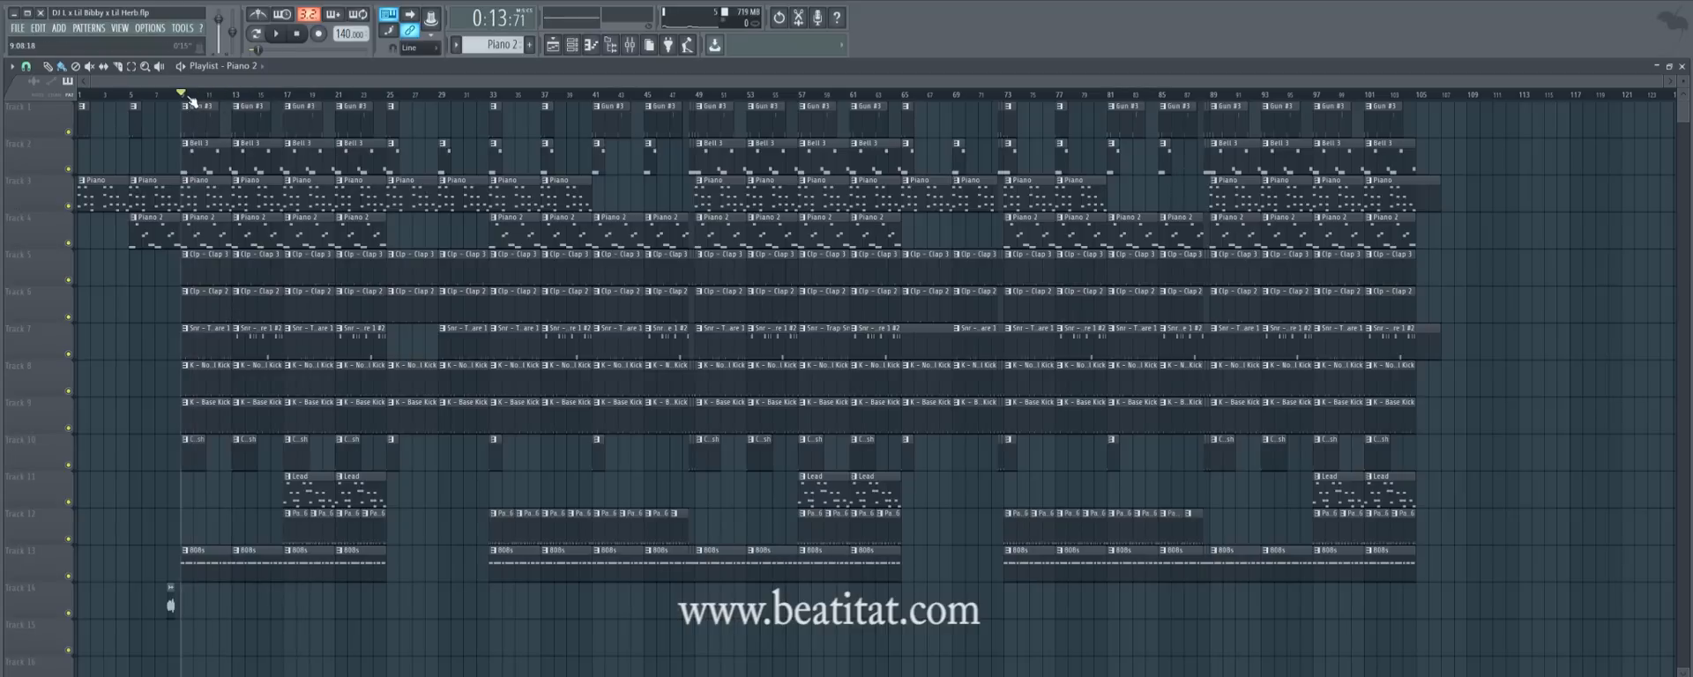
drag(188, 97, 282, 95)
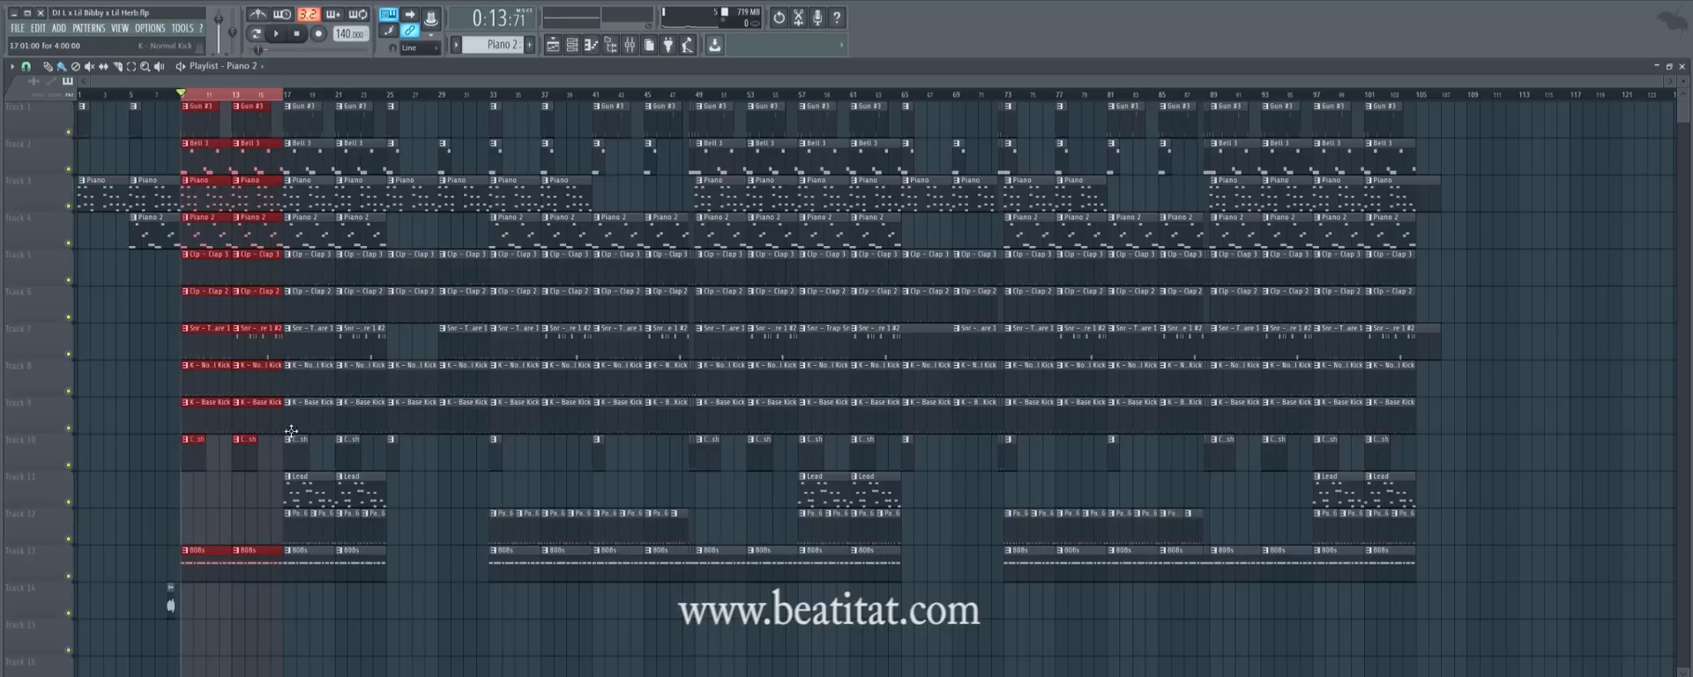
click(287, 93)
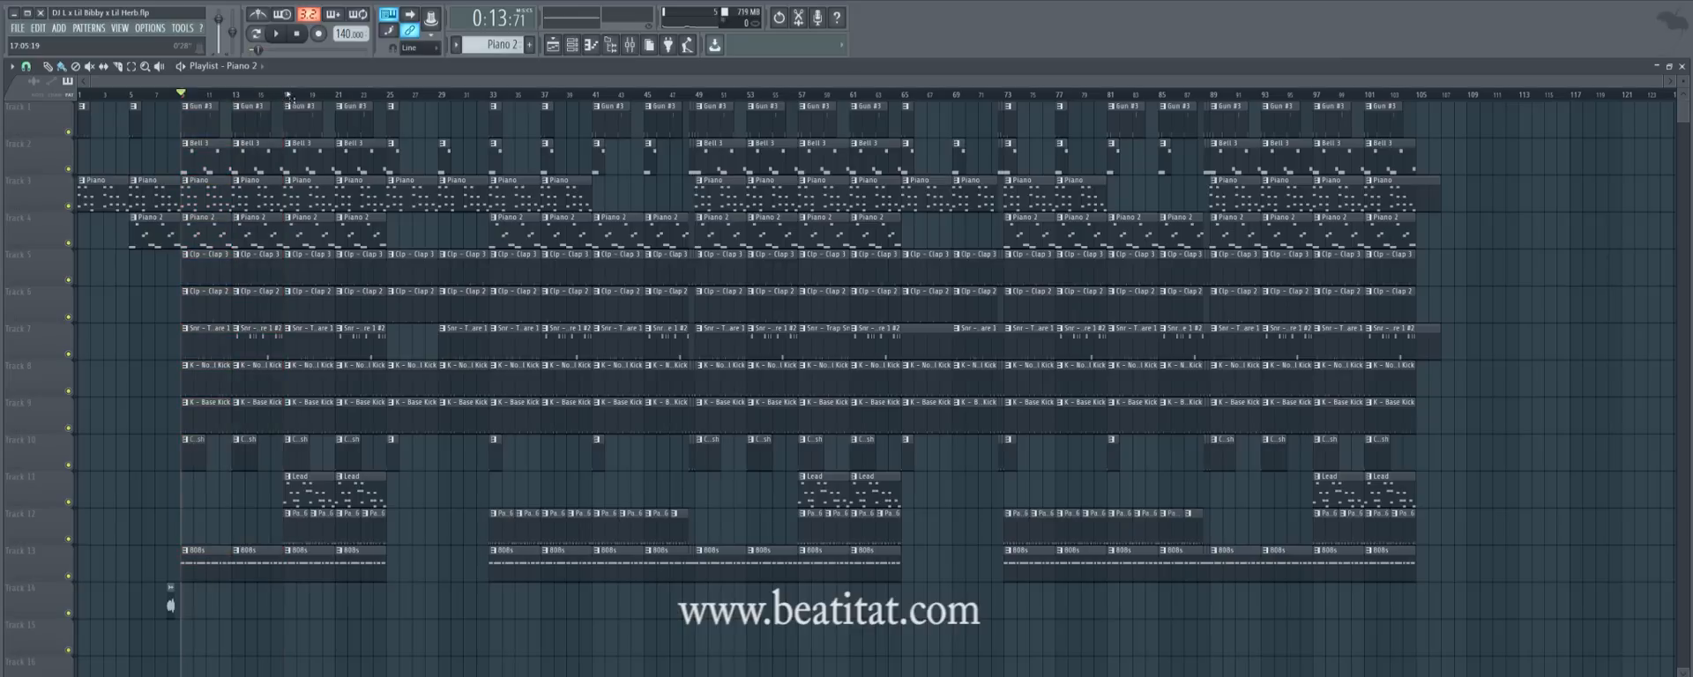
drag(285, 93, 394, 109)
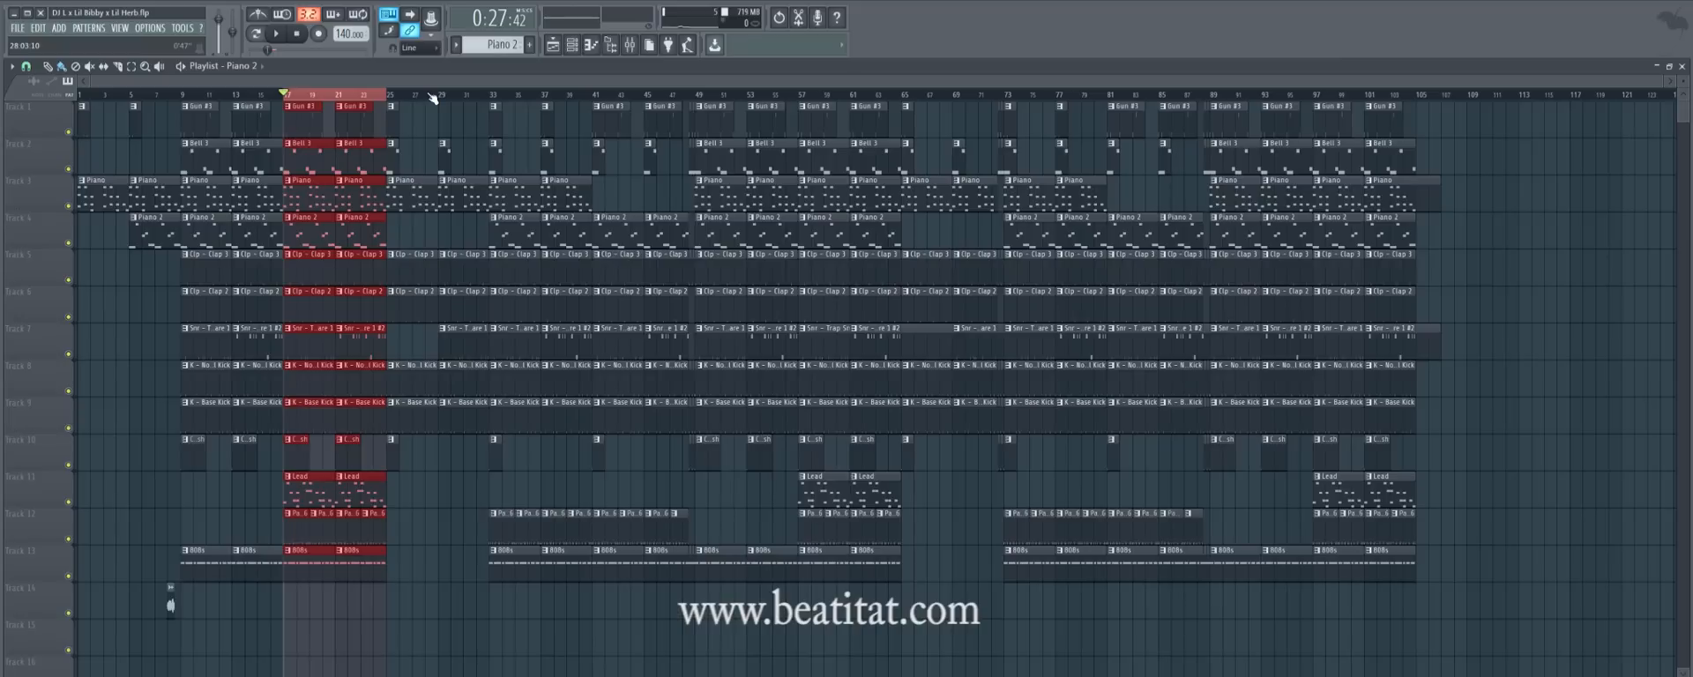
click(277, 34)
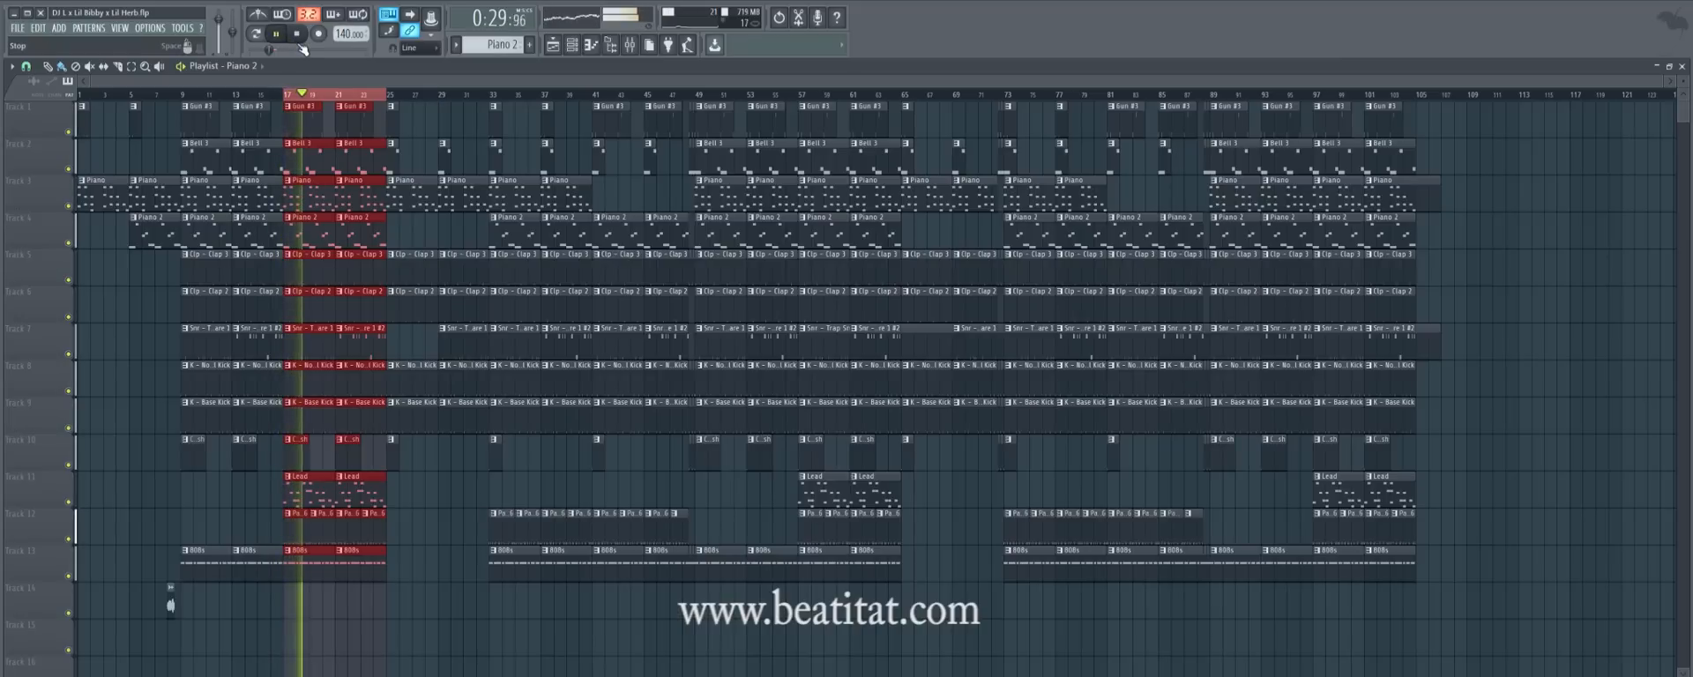
click(300, 43)
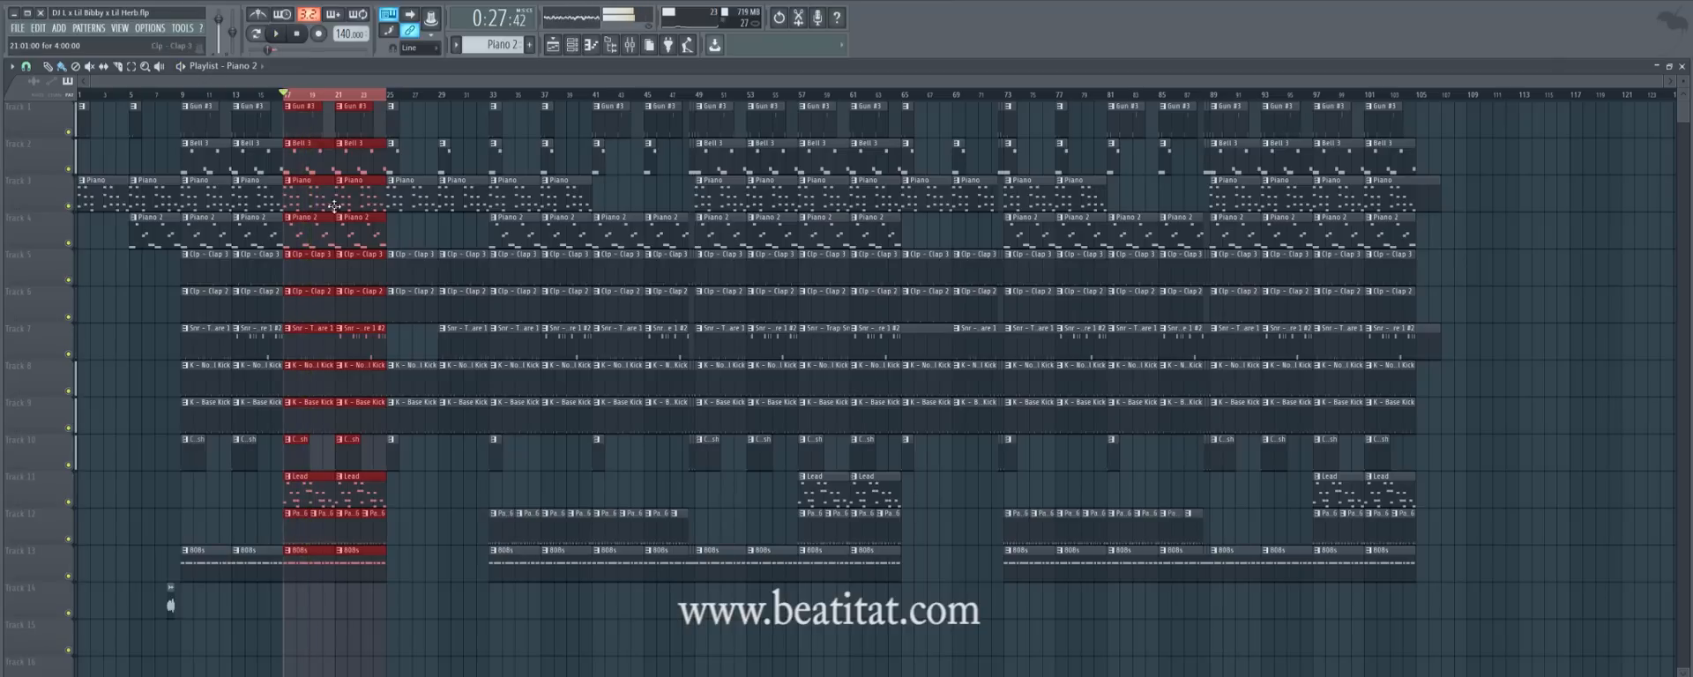
Set the playlist's time selection to bars 9 to 17 and deselect the highlighted clips.
click(184, 95)
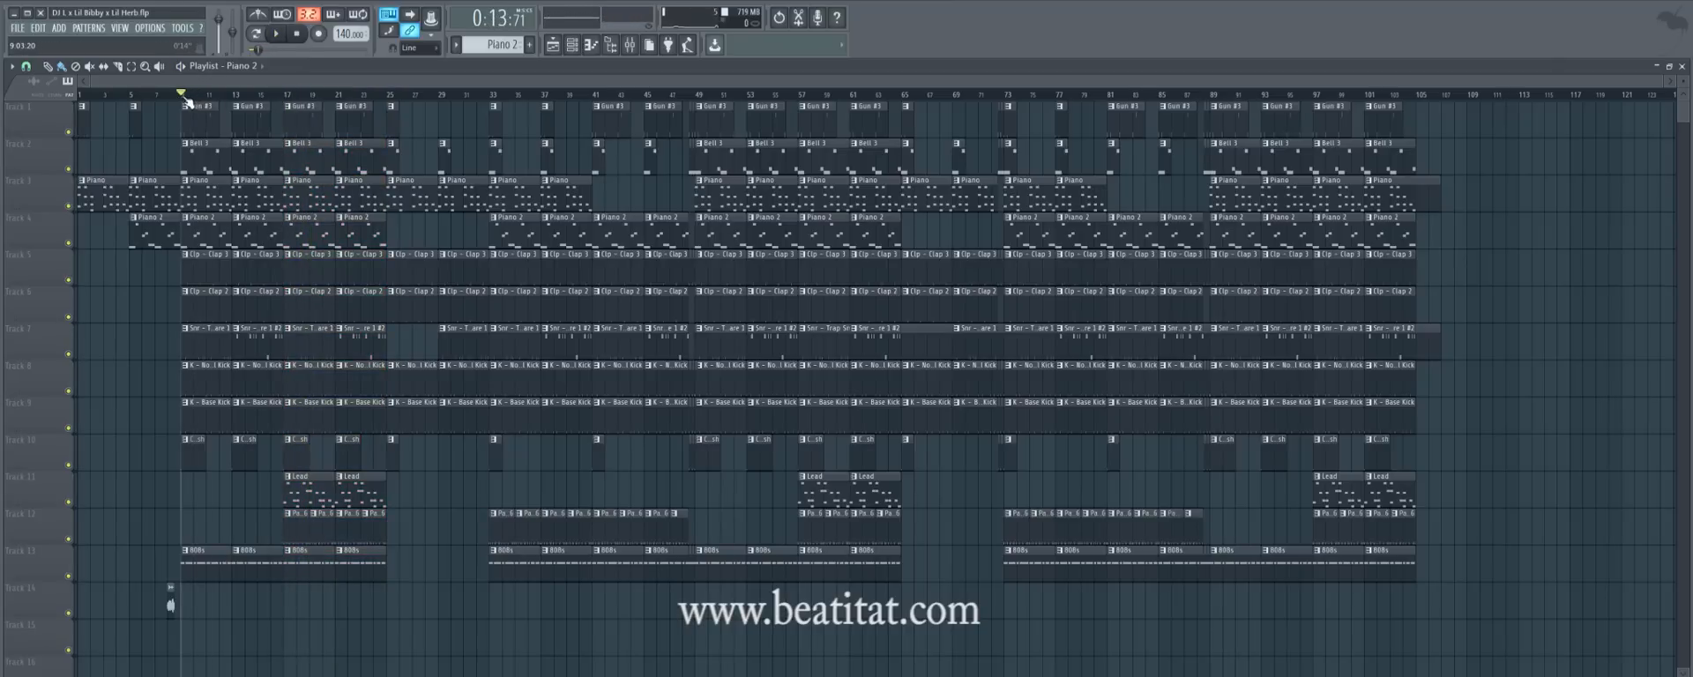
drag(186, 103, 286, 115)
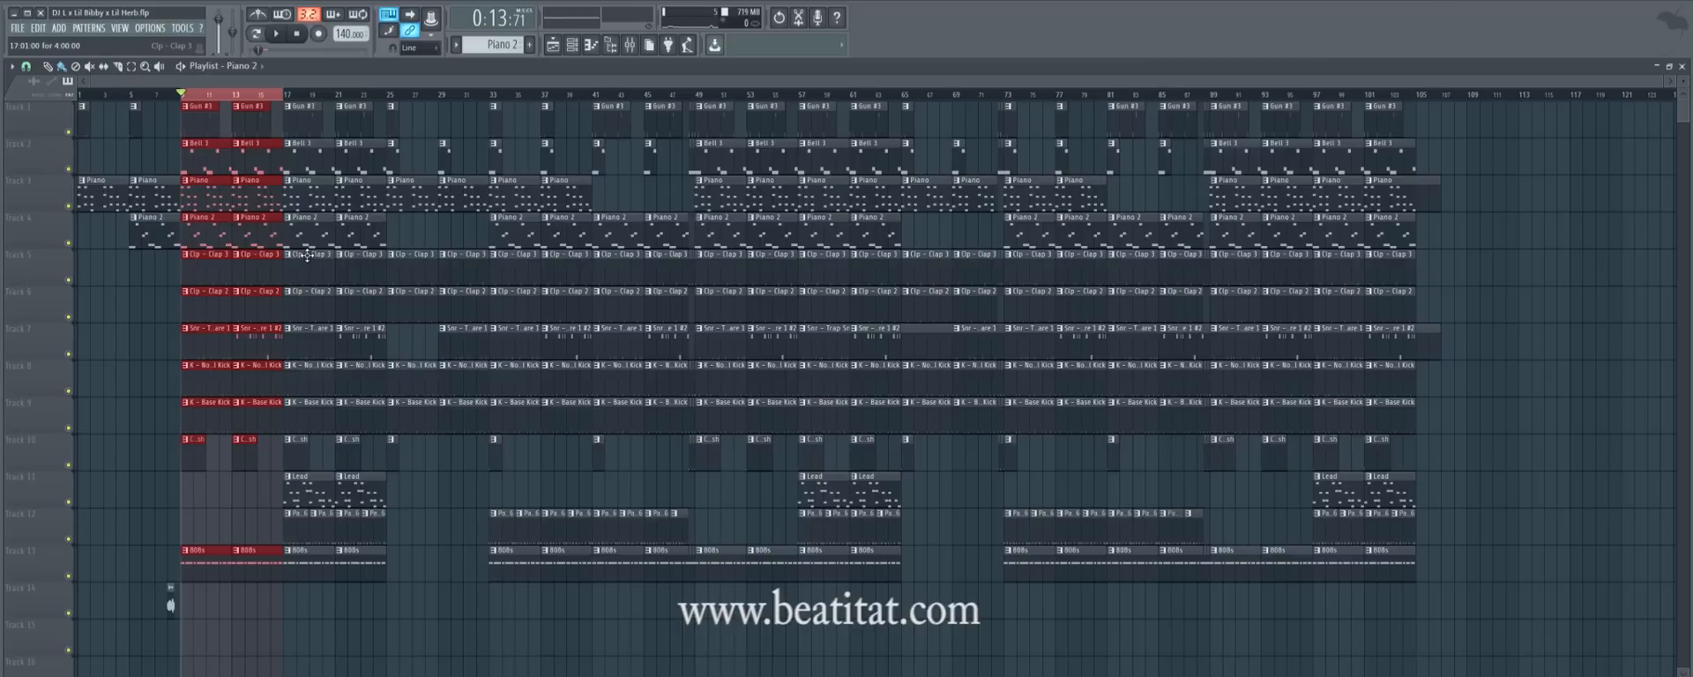
click(414, 121)
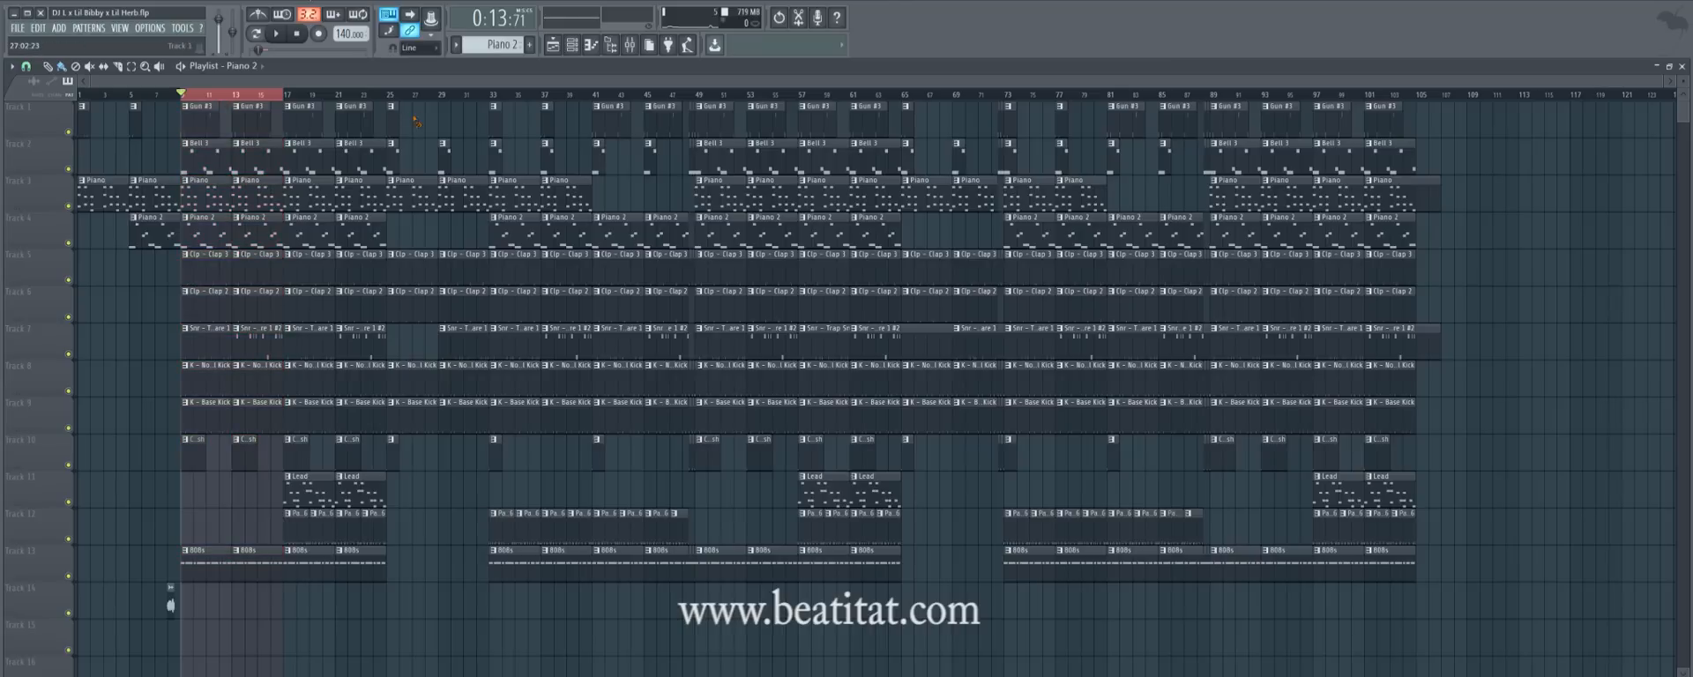
Open the Gun #3 clip to view its notes, move the channel rack aside and check the Gun channel's sampler settings.
double_click(201, 111)
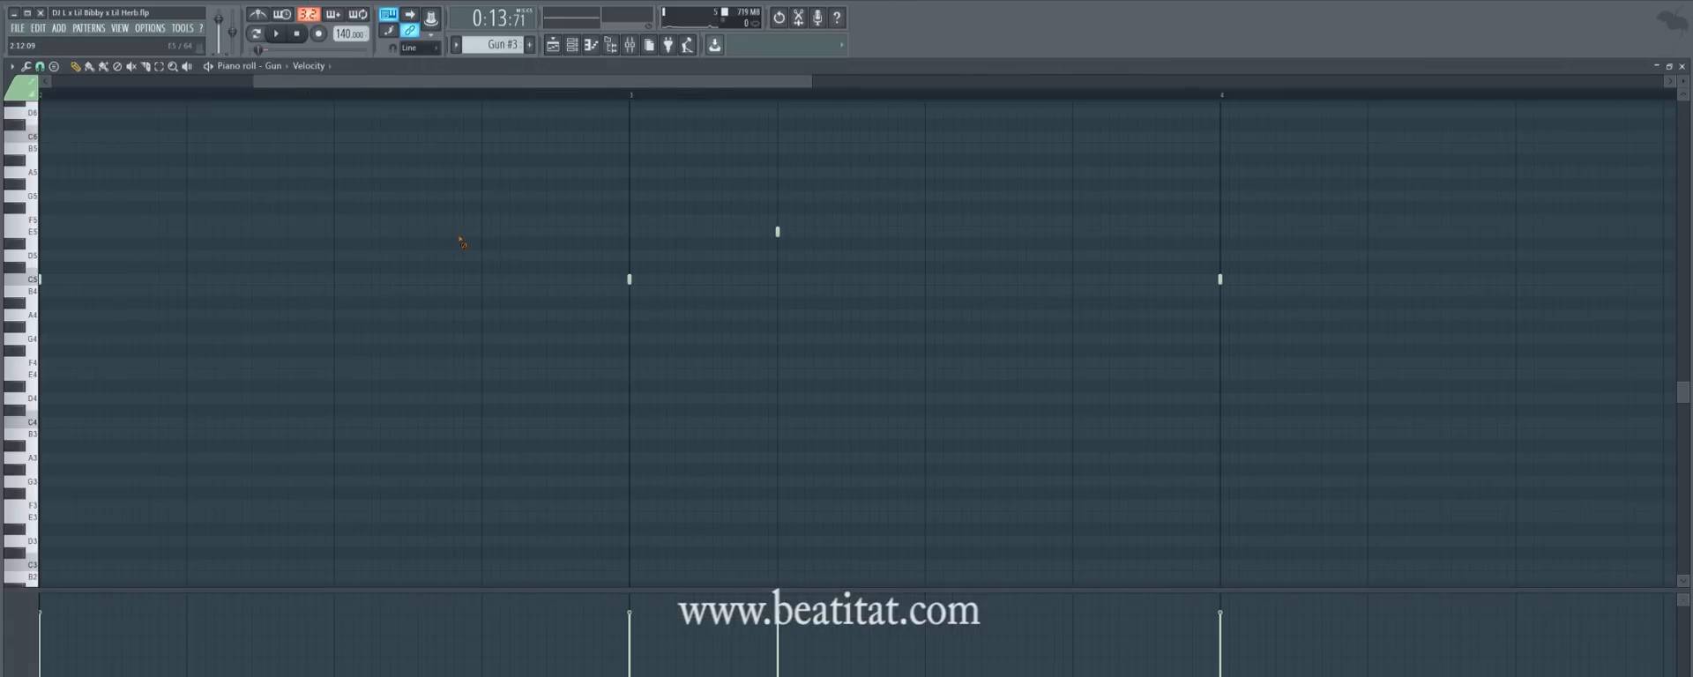
scroll(416, 254, down, 5)
key(Escape)
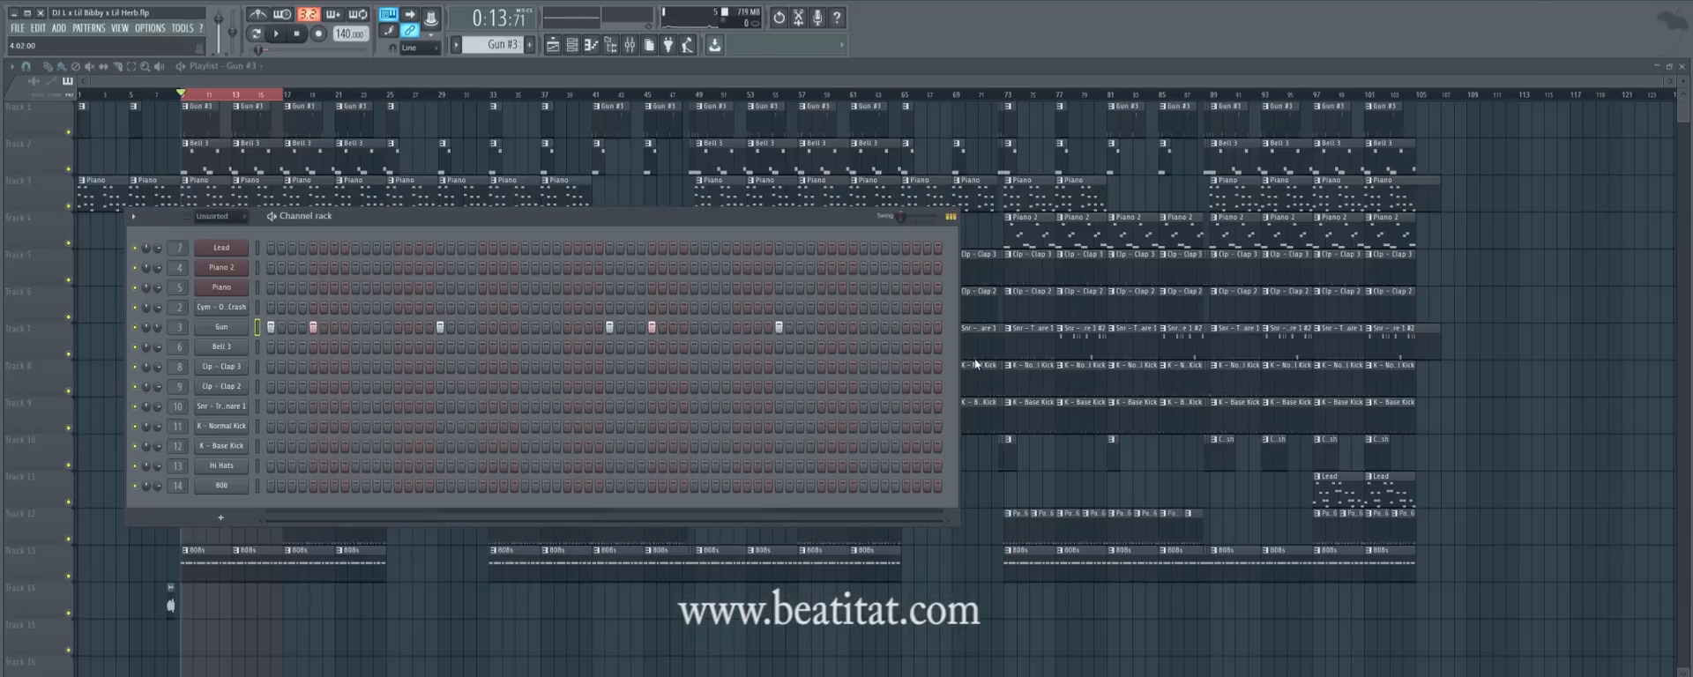
drag(410, 218, 1242, 145)
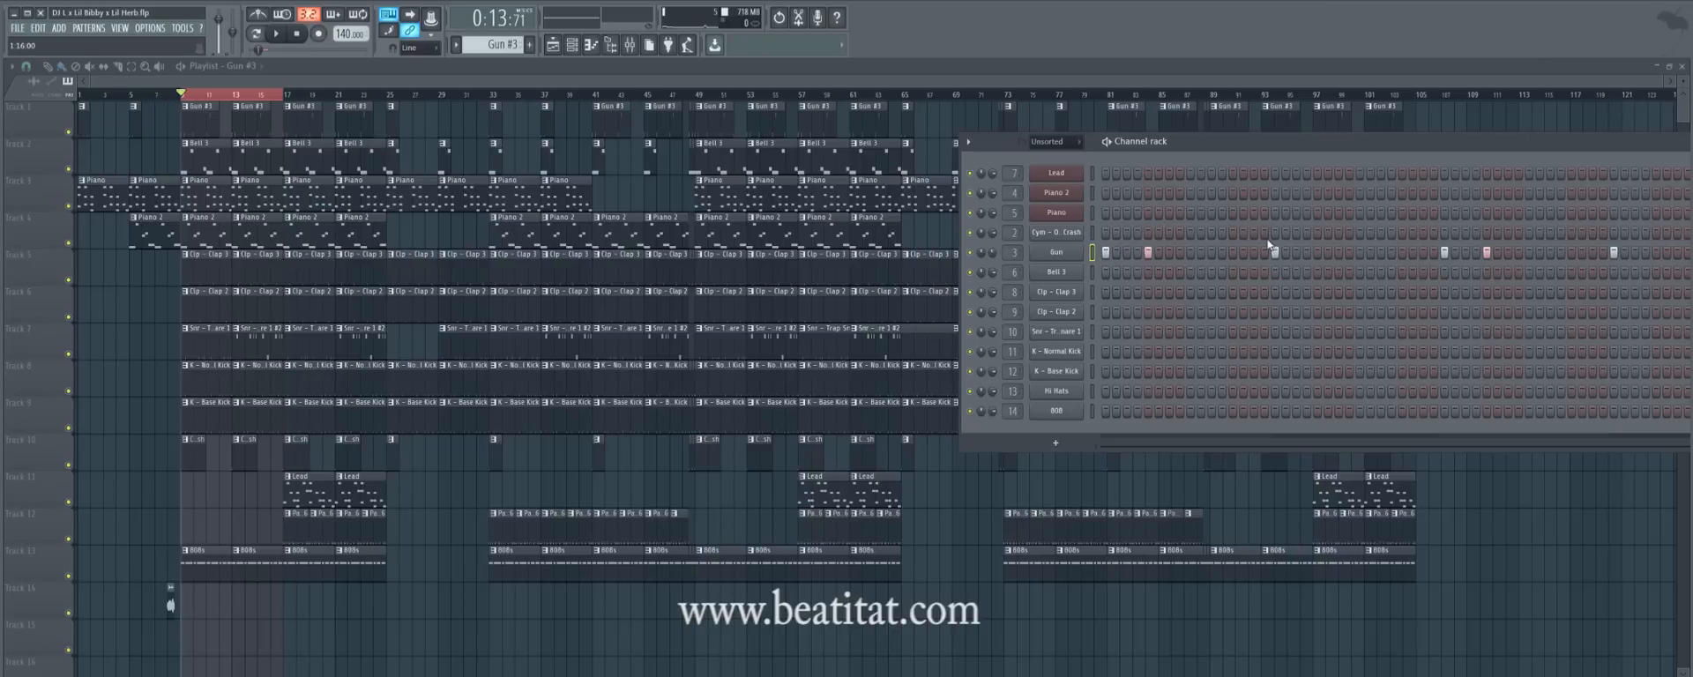
click(1071, 253)
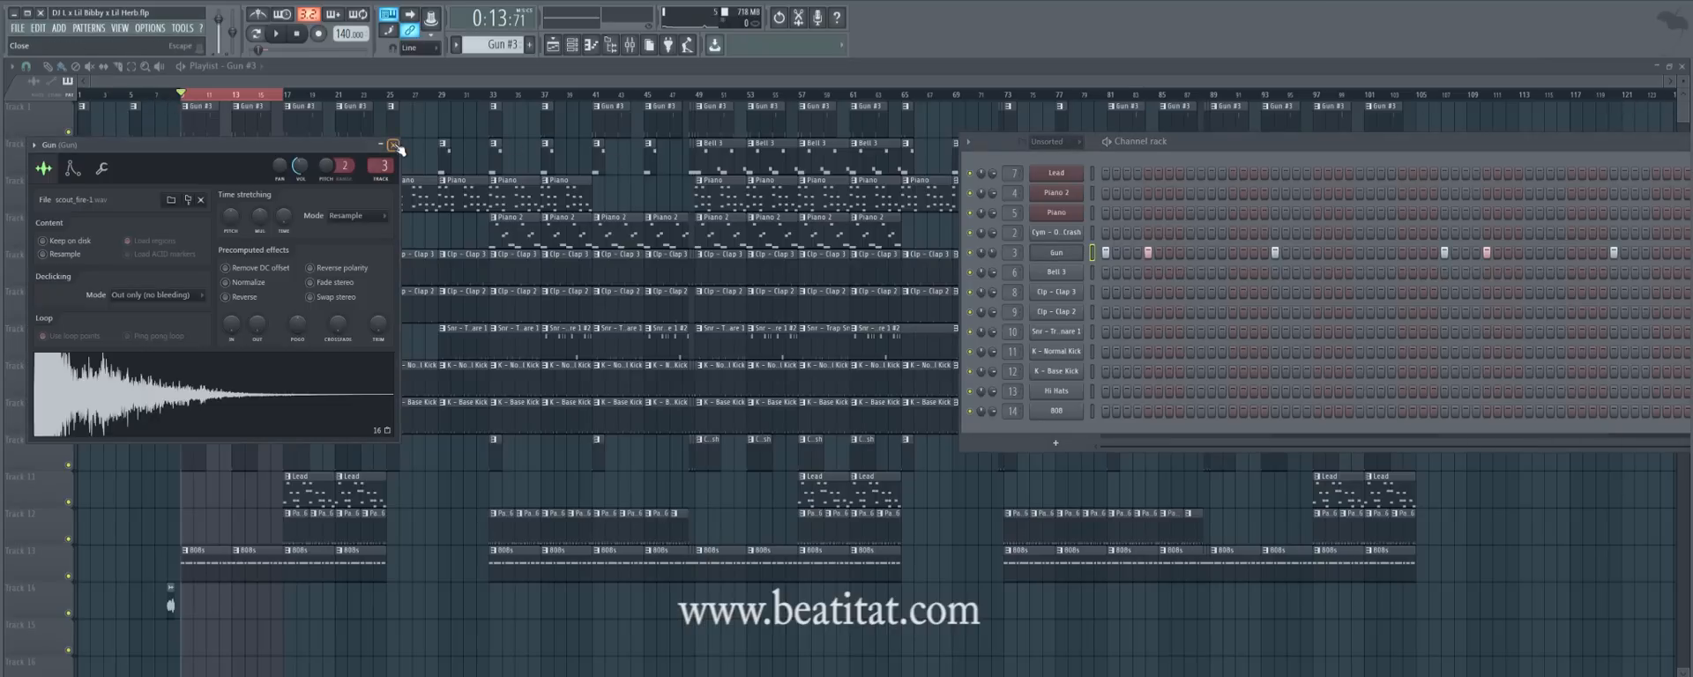
click(1070, 251)
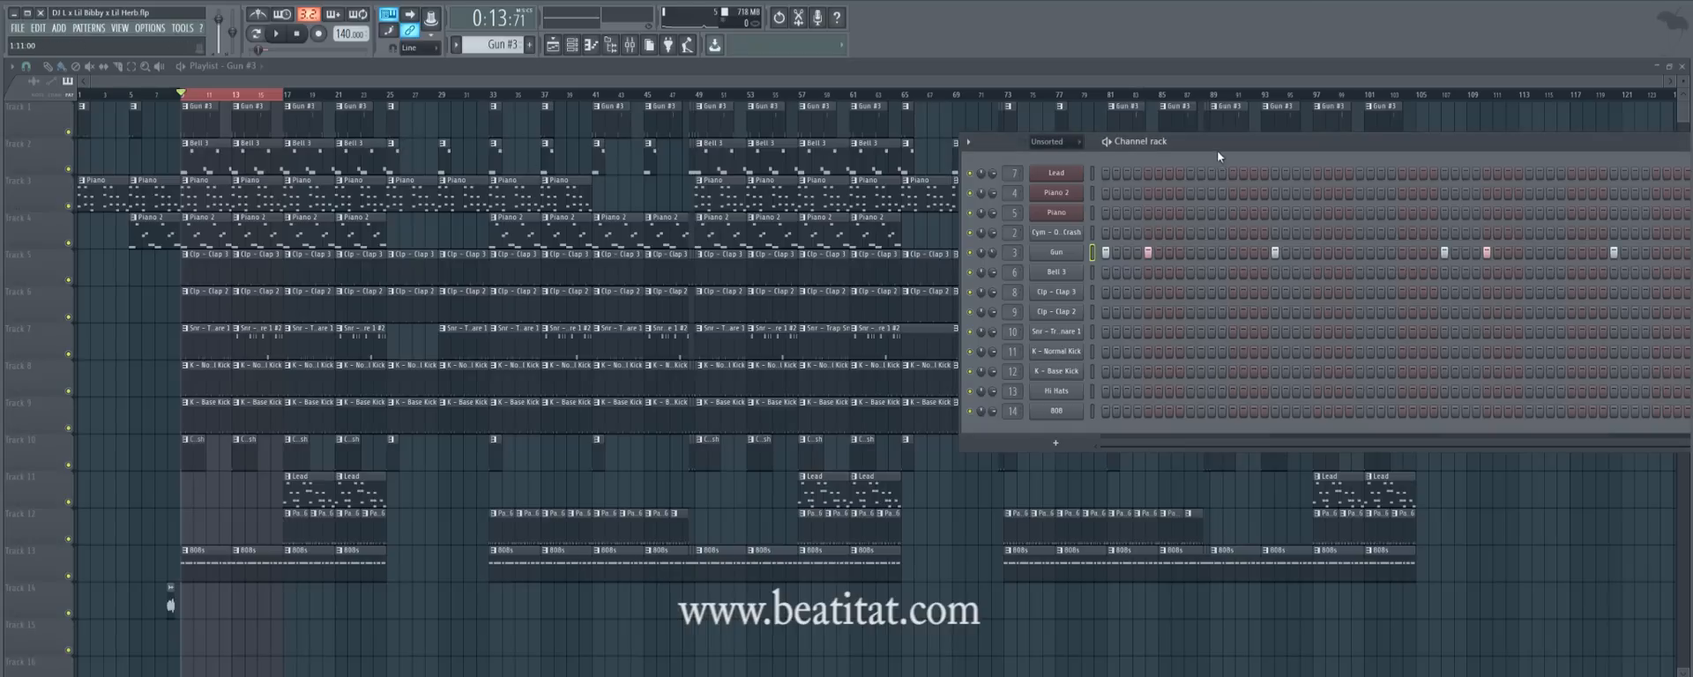
Play the Gun #3 pattern, view the Gun channel's notes in the piano roll and stop playback.
key(space)
drag(1217, 156, 1112, 134)
right_click(973, 240)
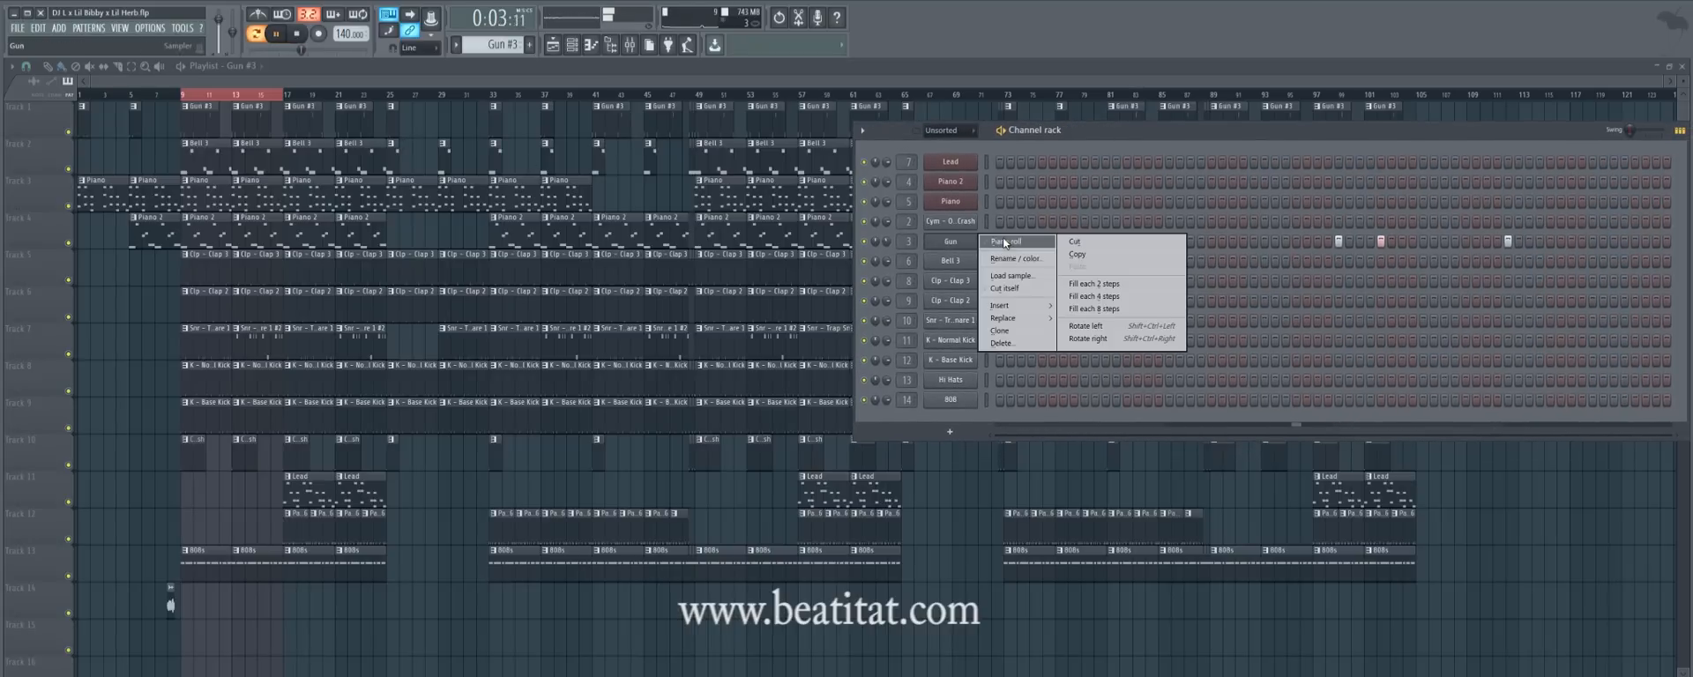
click(1002, 241)
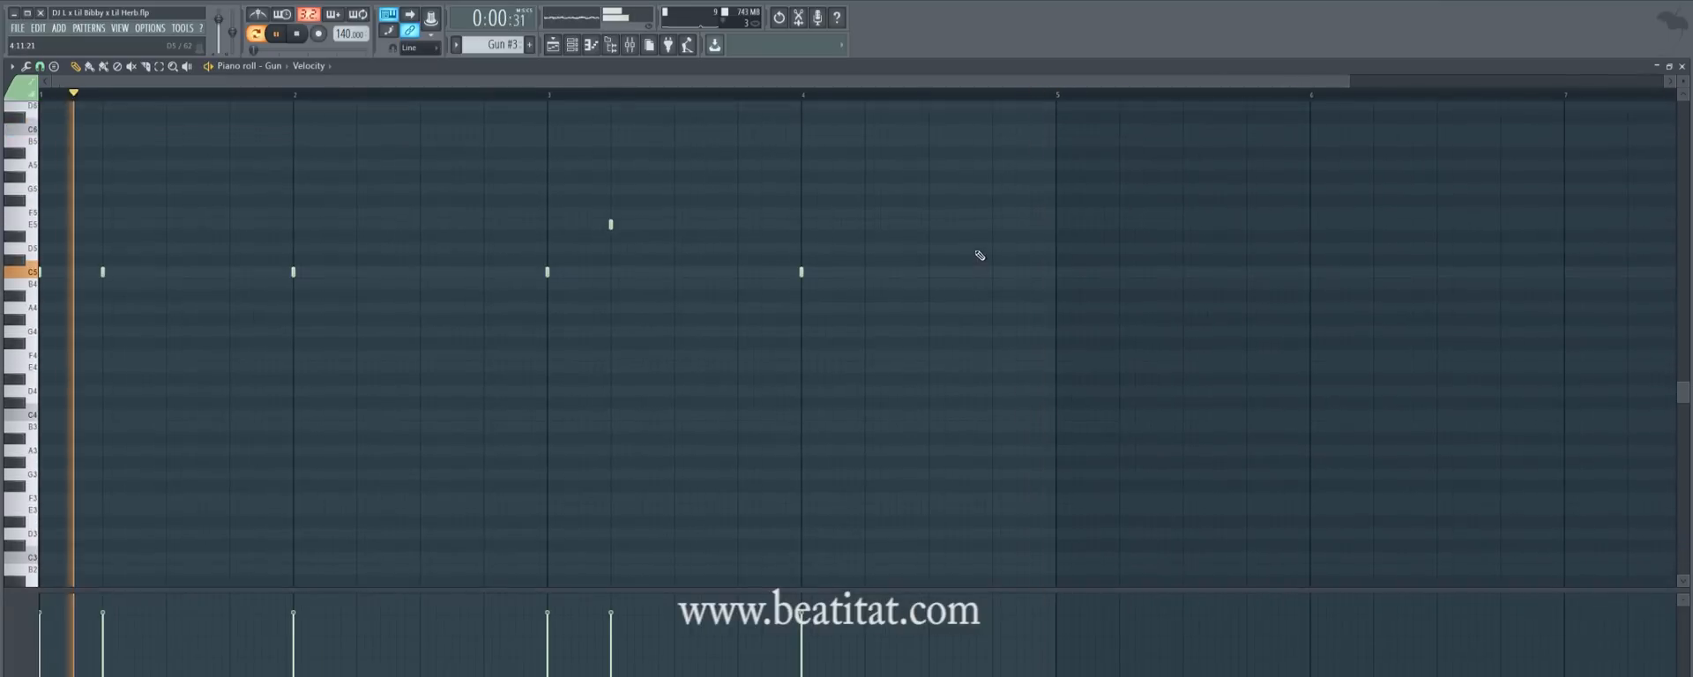
key(space)
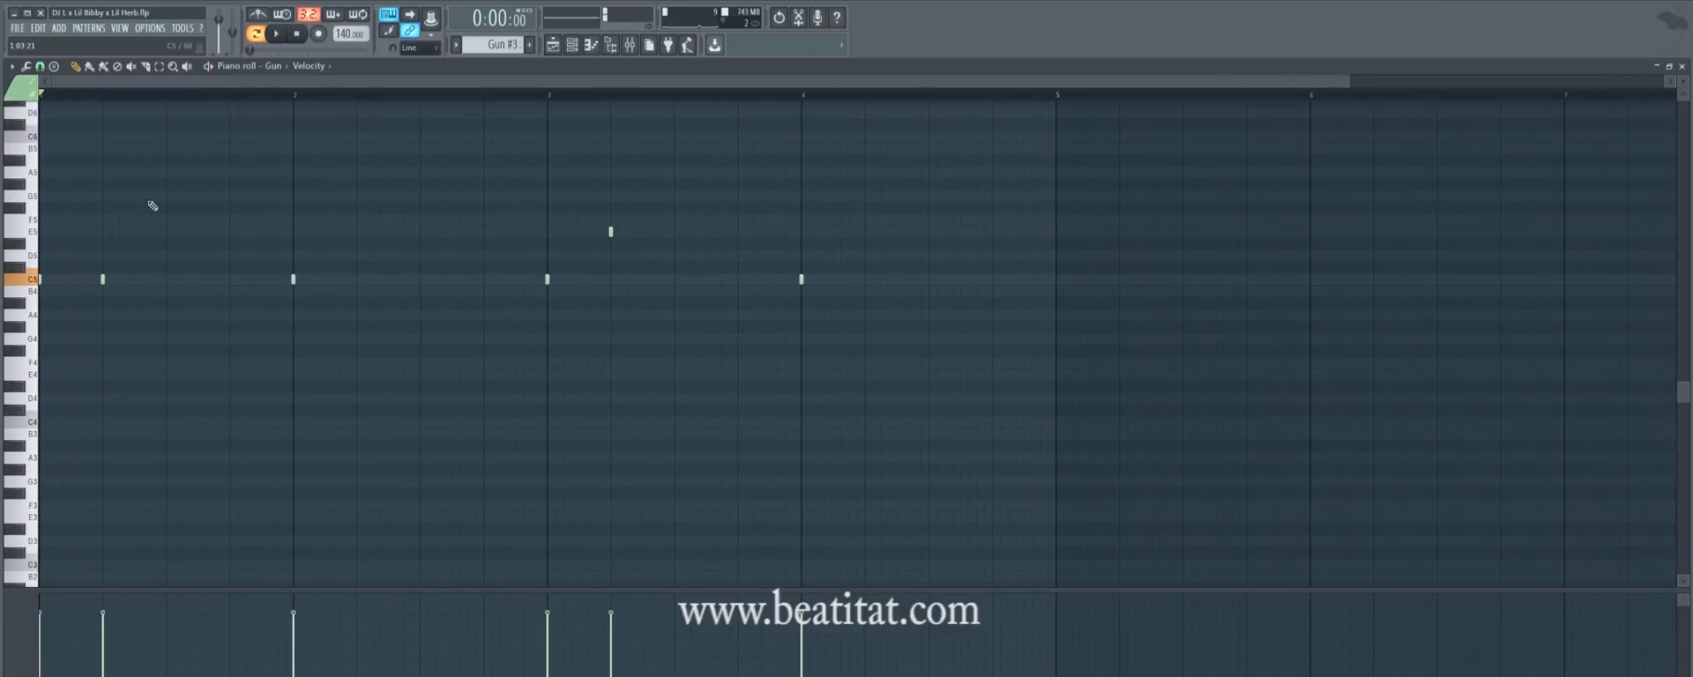
Display note panning for the Gun notes in the piano roll and listen to the panned pattern.
right_click(610, 231)
right_click(611, 235)
click(610, 232)
click(311, 66)
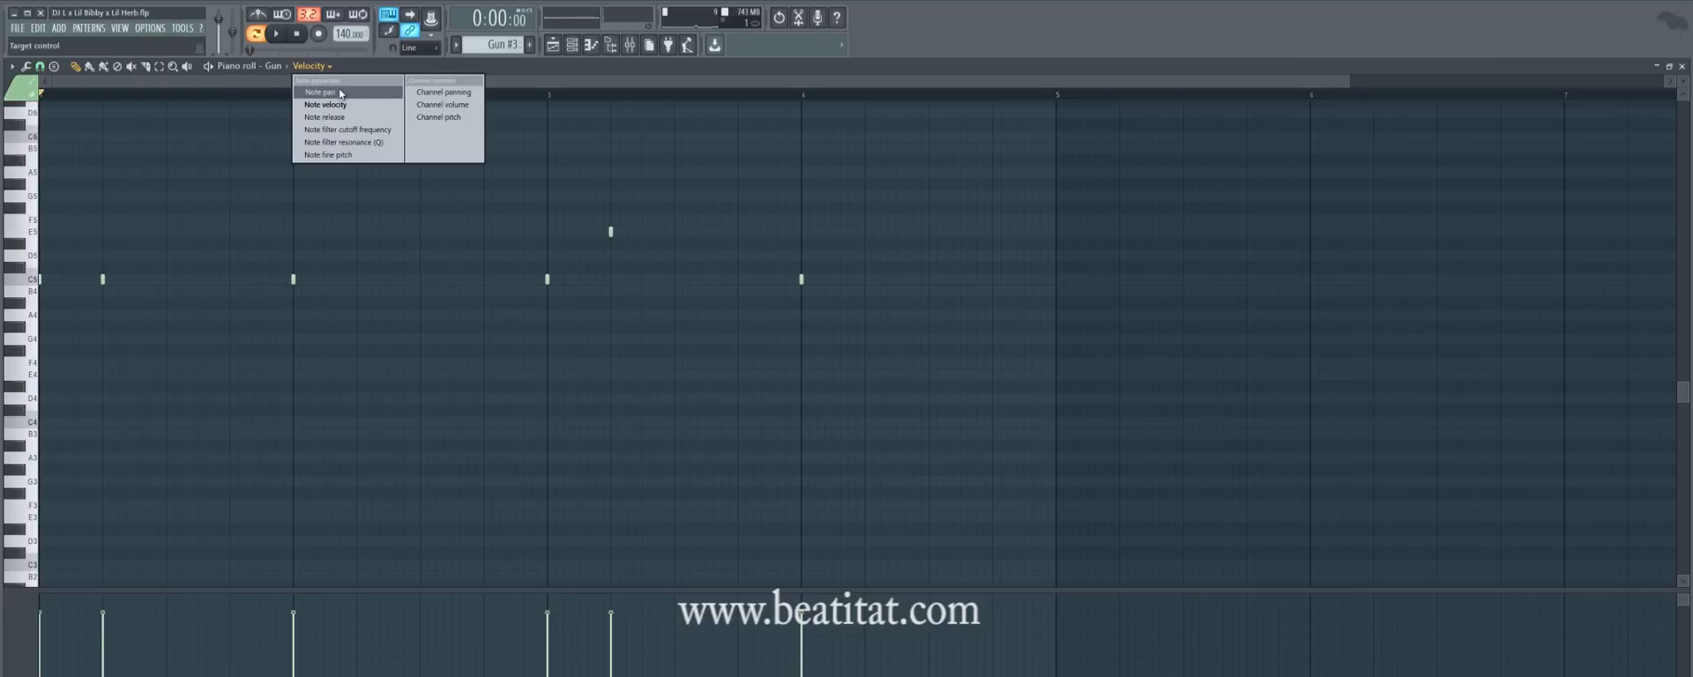
click(340, 92)
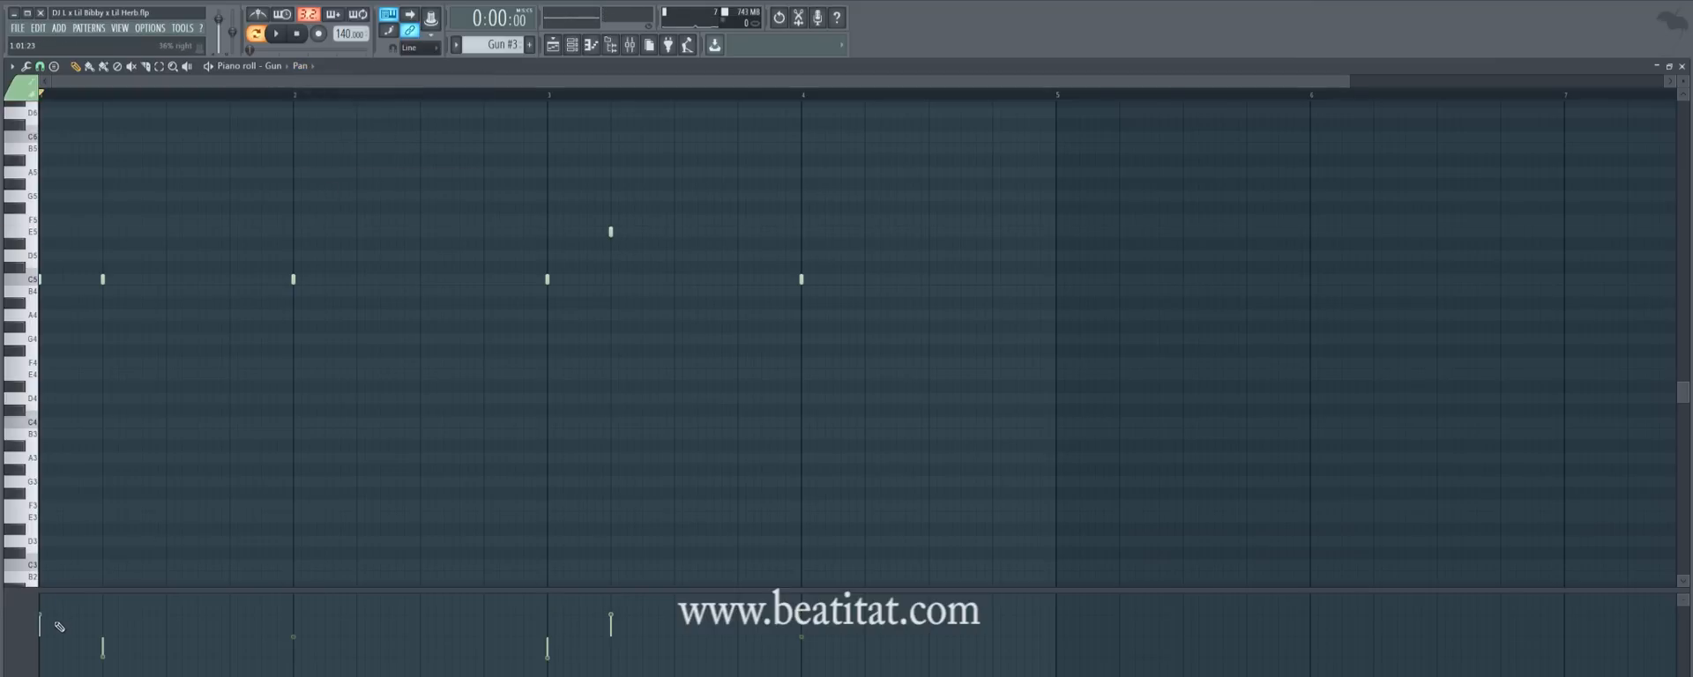
key(space)
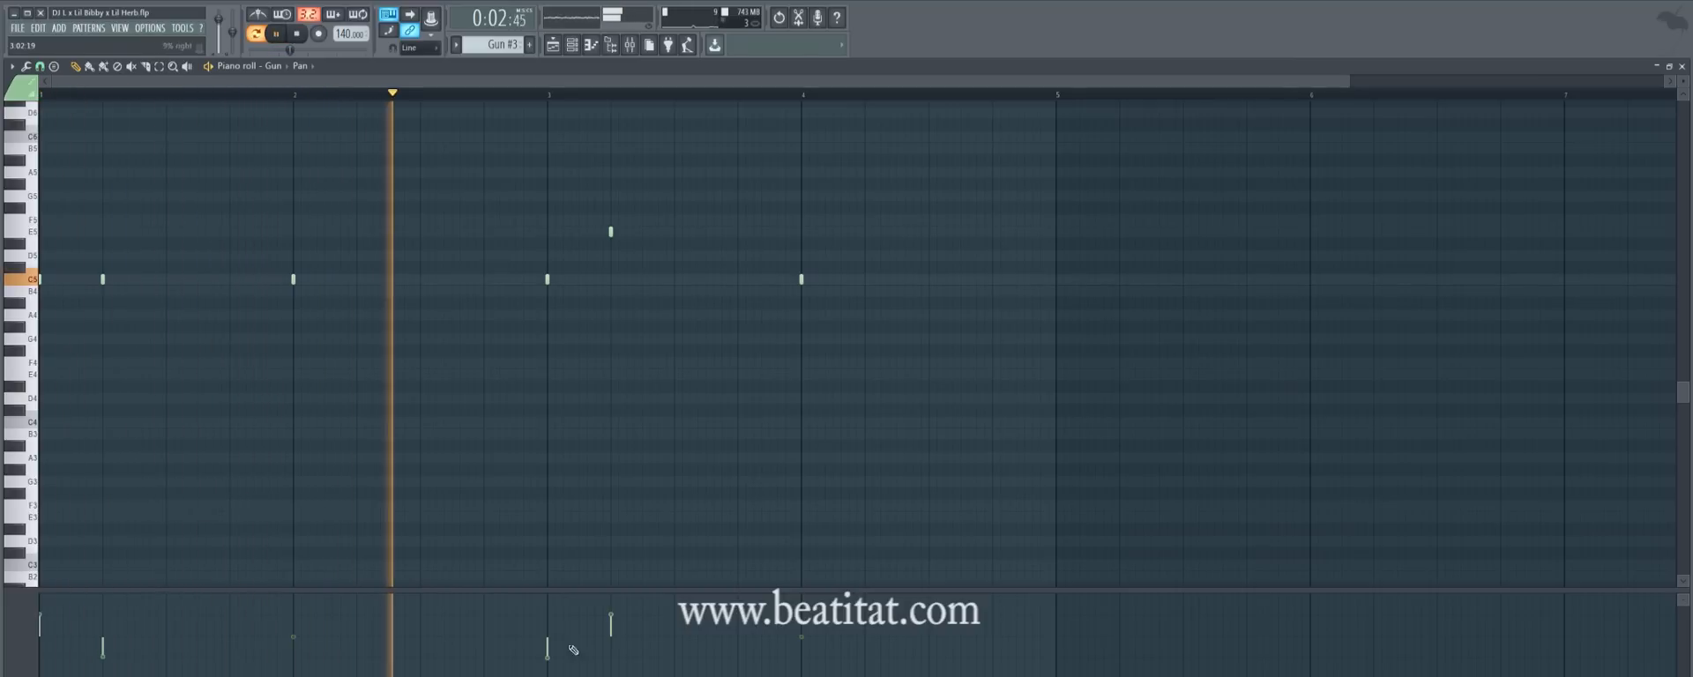
key(space)
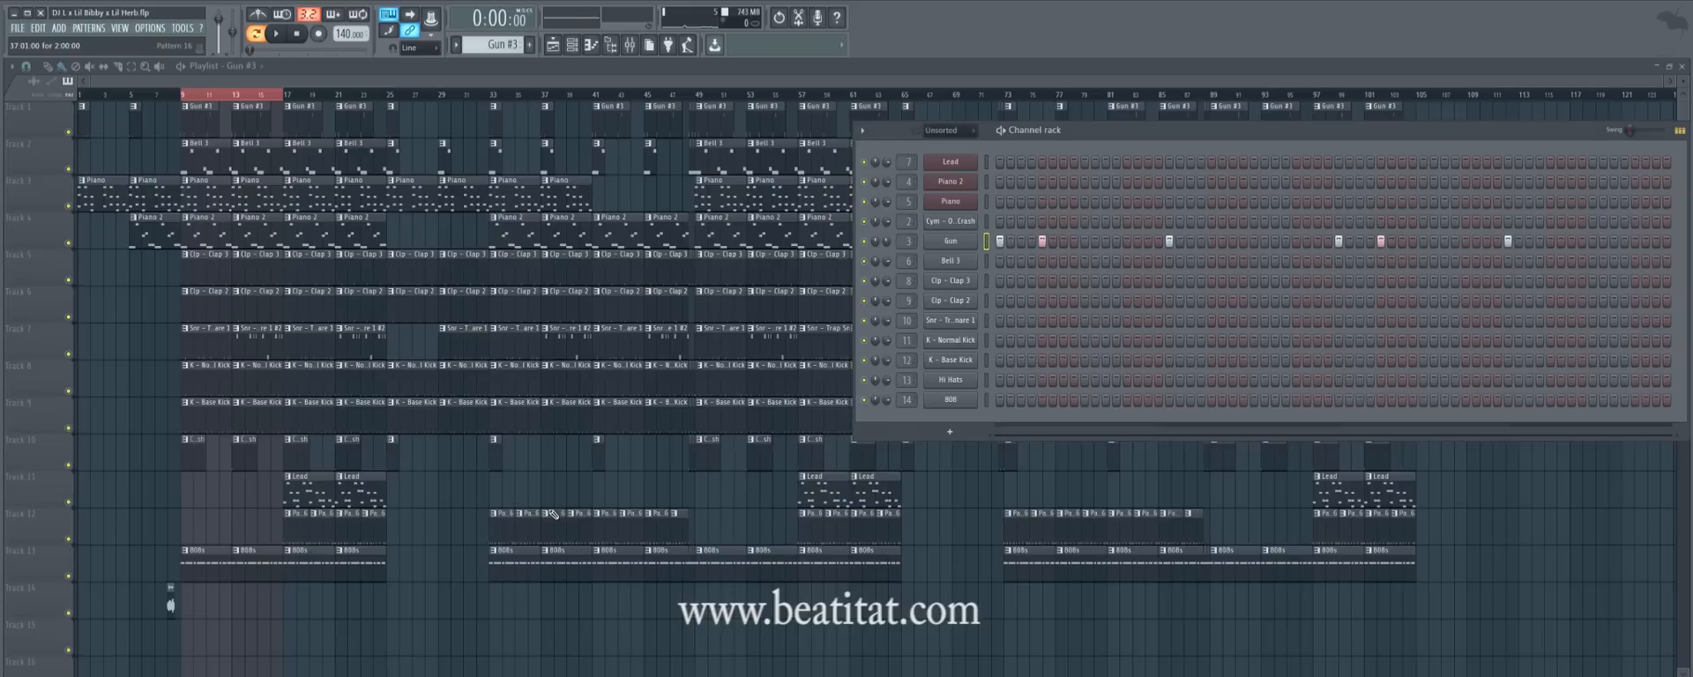
Show the mixer and inspect the Gun track's Fruity Parametric EQ 2 curve while the pattern plays.
click(630, 44)
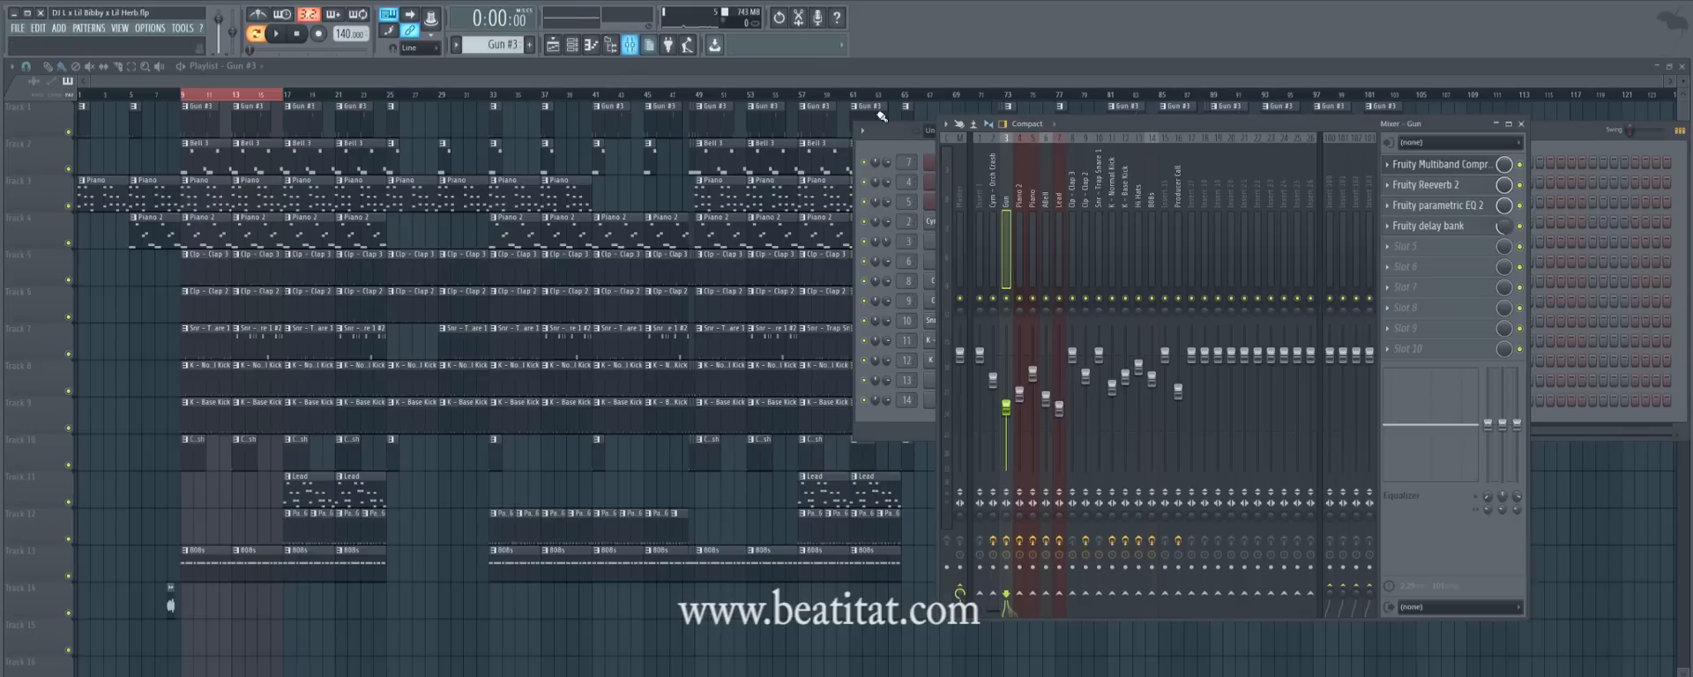
click(1479, 210)
mouse_move(172, 378)
mouse_down()
mouse_move(145, 381)
mouse_move(166, 361)
mouse_up()
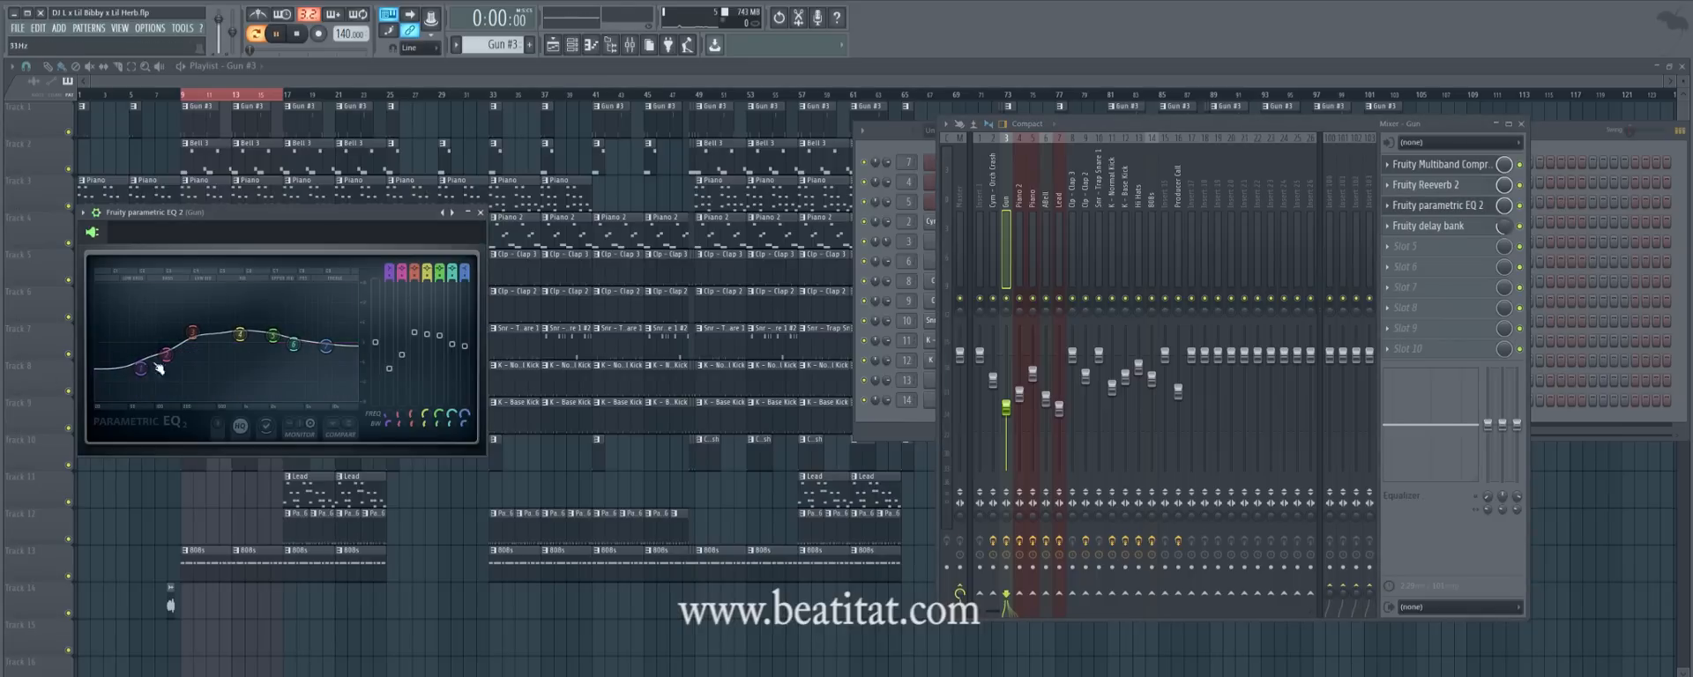
key(space)
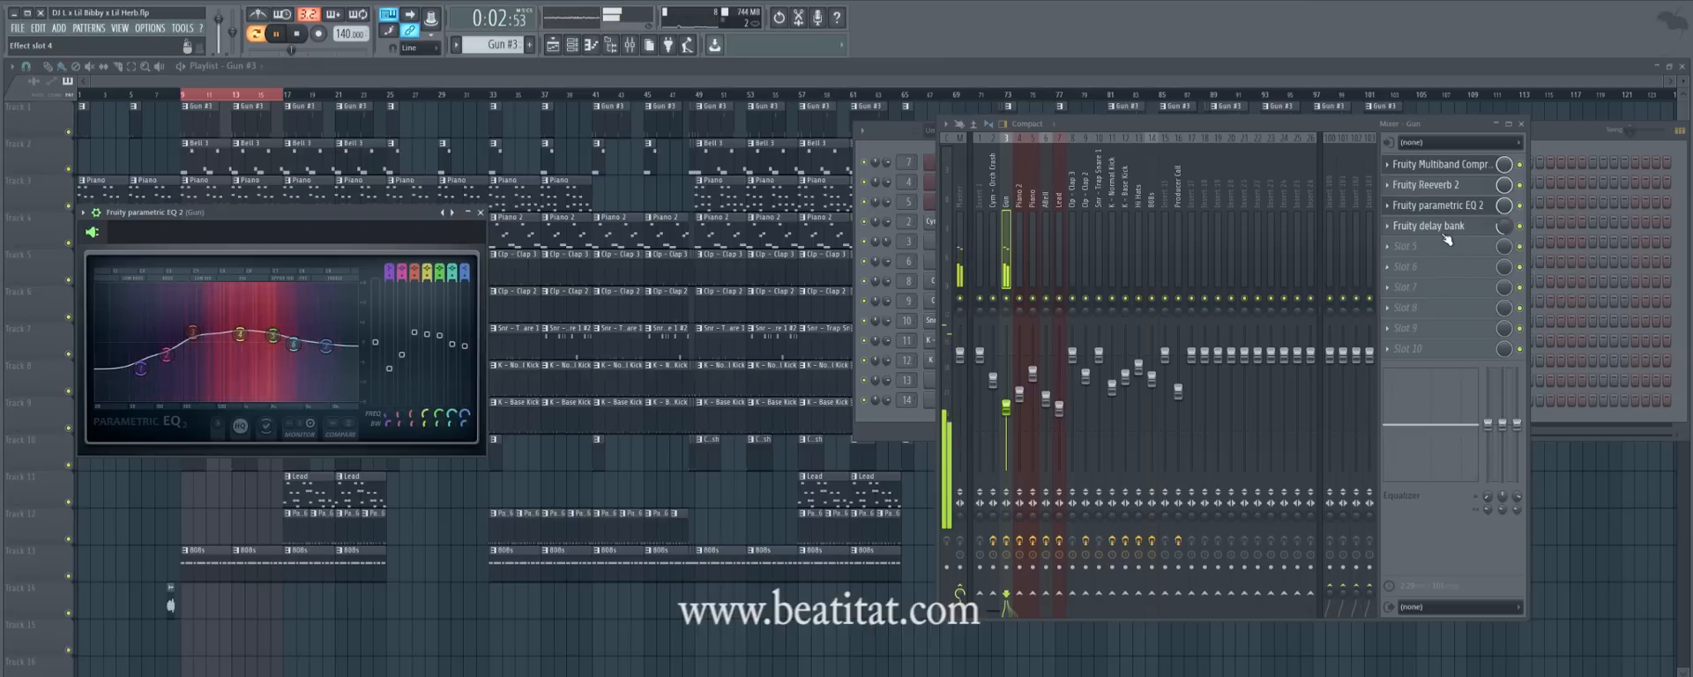
Inspect the Gun track's Fruity Delay Bank settings, stop playback and close the effect windows and mixer.
click(1443, 231)
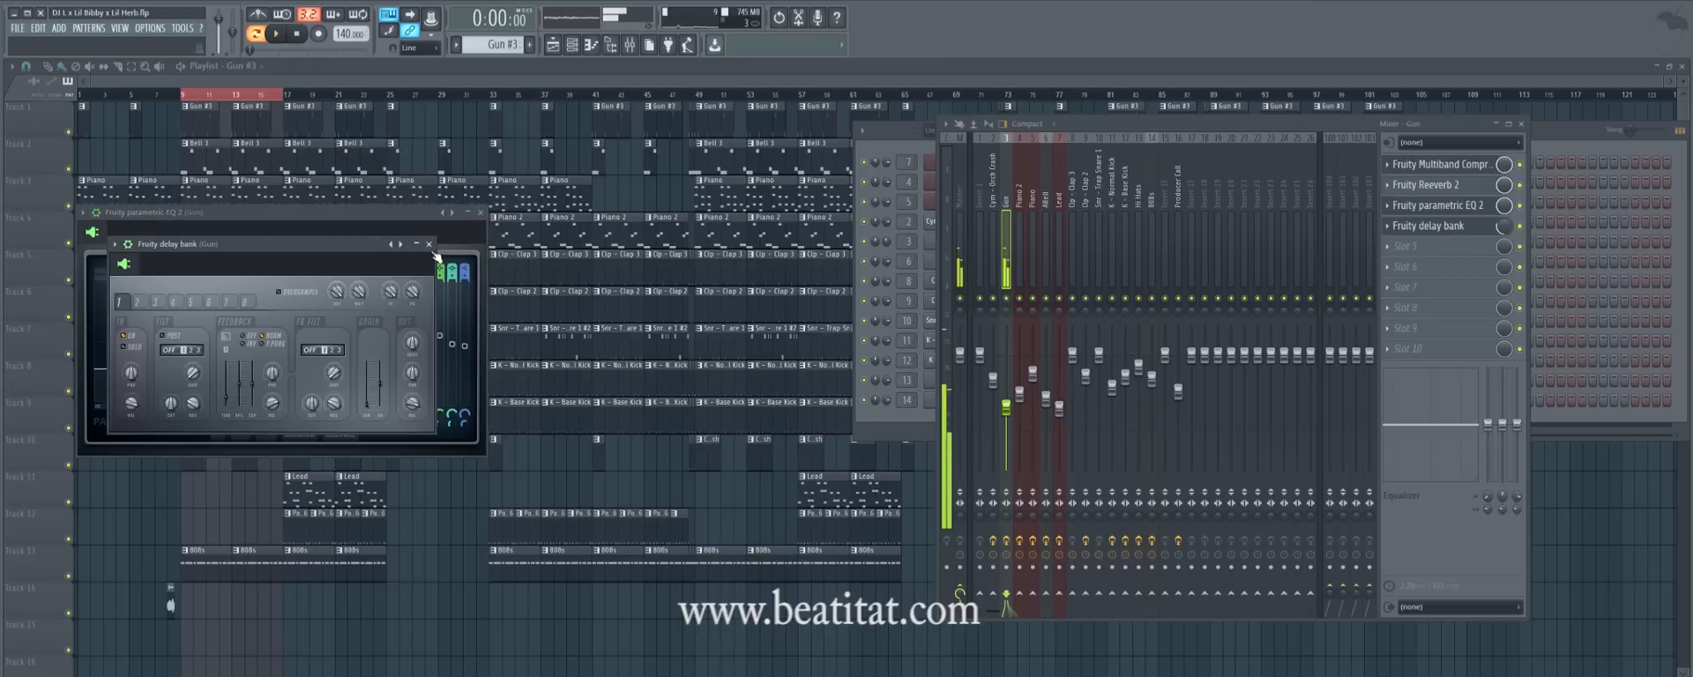
click(473, 230)
key(space)
click(1437, 204)
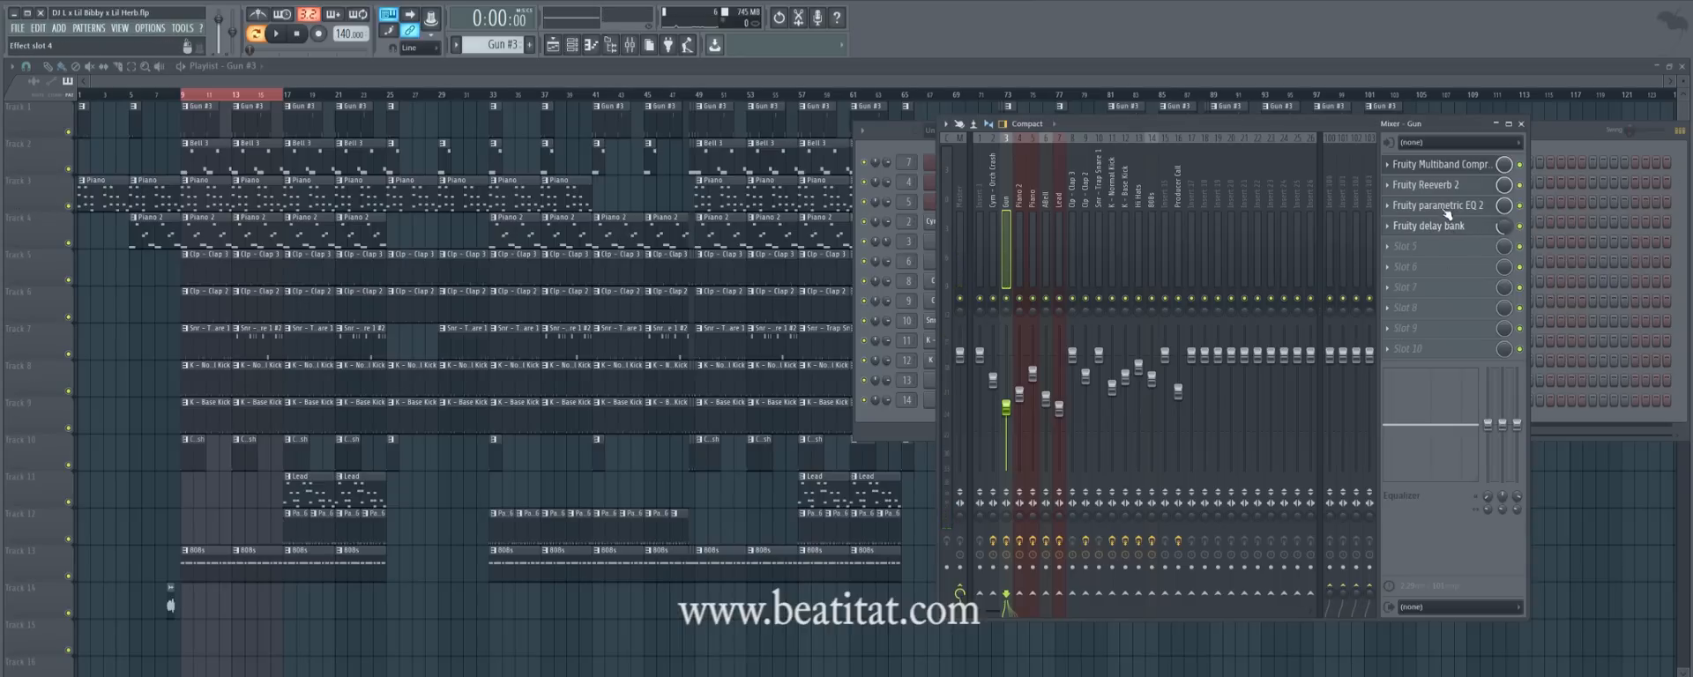
click(1521, 124)
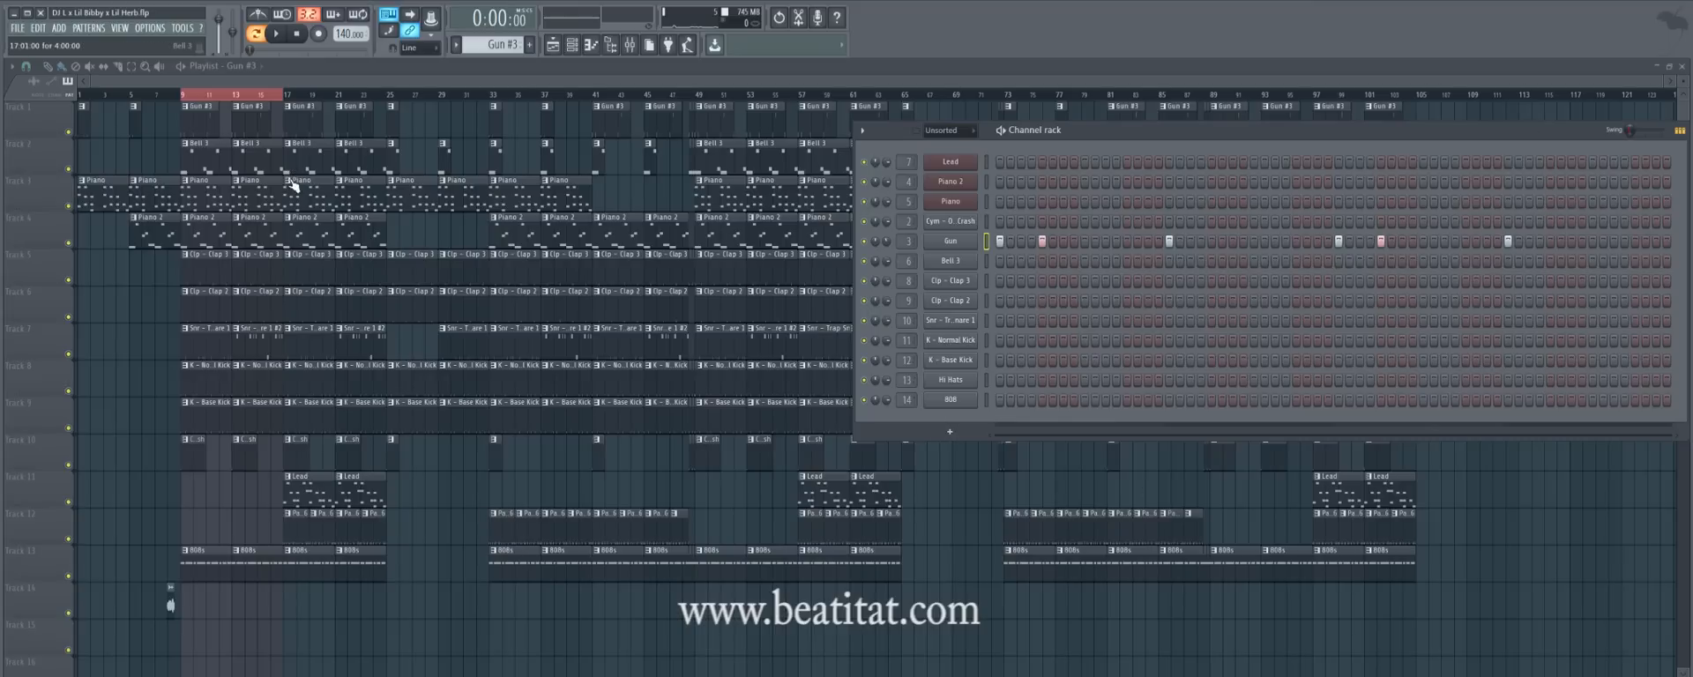
Compare the Bell 3 pattern's notes with the Piano pattern's chords in the piano roll.
double_click(189, 156)
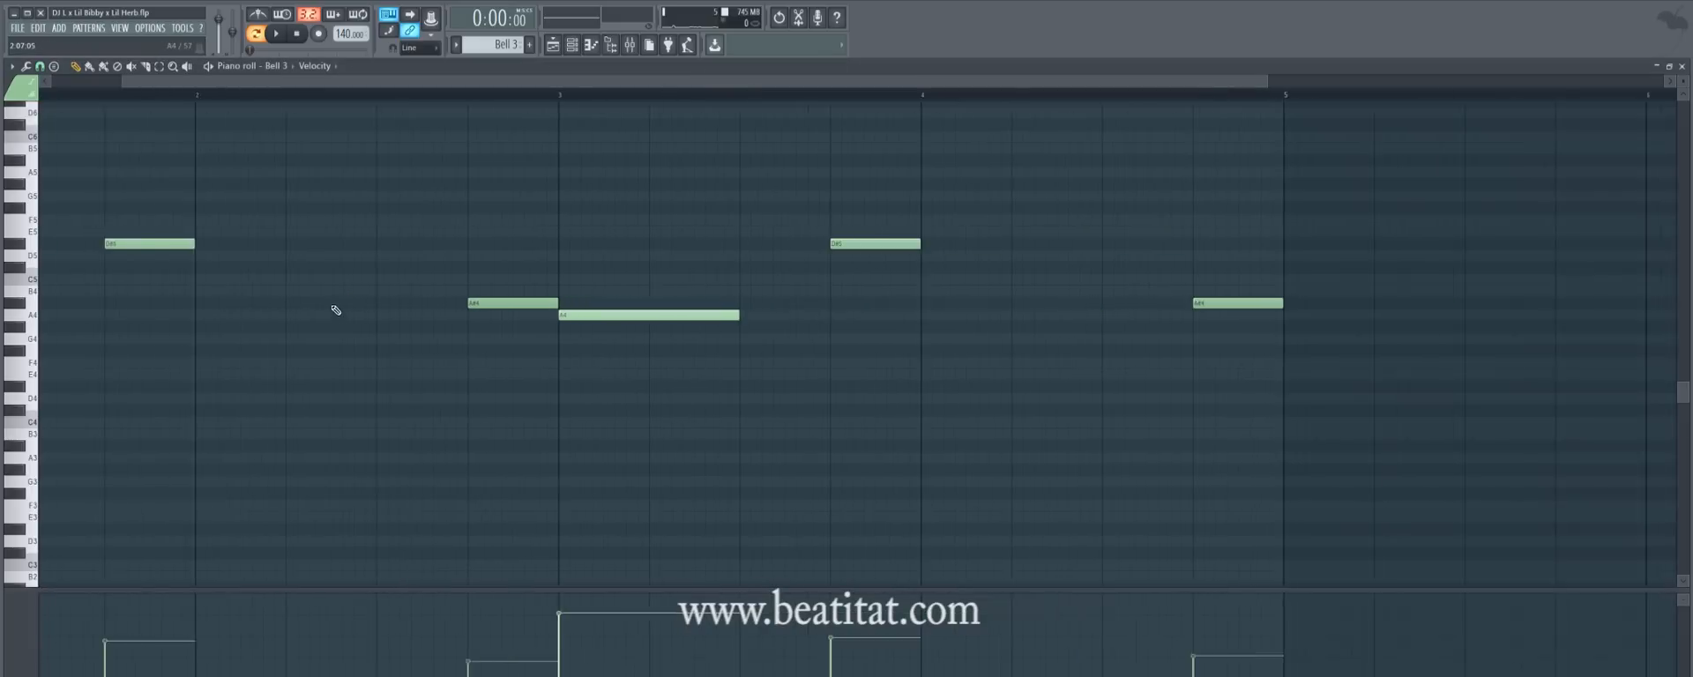
key(Escape)
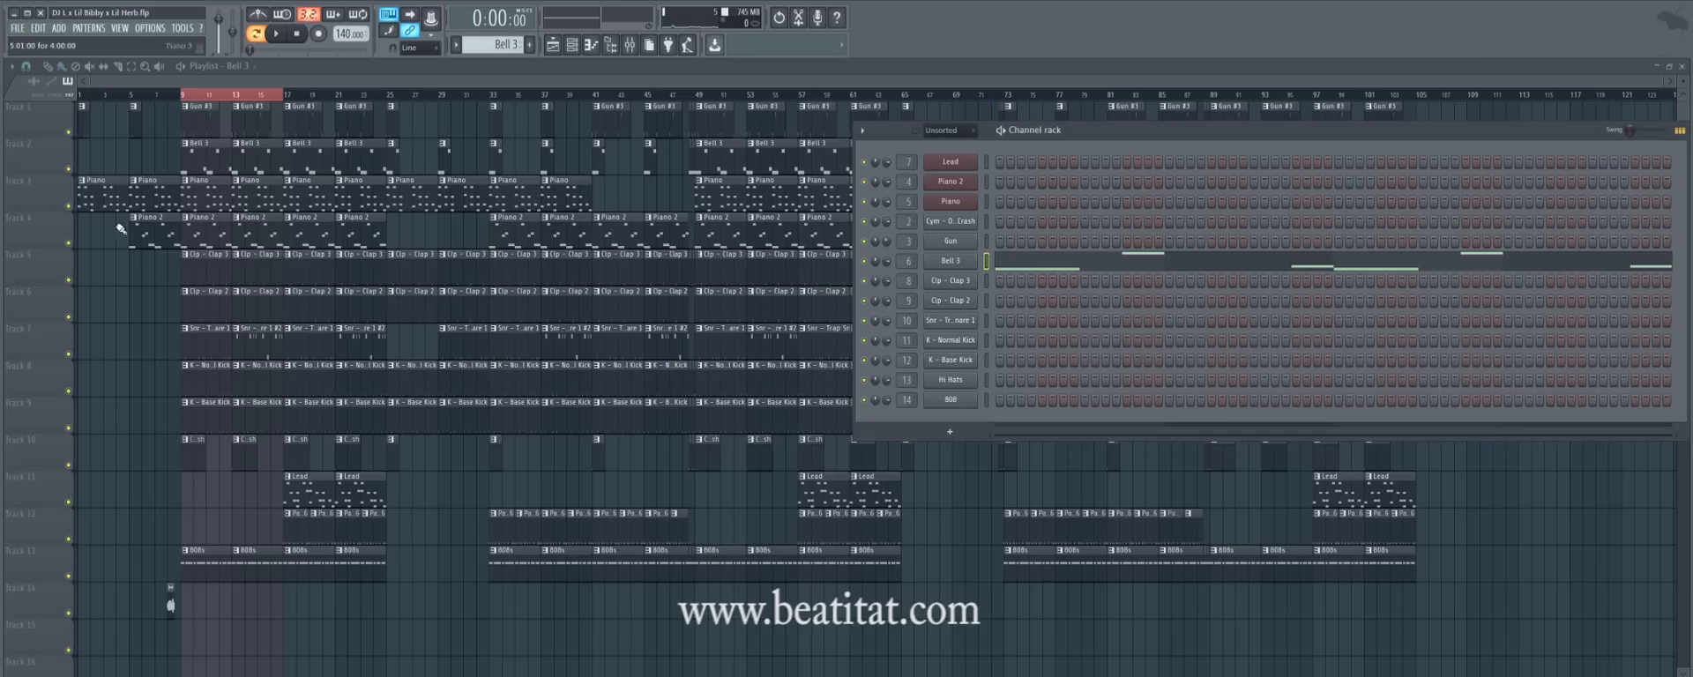
double_click(99, 208)
scroll(131, 304, down, 1)
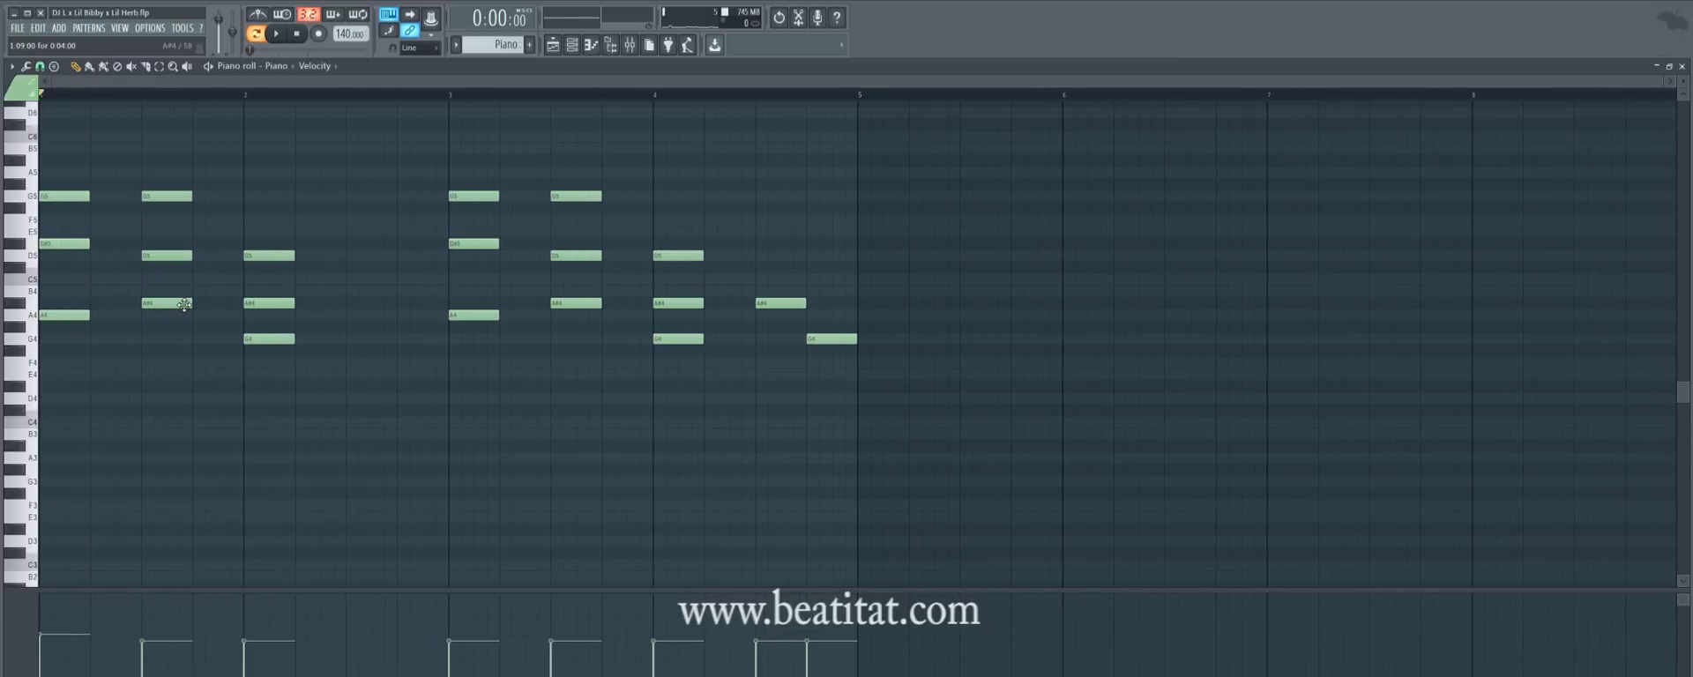
key(Escape)
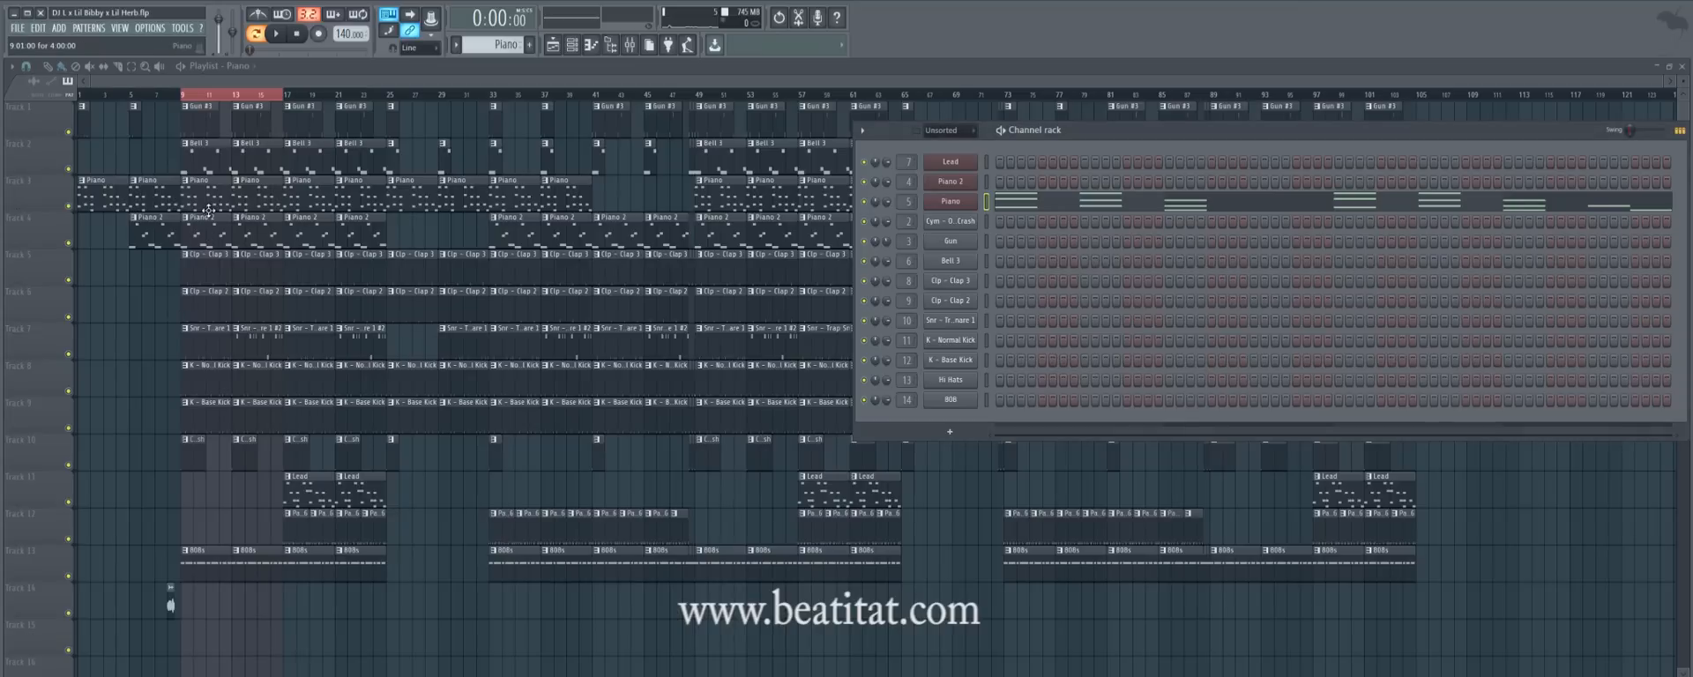
double_click(211, 171)
scroll(215, 170, down, 4)
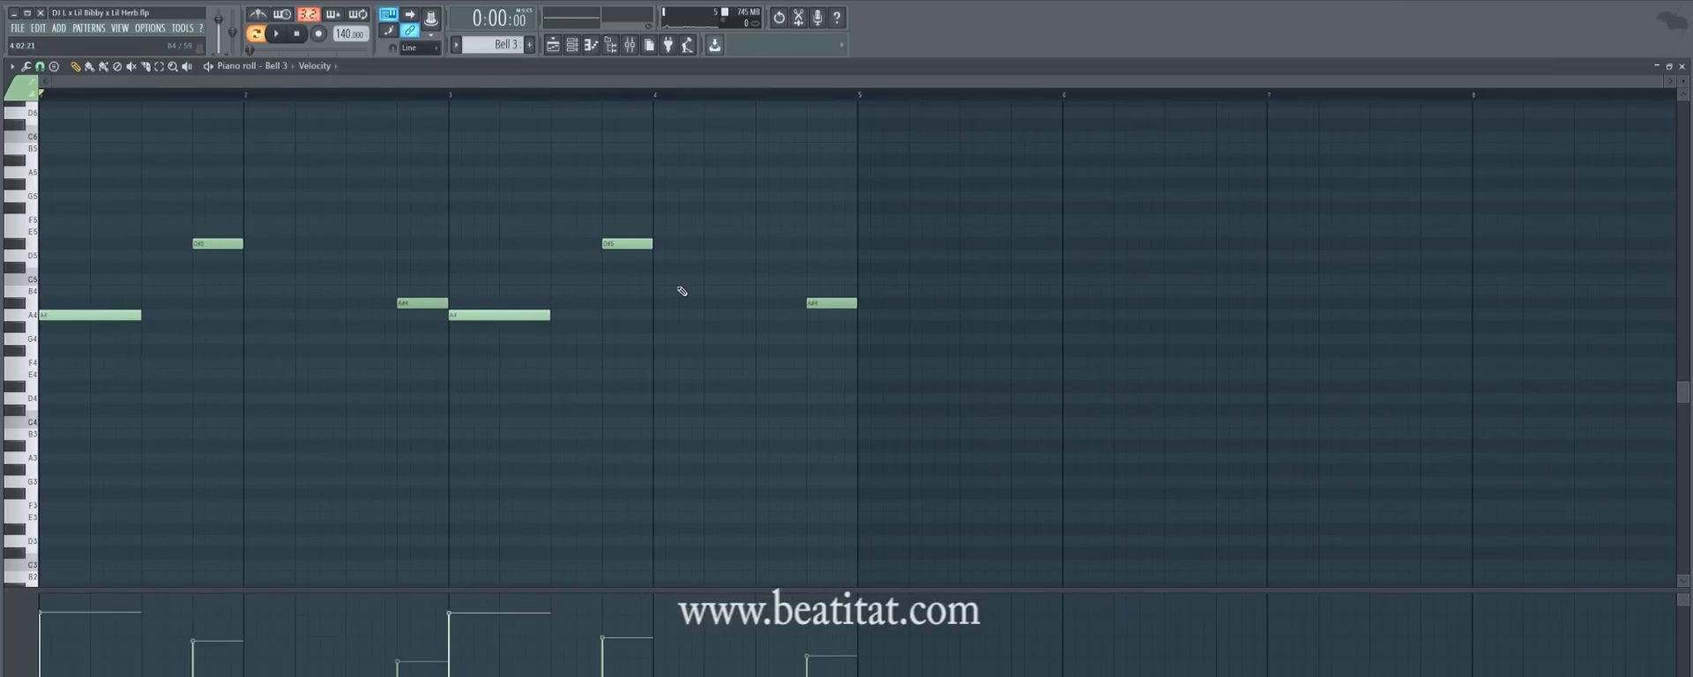
Play the Bell 3 pattern while viewing its mixer track and effect chain, and stop playback.
key(space)
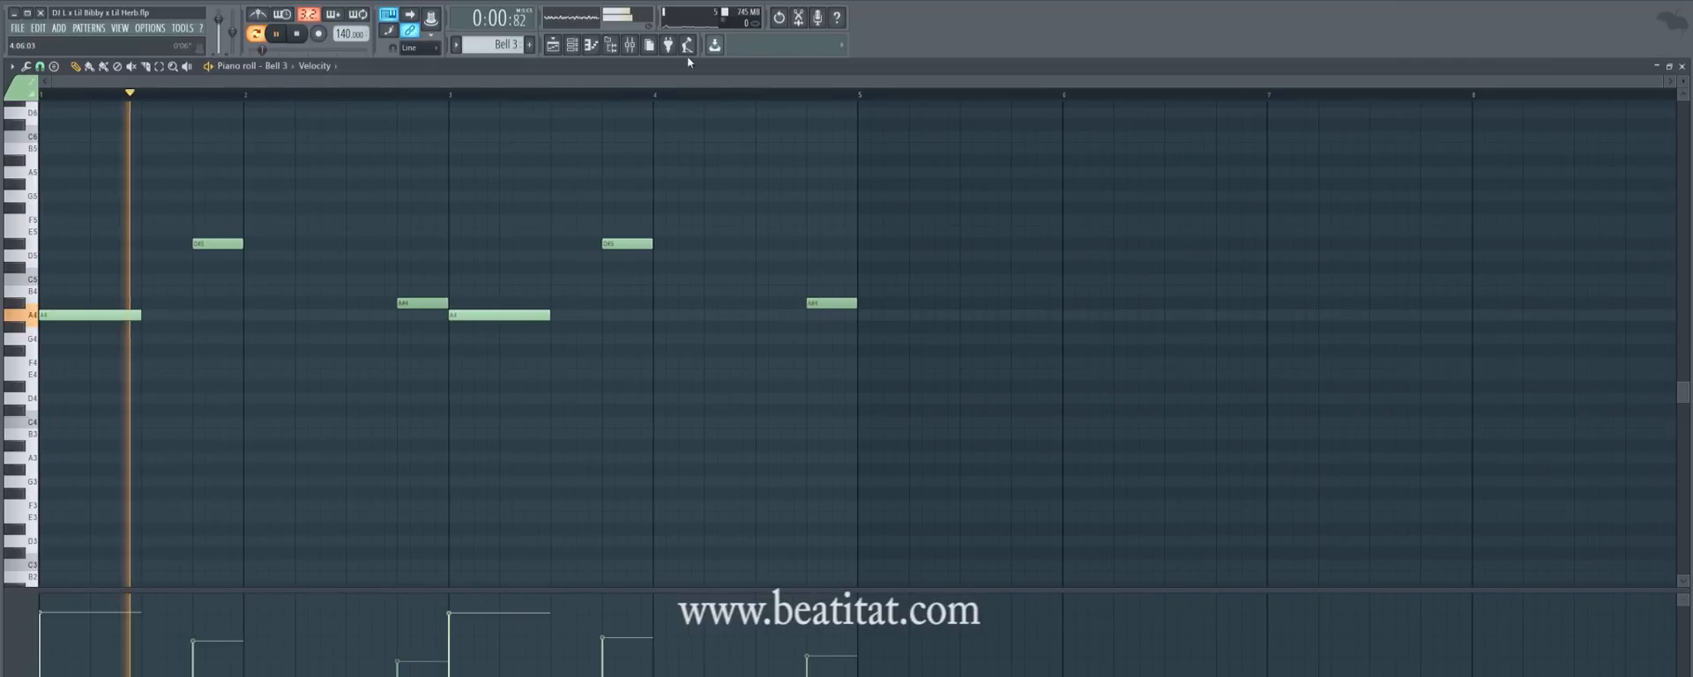
key(F9)
click(1044, 247)
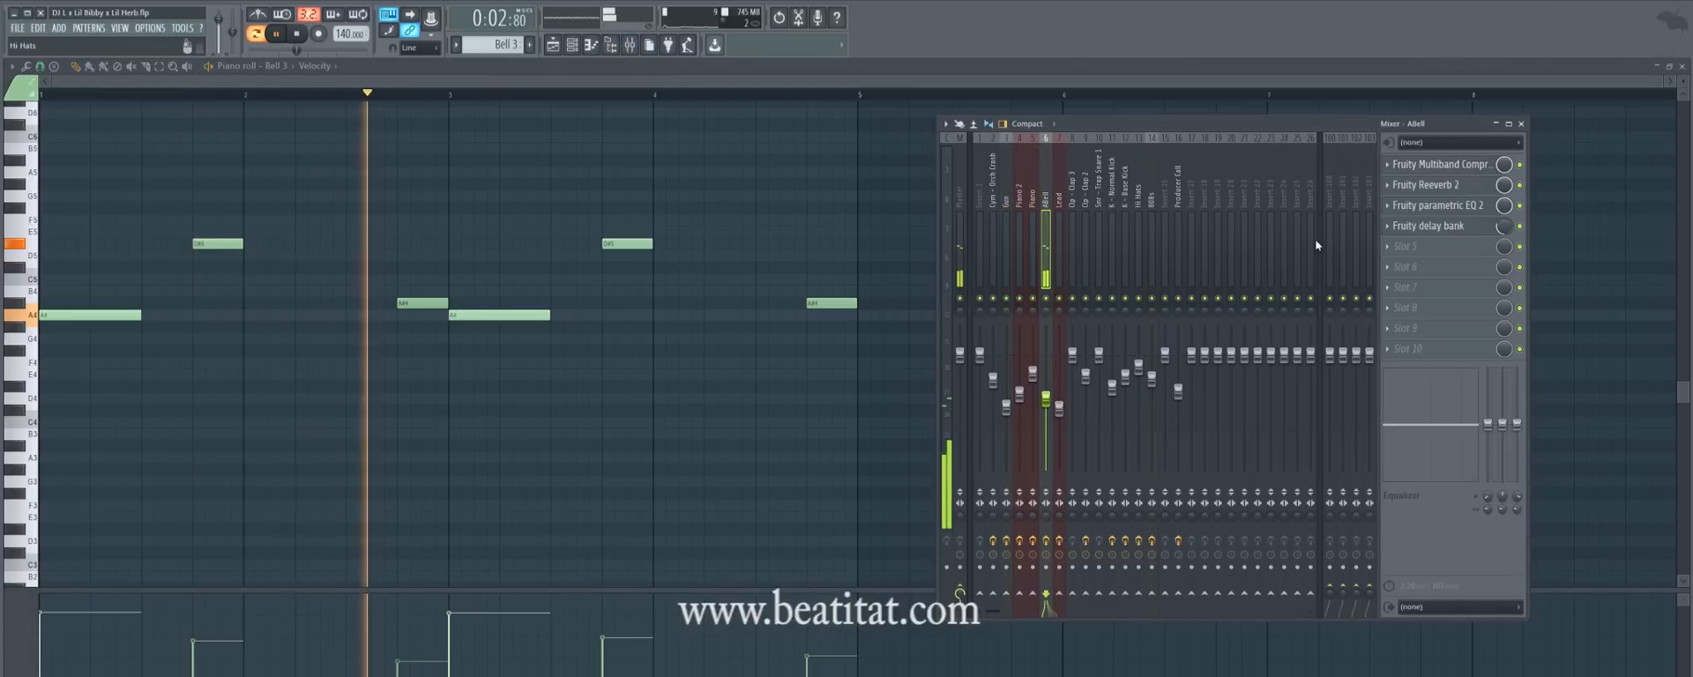
key(space)
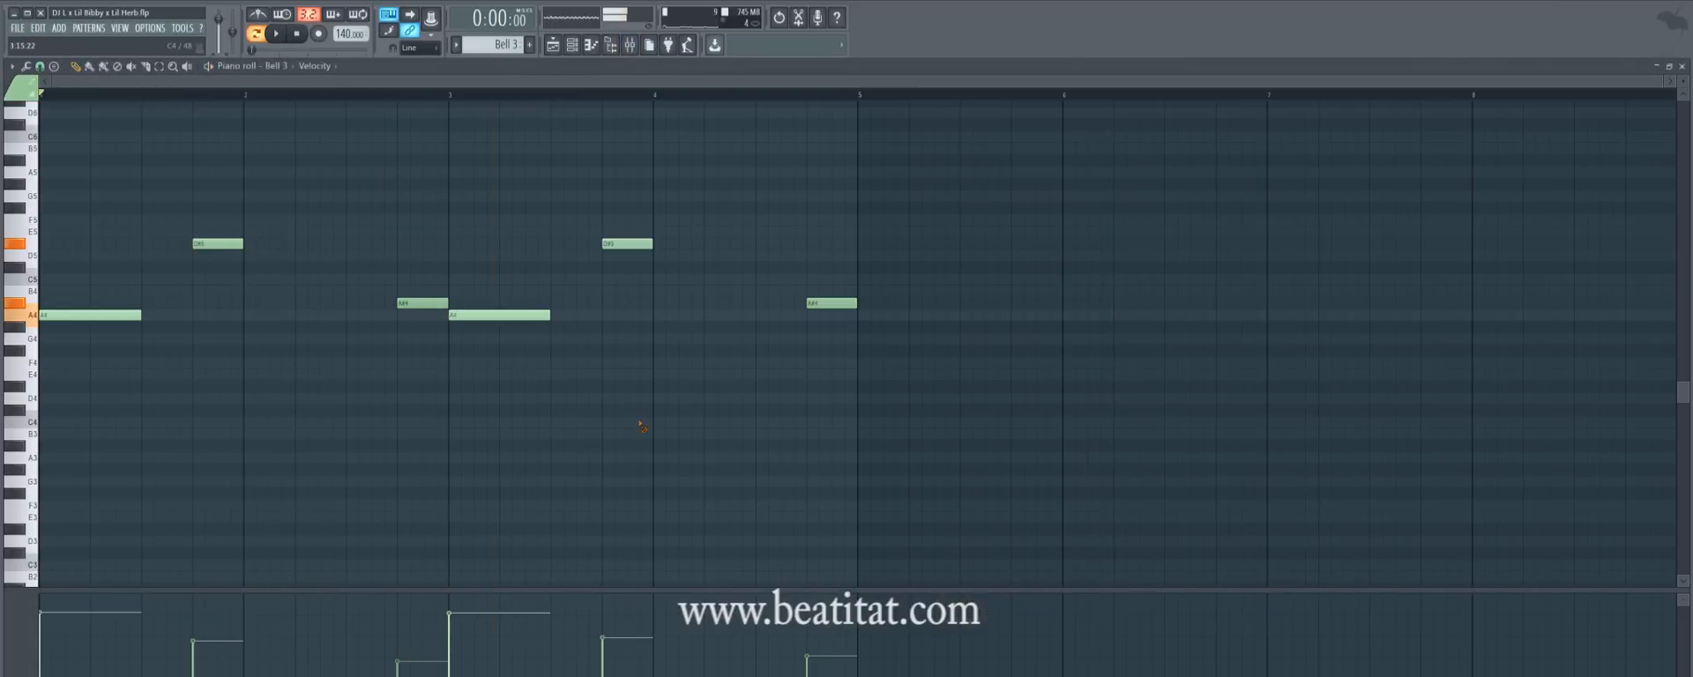
From the playlist, inspect the Bell 3 channel's sample settings and waveform, and close its window.
key(F5)
click(893, 159)
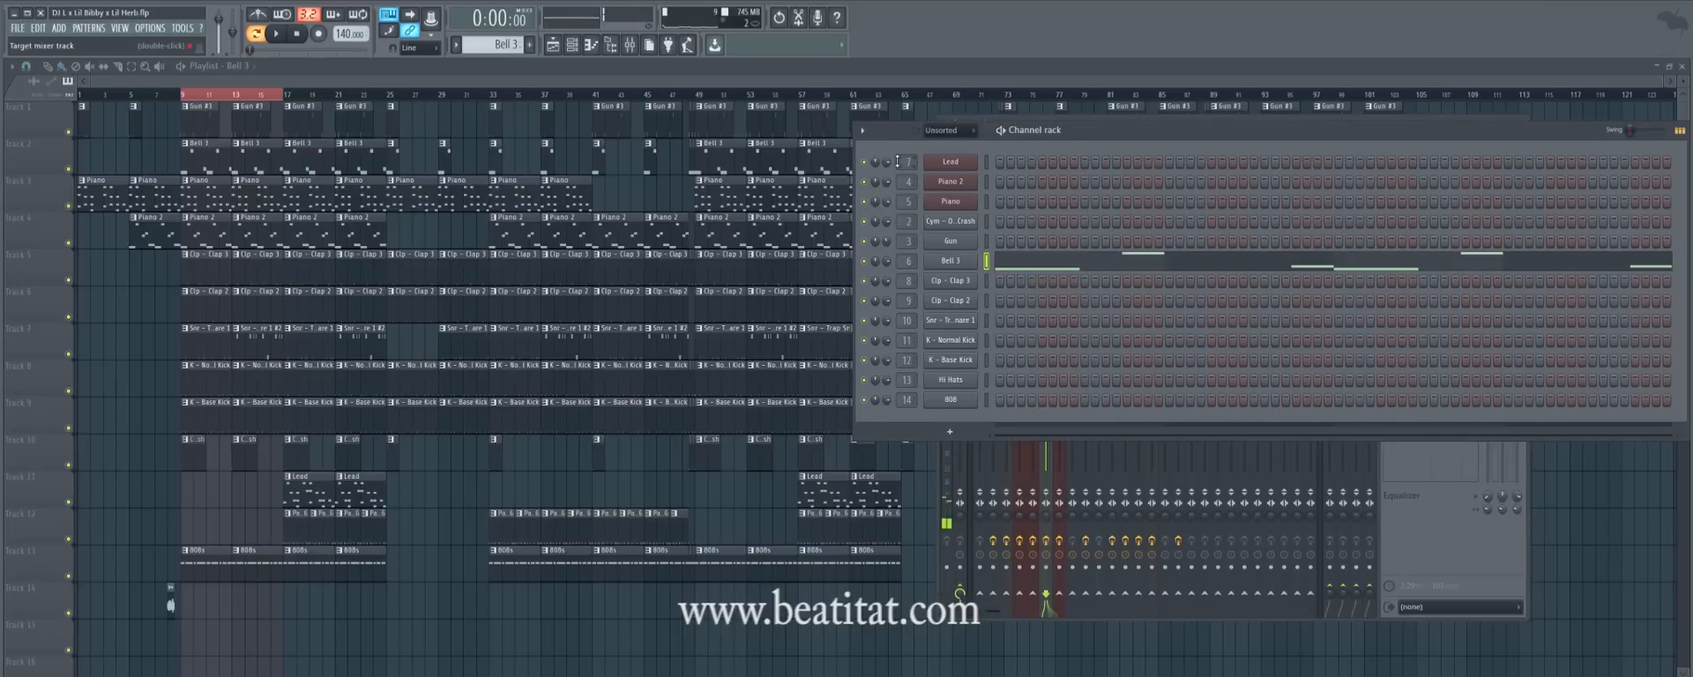
click(954, 265)
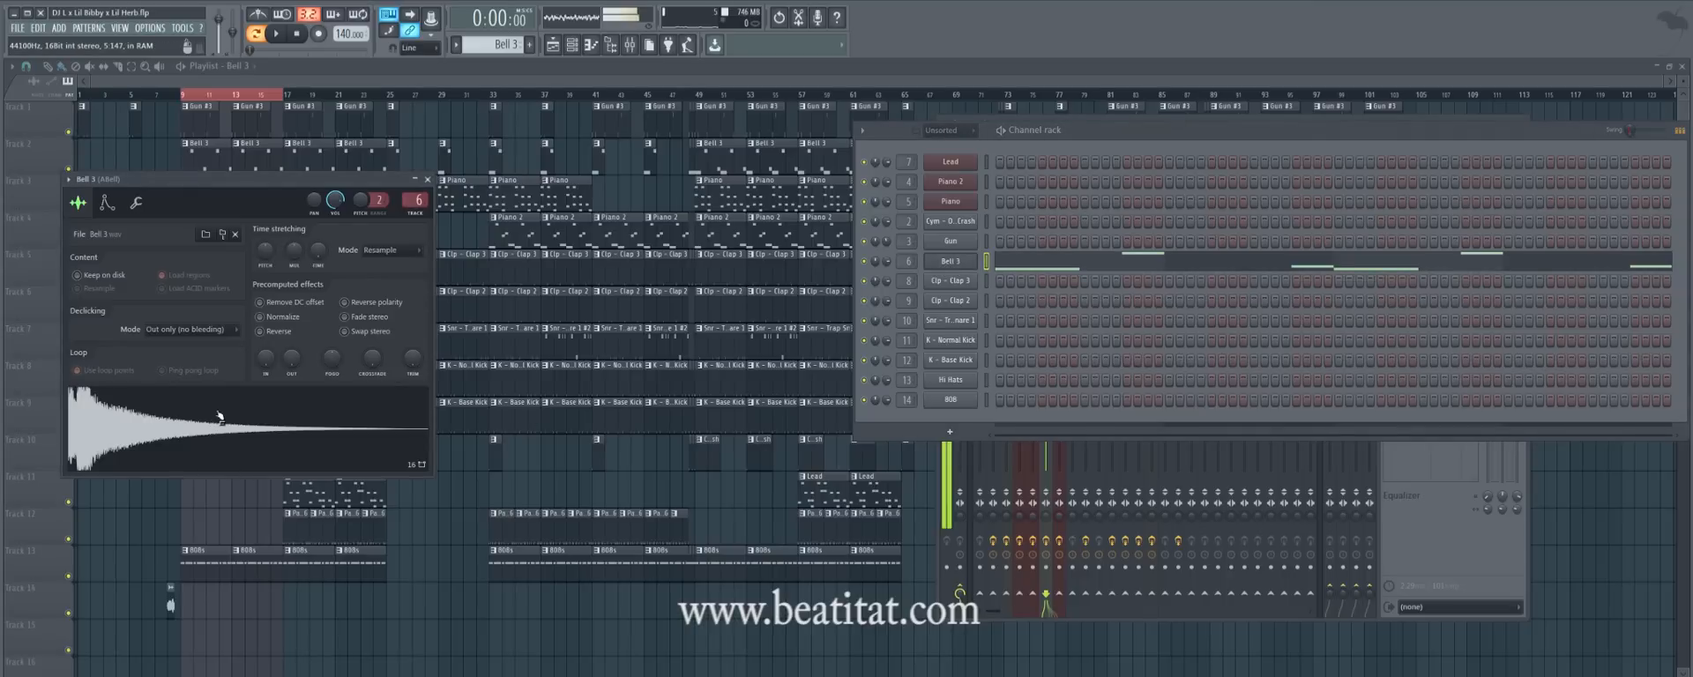
click(427, 179)
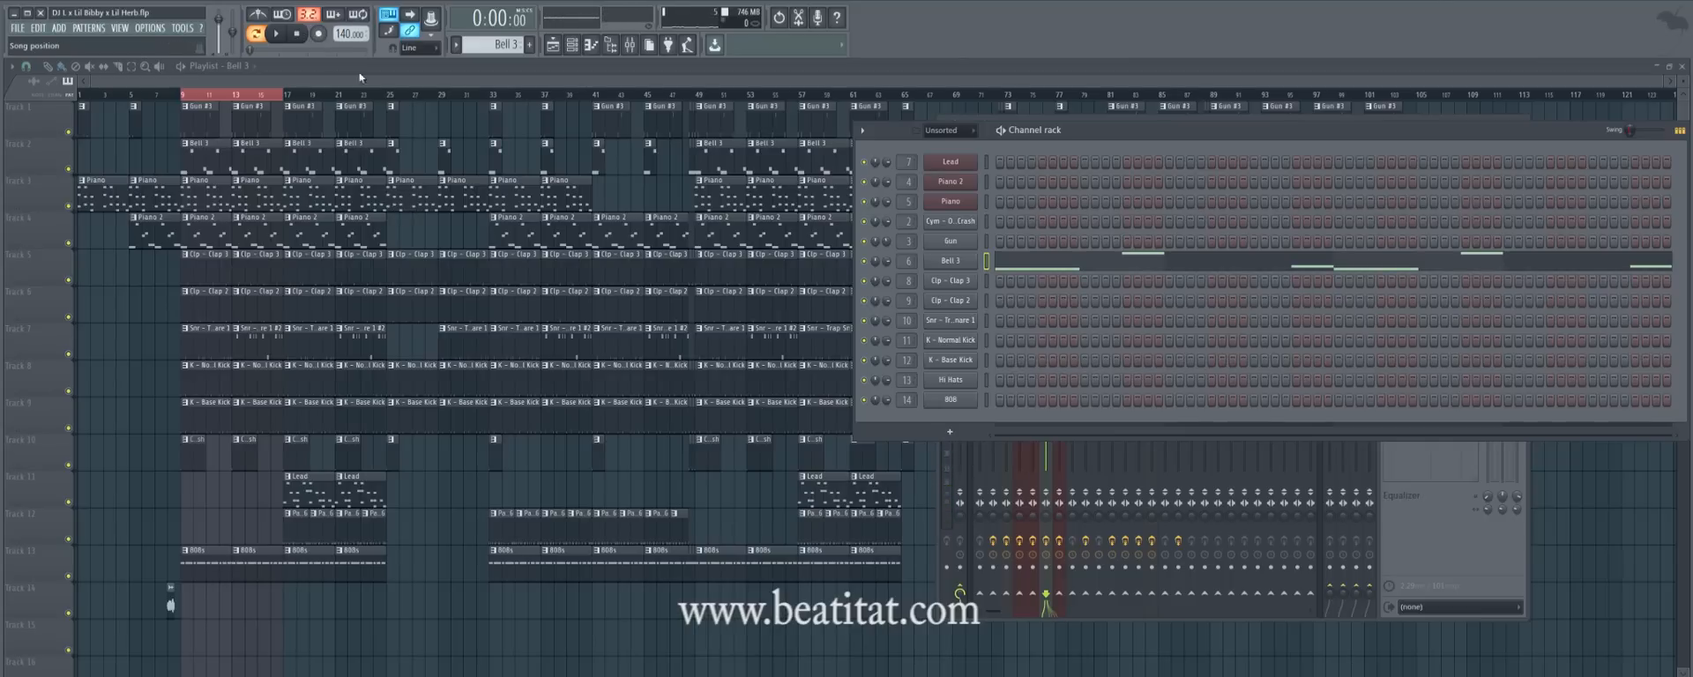
Review the Bell mixer track's effect chain and return to the playlist arrangement.
click(1414, 535)
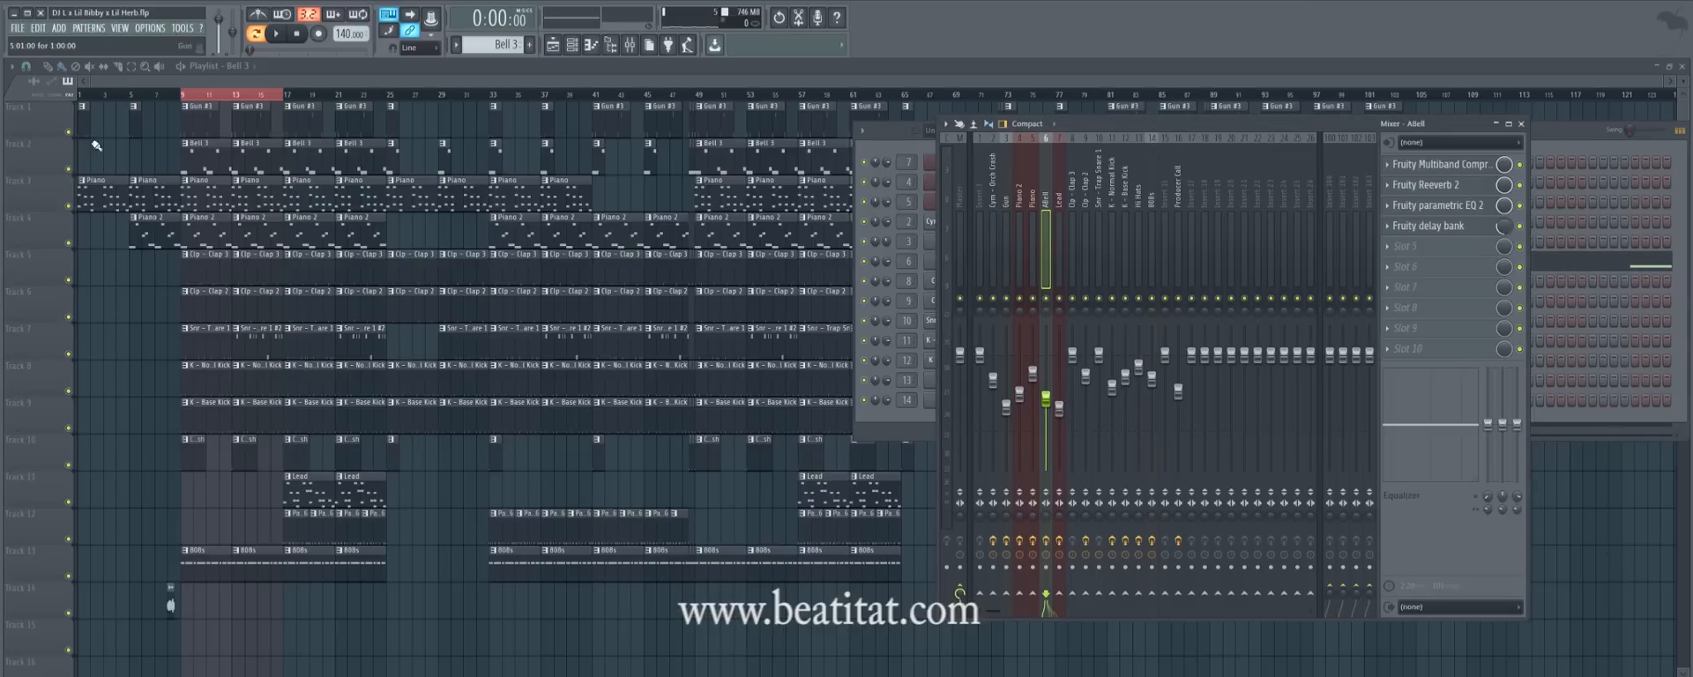
click(1594, 149)
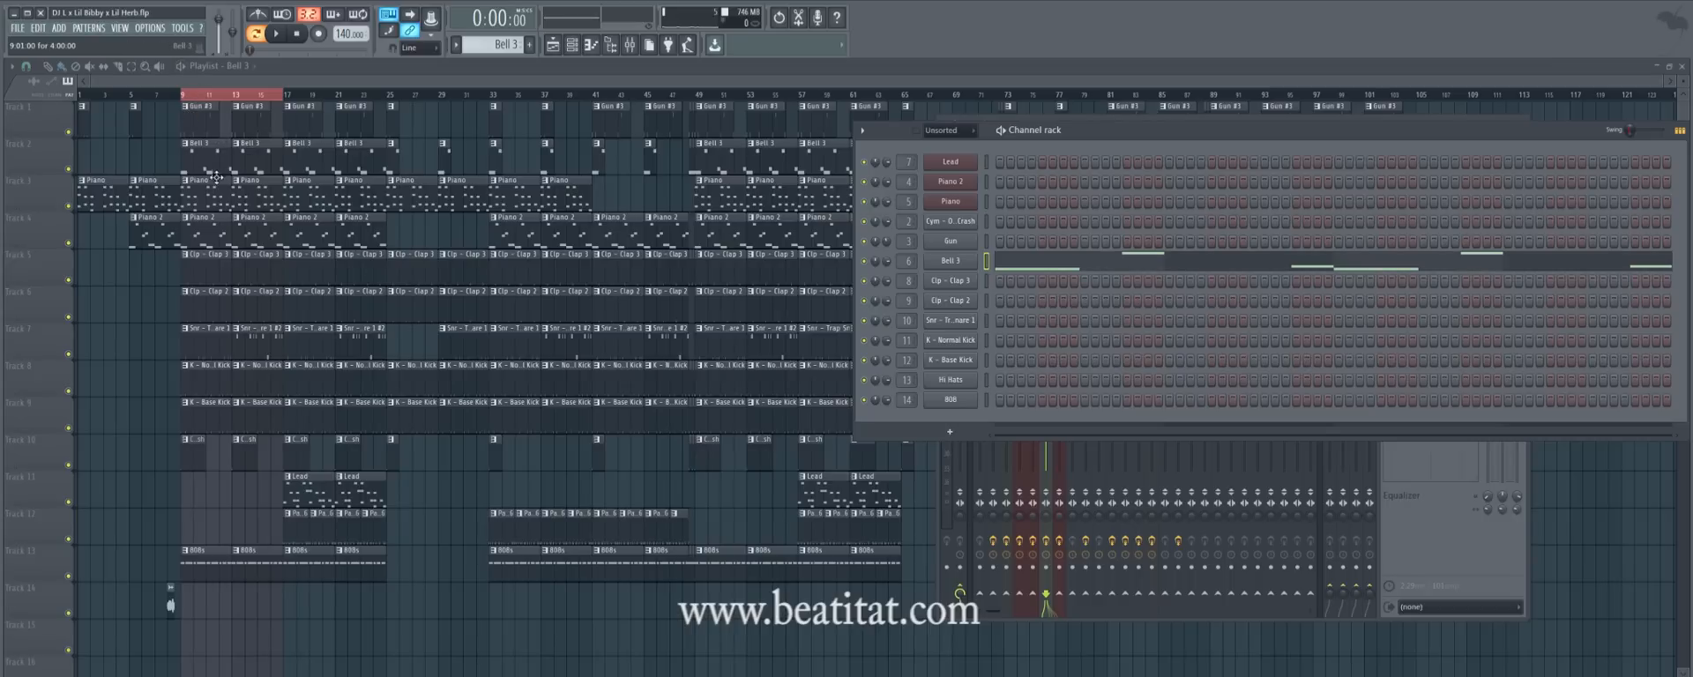
click(270, 191)
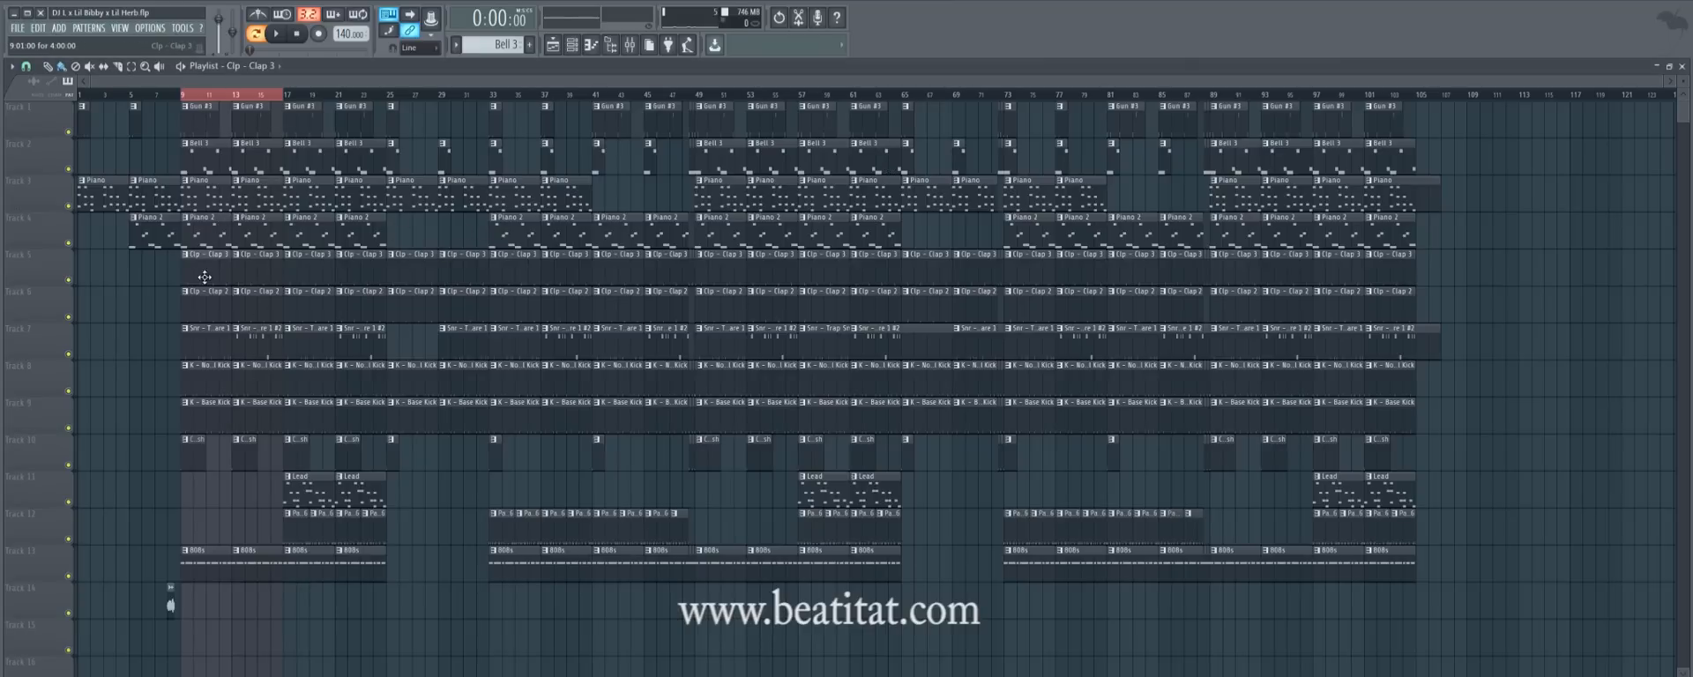
Open the Clap 3 pattern, listen to it while checking its mixer track for effects, and stop playback.
double_click(201, 255)
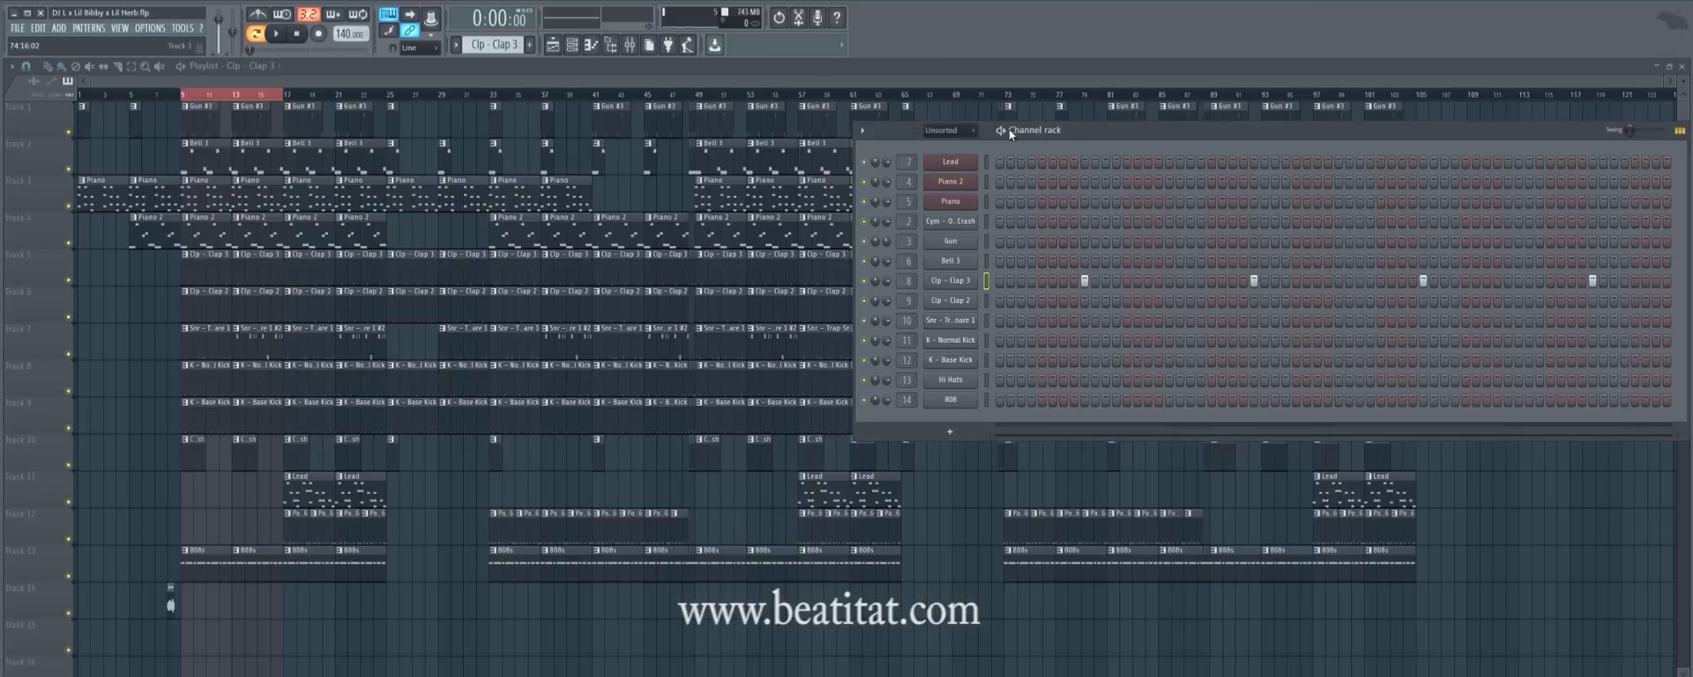
key(space)
click(970, 280)
click(444, 197)
click(628, 44)
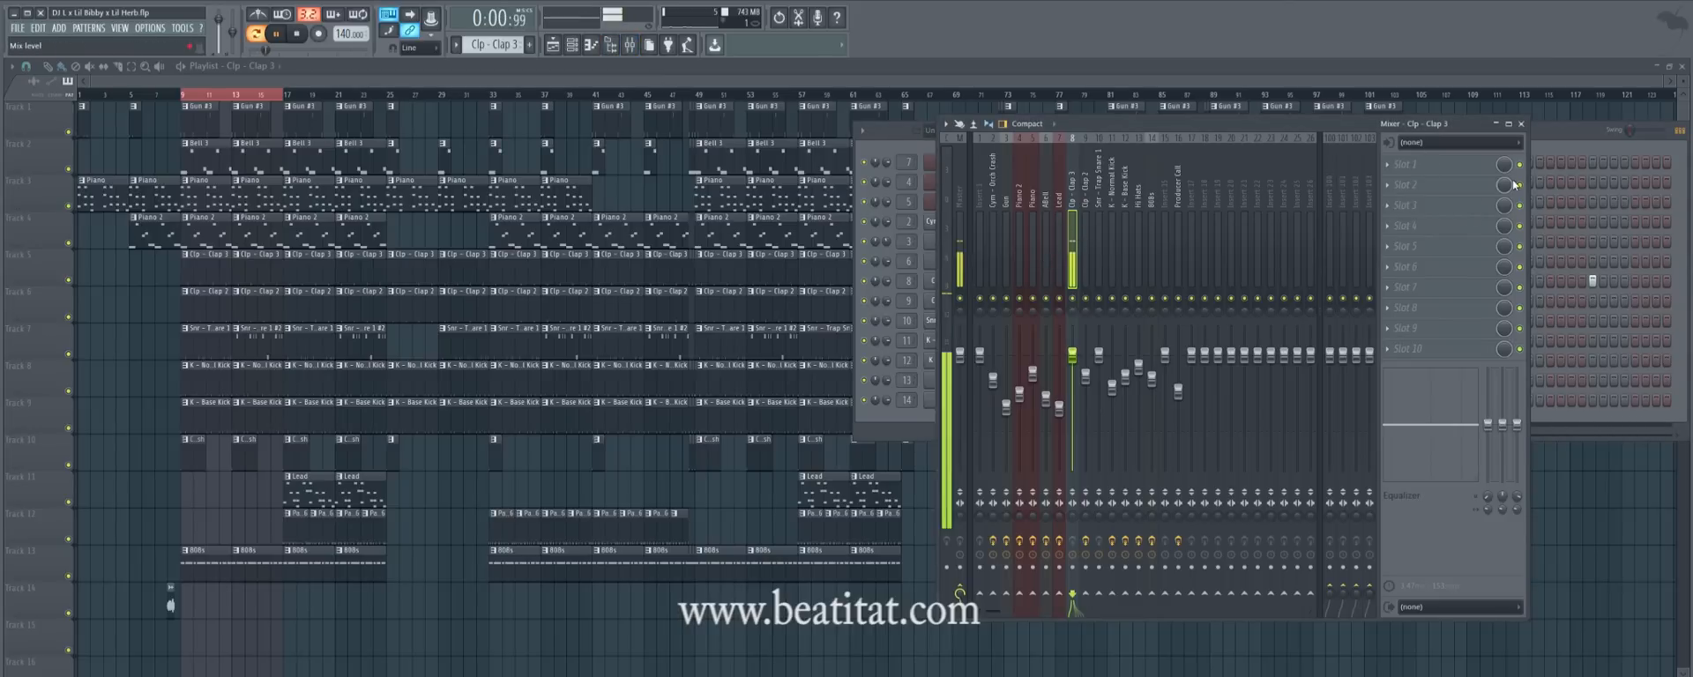
click(1531, 132)
key(space)
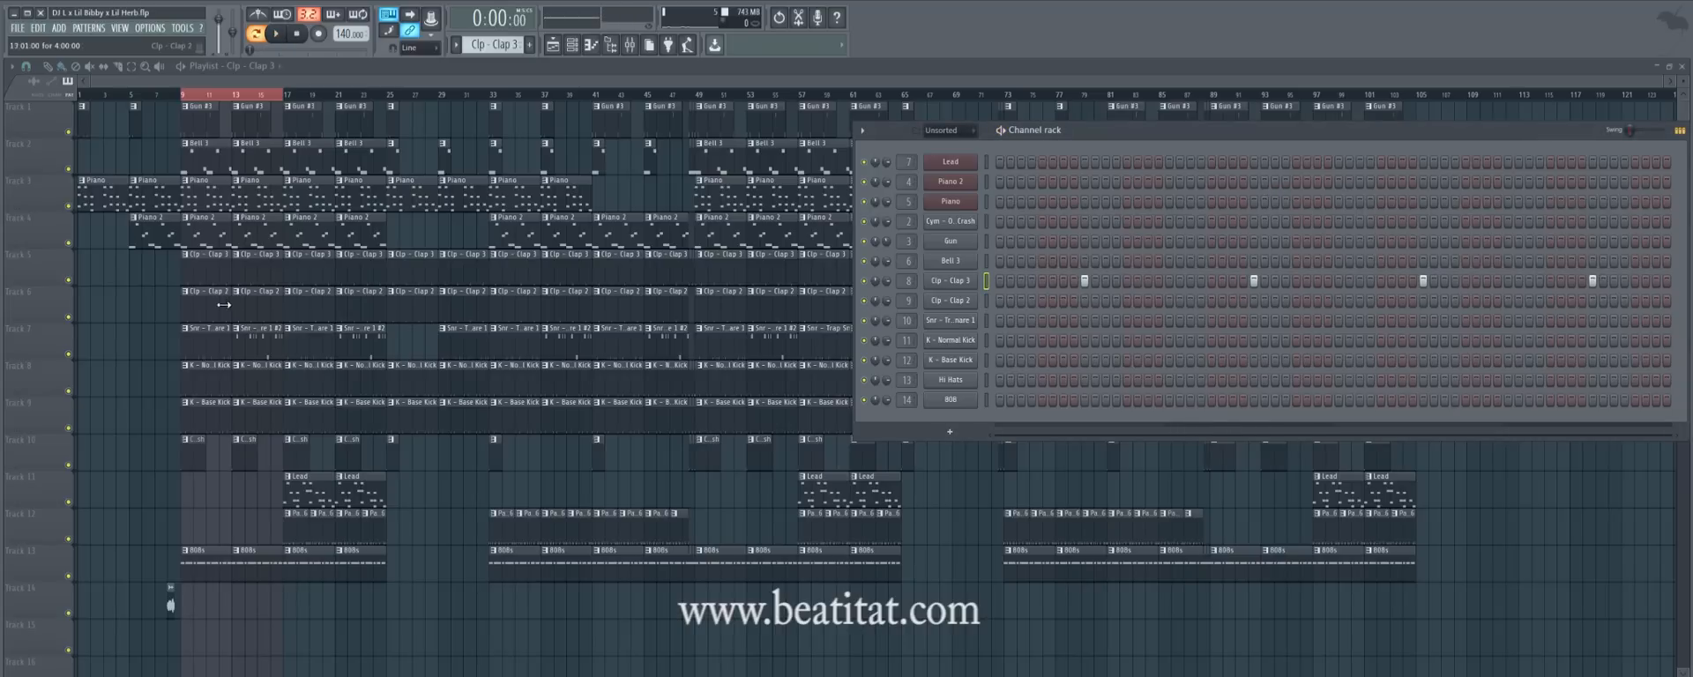
Open the Clap 2 pattern with its sample settings and mixer track in view, and start playback.
double_click(220, 305)
key(F7)
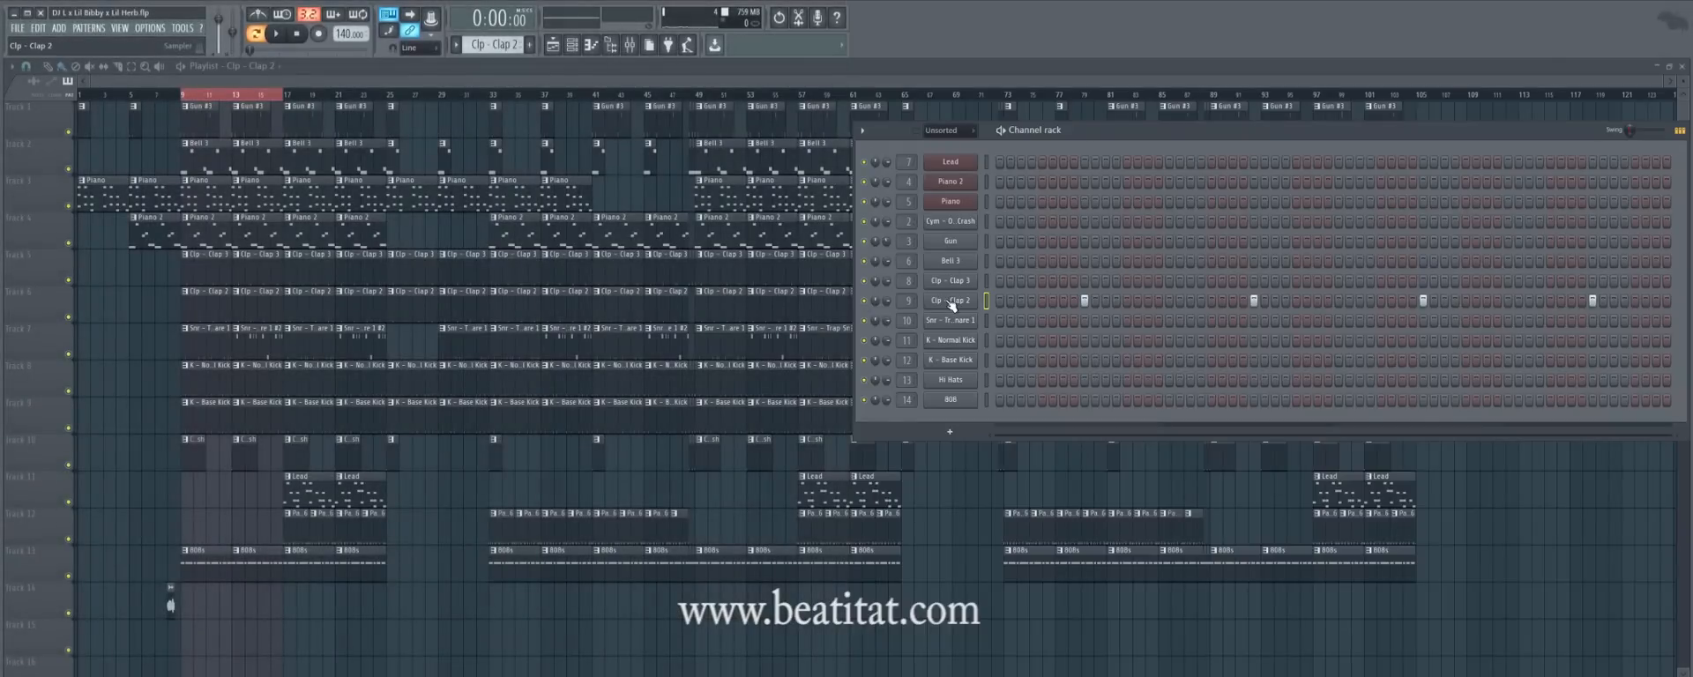
click(950, 302)
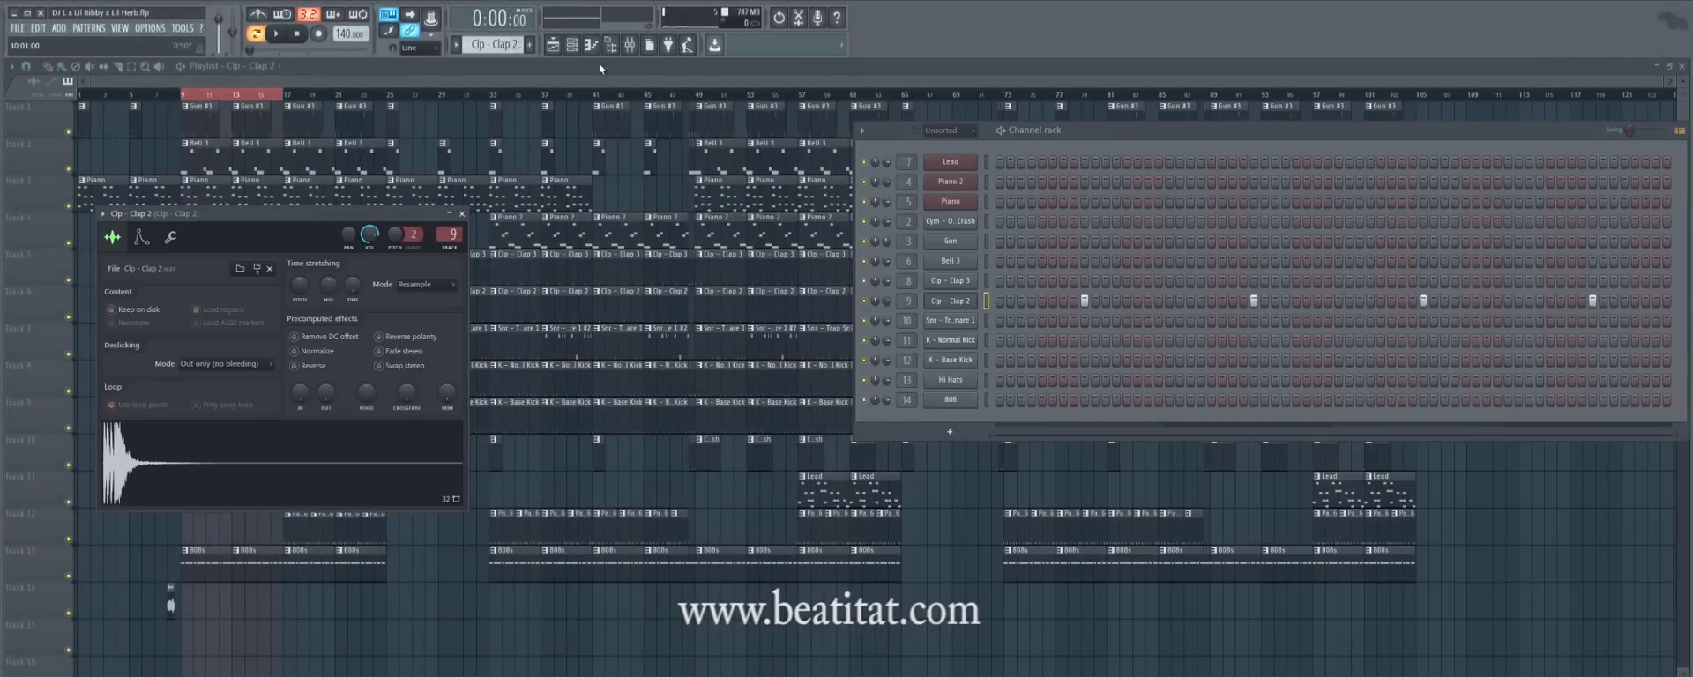
click(630, 44)
key(space)
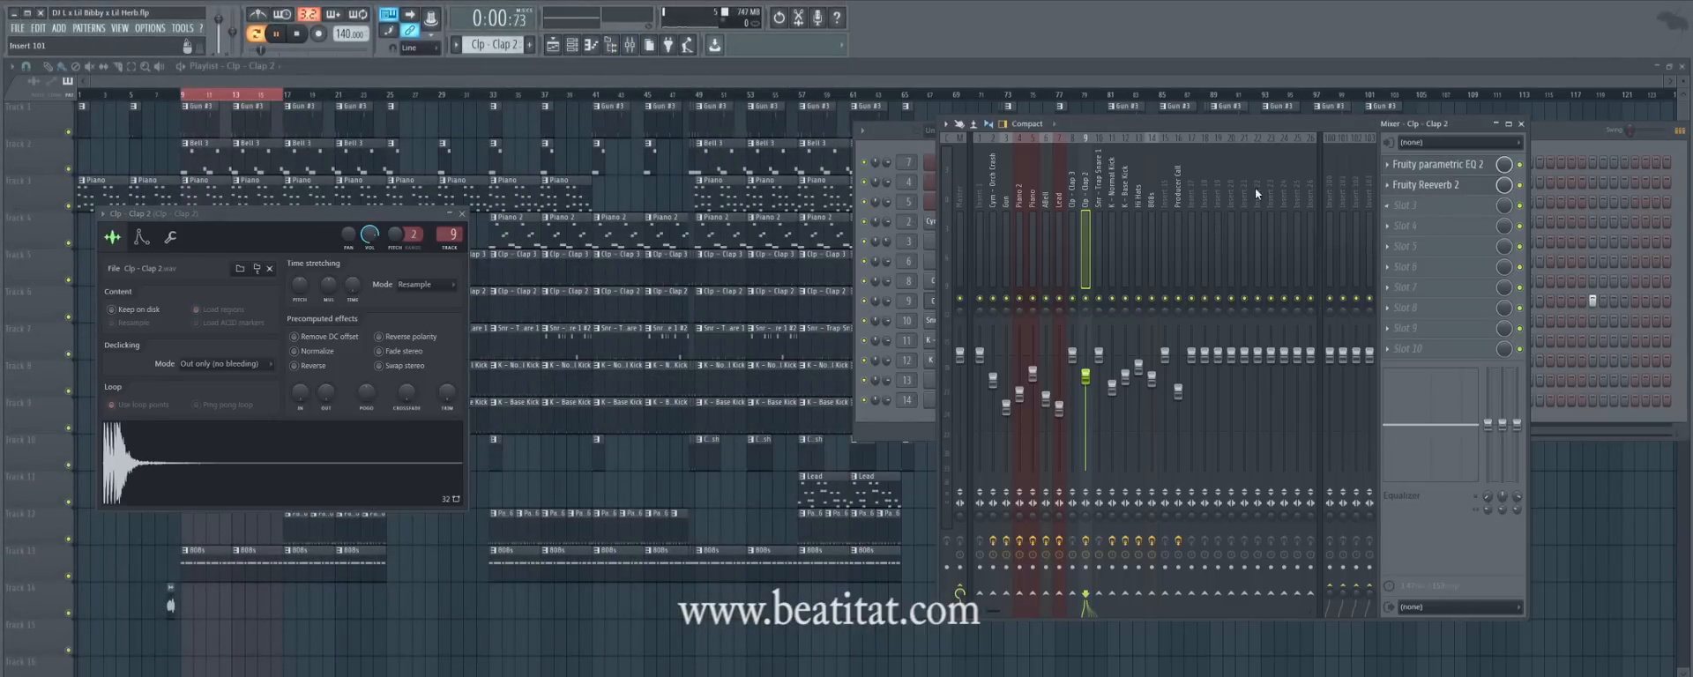
Inspect the Clap 2 track's Fruity Parametric EQ 2 and Fruity Reeverb 2 settings and return to the playlist.
click(1470, 166)
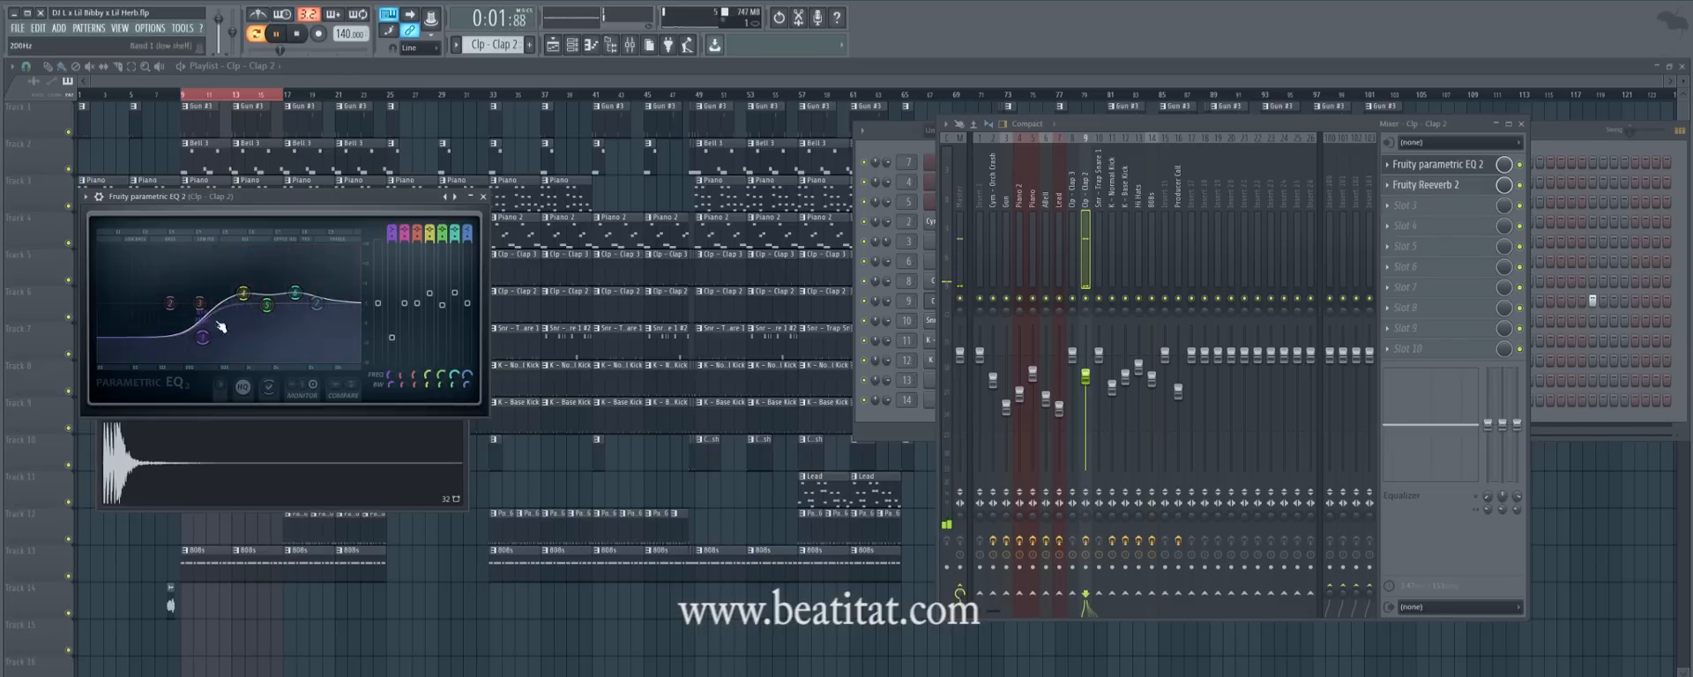
click(1424, 184)
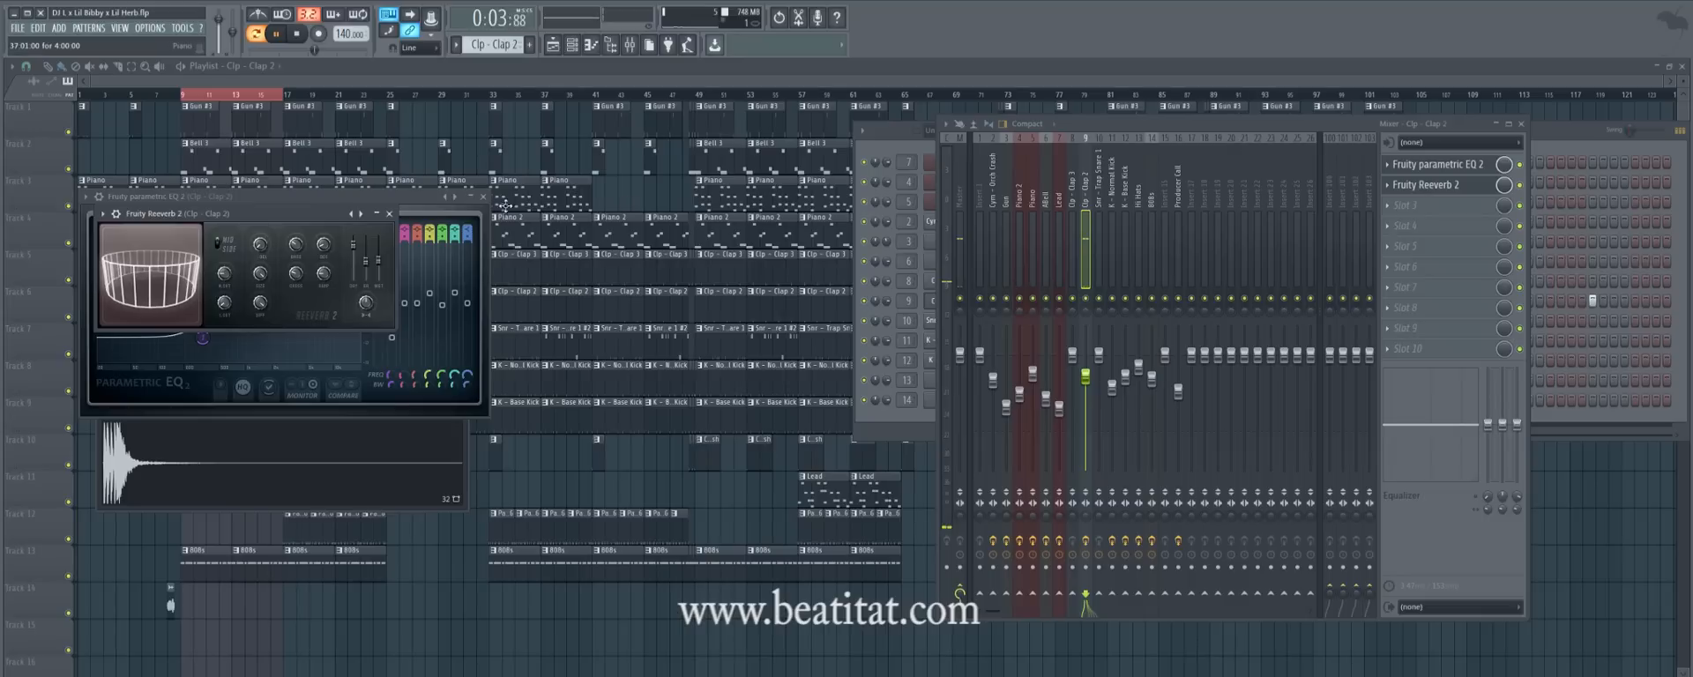
click(440, 88)
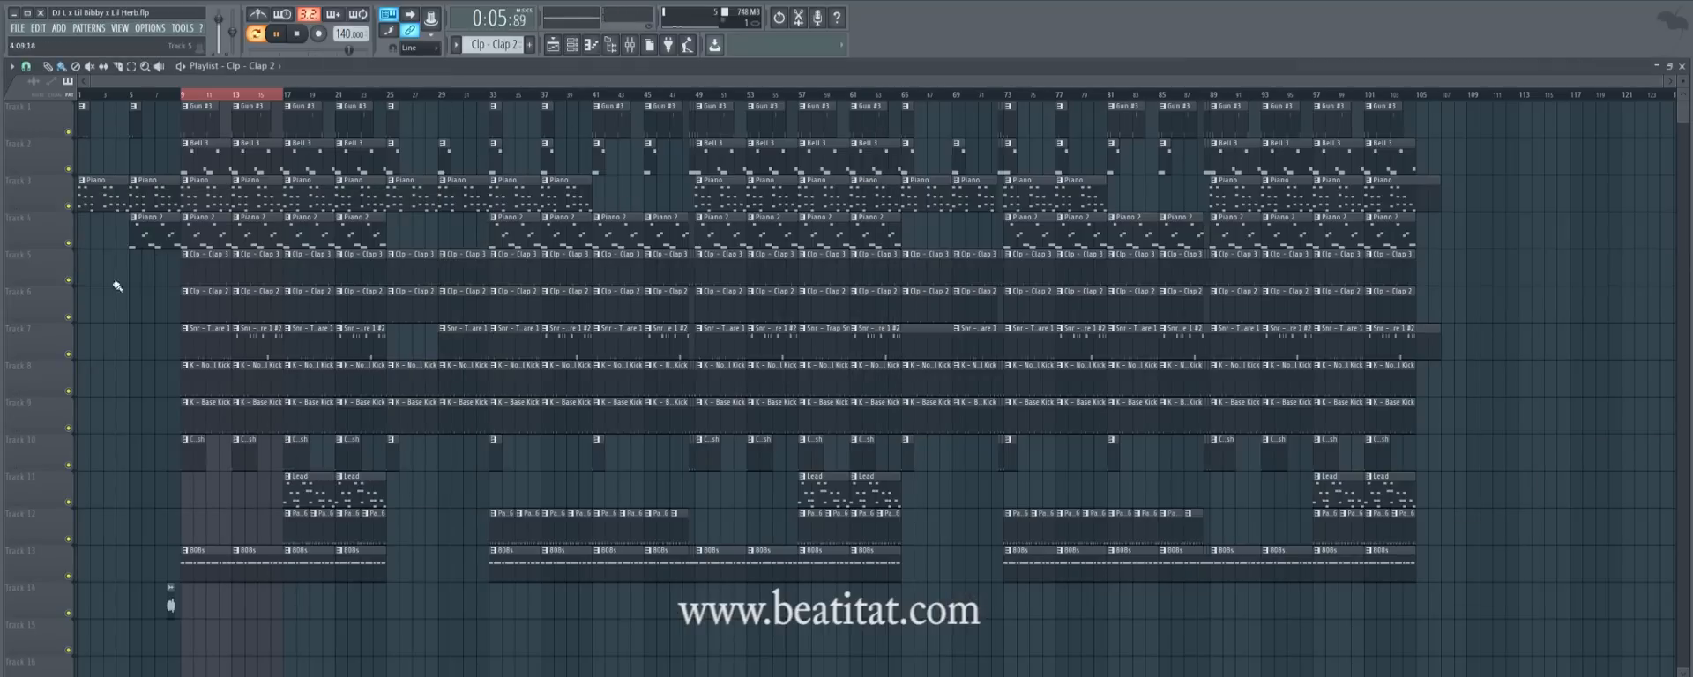
Solo playlist Track 5, unmute Track 6 and listen to both clap tracks from bar 9.
right_click(68, 279)
click(68, 316)
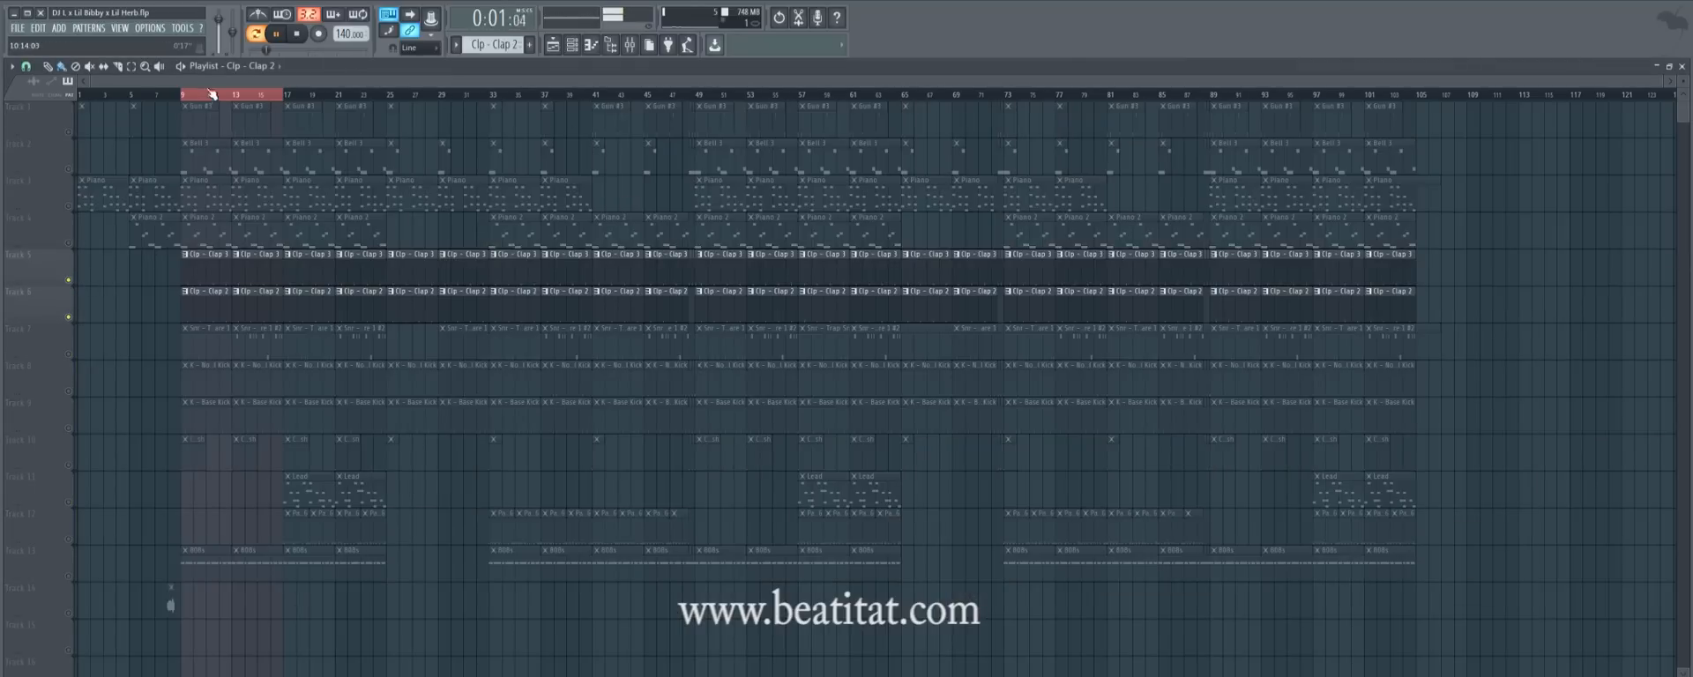
click(177, 93)
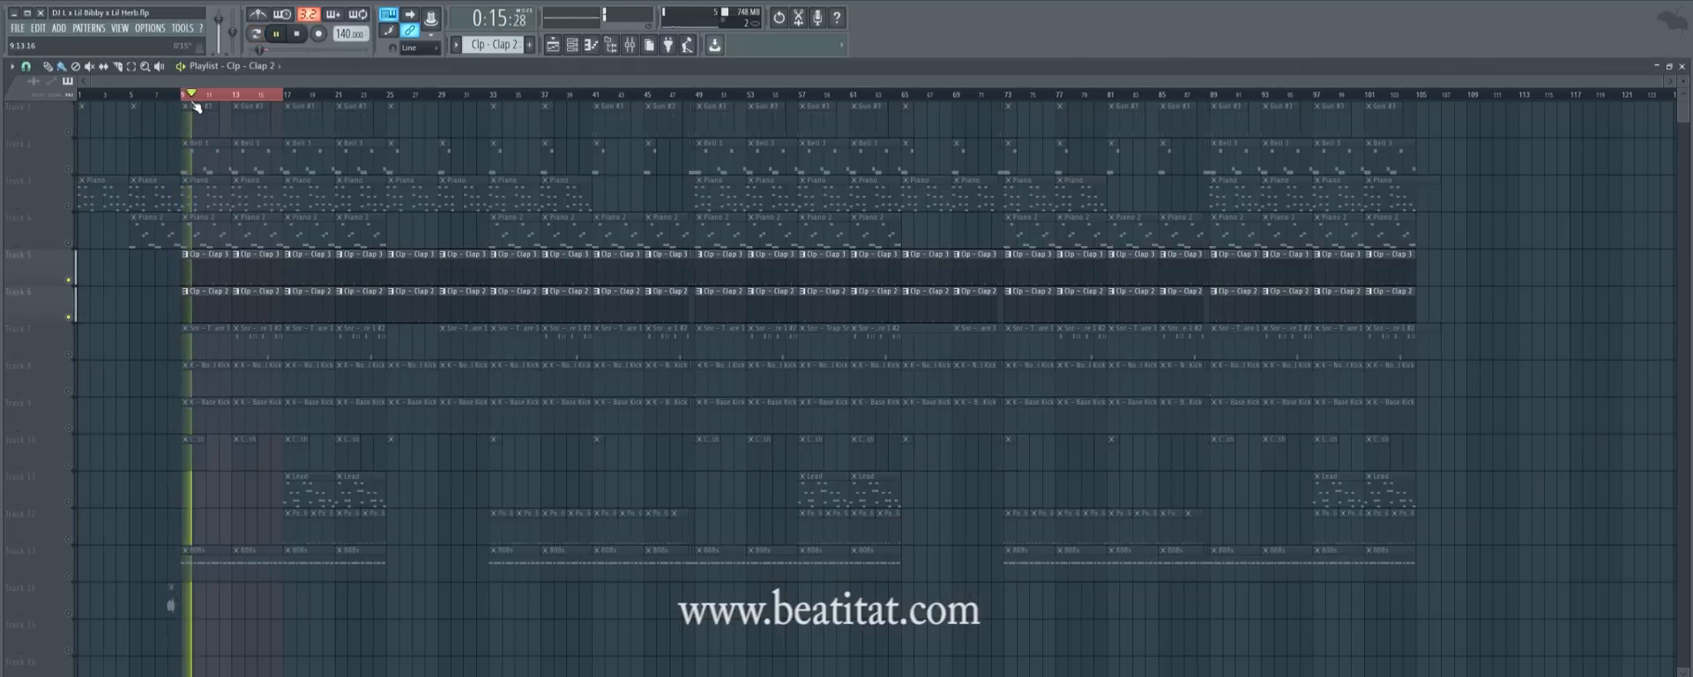
key(space)
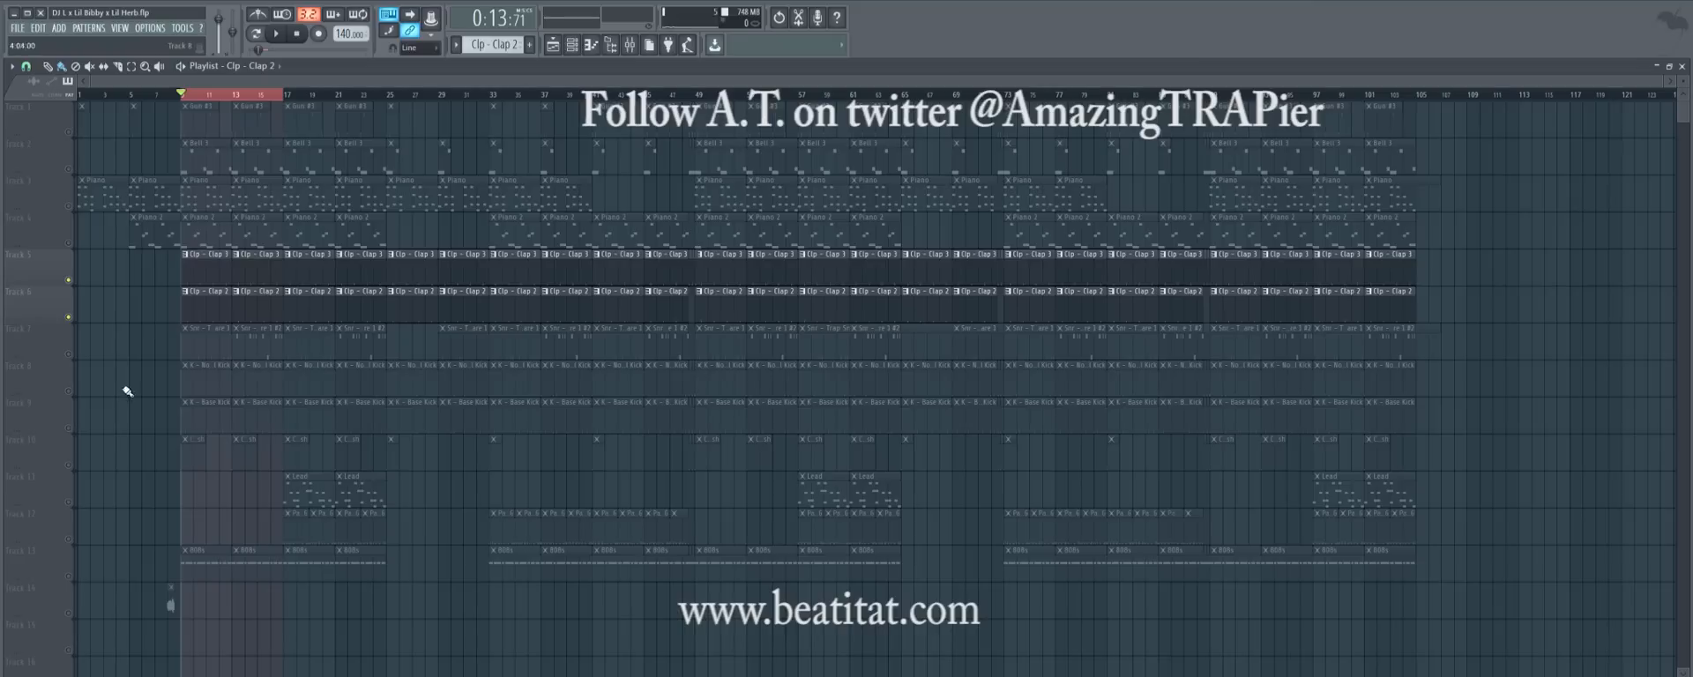
Unmute Track 7, play it with the claps while viewing the Trap Snare 1 pattern's steps, and stop playback.
click(70, 354)
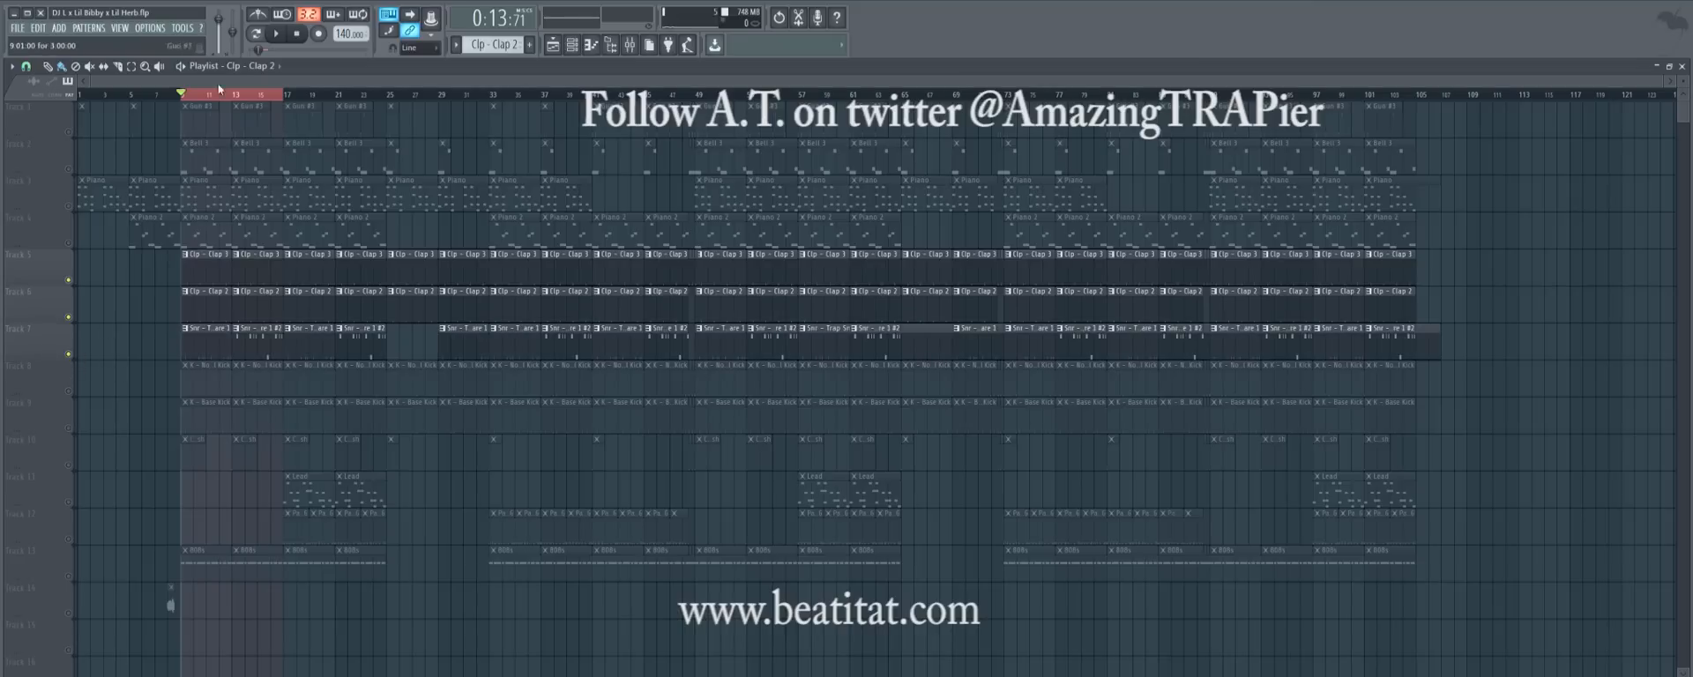
key(space)
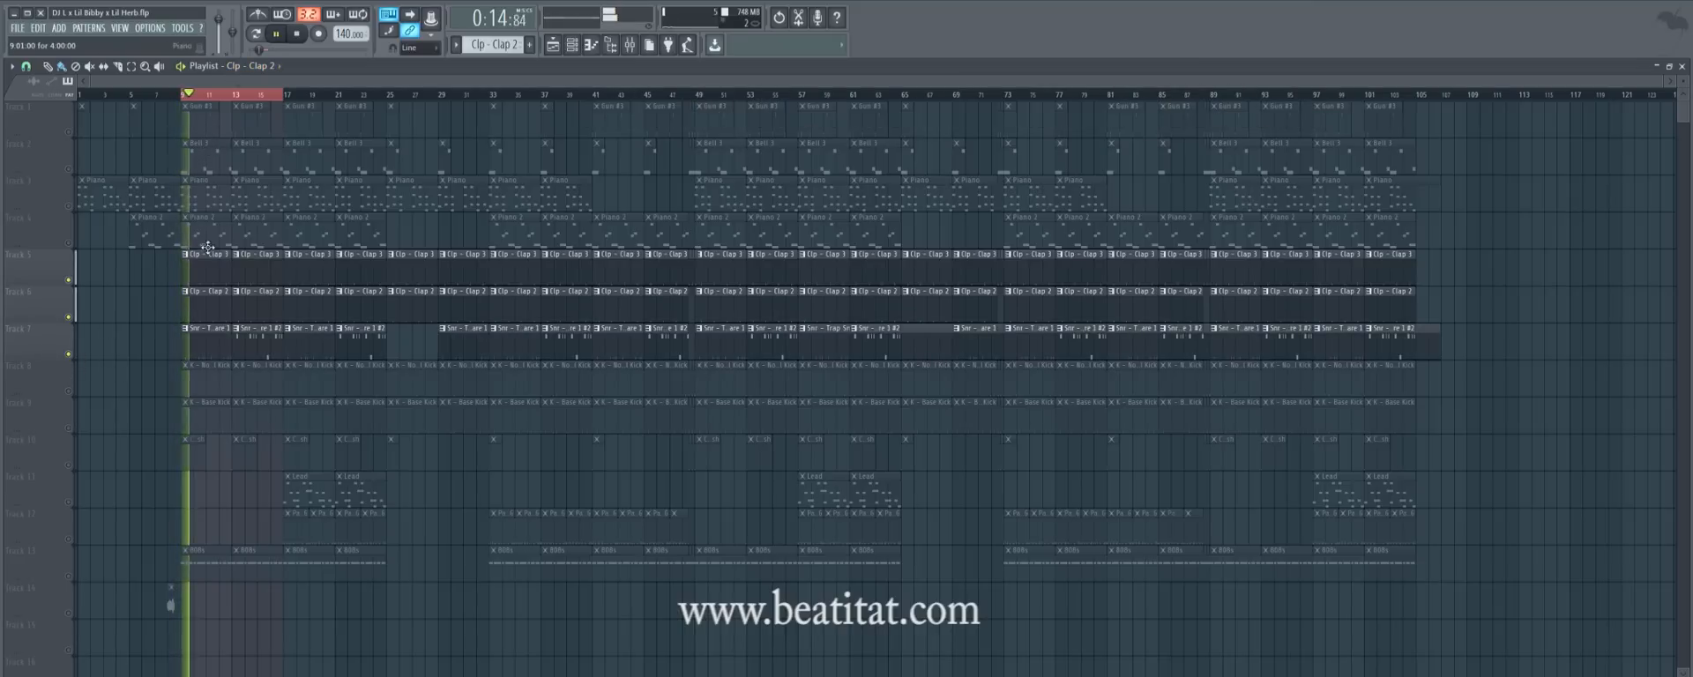
double_click(208, 331)
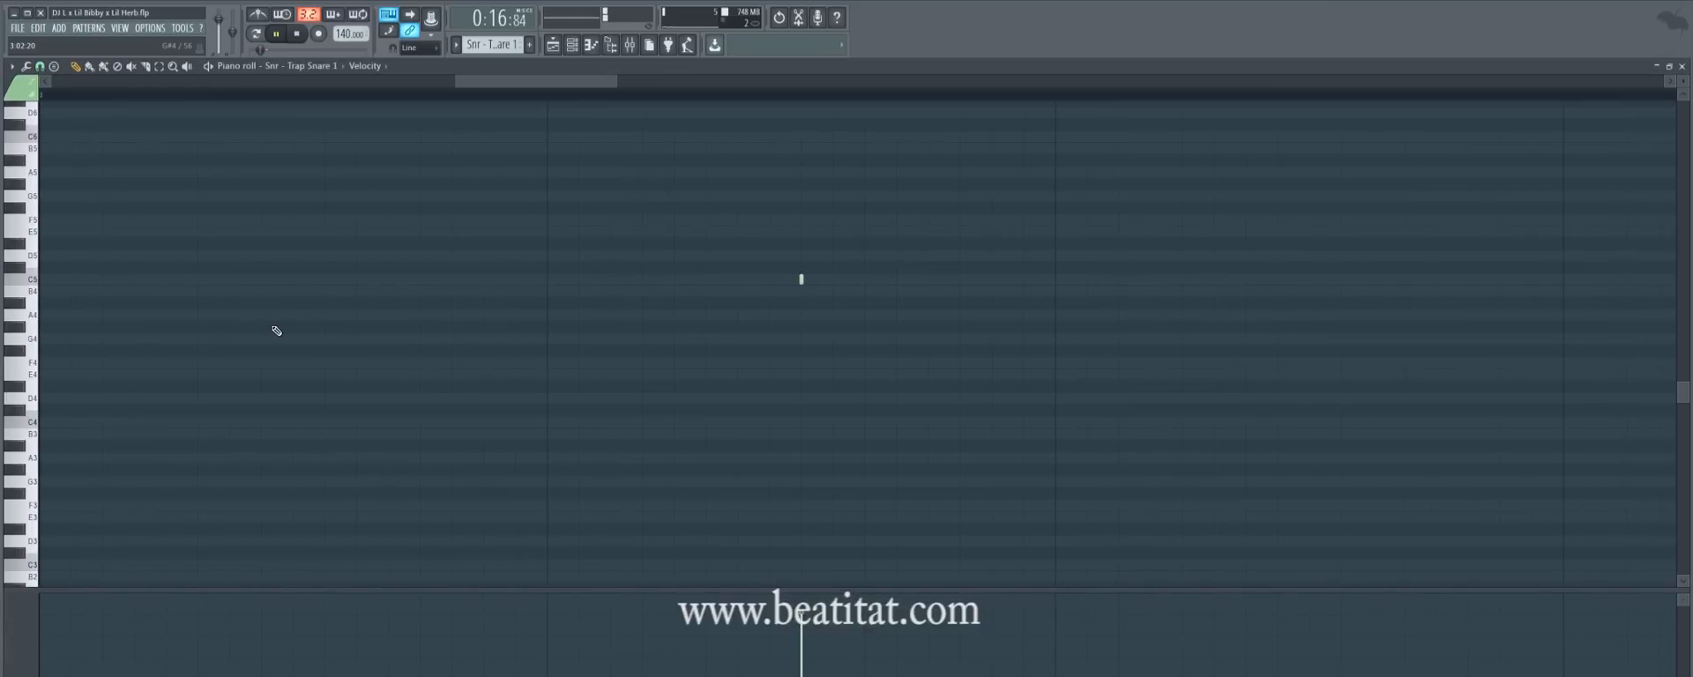
key(F7)
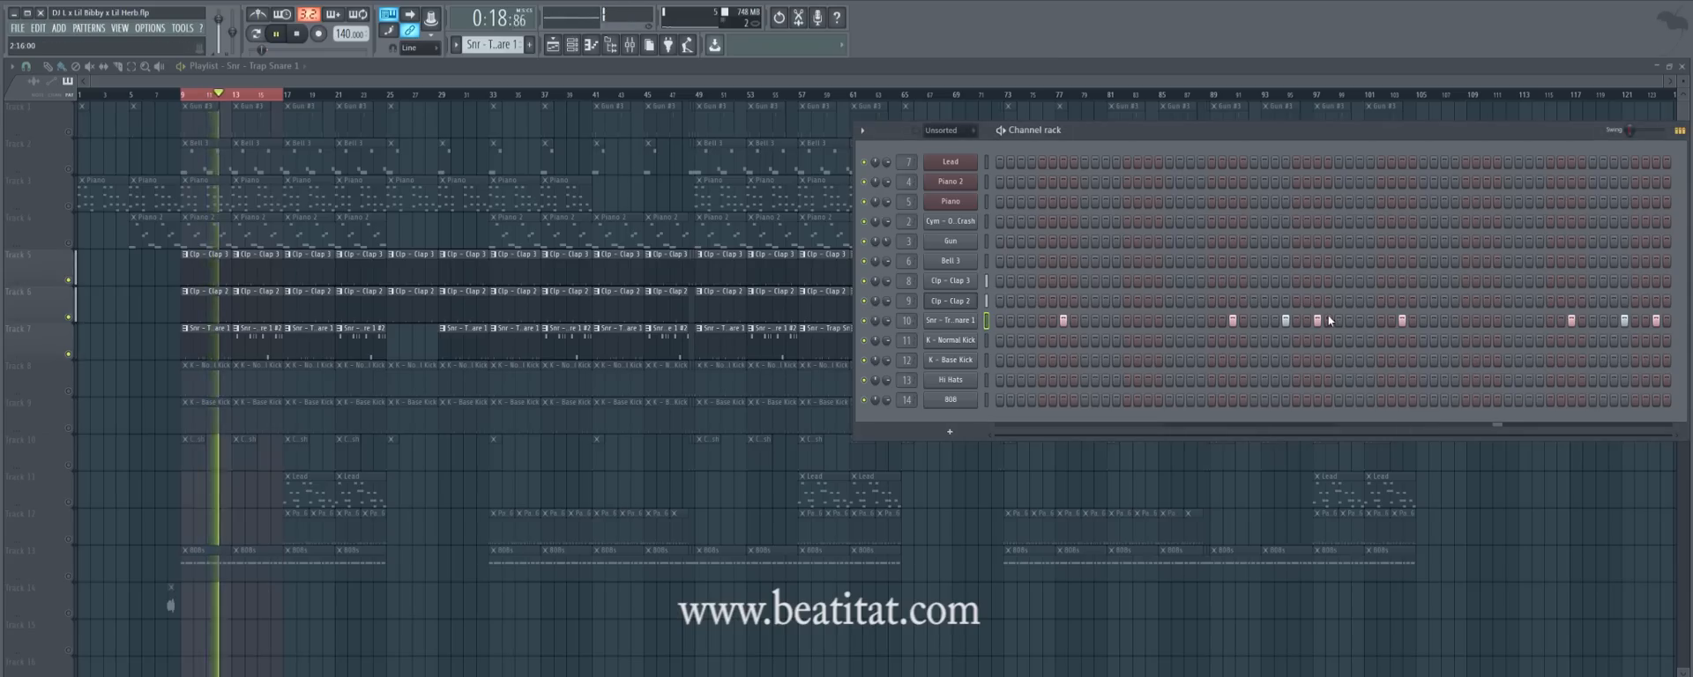
key(space)
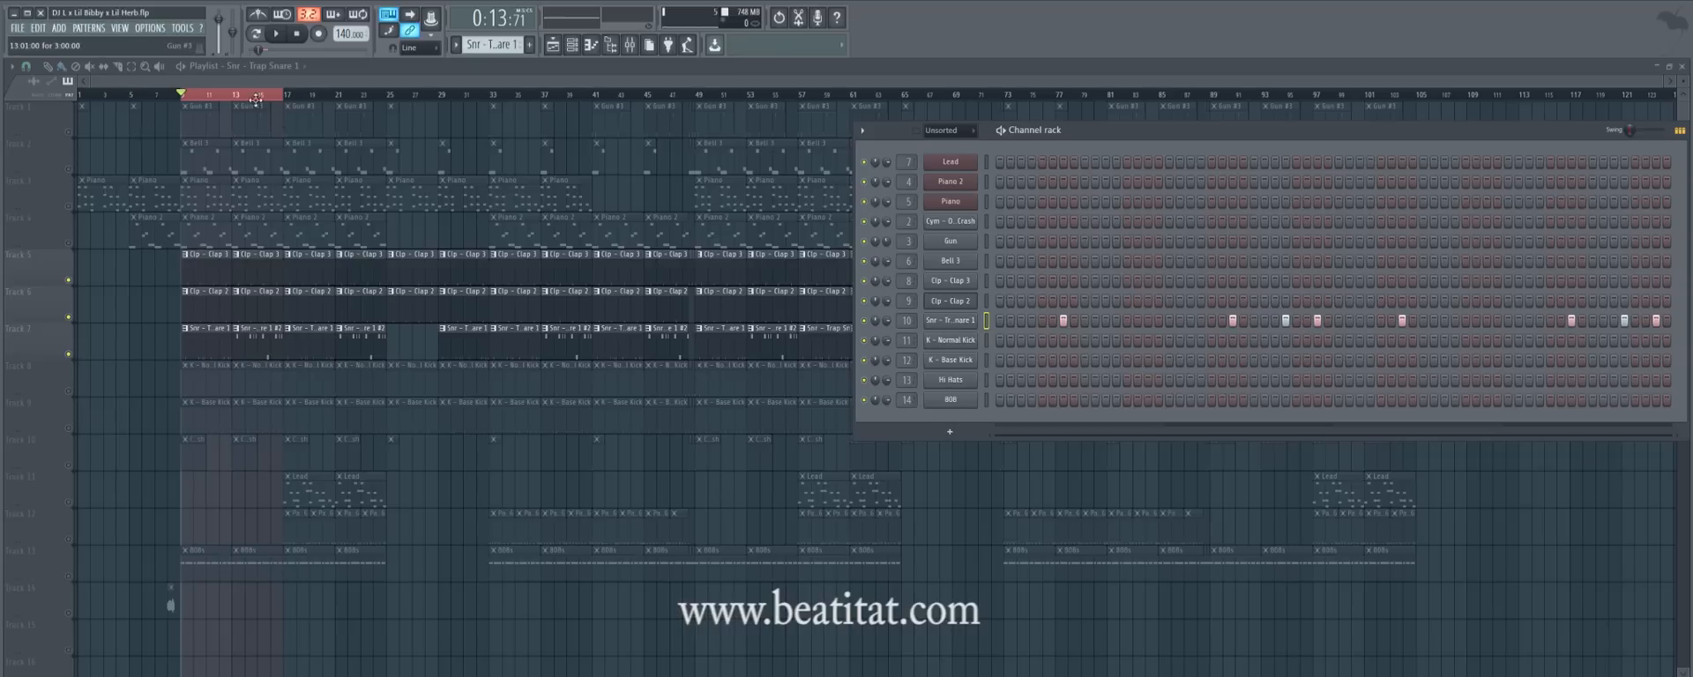
Highlight the clap and snare clips across bars 9 to 17, and select only the Trap Snare 1 #2 clip.
click(130, 66)
drag(182, 251, 278, 342)
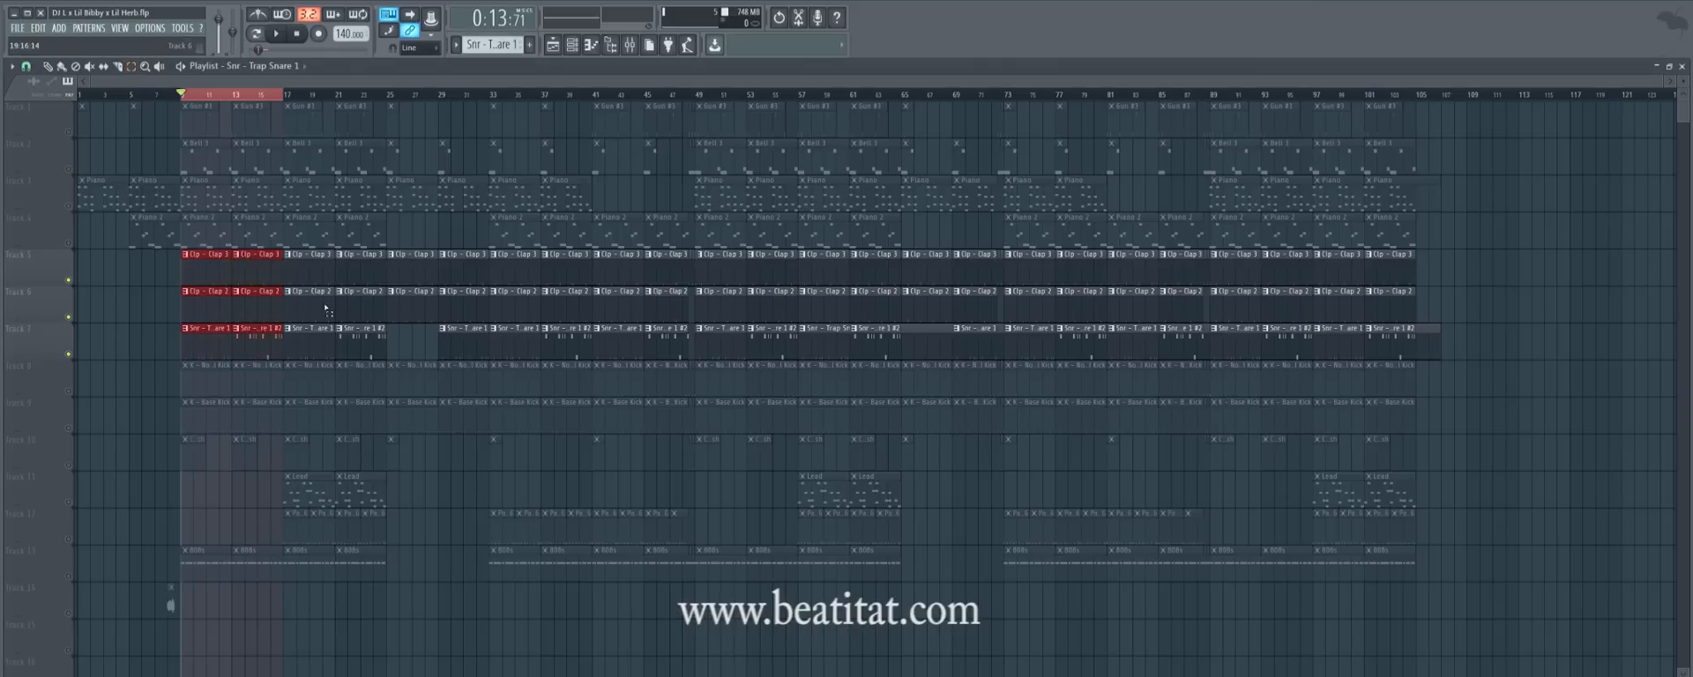
drag(303, 277, 382, 297)
key(ctrl+z)
click(256, 331)
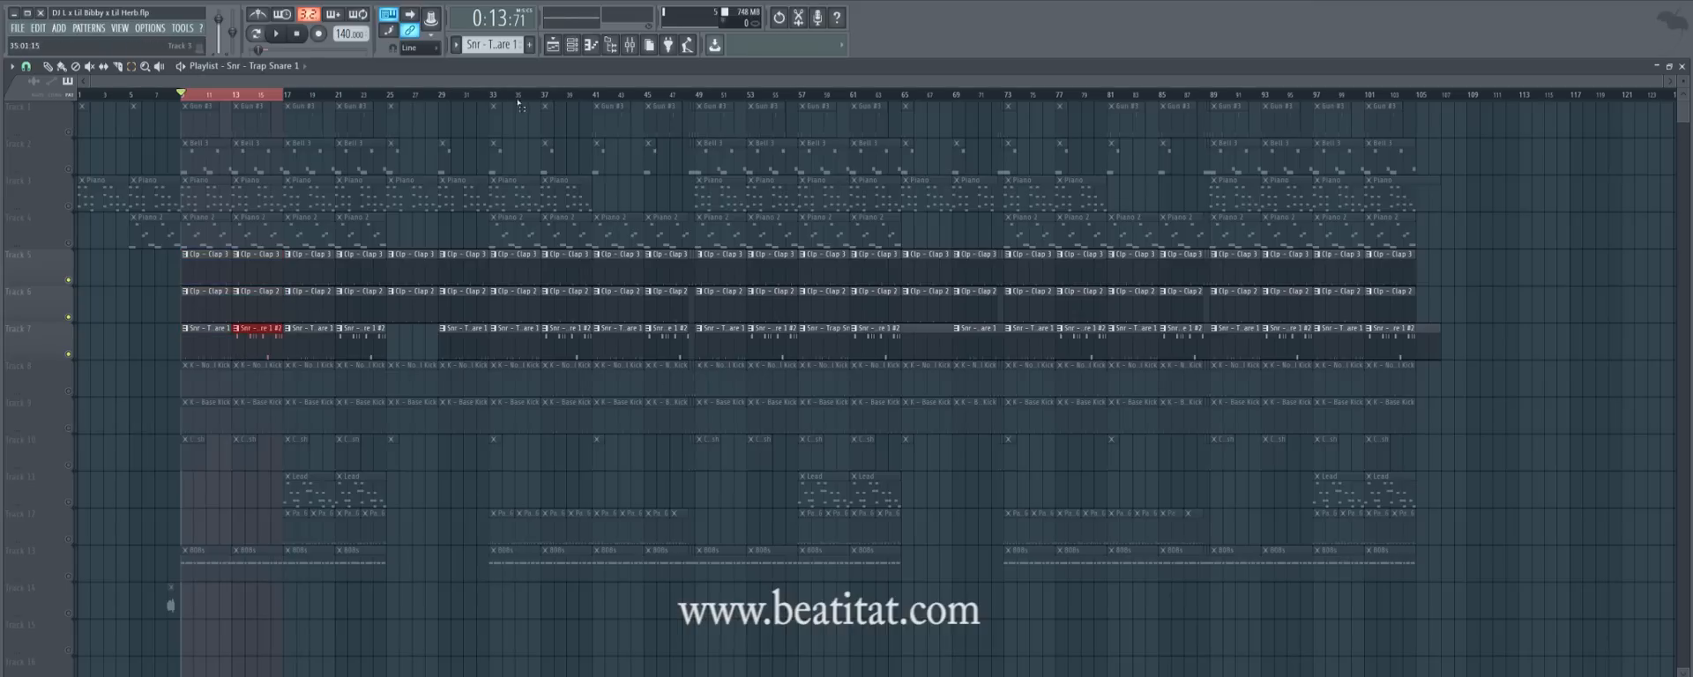
Review the Trap Snare 1 pattern's notes in the piano roll and return to the playlist.
click(573, 44)
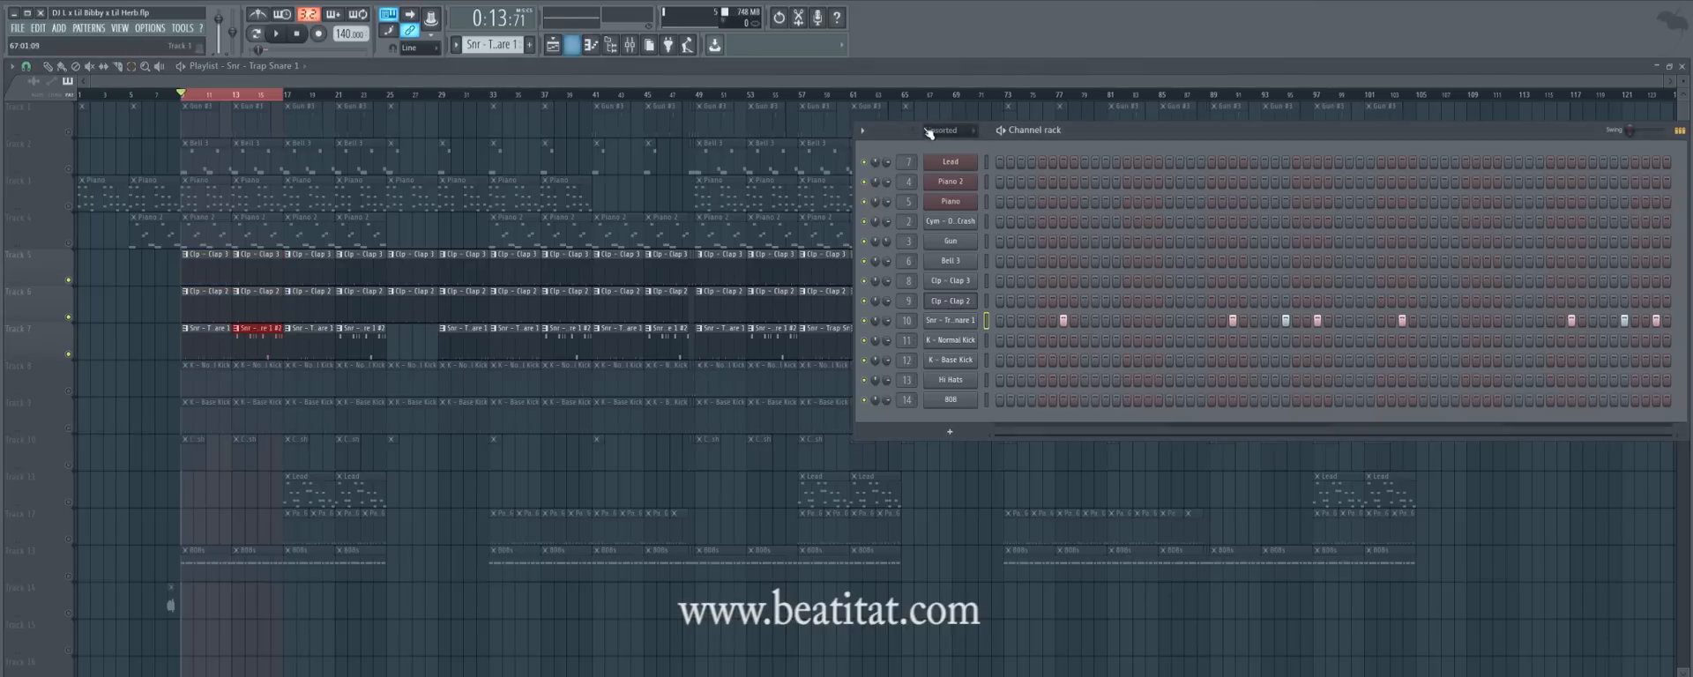
right_click(959, 320)
click(1005, 322)
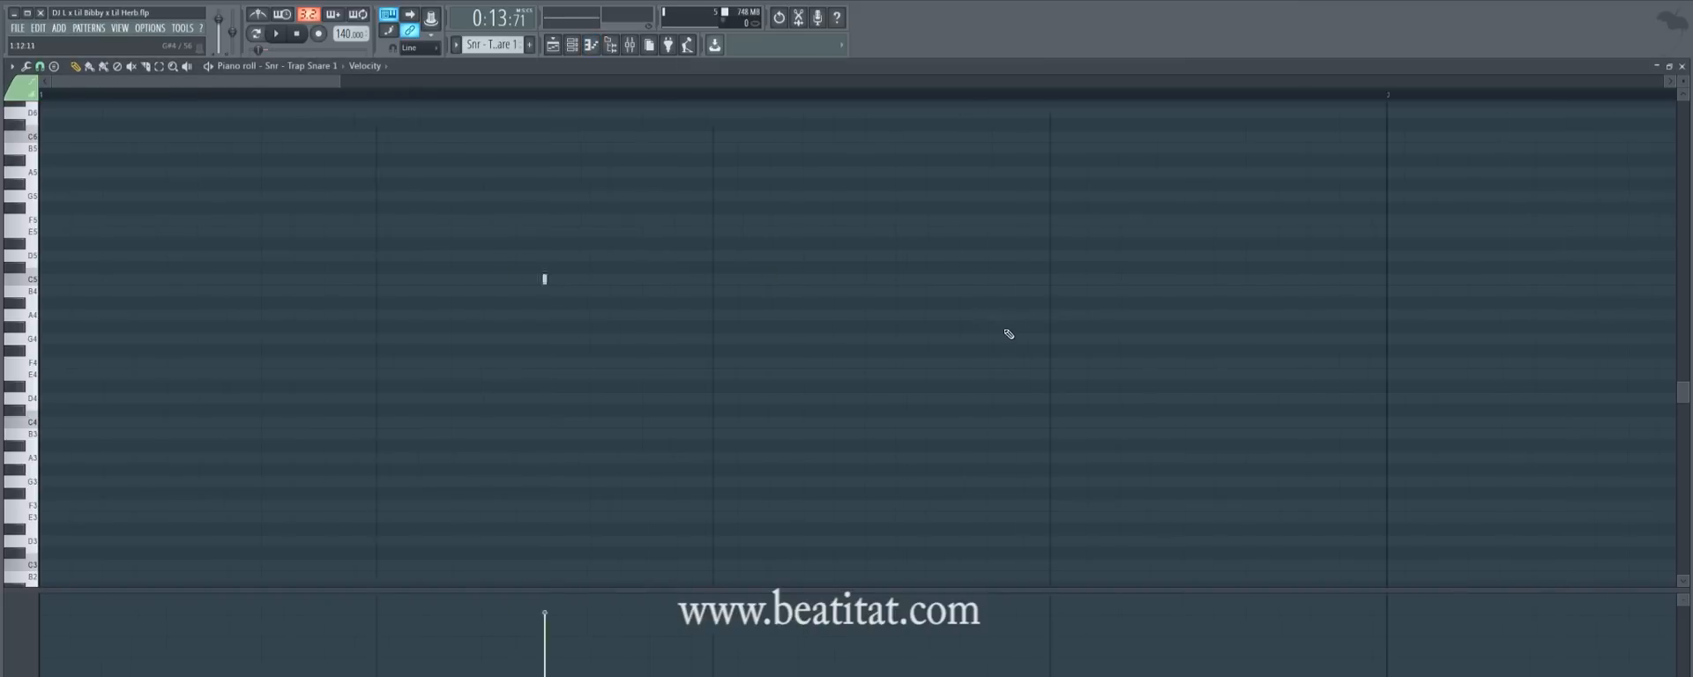
scroll(1009, 334, down, 6)
key(F7)
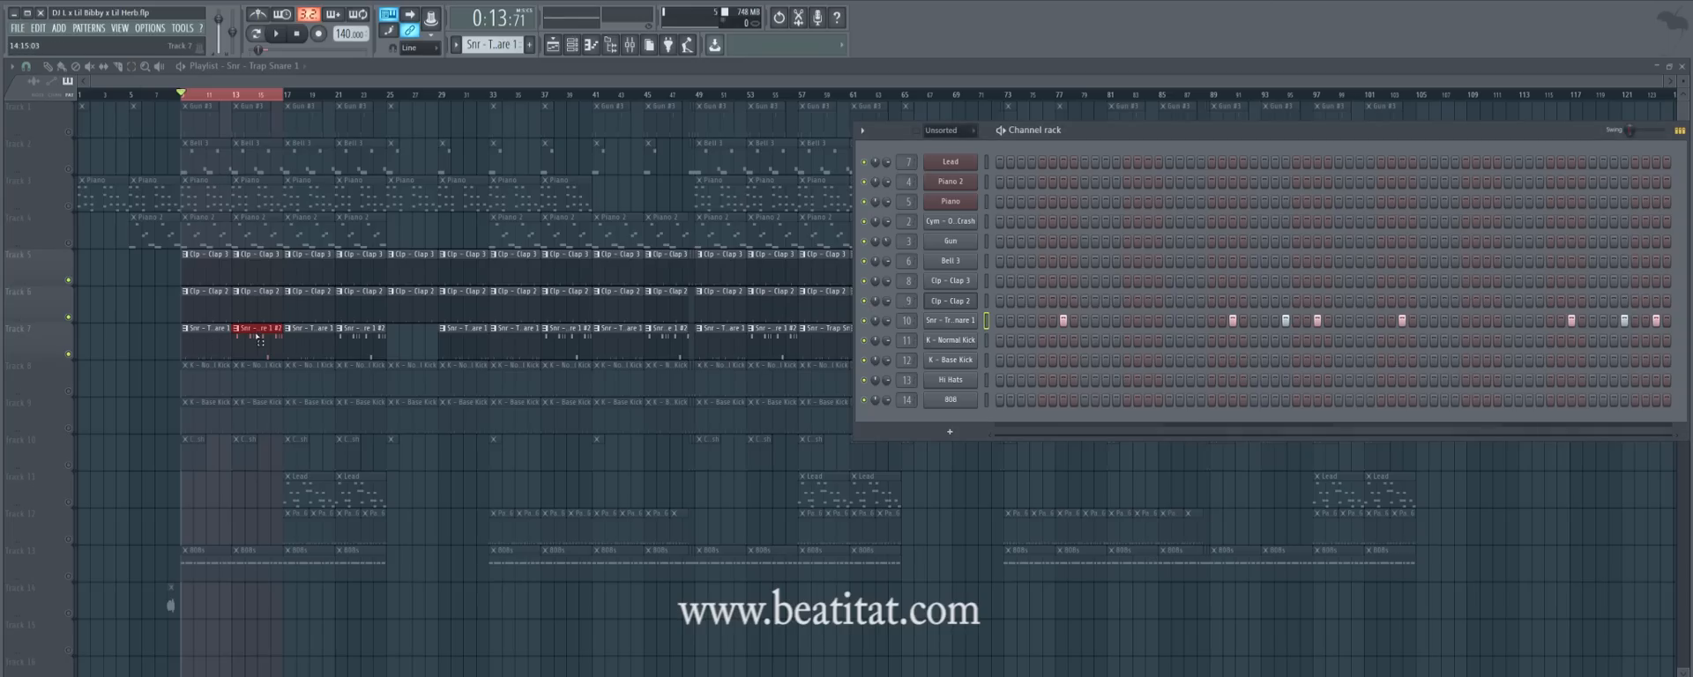
key(F6)
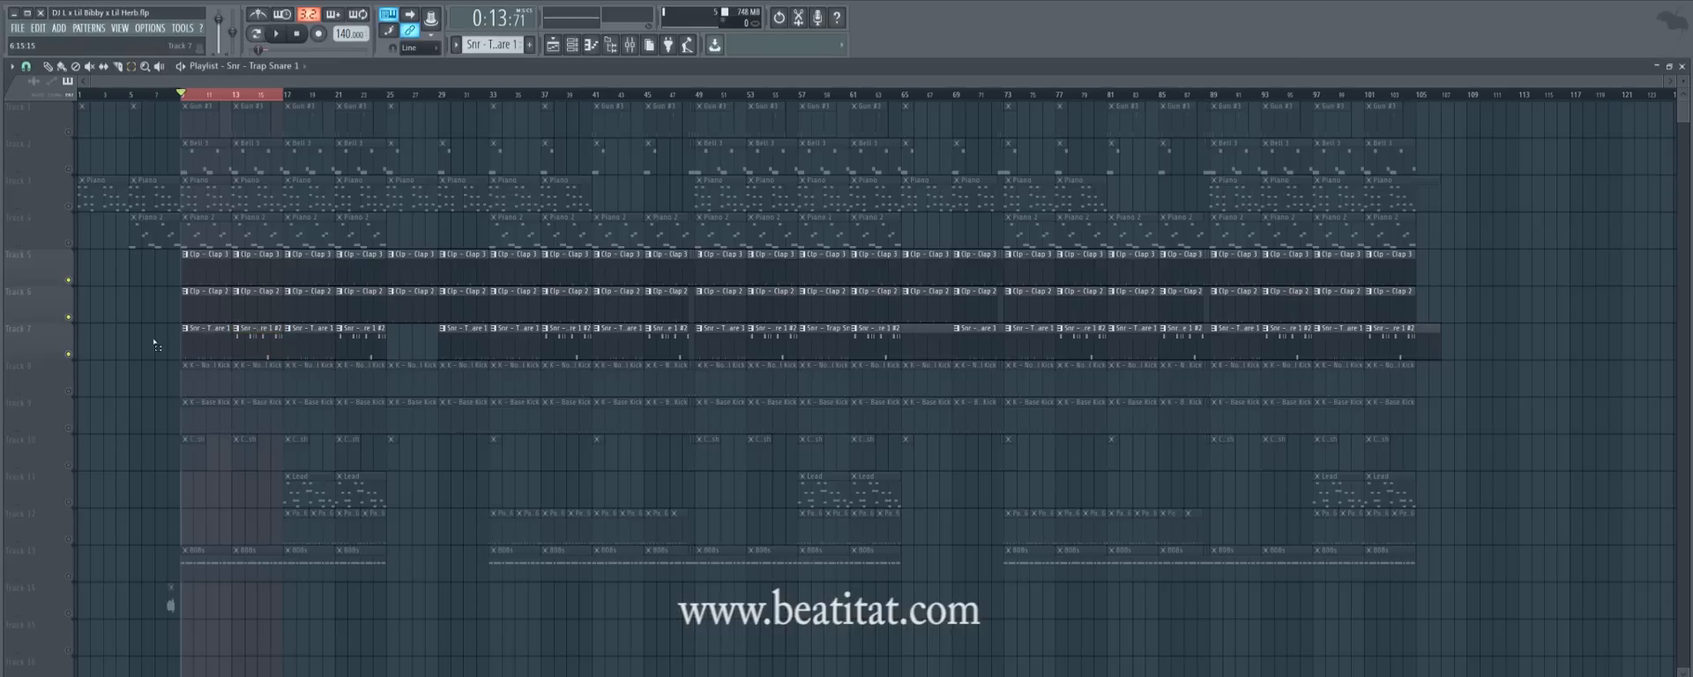
Open the Trap Snare 1 #2 pattern in the piano roll and examine its snare rolls and note velocities.
click(250, 344)
double_click(250, 343)
key(F7)
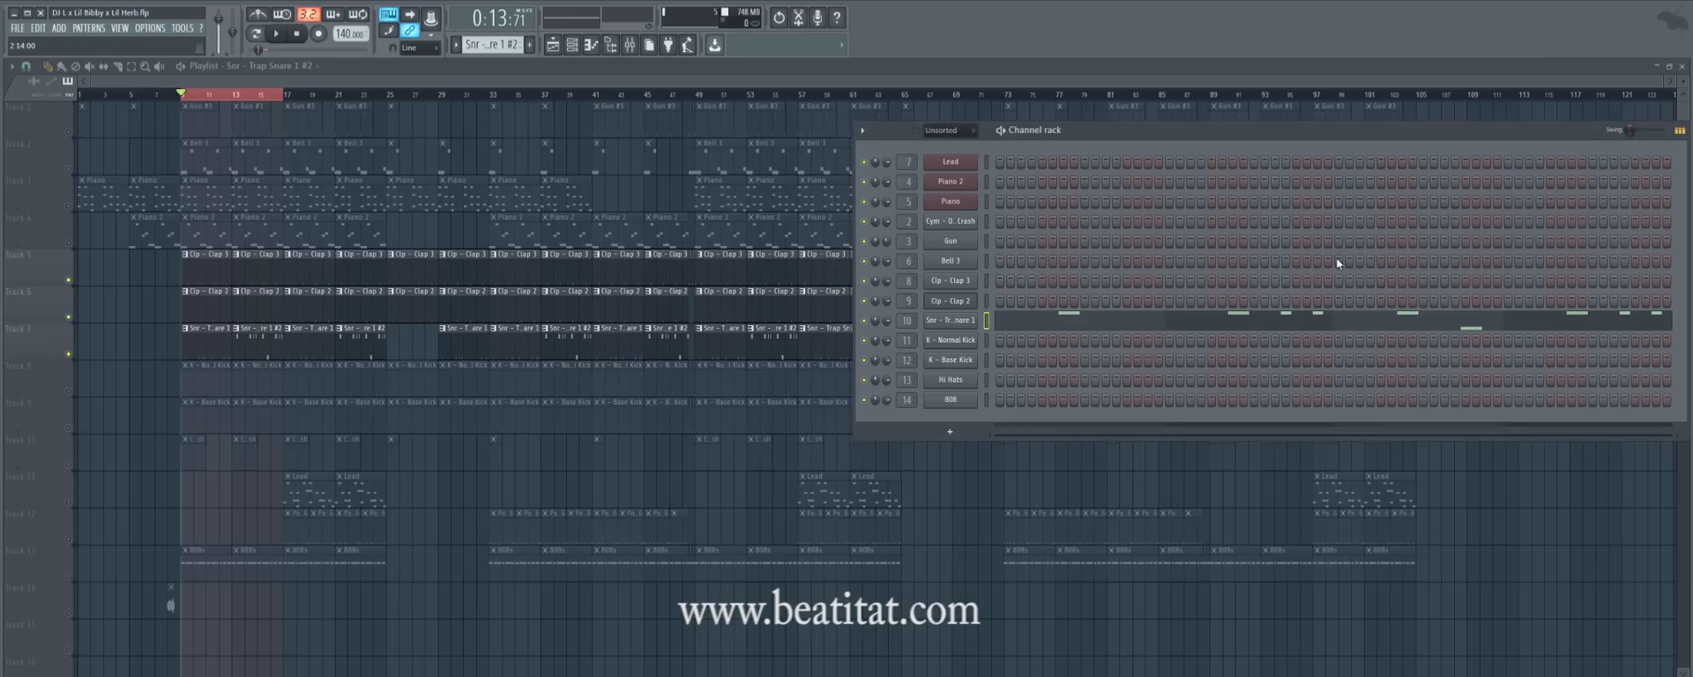
click(1277, 329)
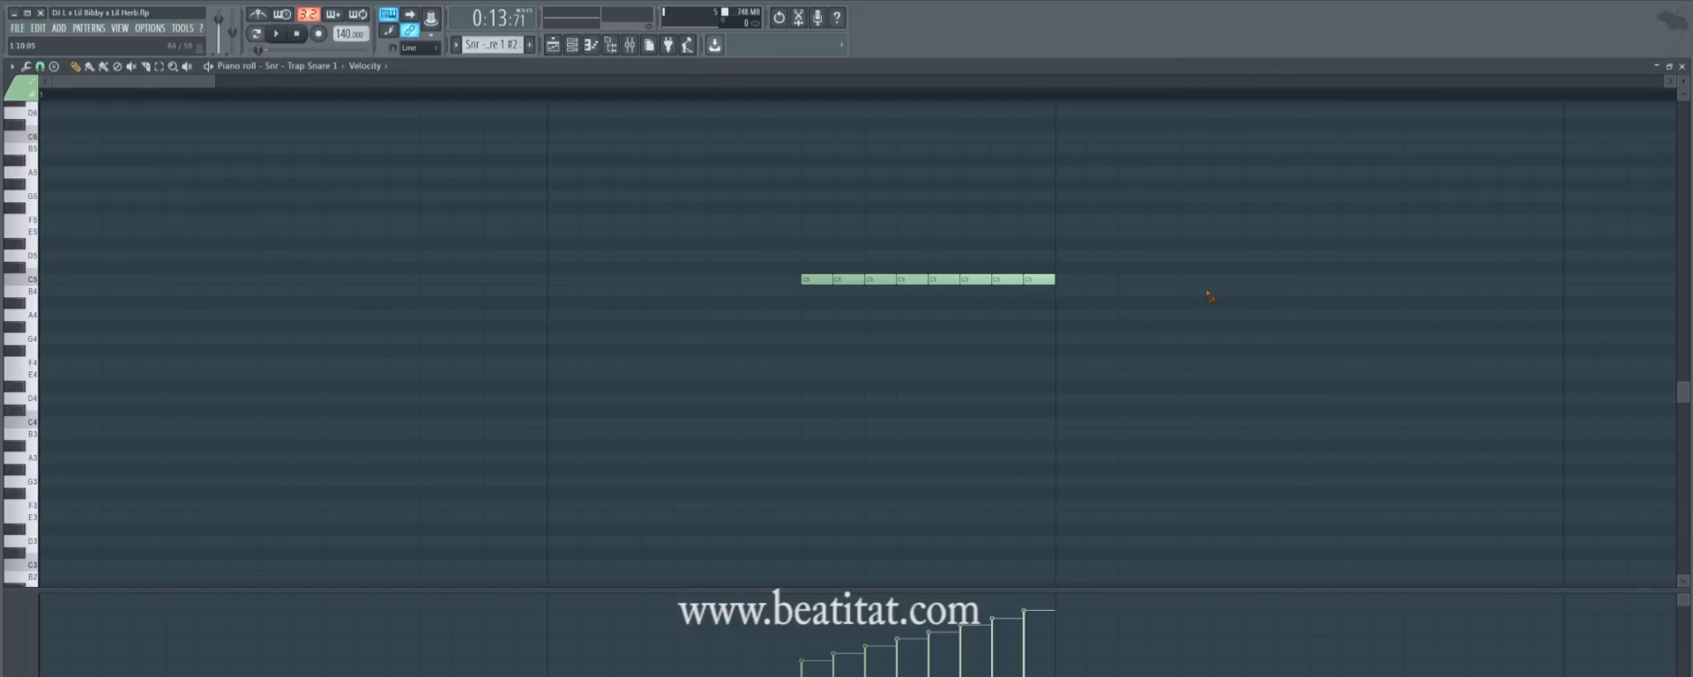
scroll(1210, 296, down, 5)
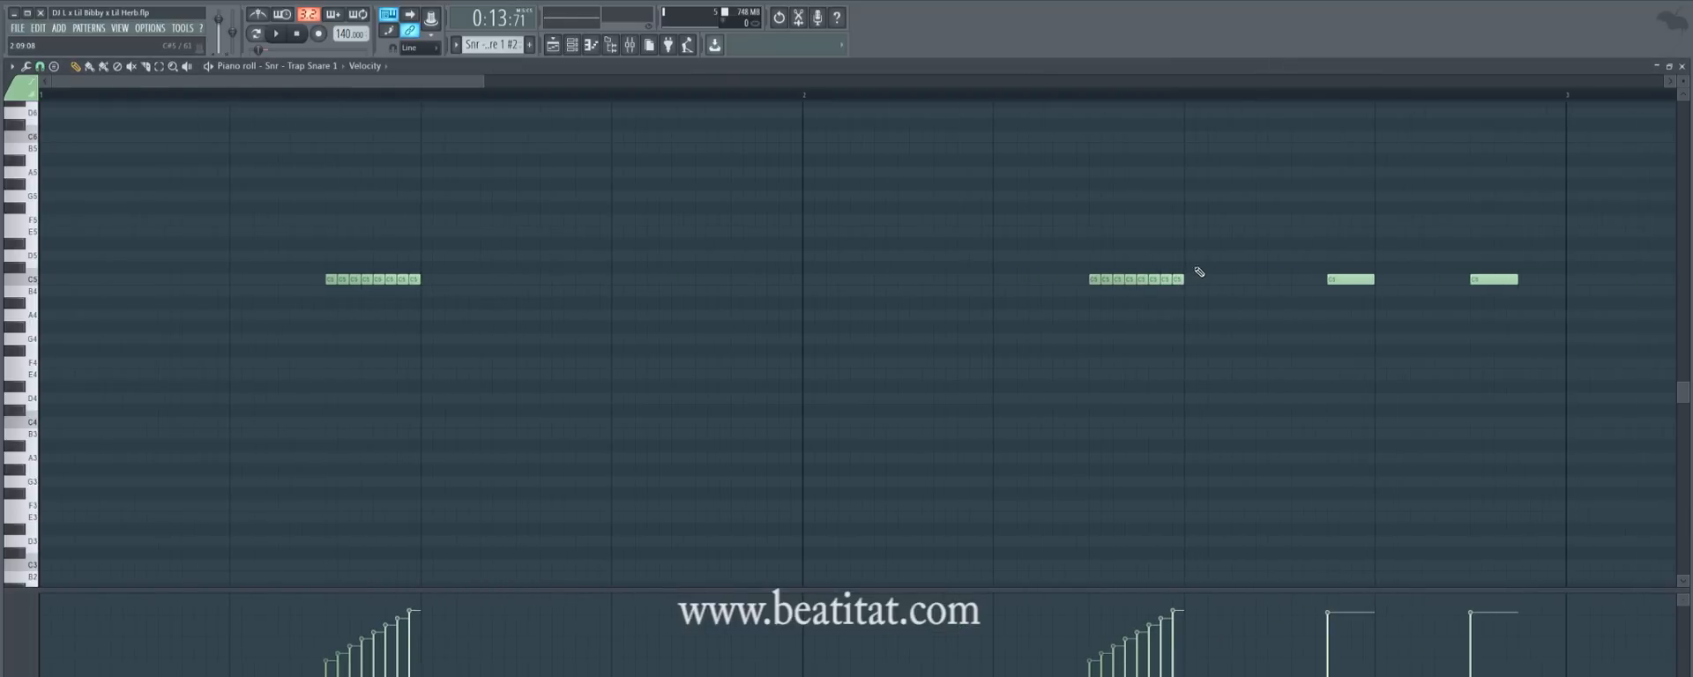
Play the Trap Snare 1 #2 pattern on its own in the piano roll, stop it and return to the channel rack.
scroll(729, 272, down, 5)
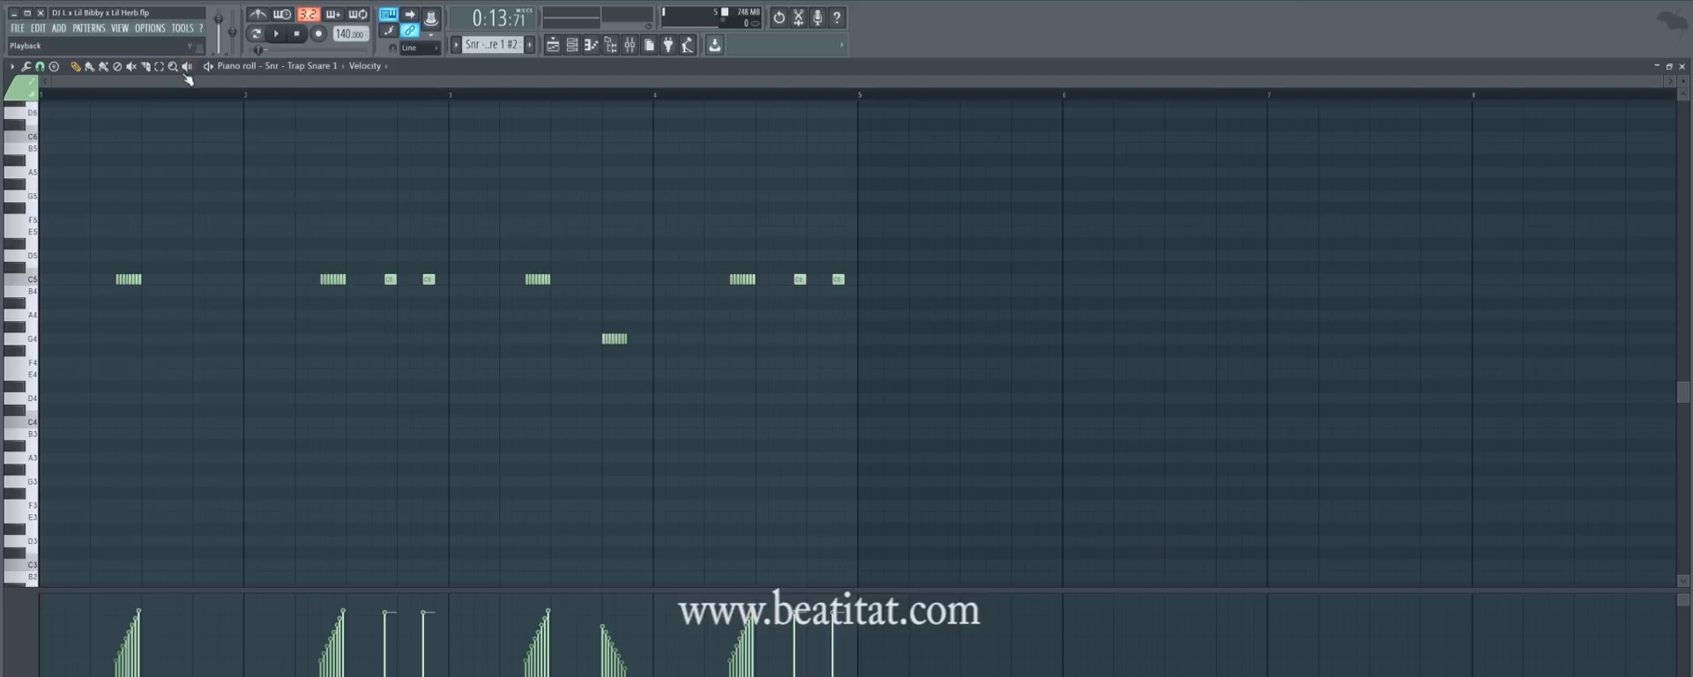
key(space)
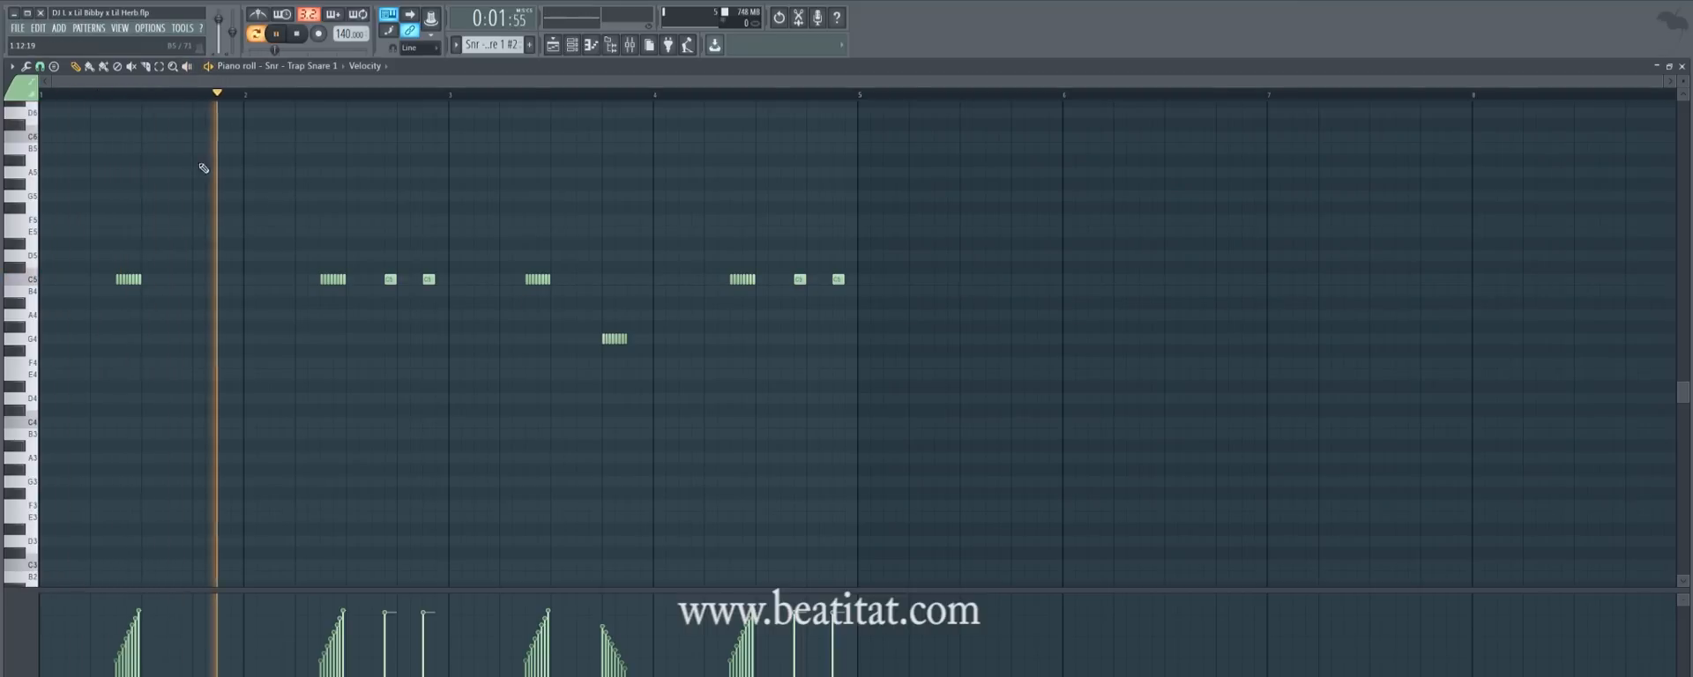
key(space)
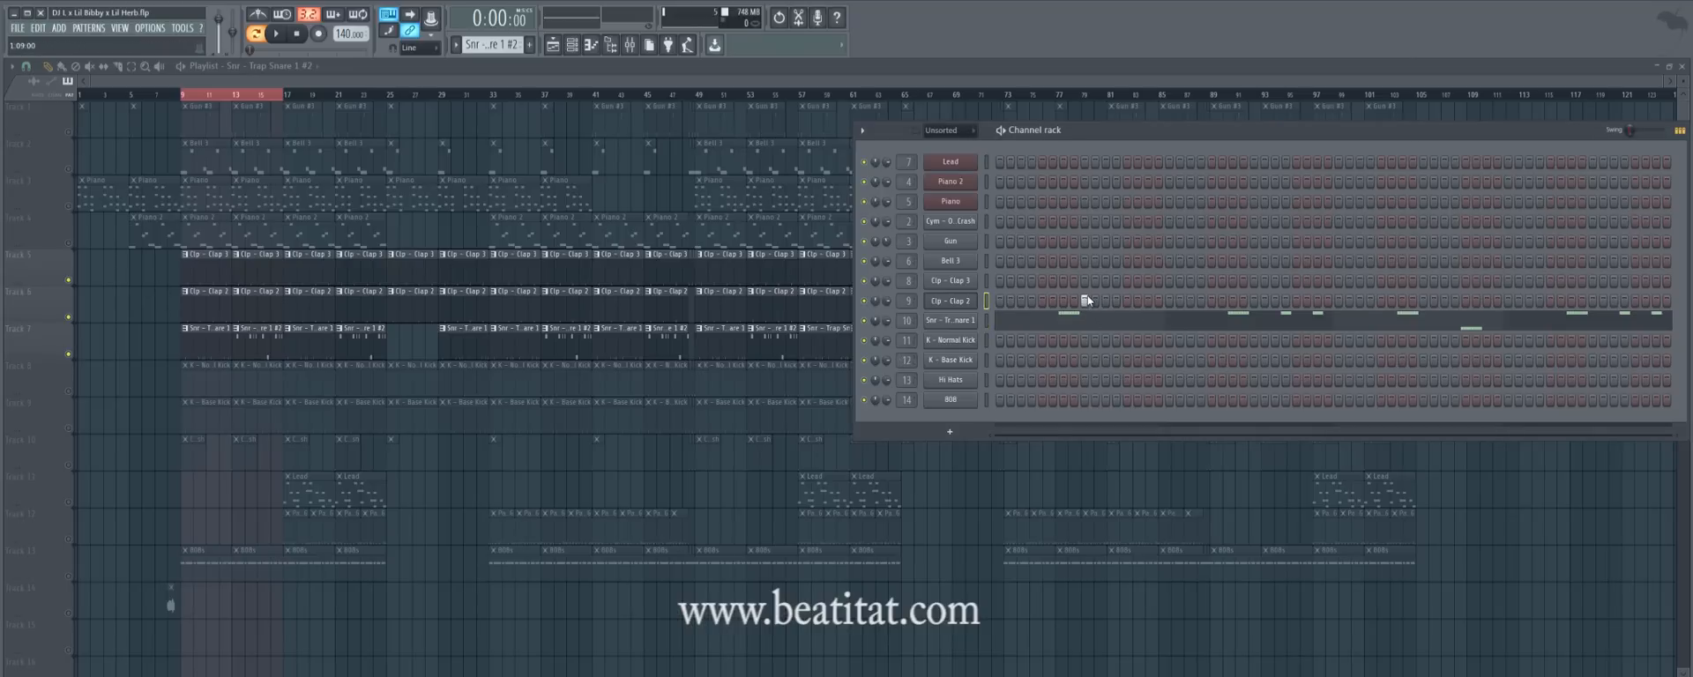
Add trial clap hits on both clap channels on beat three of the first three bars and play them with the snare rolls.
click(1084, 280)
click(1253, 301)
click(1254, 280)
click(1423, 301)
click(1423, 280)
key(space)
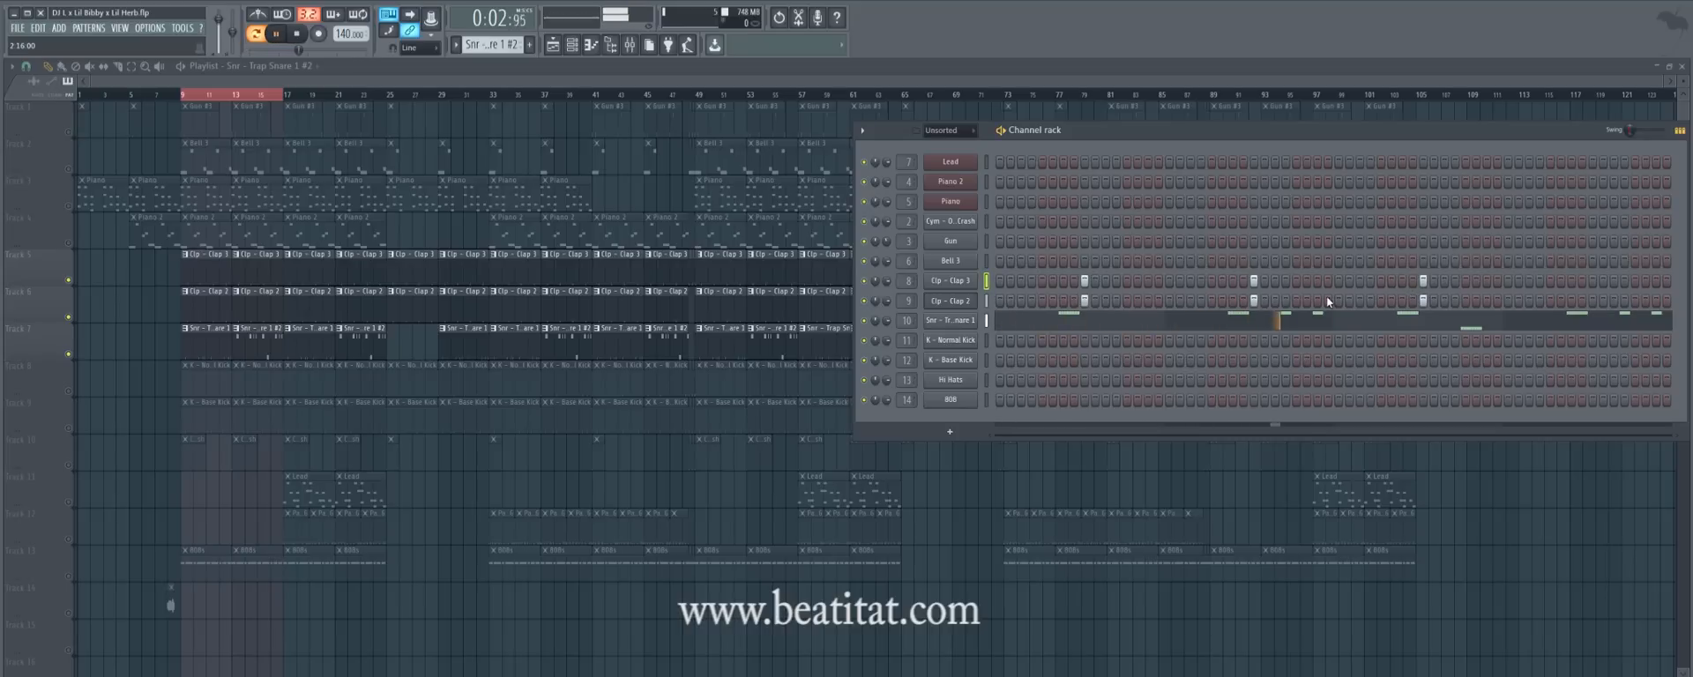
key(space)
Remove all the trial hits from both clap channels in the Trap Snare 1 #2 pattern.
click(1253, 301)
click(1253, 281)
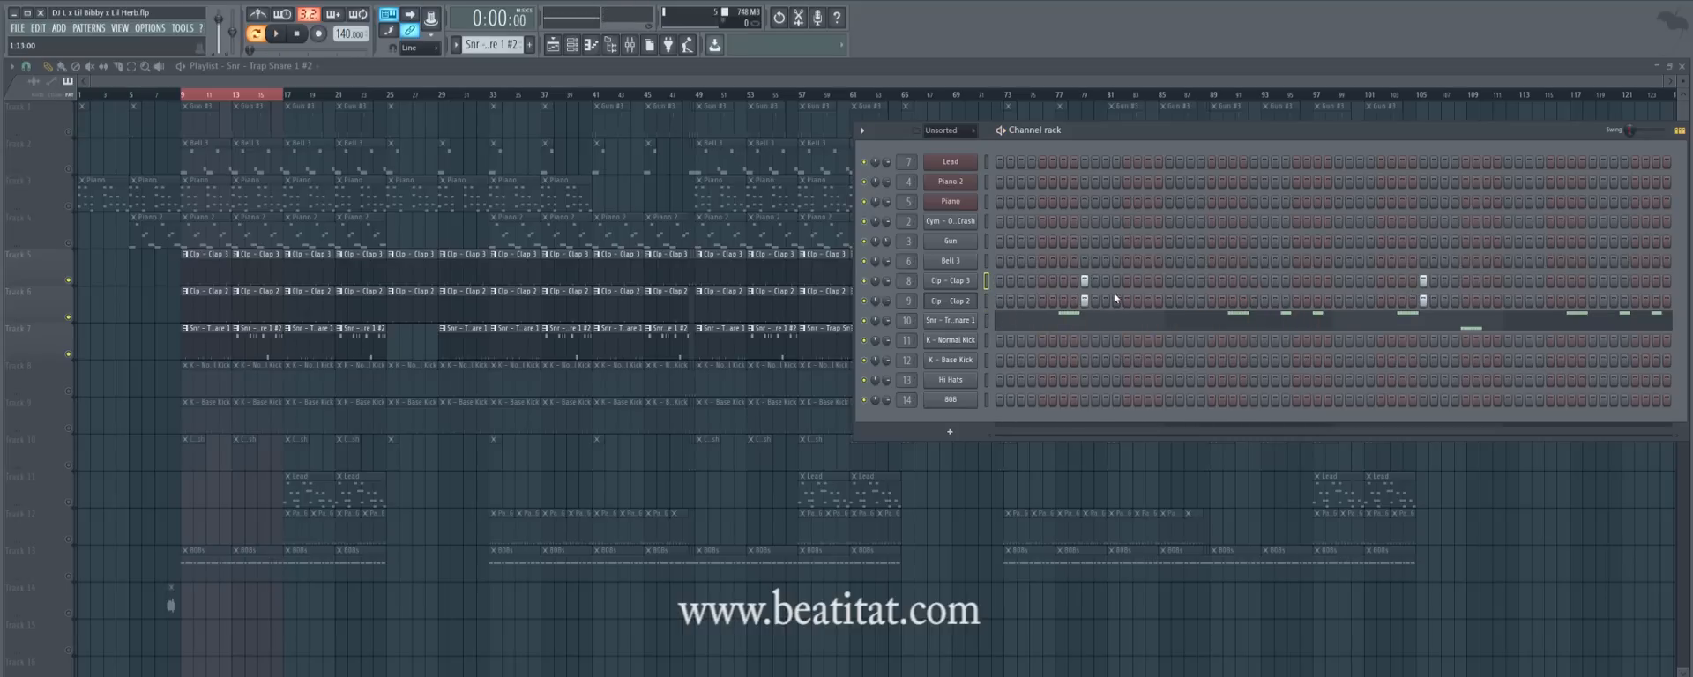
click(1084, 300)
click(1084, 280)
click(1422, 301)
click(1423, 280)
In the snare piano roll, try copying the third bar's C5 roll onto the lower G4 roll and delete the copy.
click(1401, 316)
scroll(226, 317, down, 4)
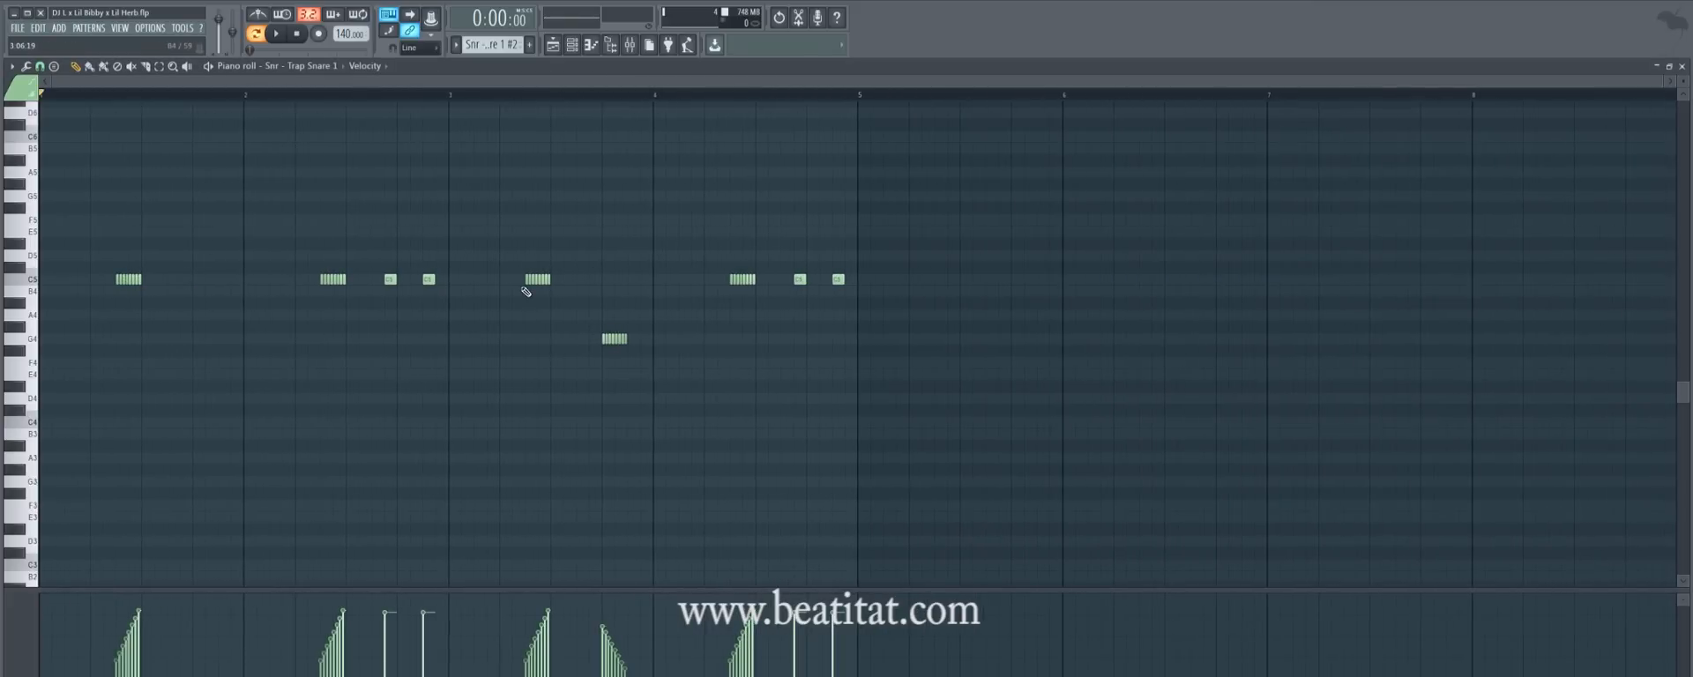
drag(523, 285, 745, 262)
click(514, 272)
mouse_move(510, 227)
mouse_down()
mouse_move(576, 314)
mouse_move(617, 279)
mouse_move(614, 351)
mouse_move(611, 336)
mouse_up()
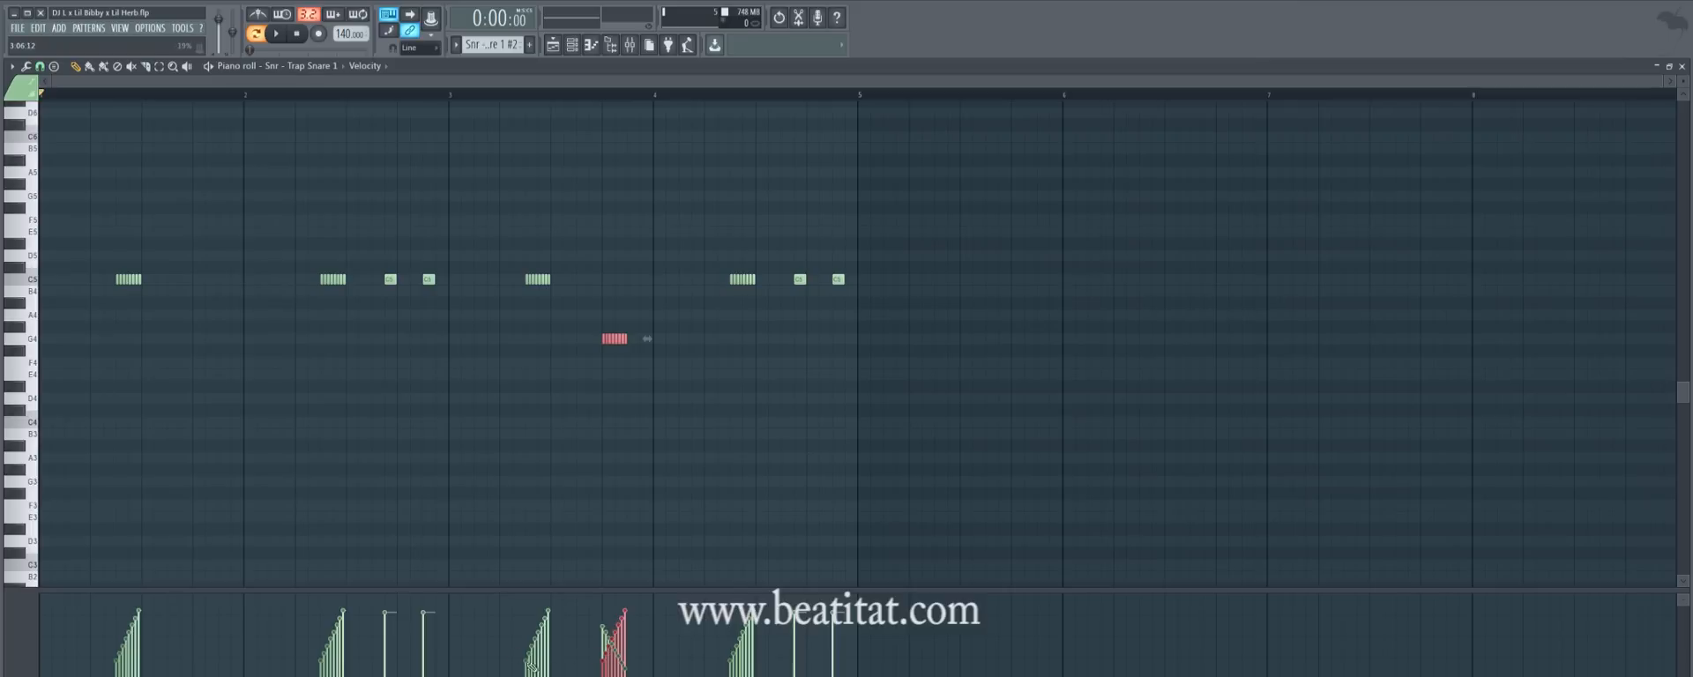
key(Delete)
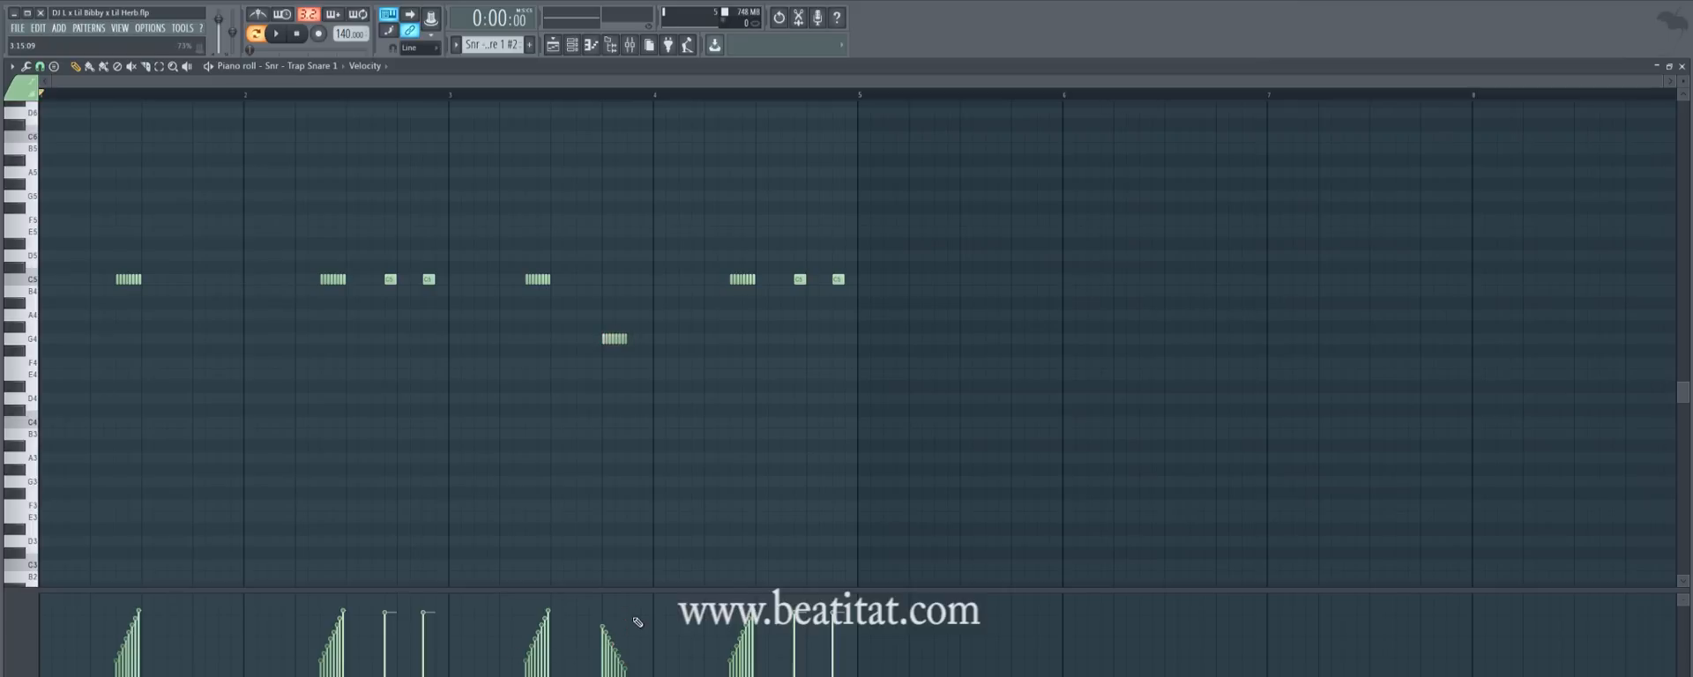
Play the whole Trap Snare 1 #2 pattern in the piano roll, stop it and return to the playlist.
key(space)
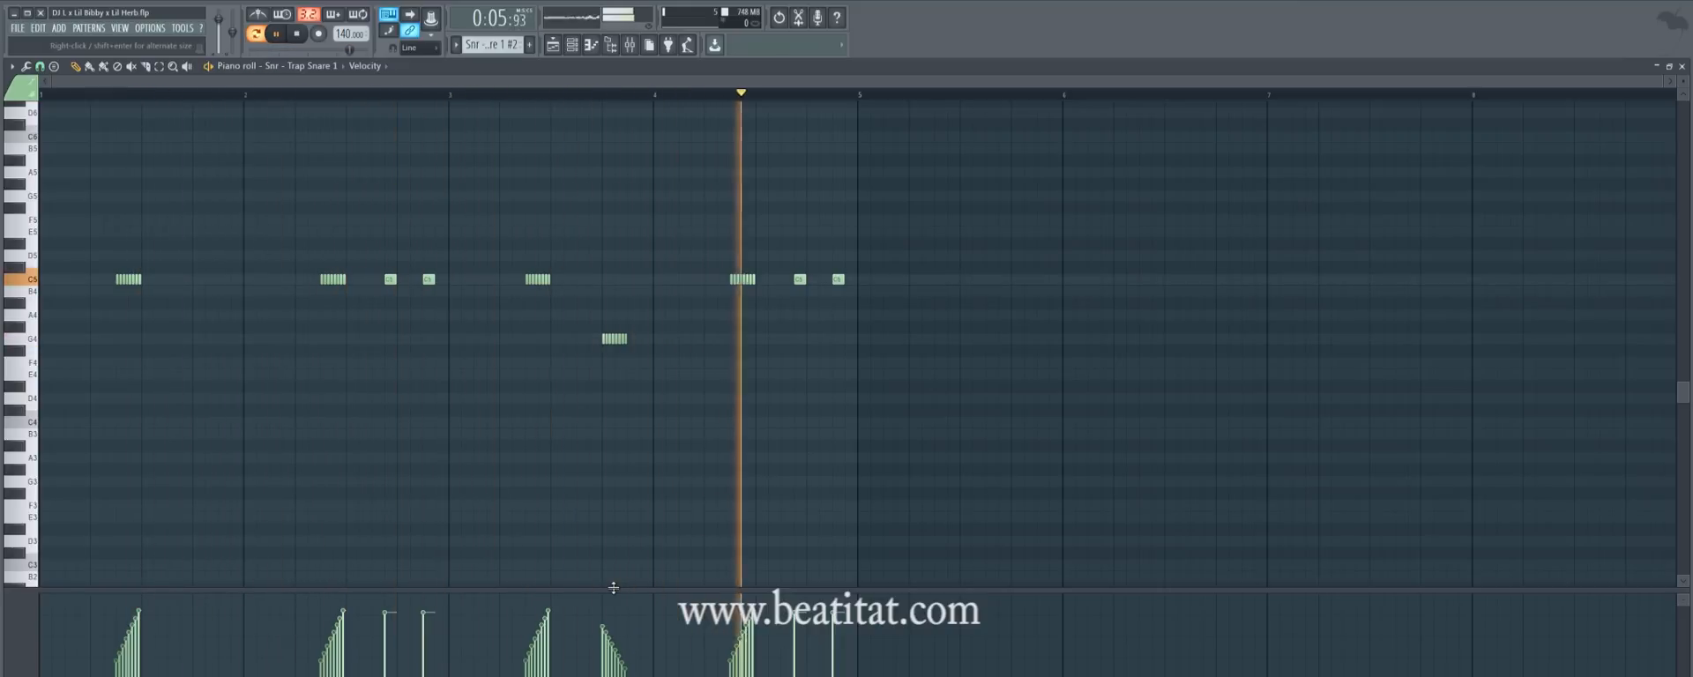
key(space)
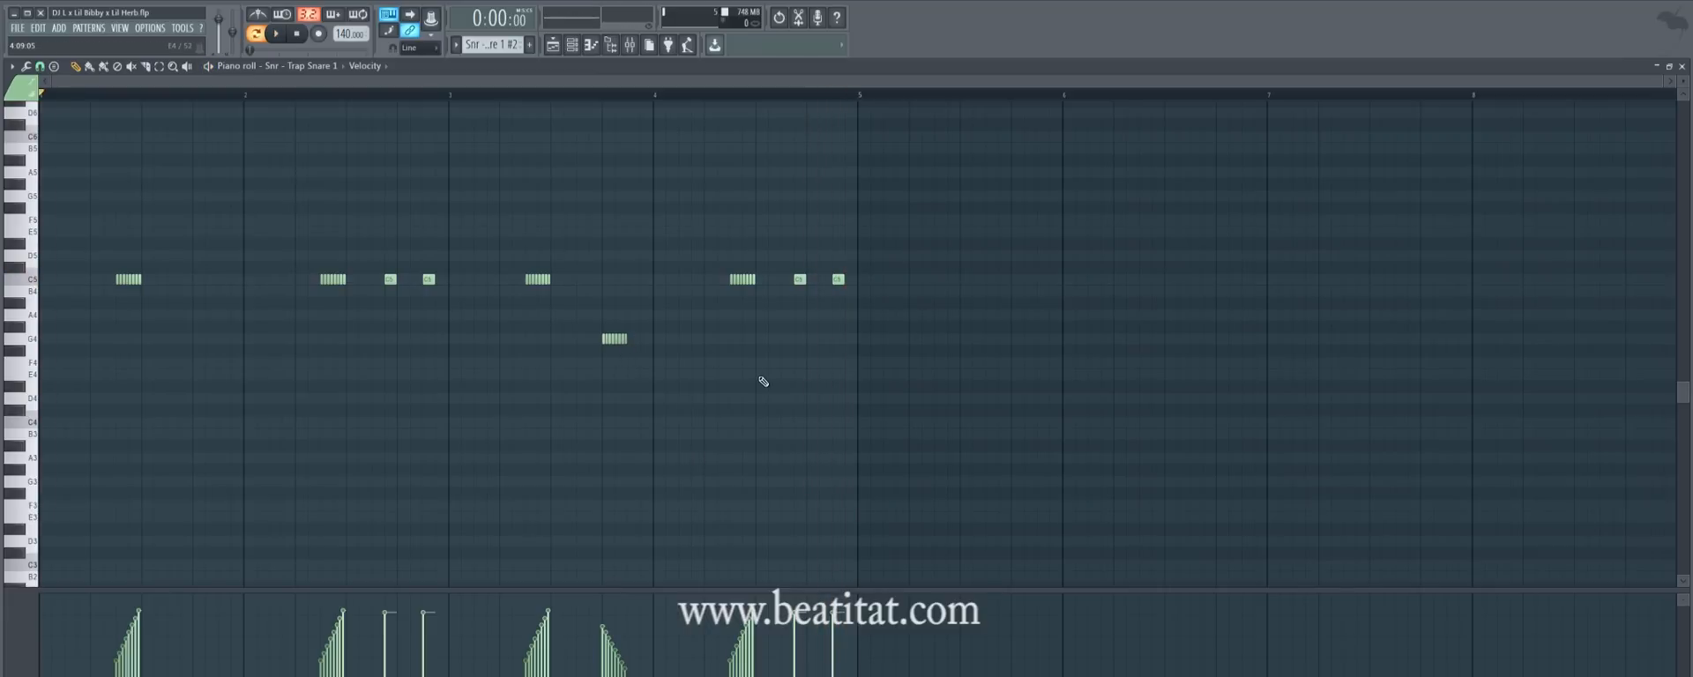
key(F7)
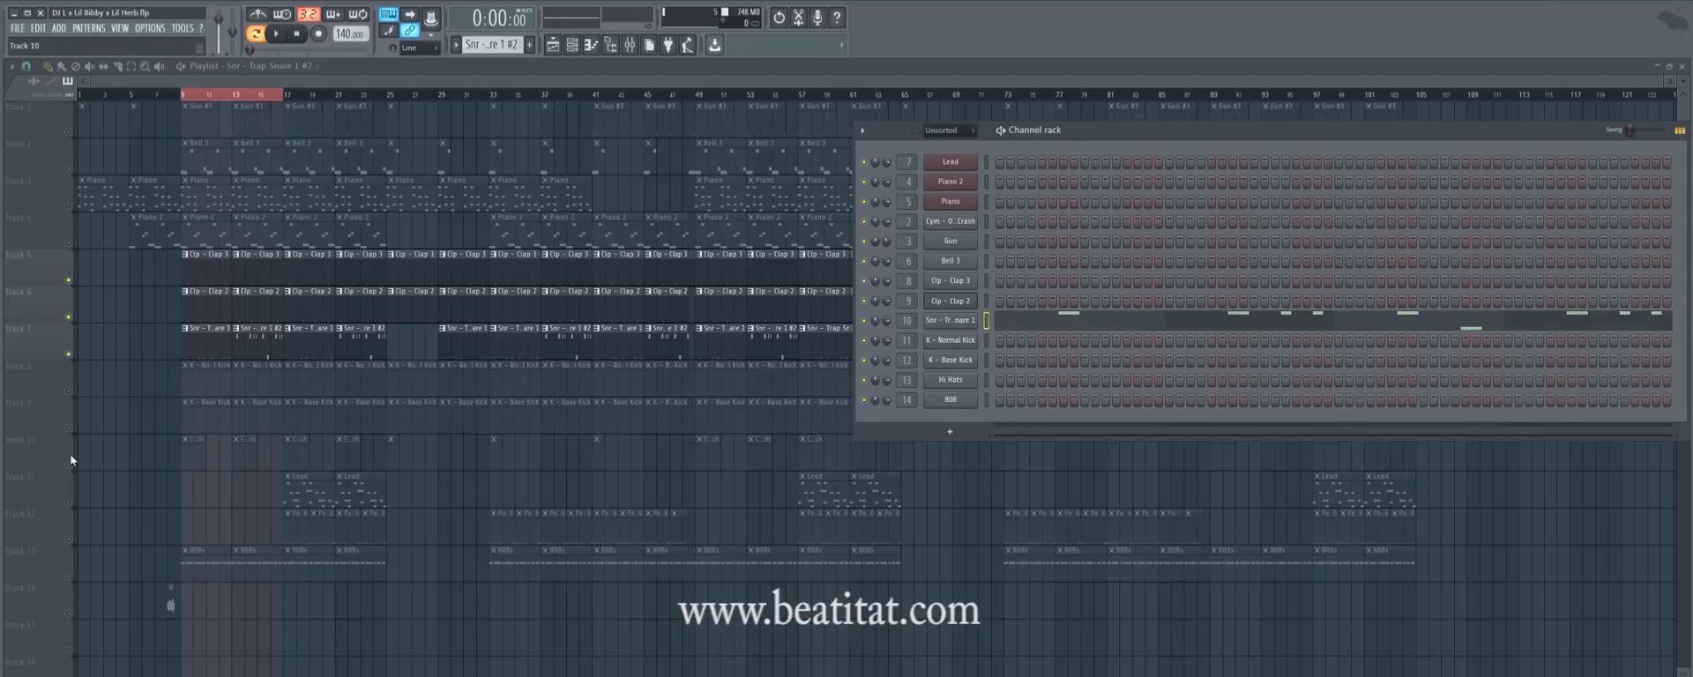
key(F6)
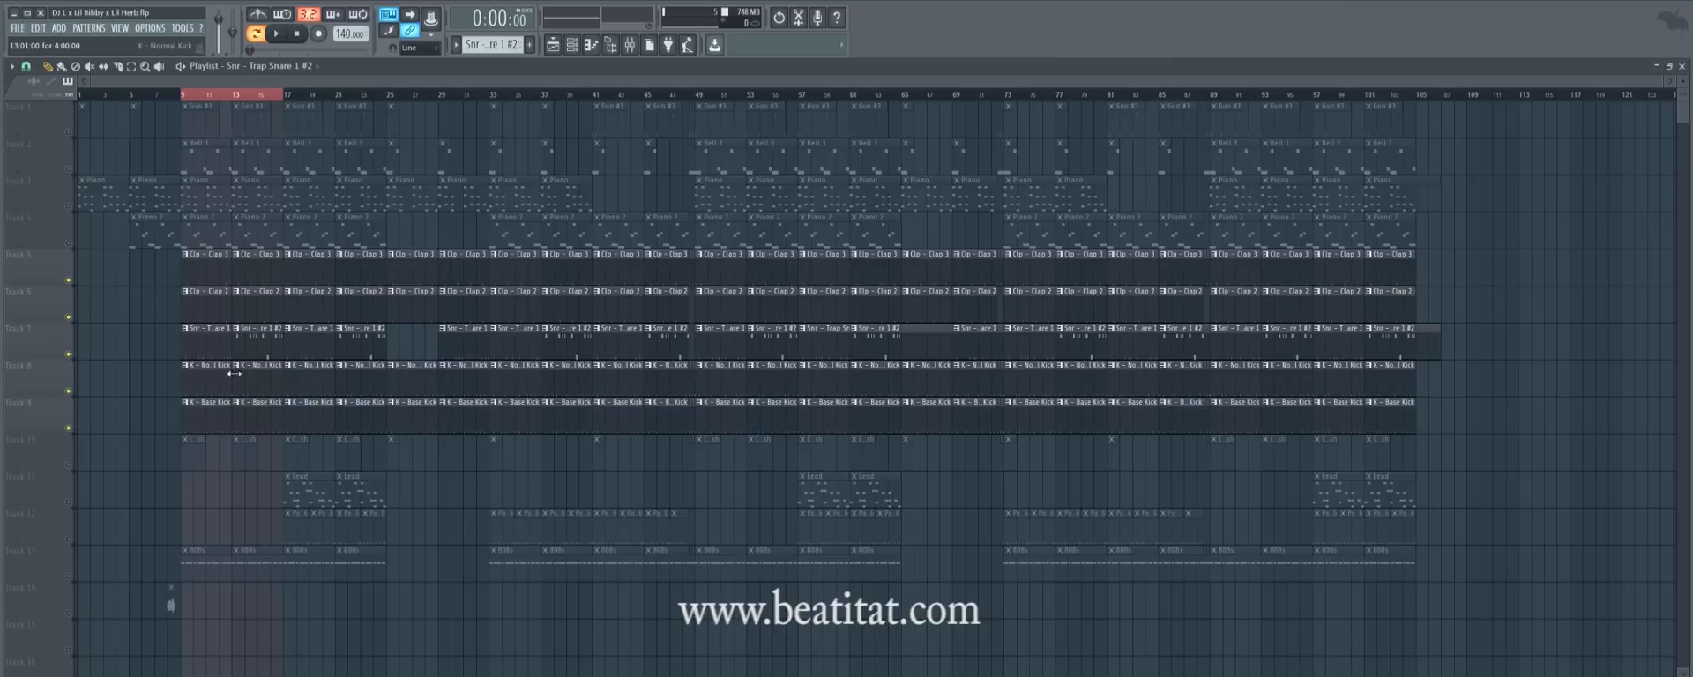
Select the Normal Kick and Base Kick clips, and review the Base Kick pattern's notes in the piano roll and its steps in the channel rack.
click(214, 375)
click(228, 415)
double_click(223, 417)
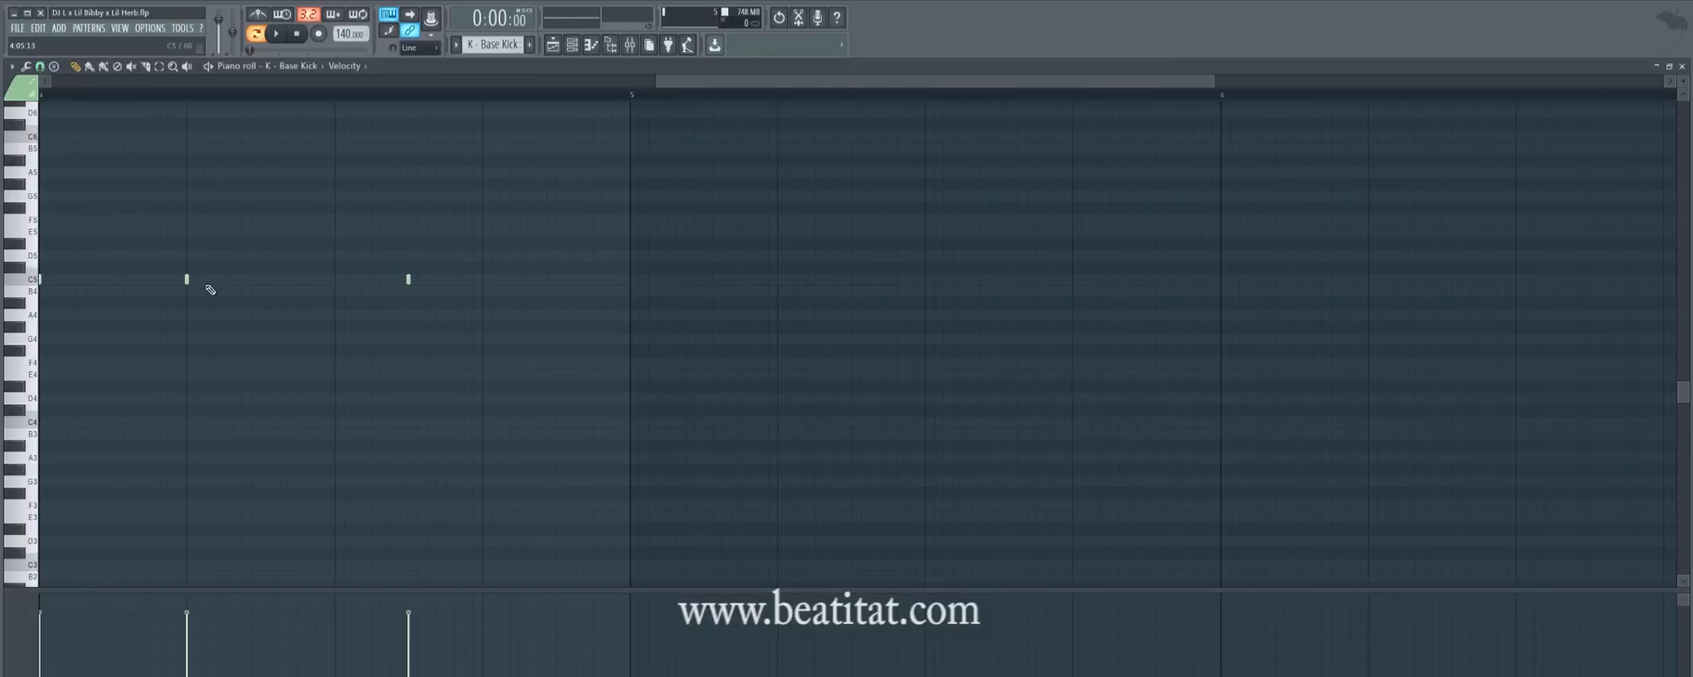
key(F7)
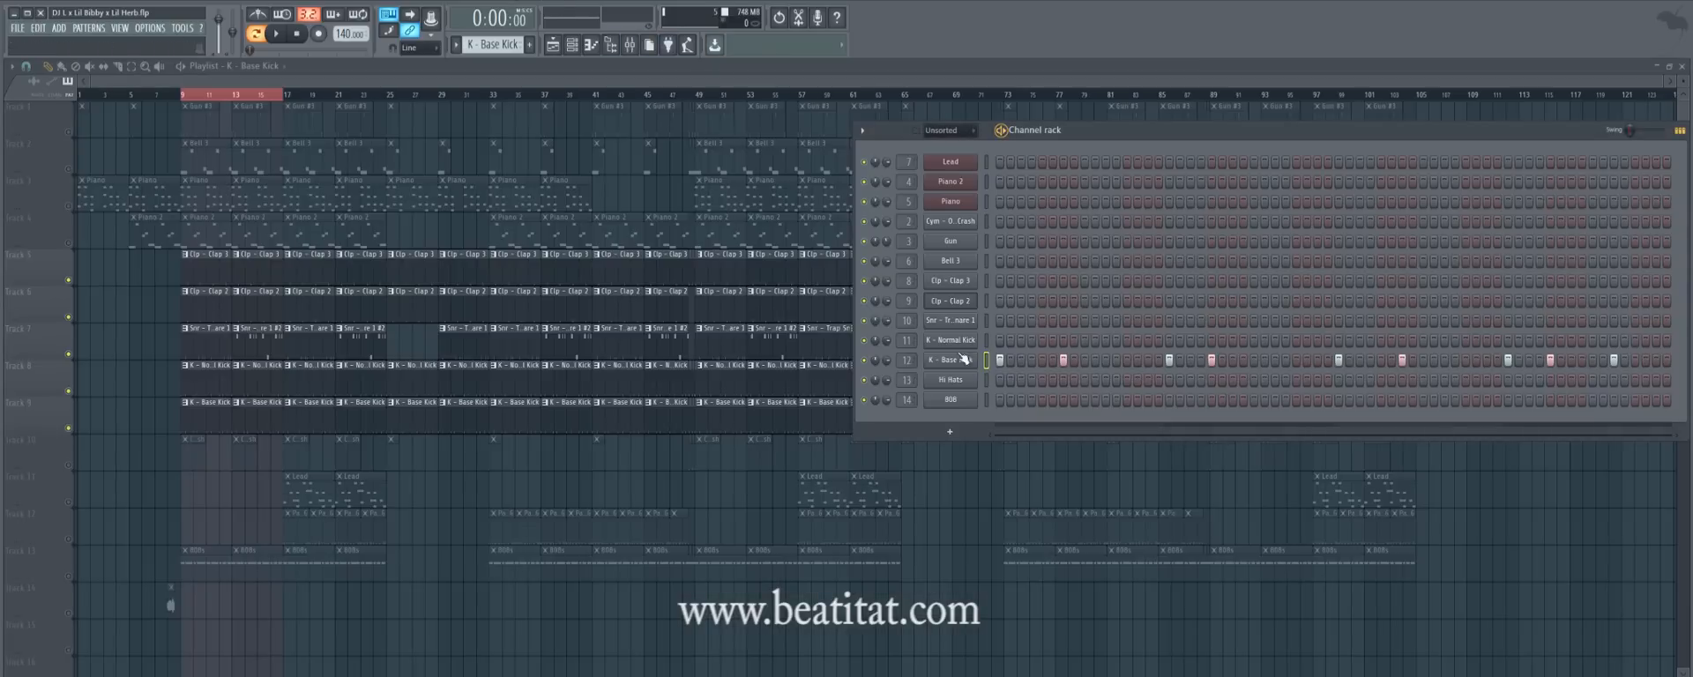
Audition the Base Kick and Normal Kick samples, compare their waveforms in the sampler windows, and close the windows.
click(970, 350)
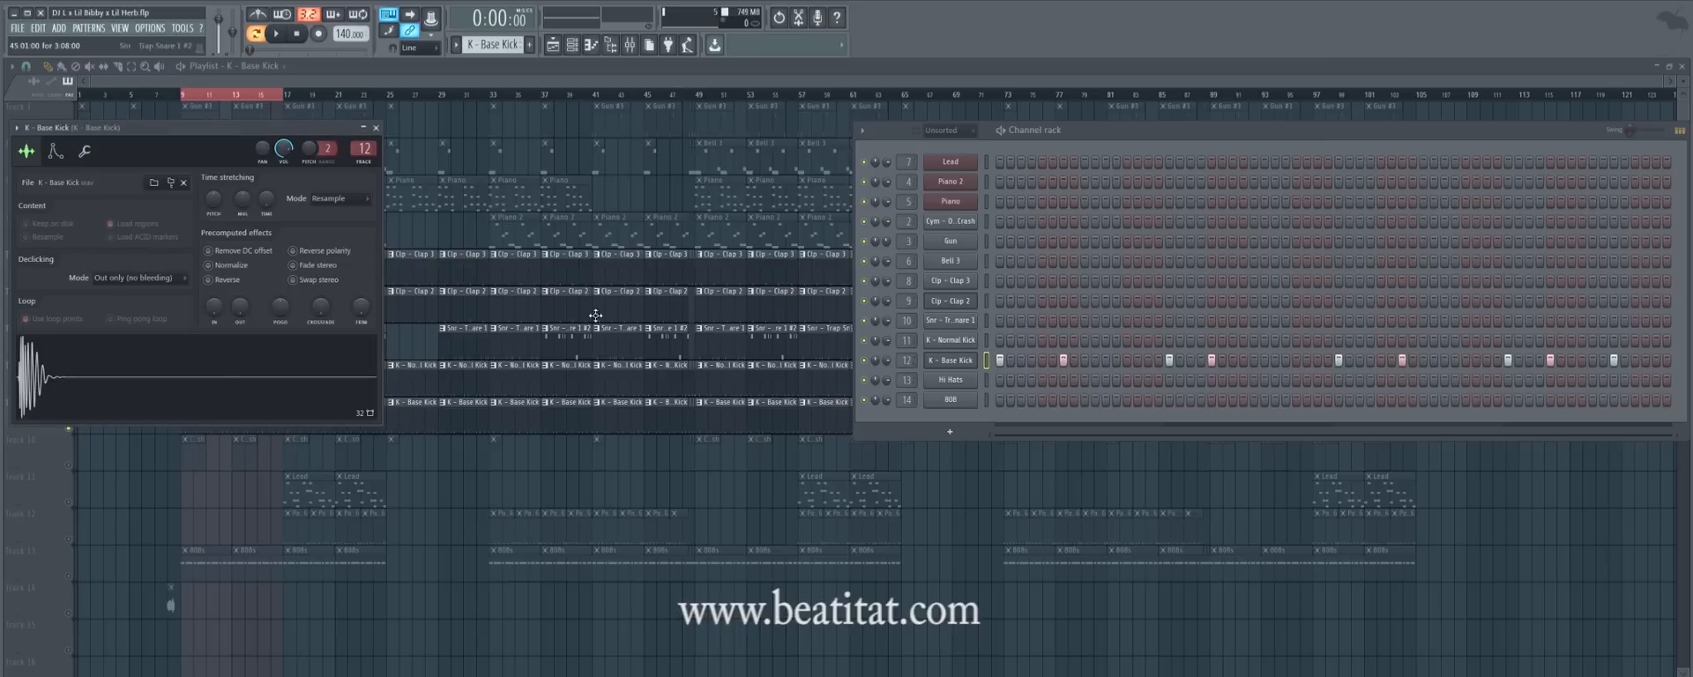
click(379, 134)
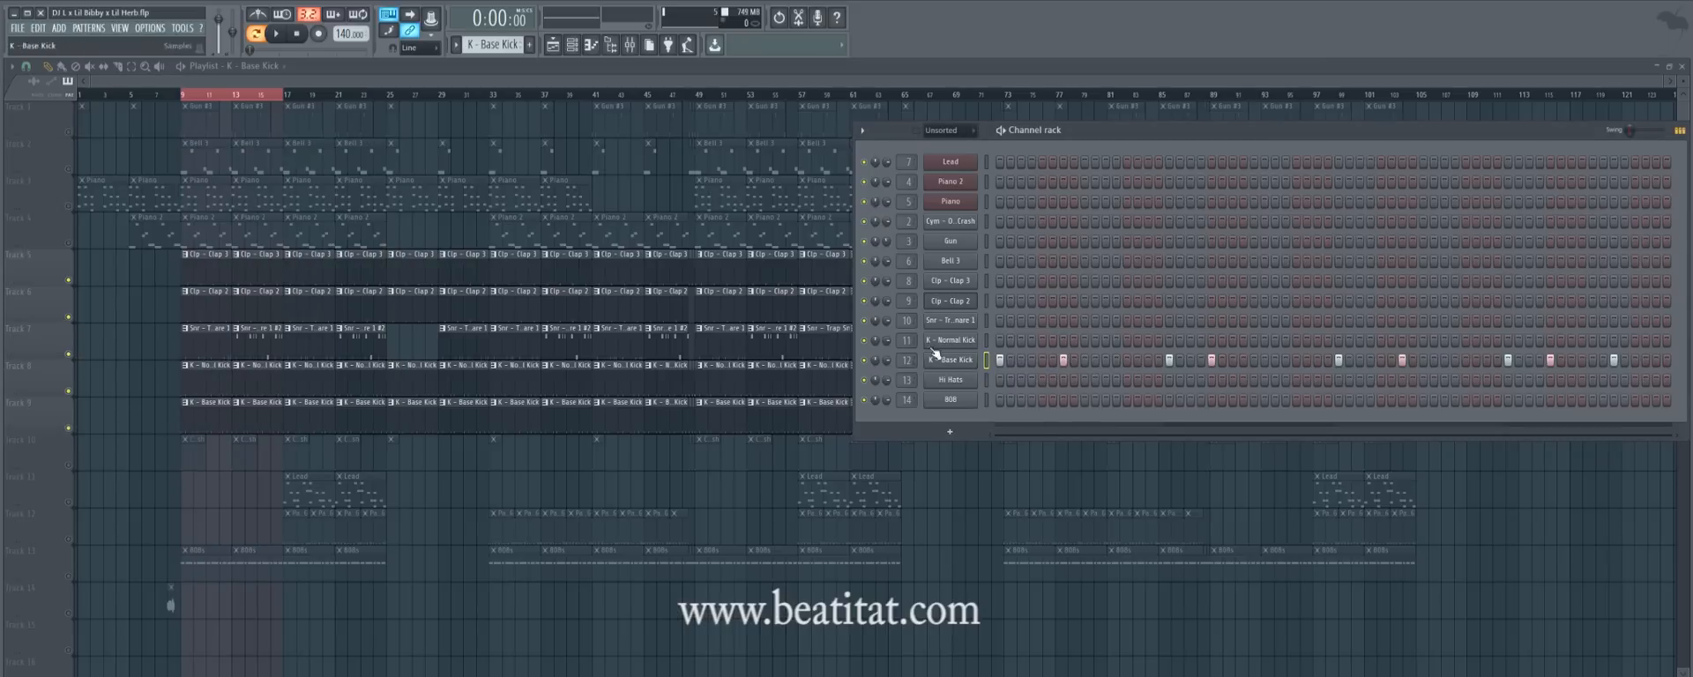
click(959, 361)
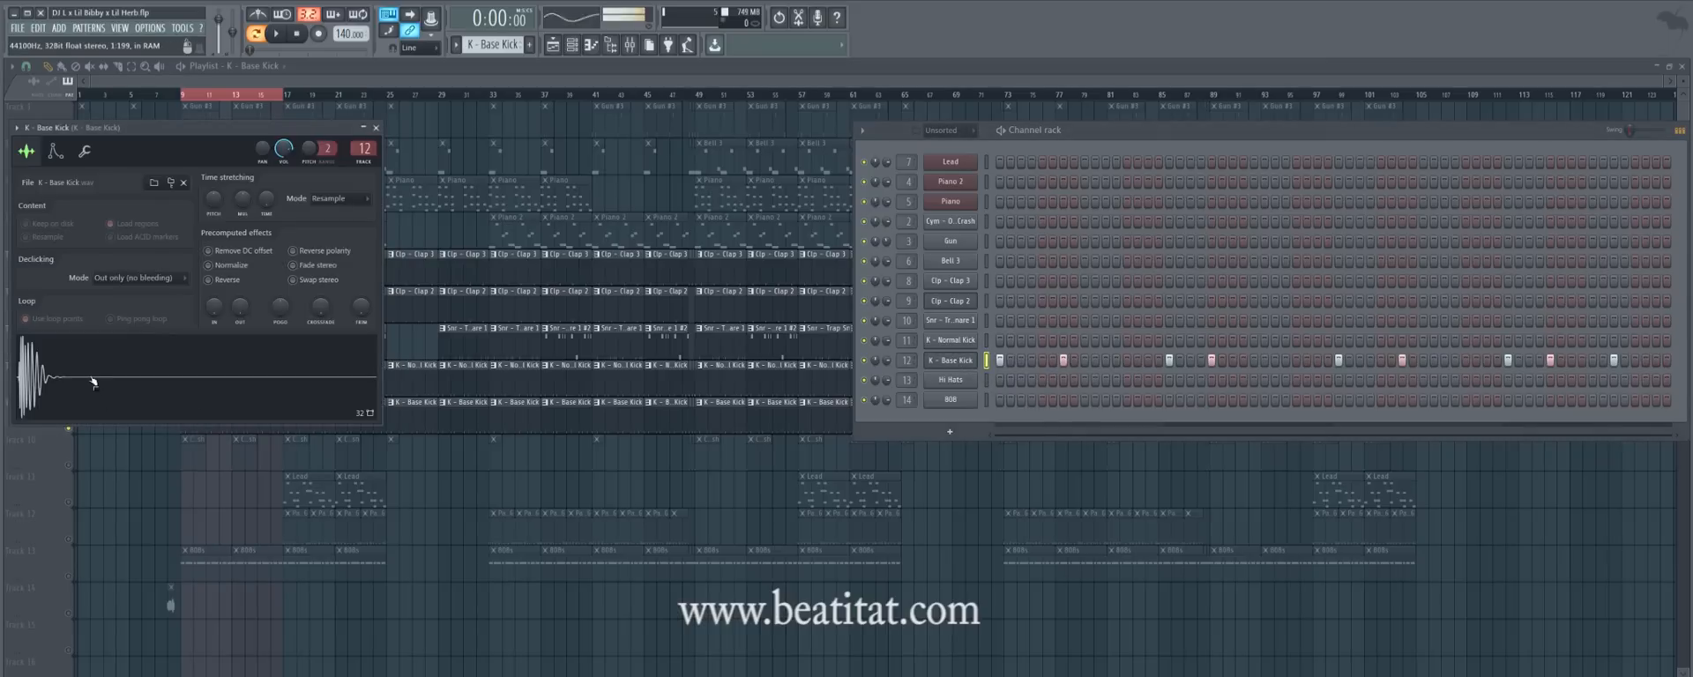
click(951, 342)
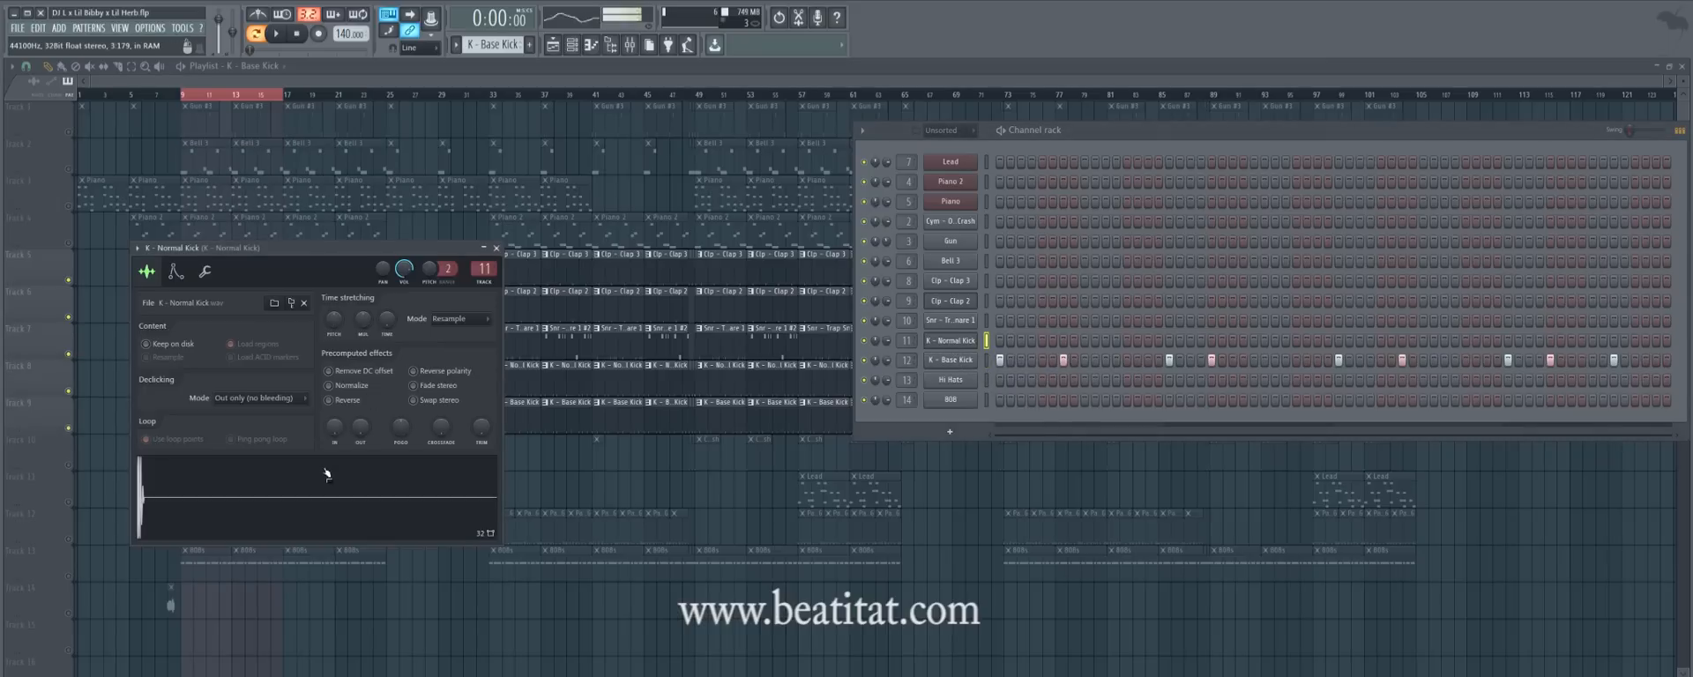
click(957, 361)
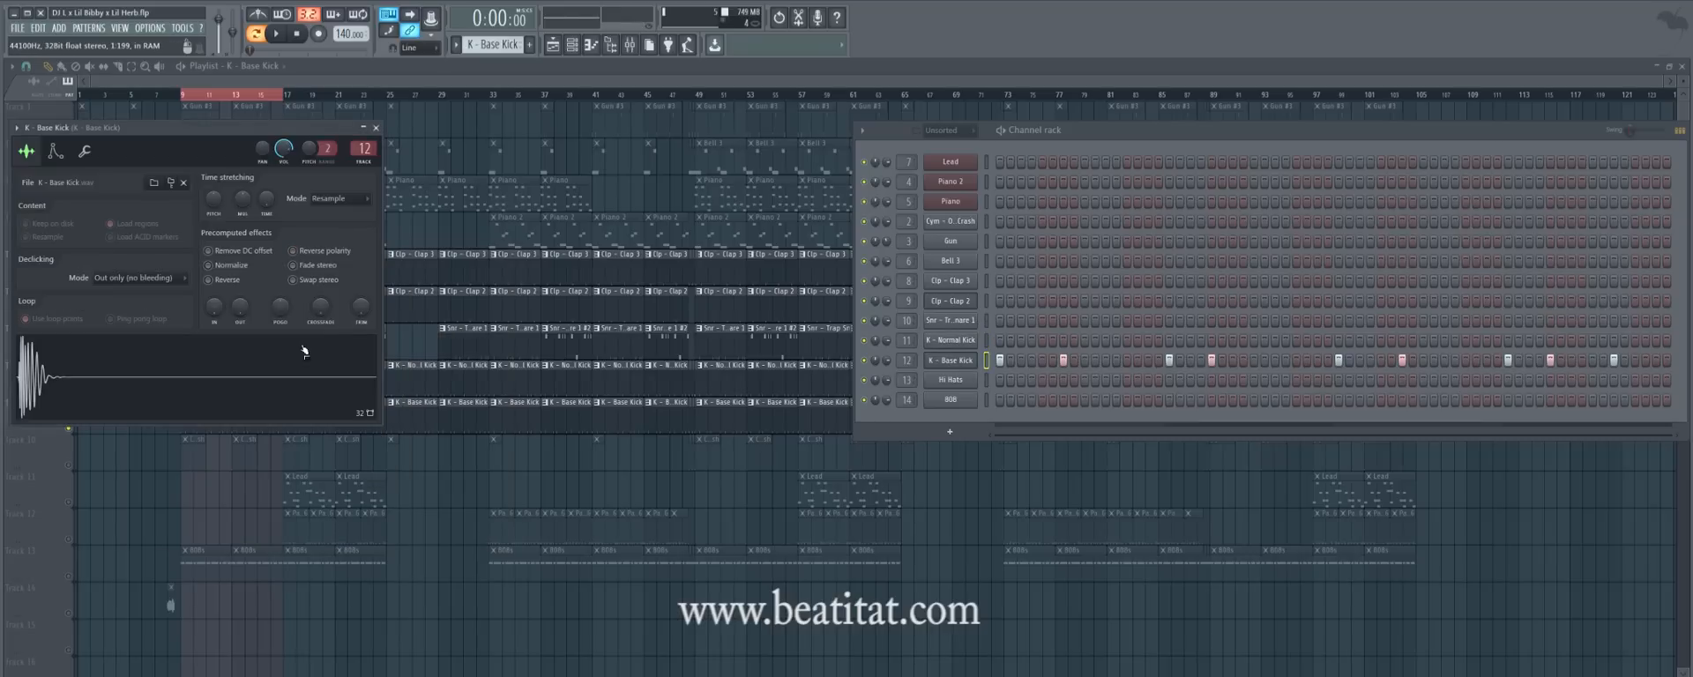
click(376, 128)
click(970, 342)
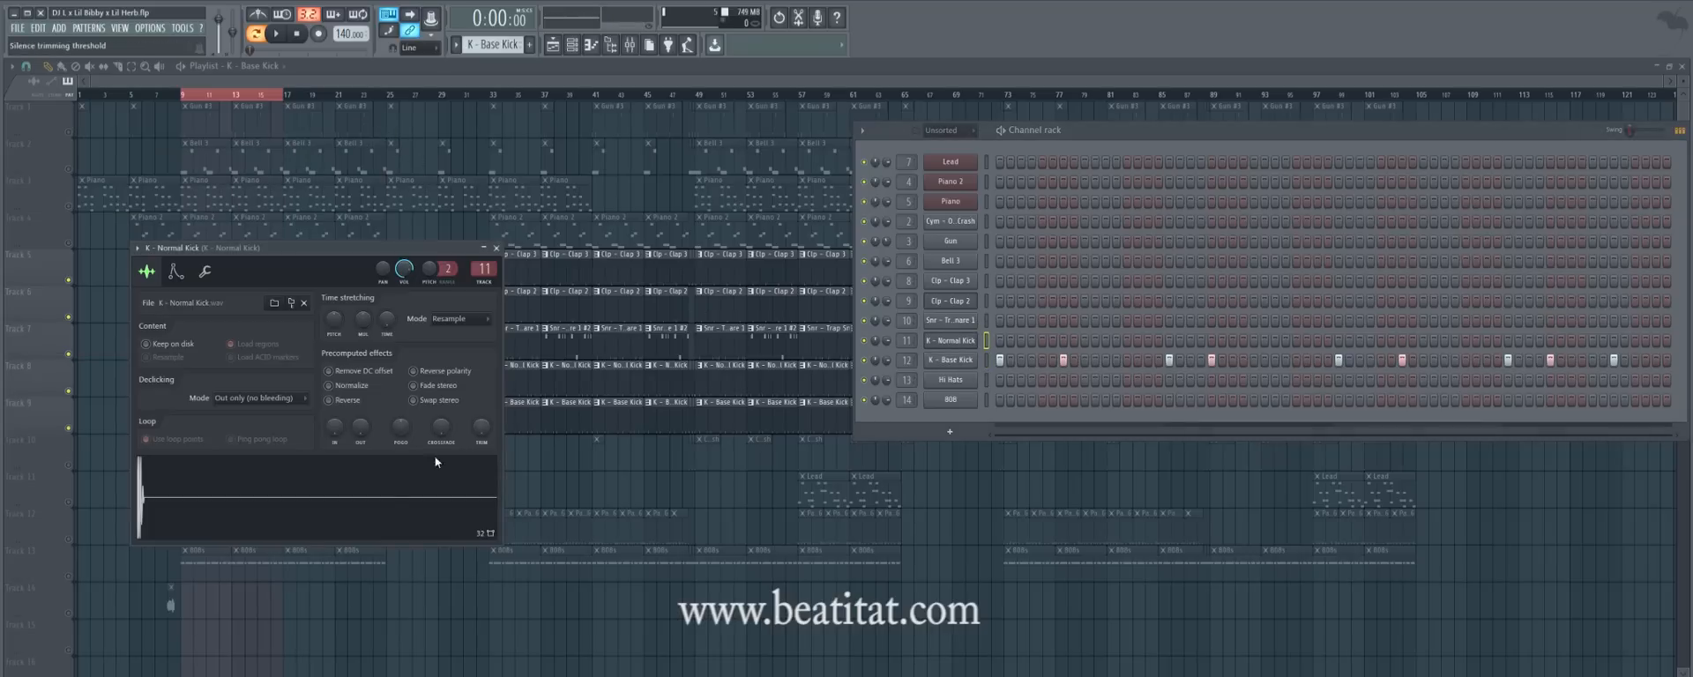
click(495, 248)
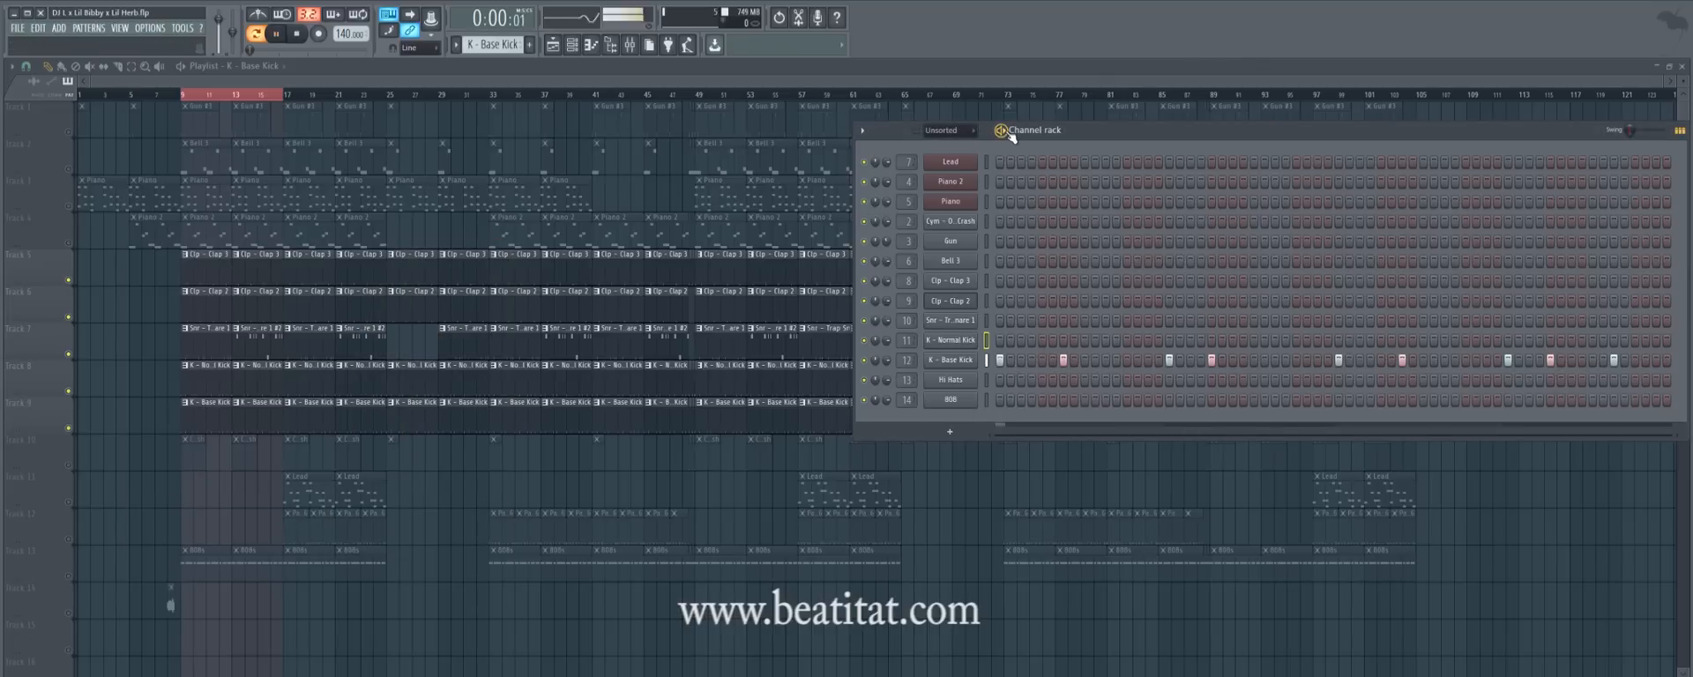
Switch to song mode, play the claps, snares and kicks together while viewing the Base Kick notes and steps, and stop playback.
key(space)
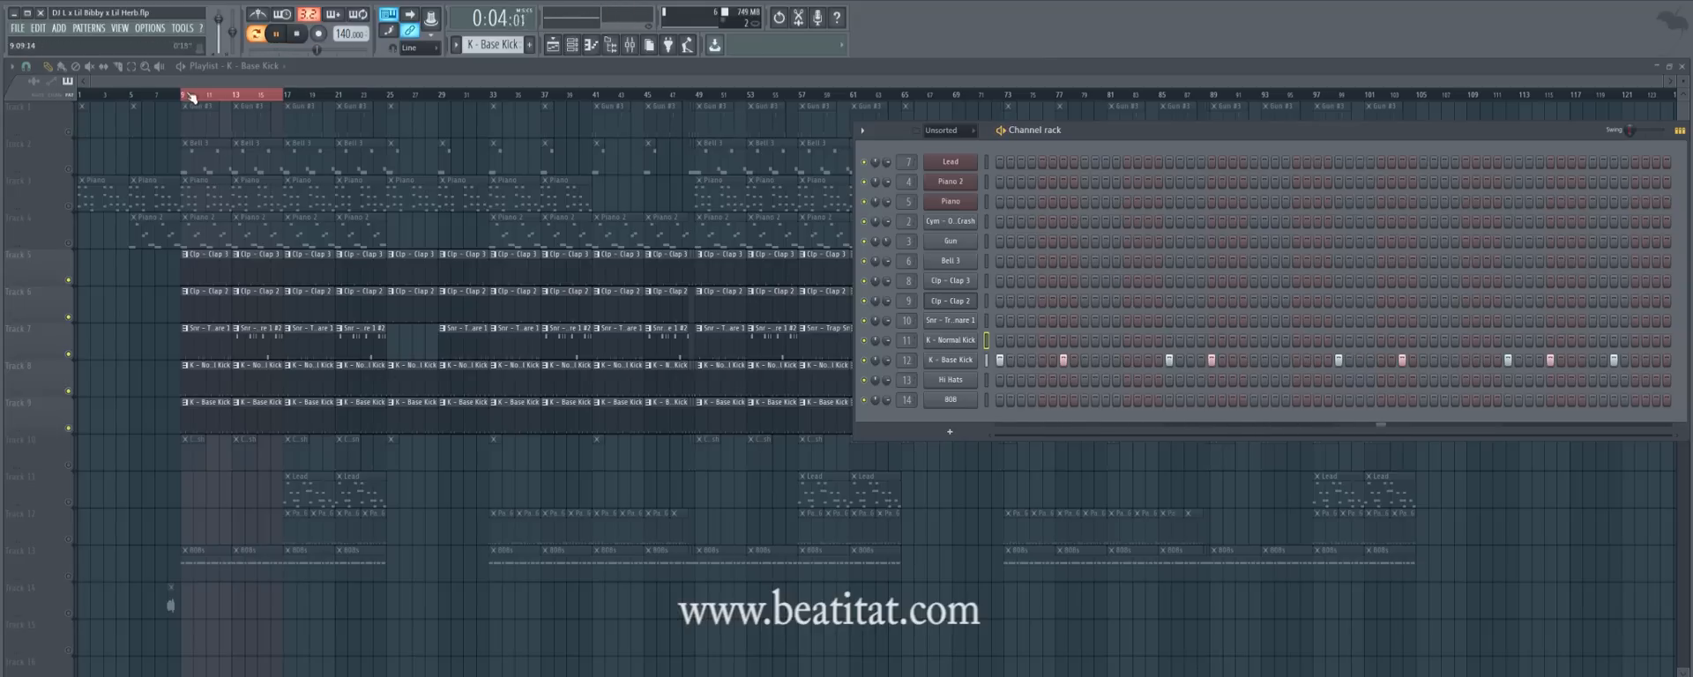
click(255, 34)
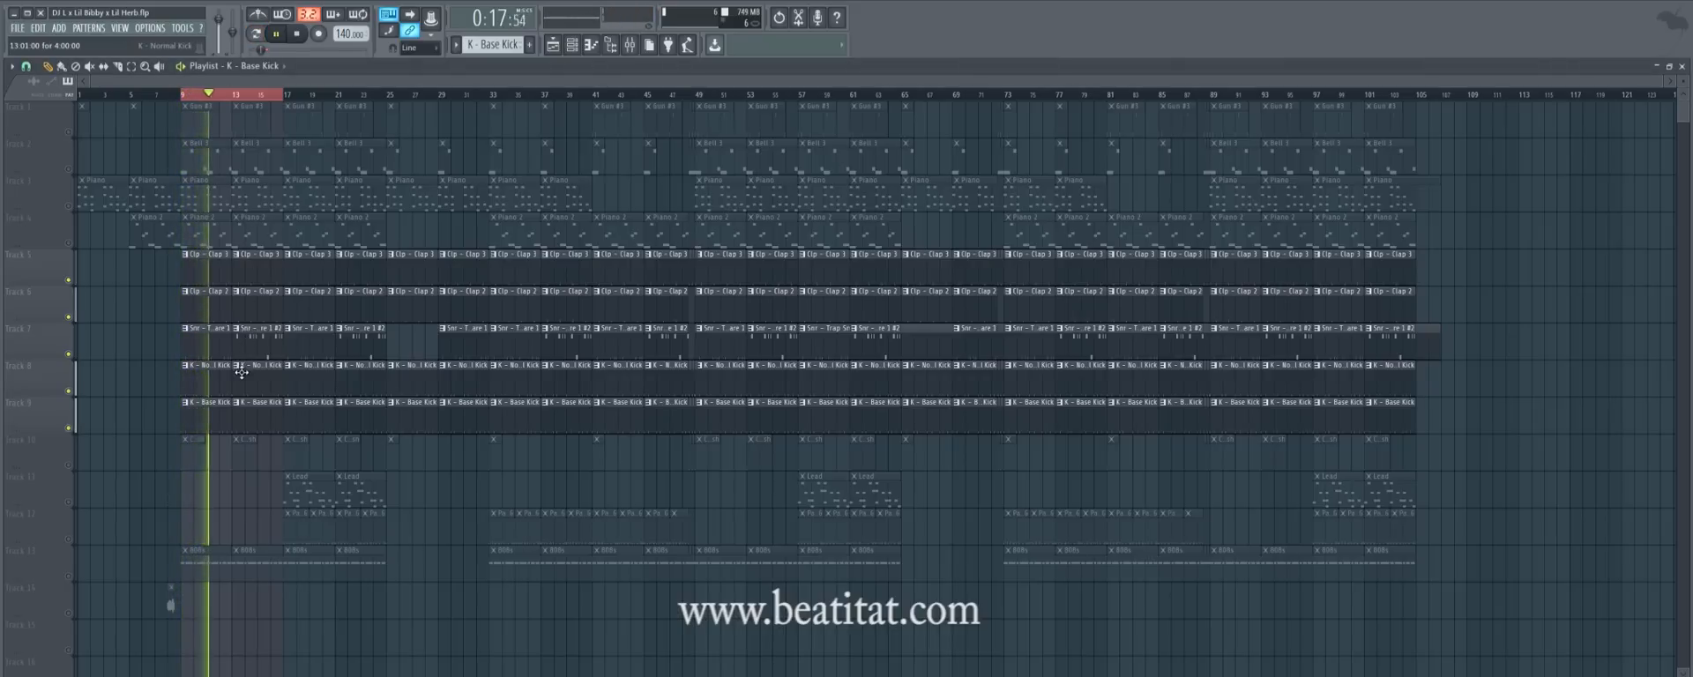
double_click(244, 371)
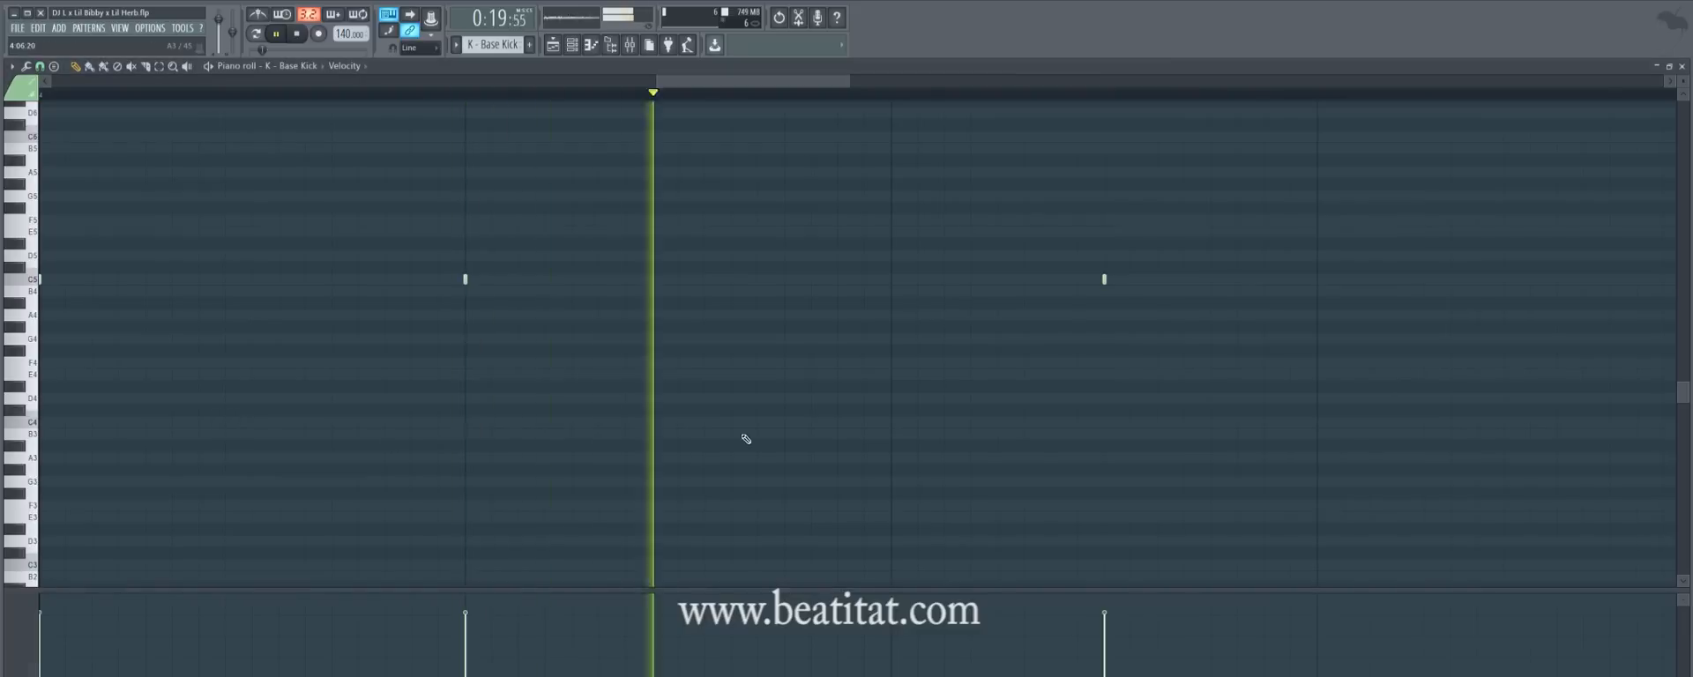
key(F6)
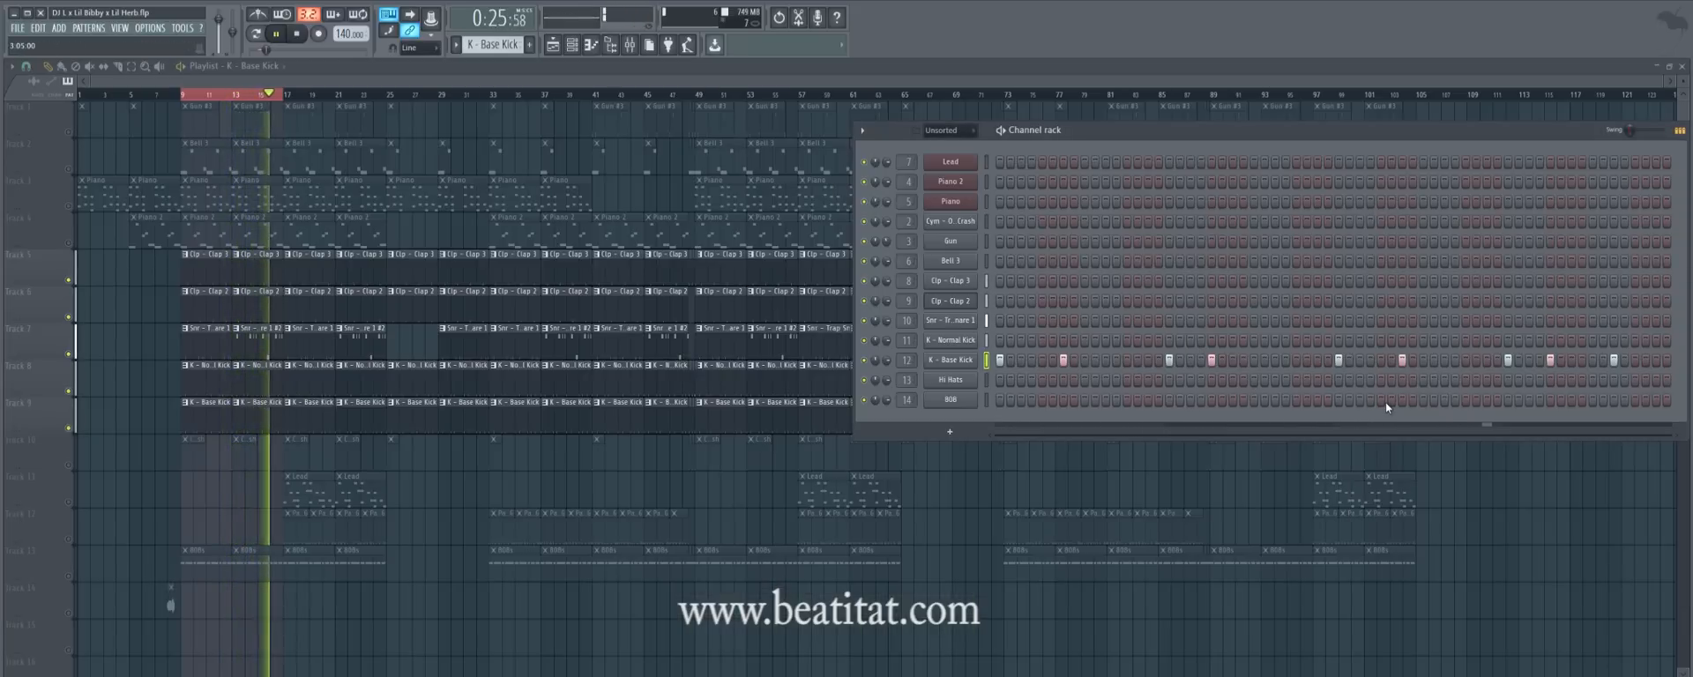
key(space)
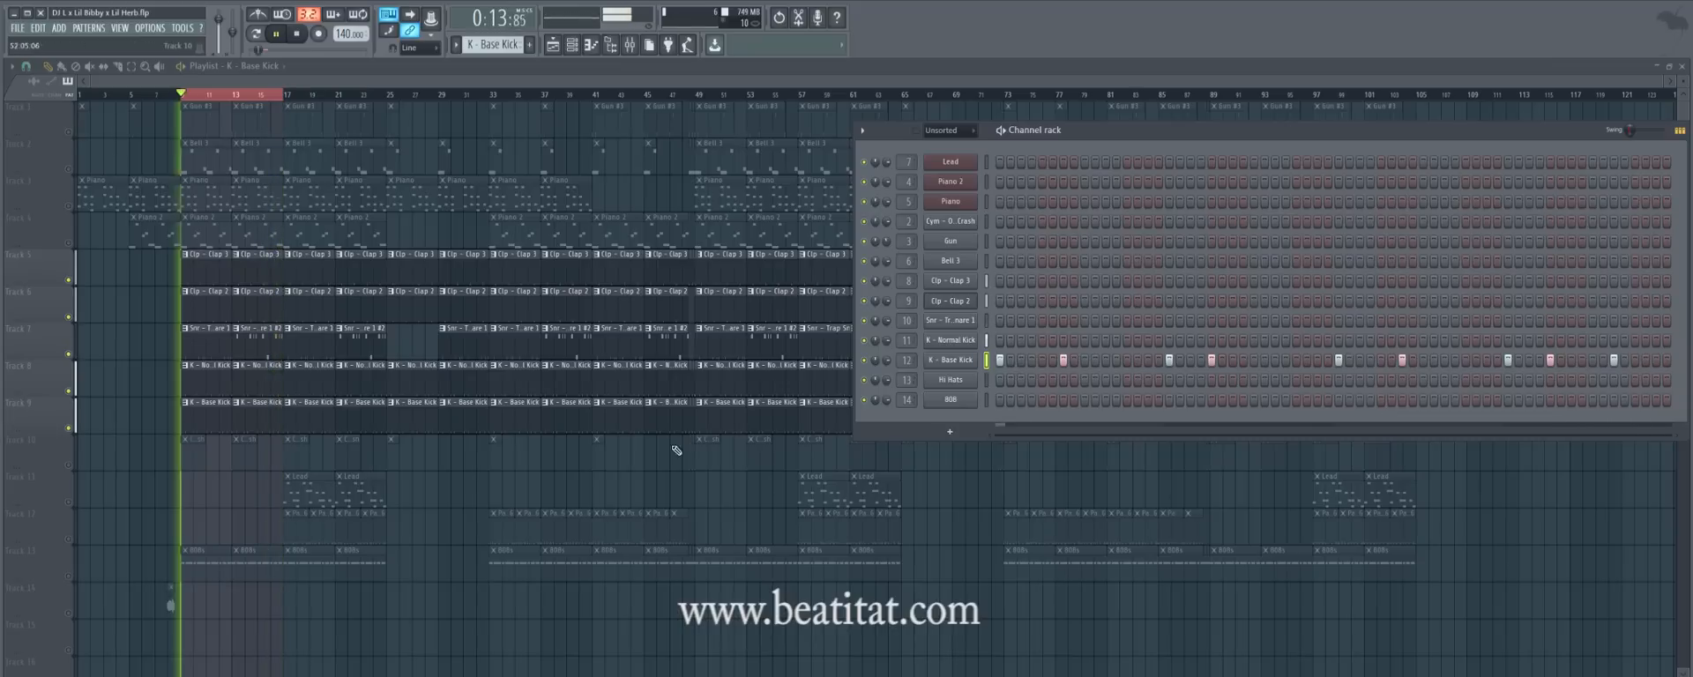
key(F6)
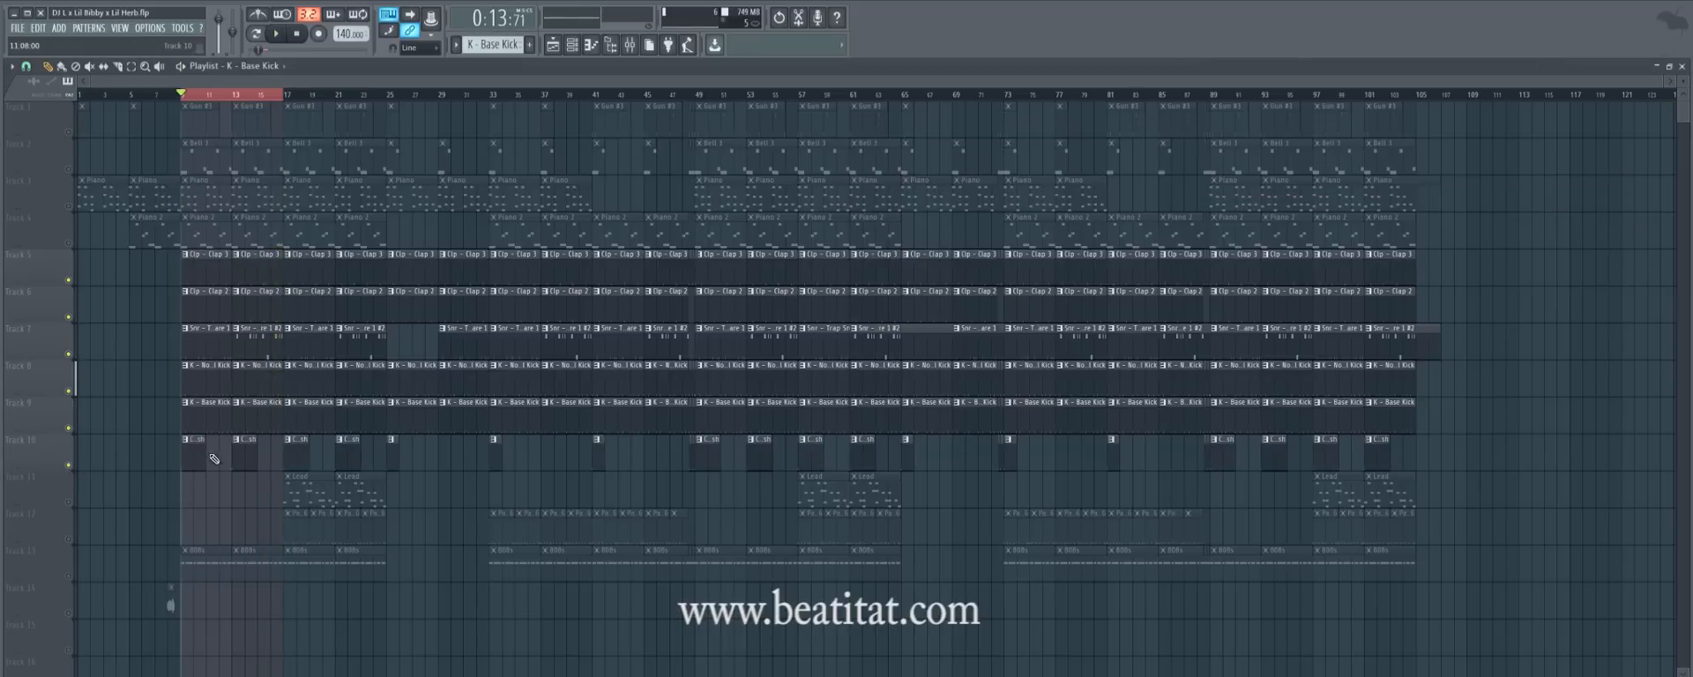
Open the Cym - Orch Crash pattern from Track 10 and view its steps in the channel rack.
double_click(201, 458)
key(F7)
key(F6)
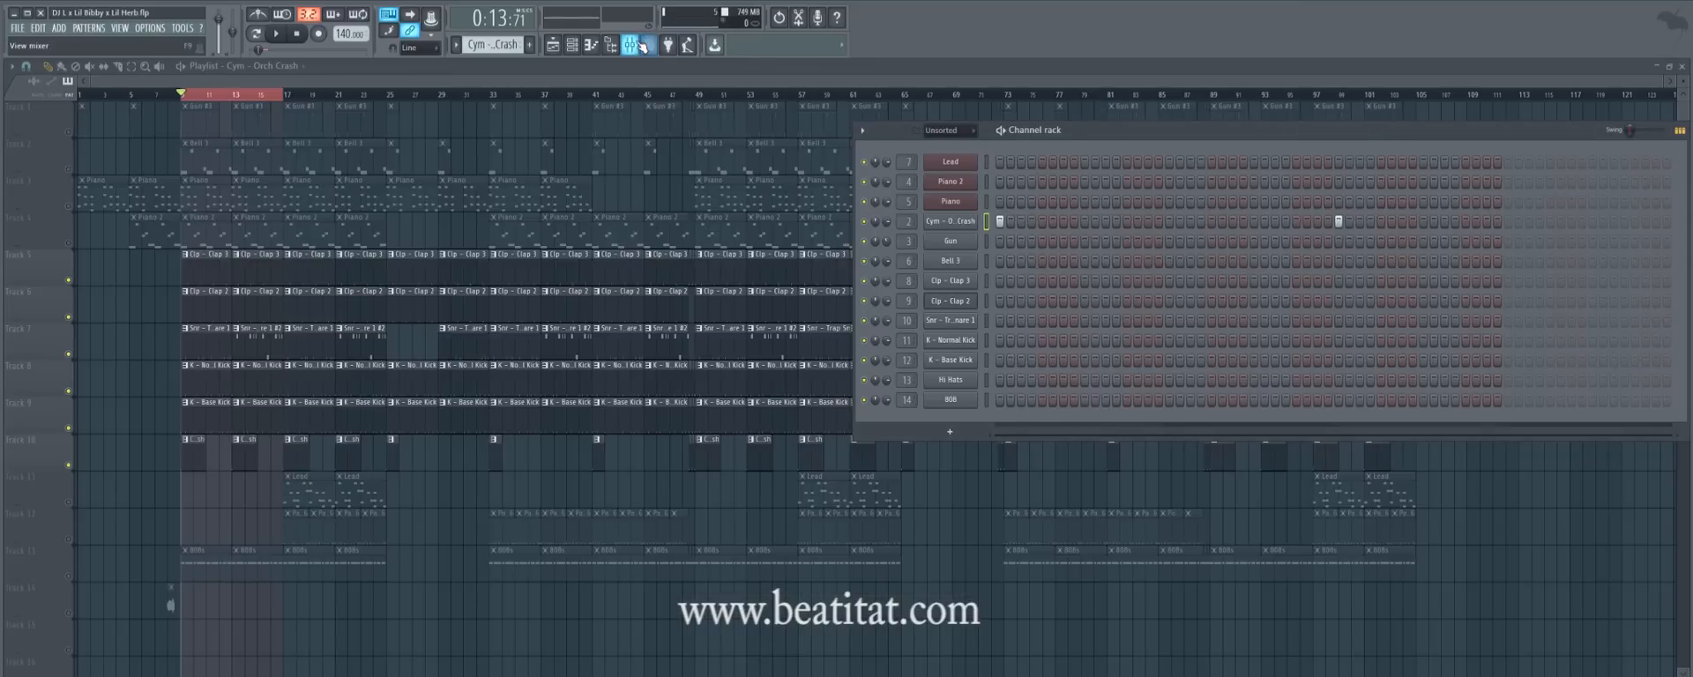
Open the mixer and review the effects on the Trap Snare 1, Normal Kick and Base Kick tracks.
key(F9)
key(Left)
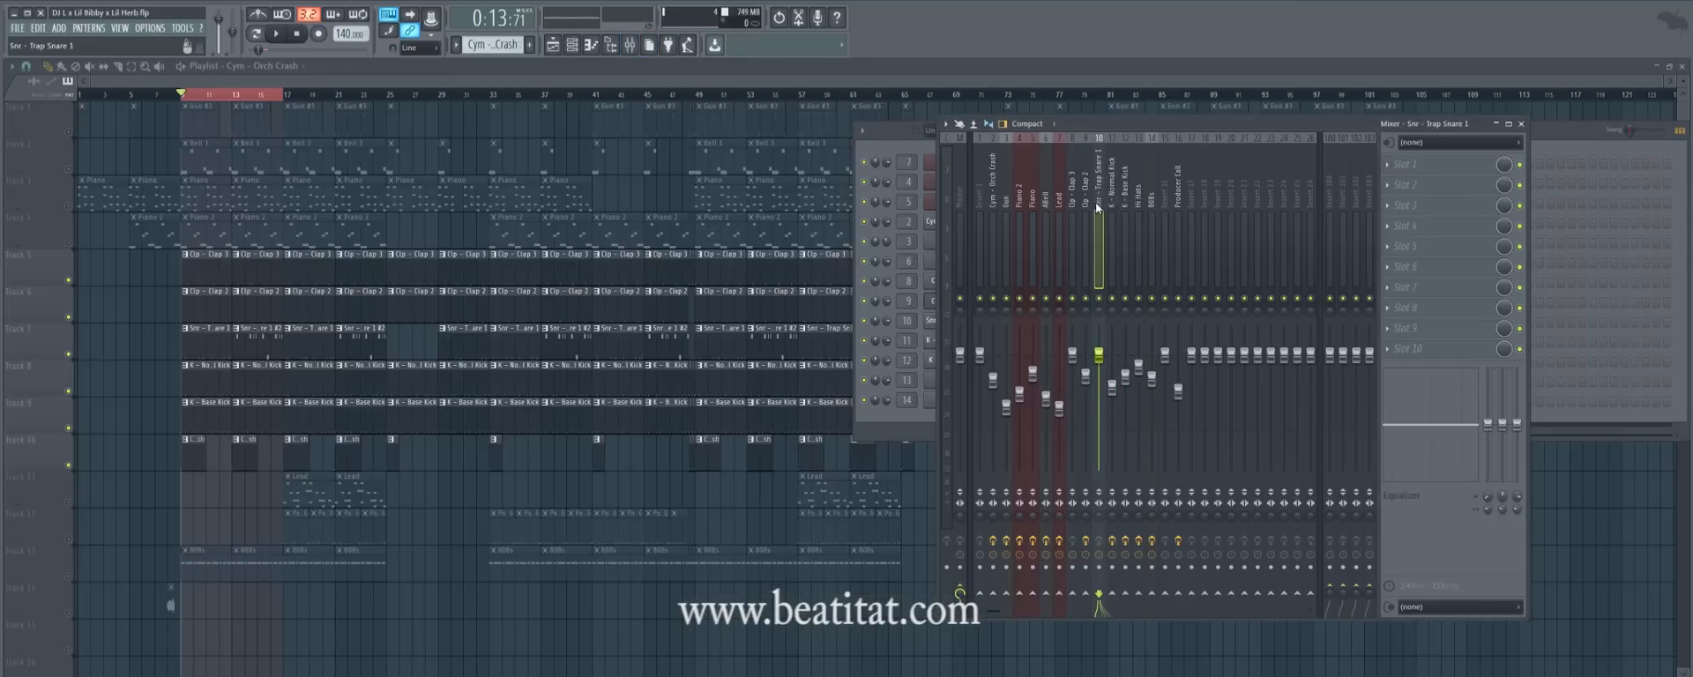
click(1114, 185)
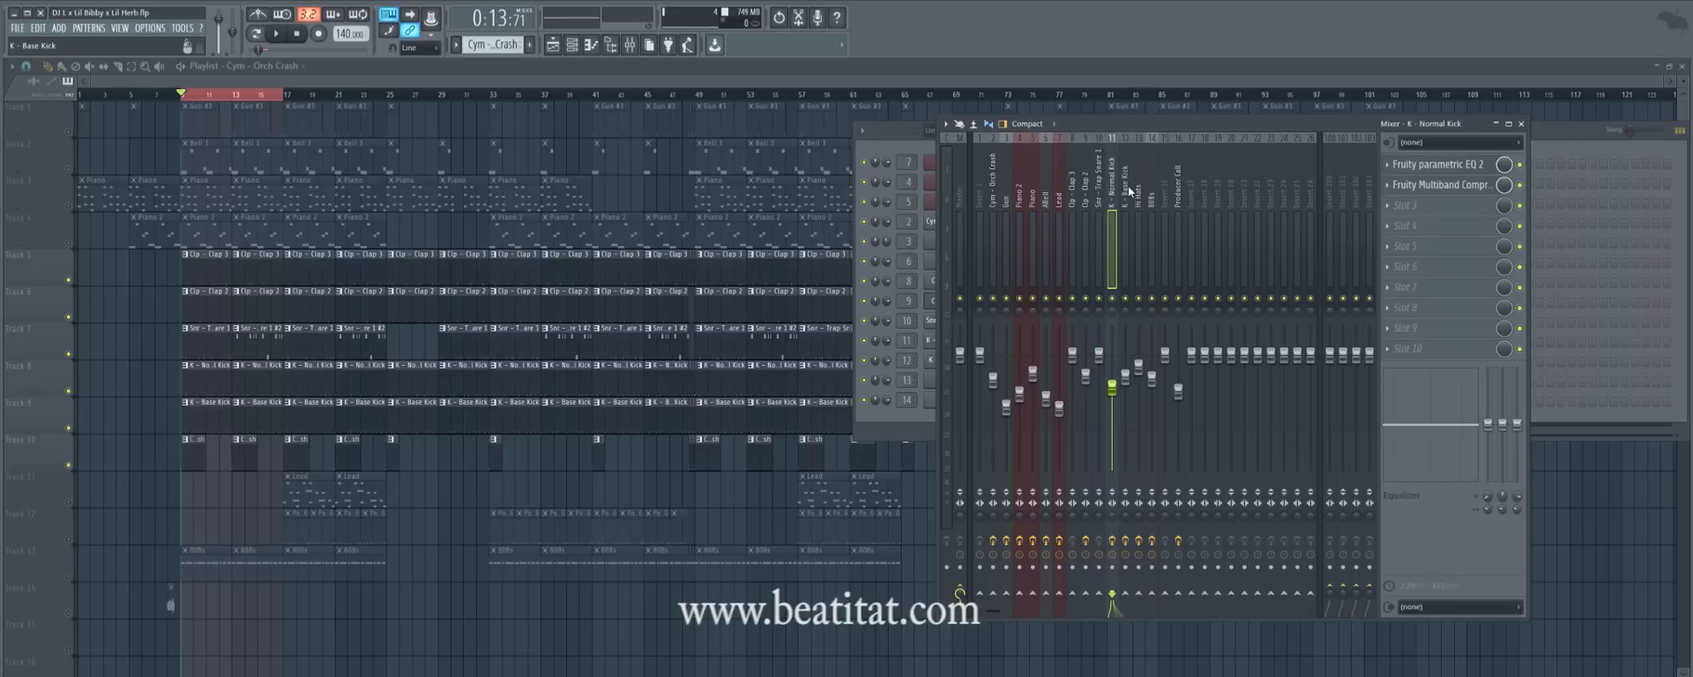
click(1127, 185)
Remove the Edison effect from the Base Kick mixer track and close the mixer.
click(1387, 204)
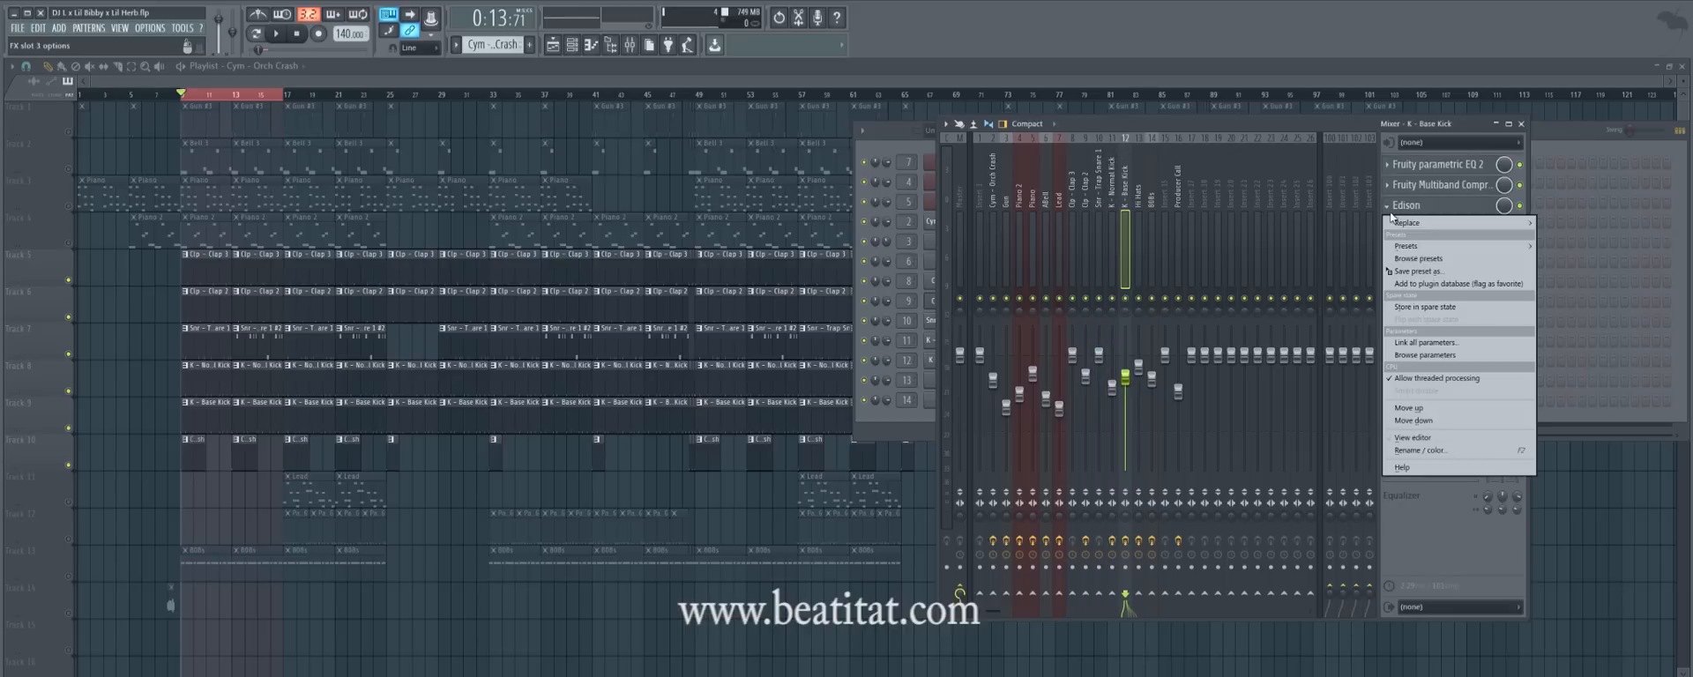
mouse_move(1408, 223)
click(1413, 420)
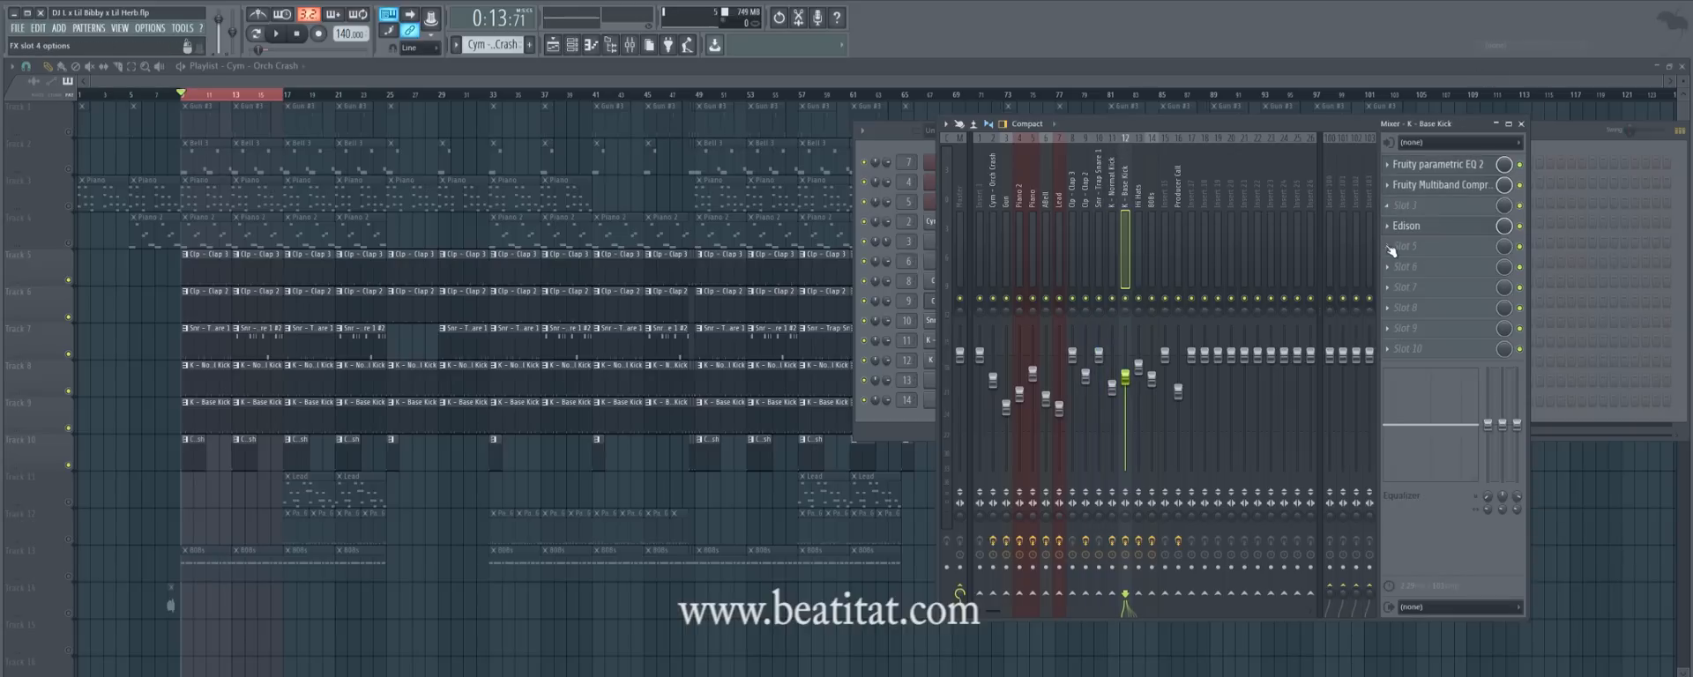
click(1391, 225)
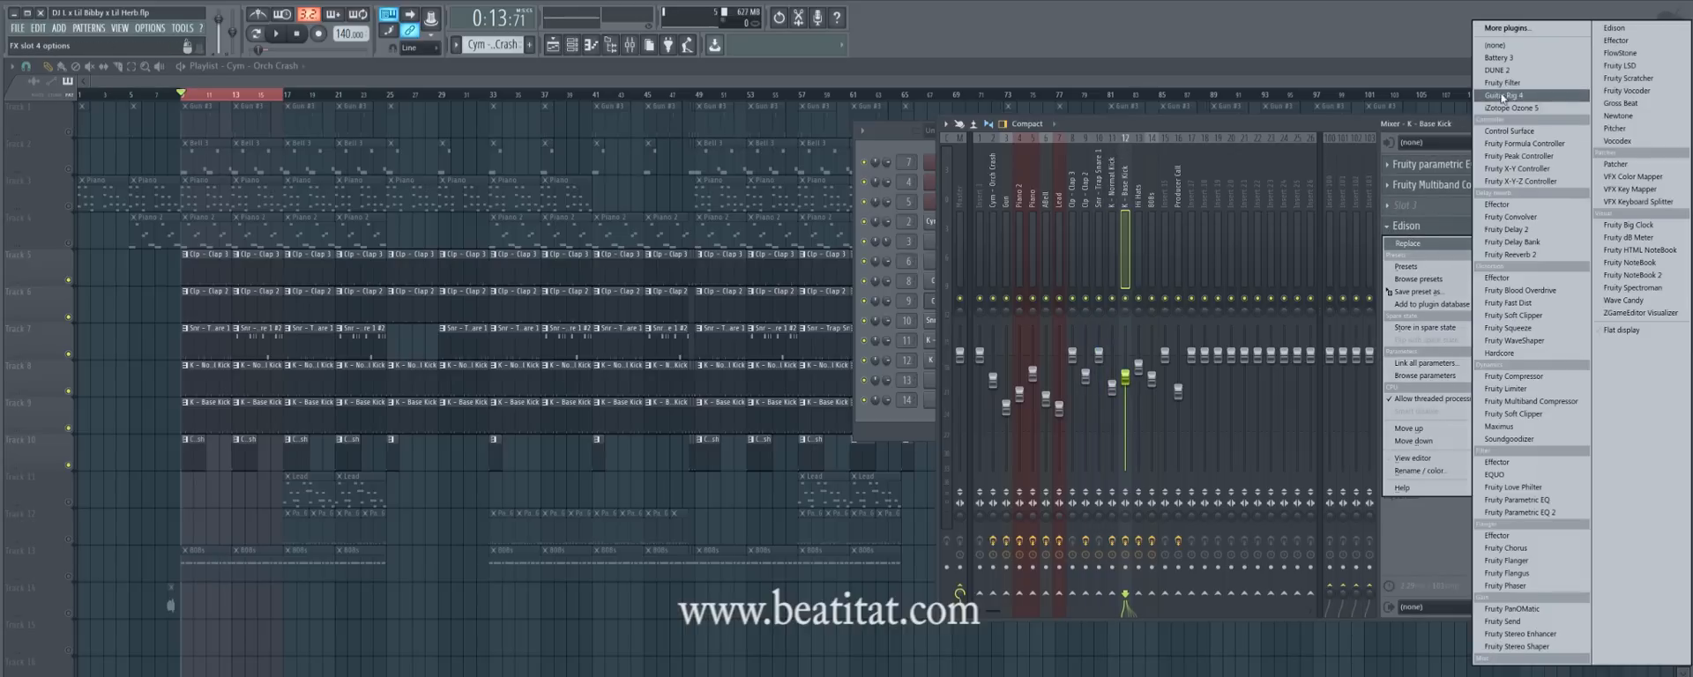
click(1490, 46)
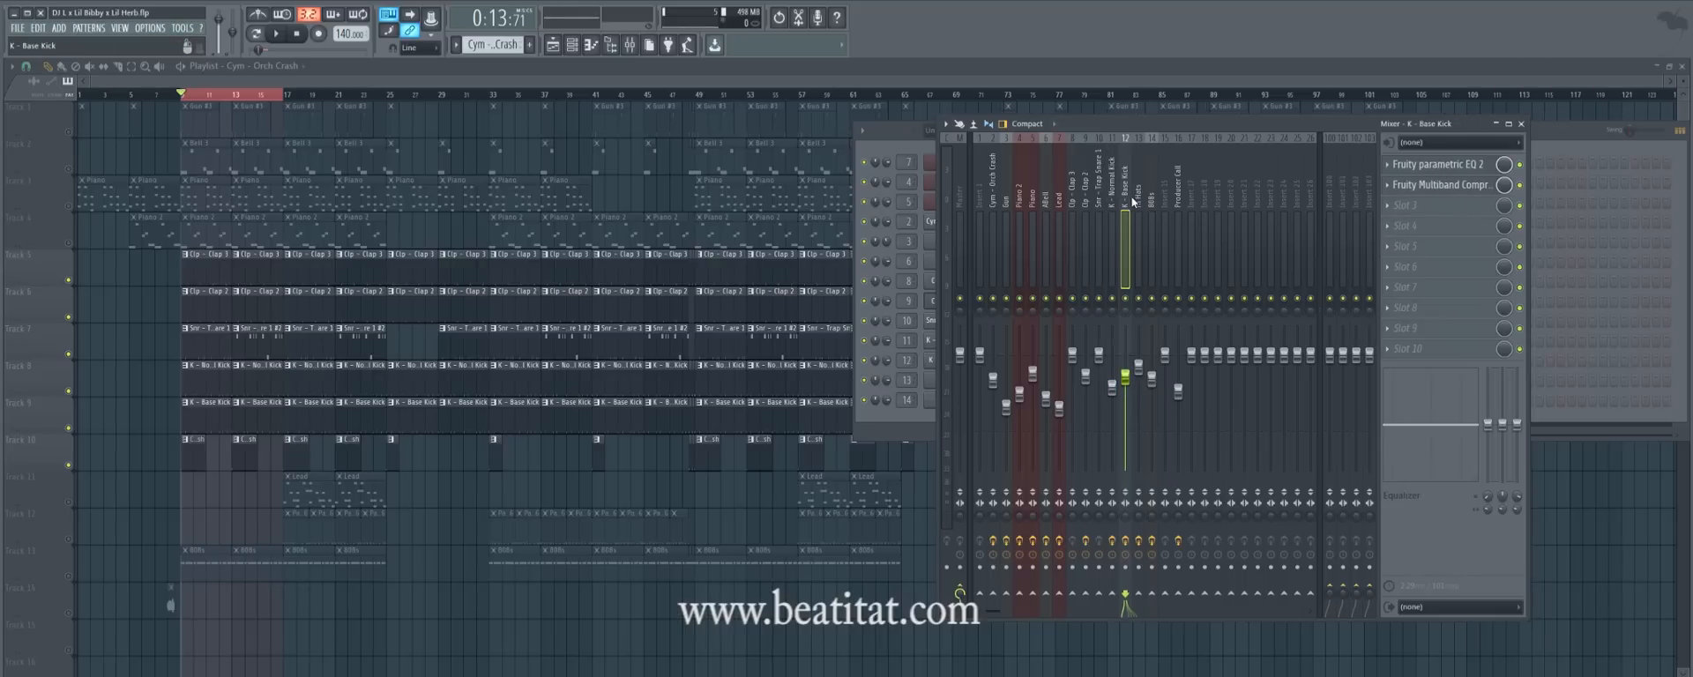
click(1520, 124)
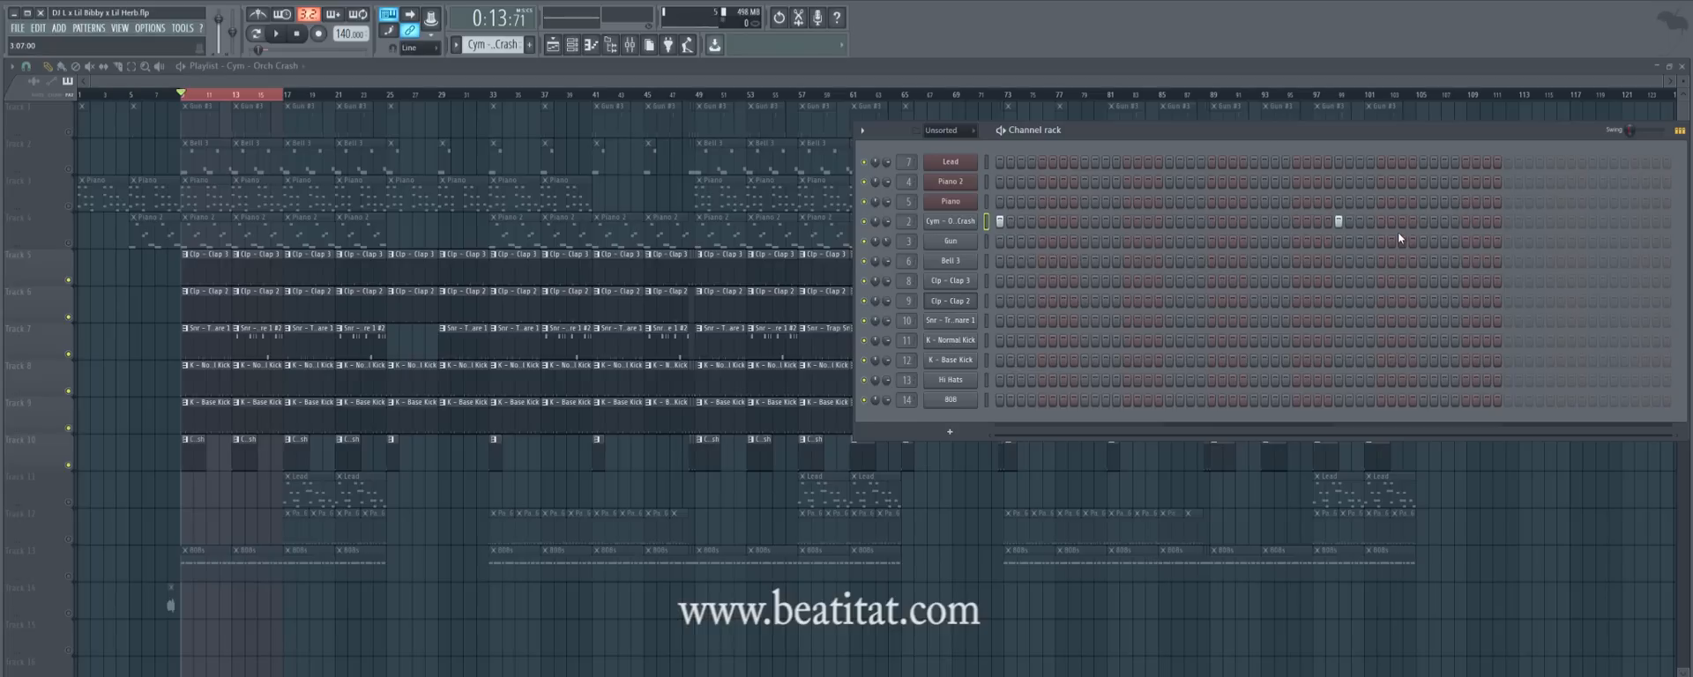
Review the effects on the Cym - Orch Crash mixer track, close the mixer and play the crash pattern on its own.
click(629, 46)
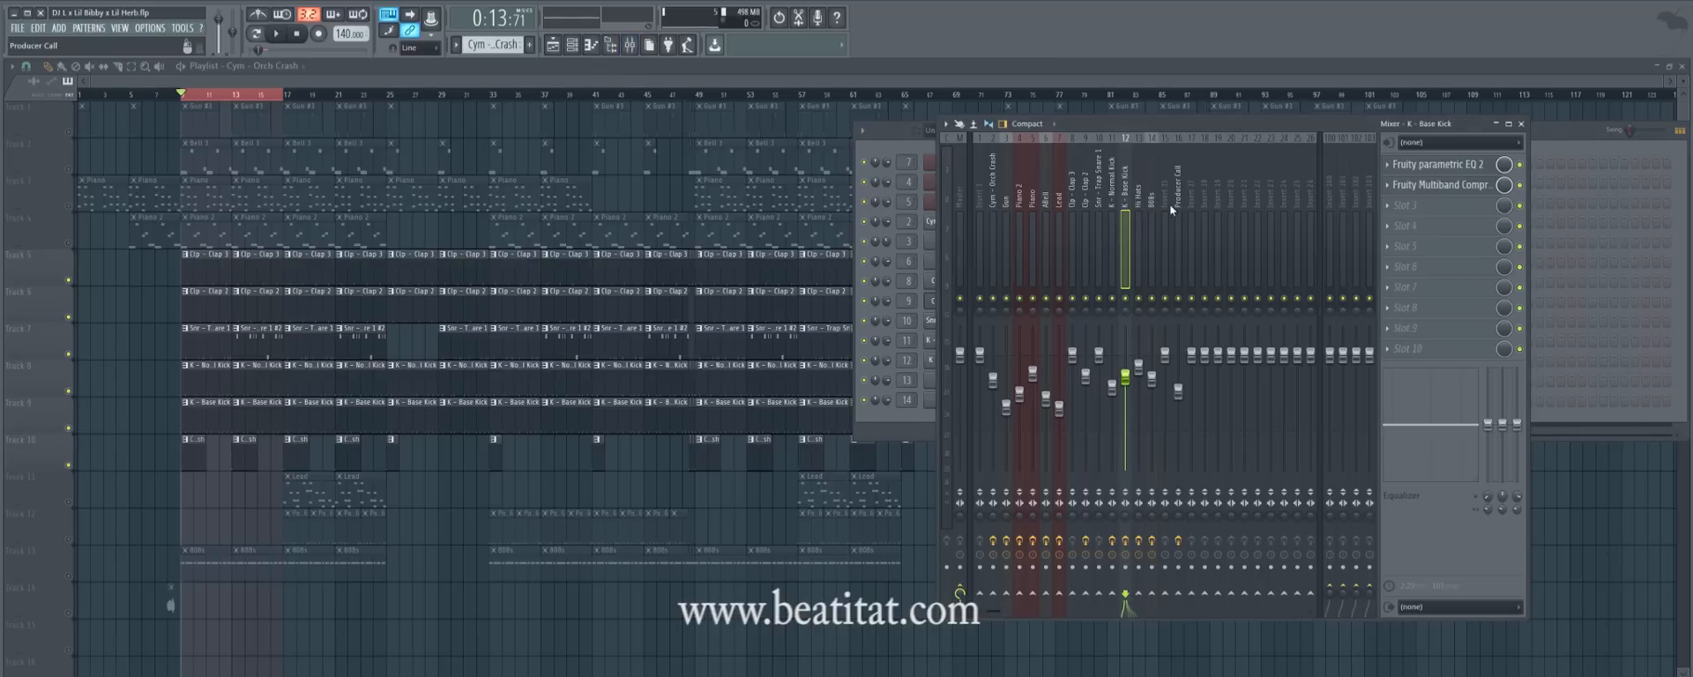
click(995, 208)
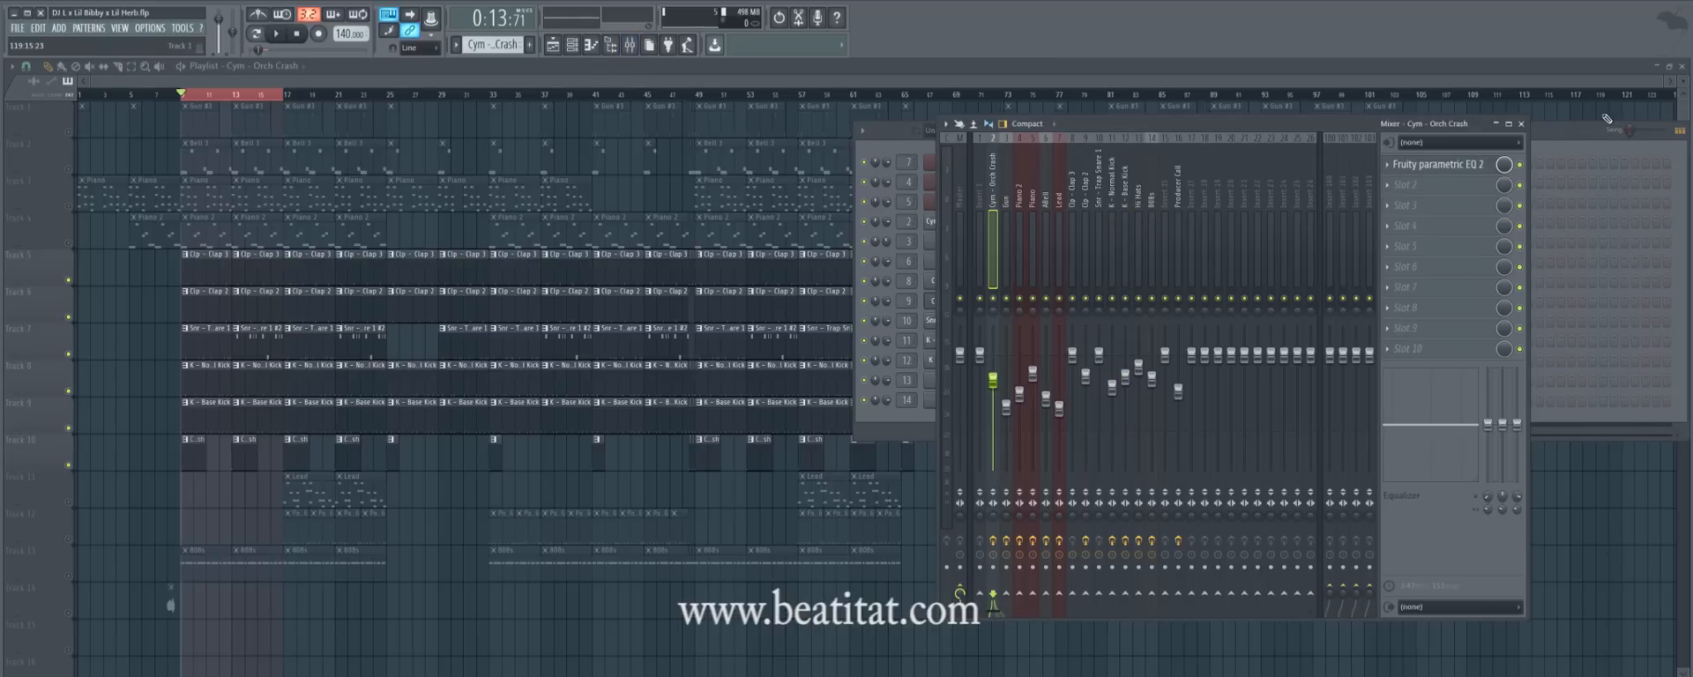
click(1521, 124)
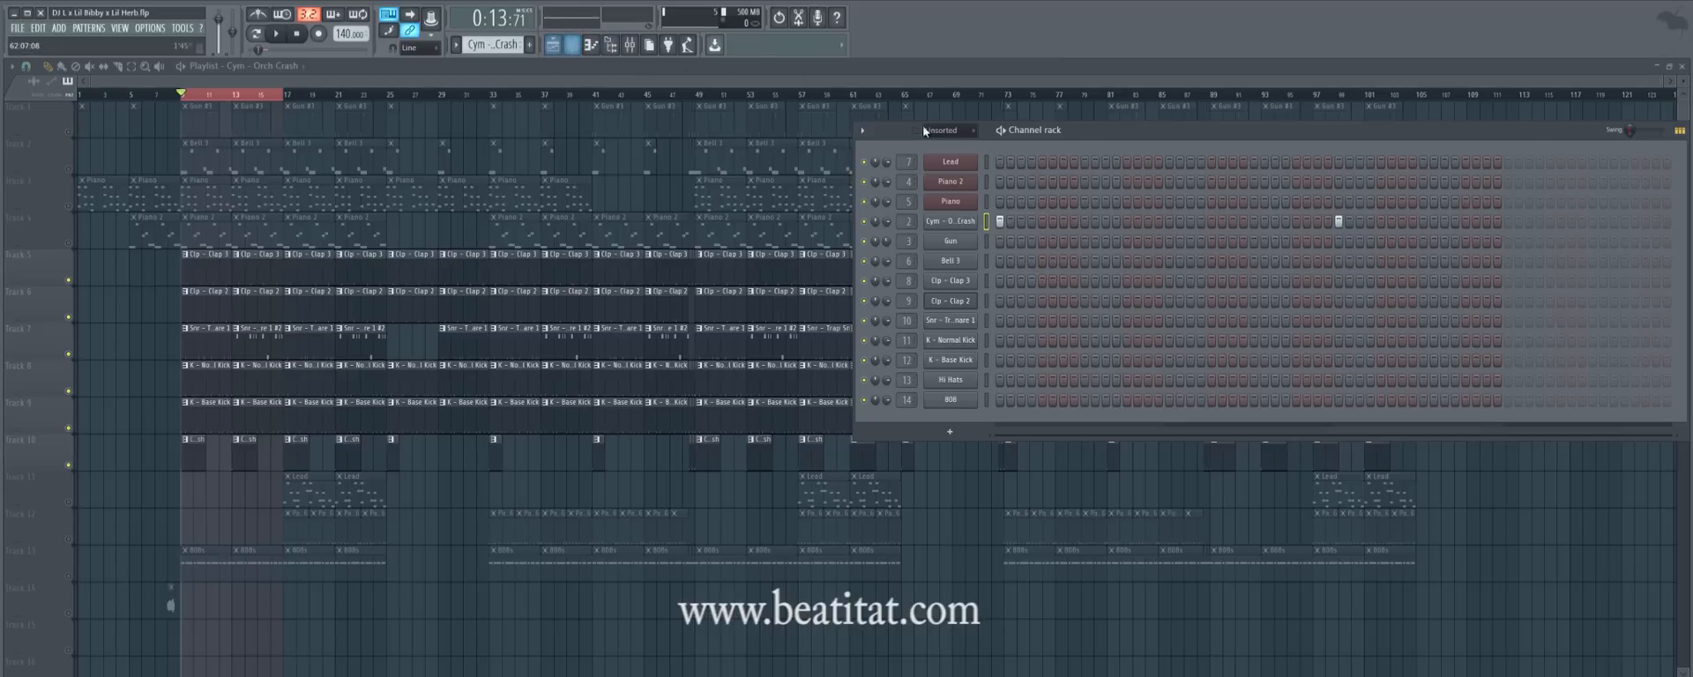
key(space)
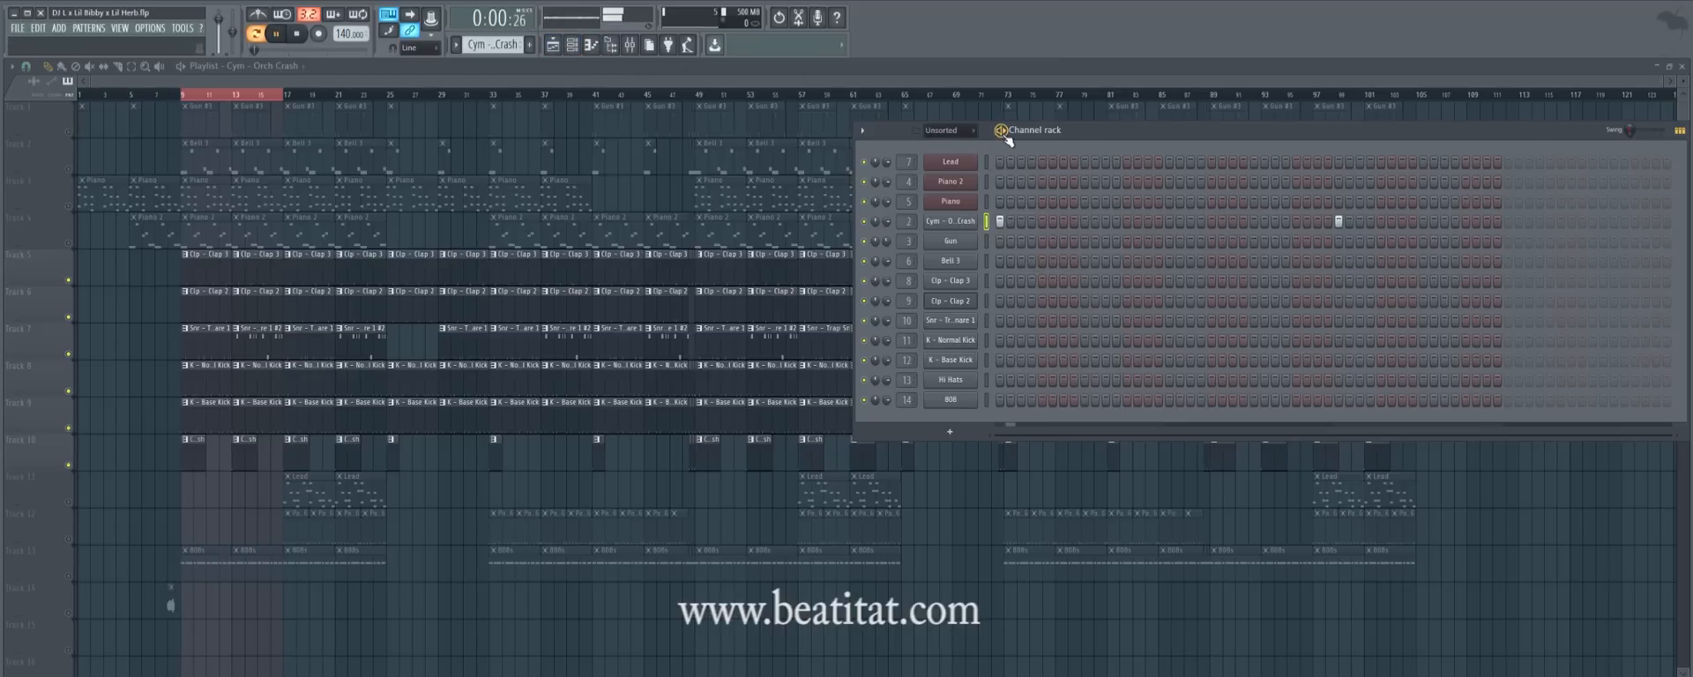
click(296, 34)
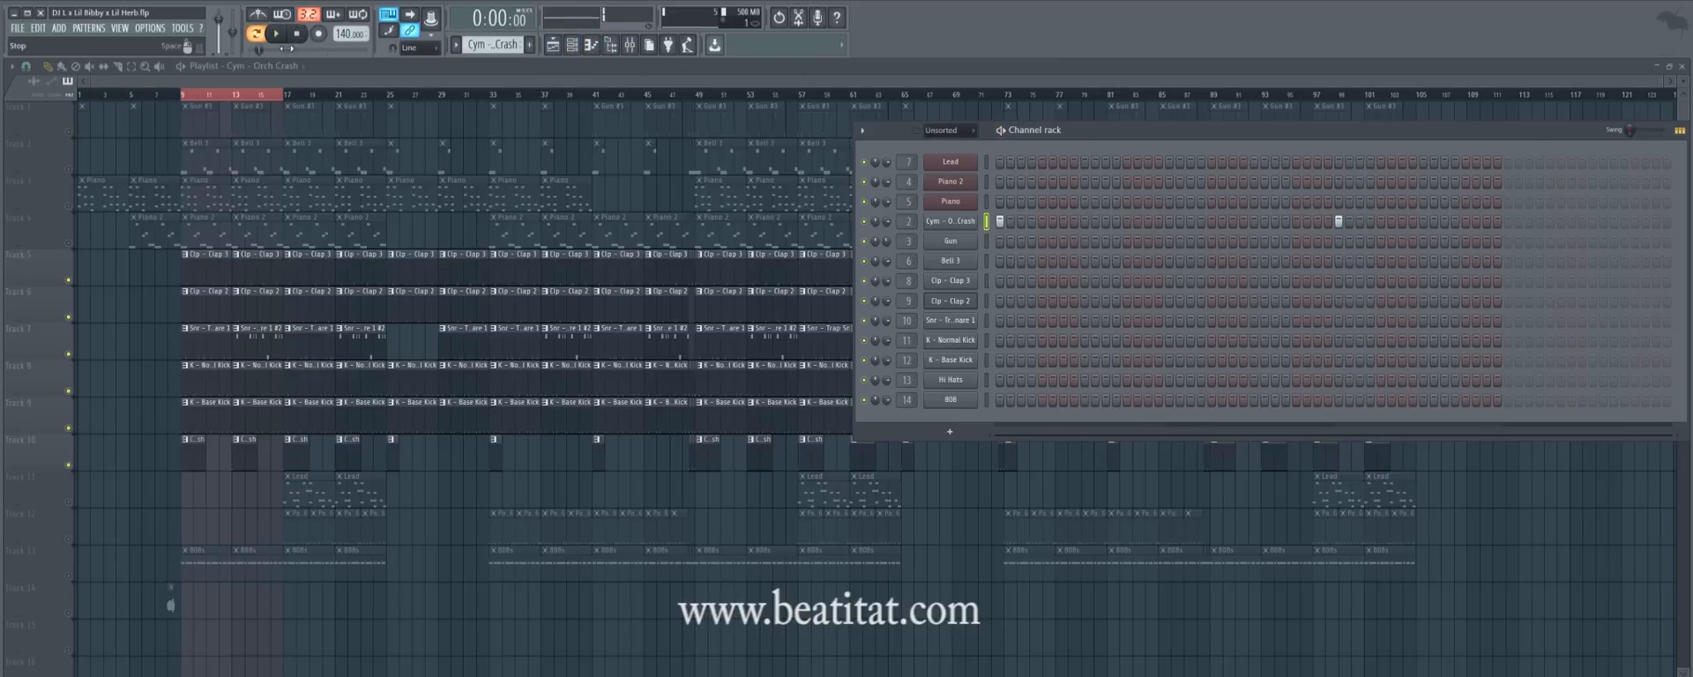
Unmute Track 1, play the looped section with the other active drums in song mode, and stop playback.
click(69, 132)
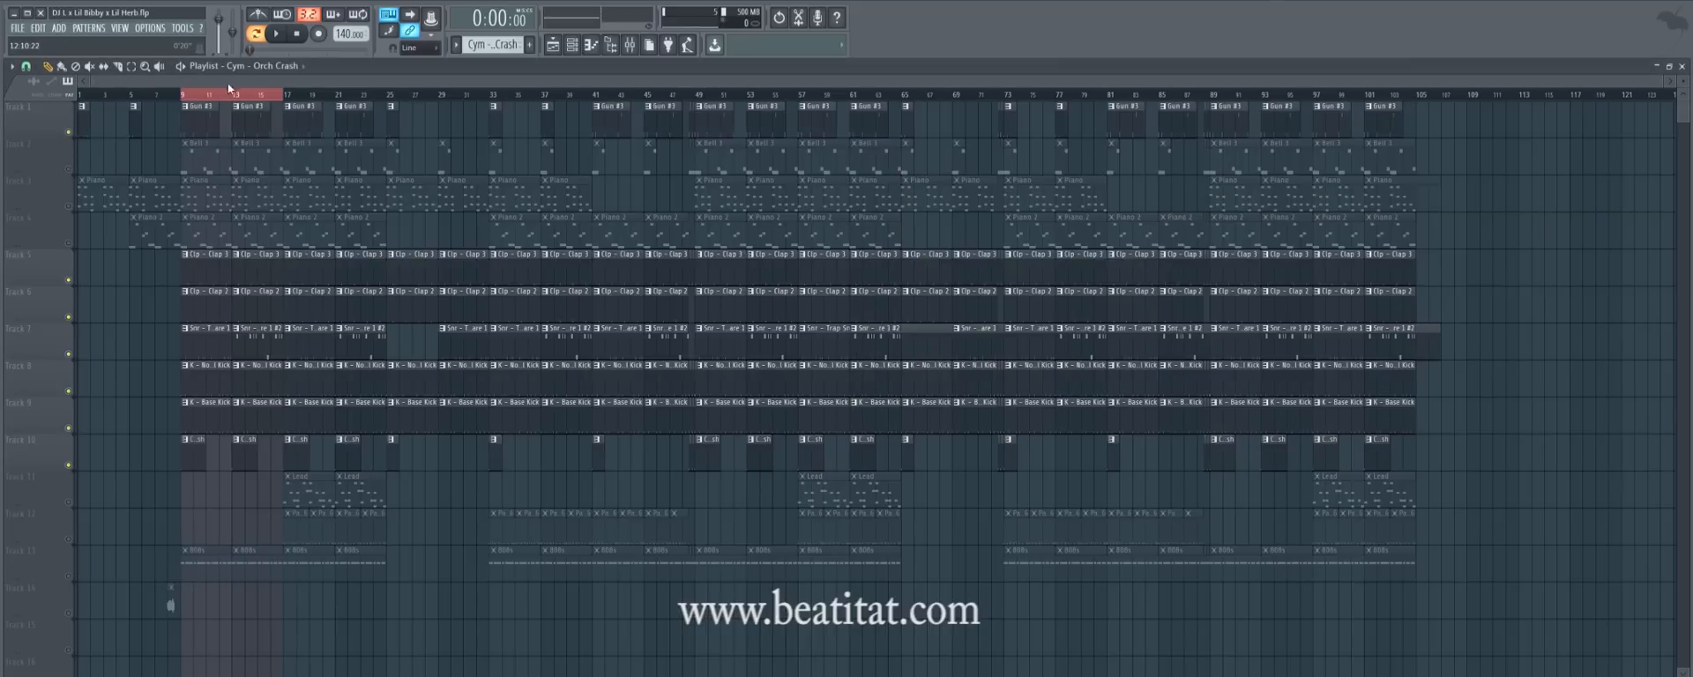
click(276, 34)
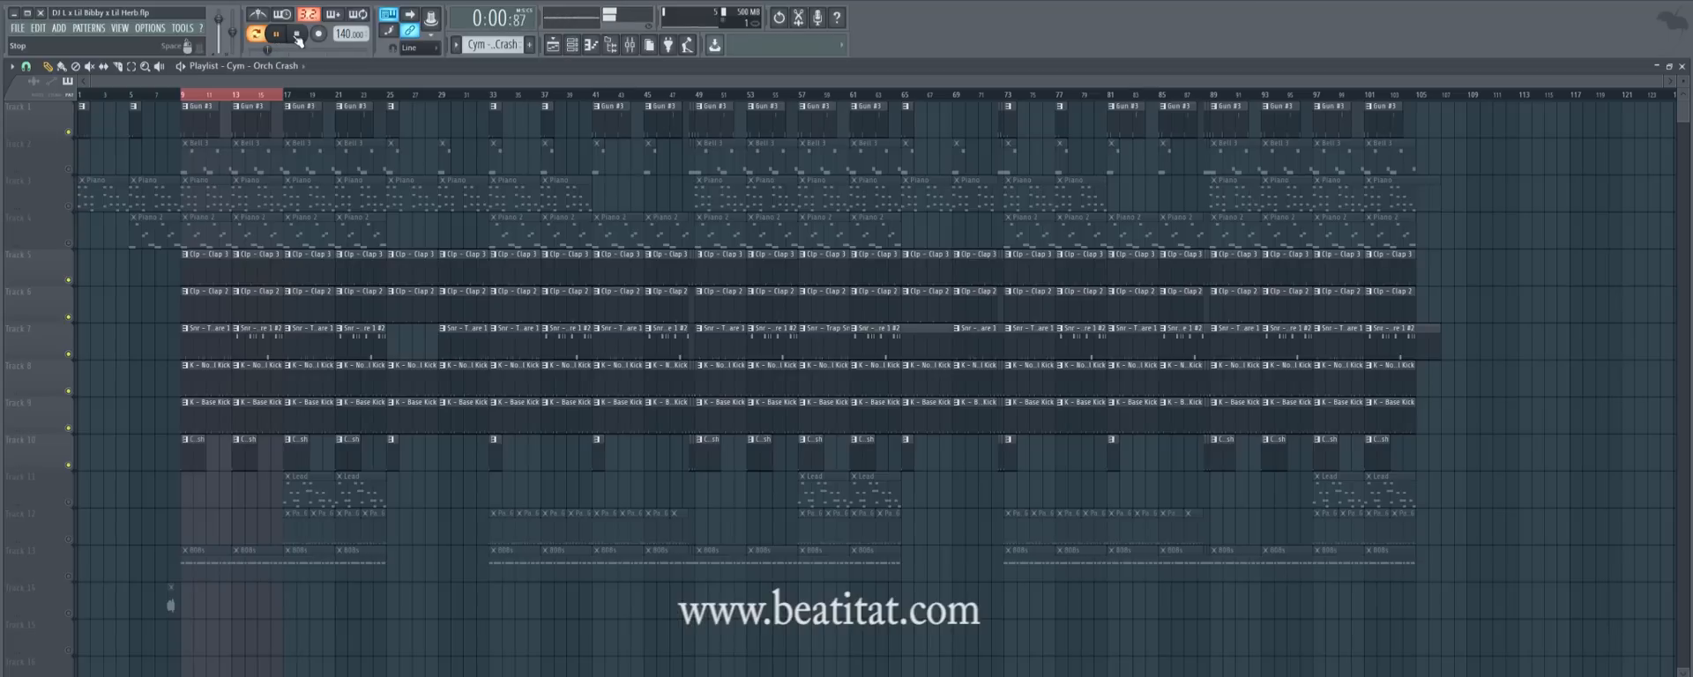
click(297, 36)
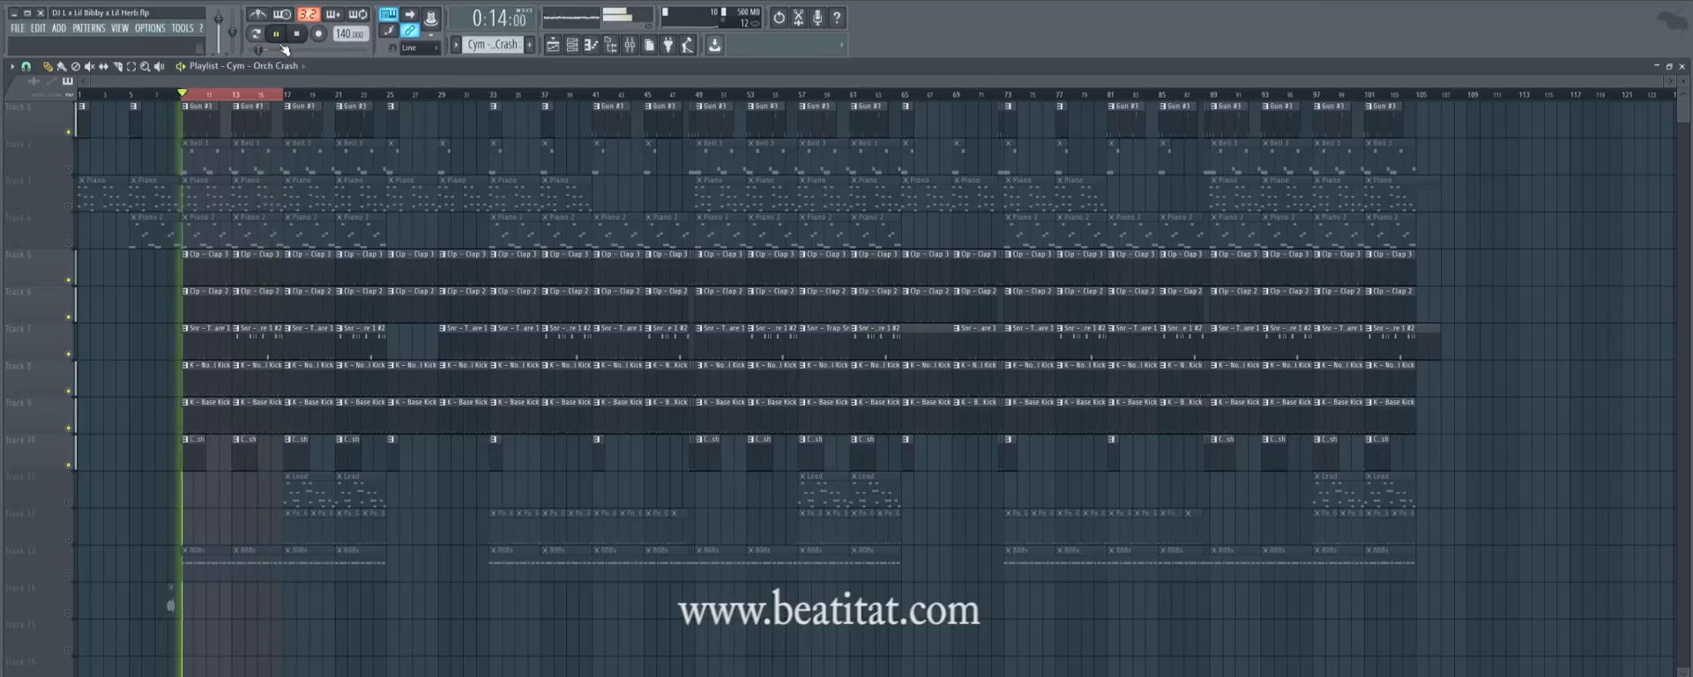
key(space)
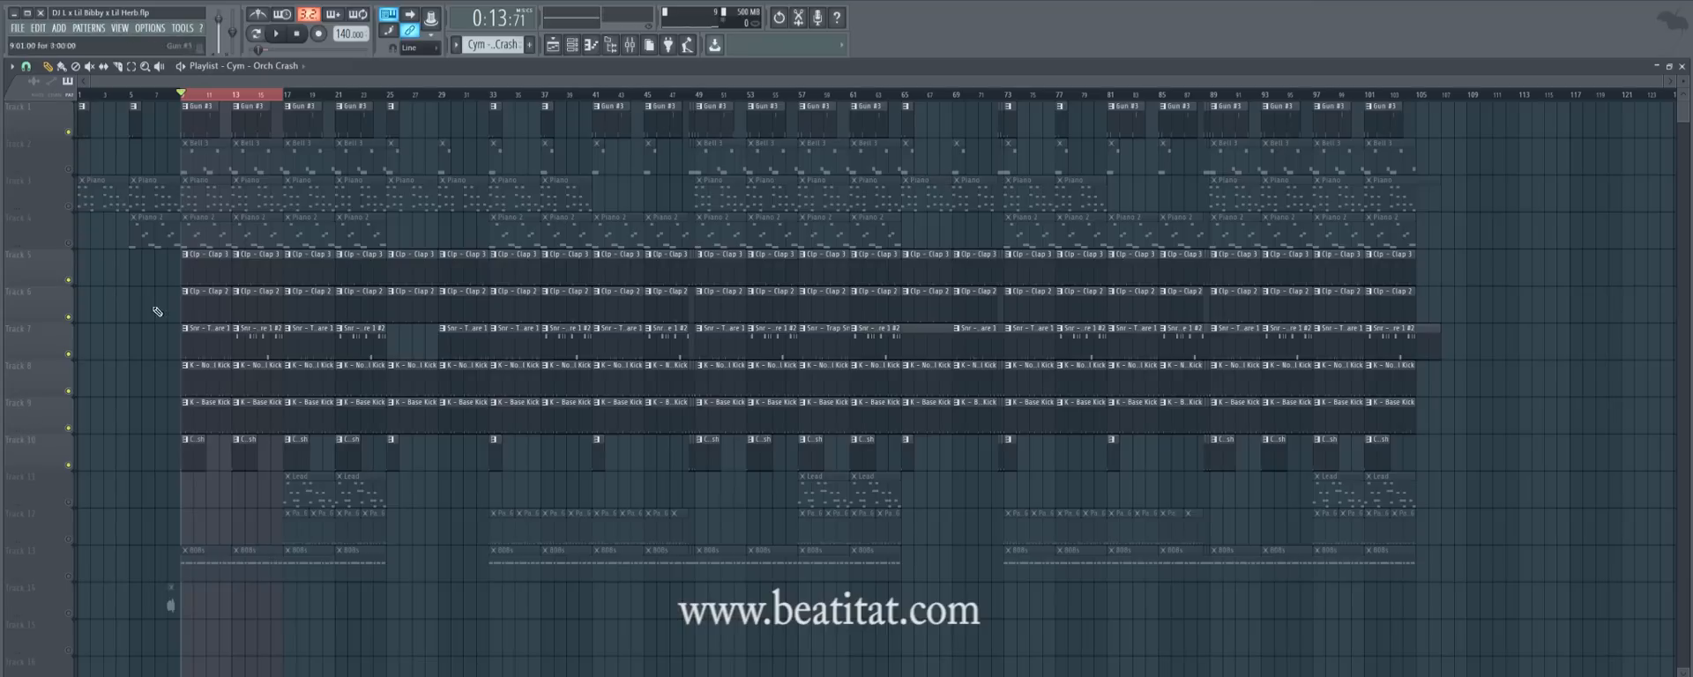
Unmute the 808s on Track 13, review the effects on the 808s mixer track and close the mixer.
click(68, 576)
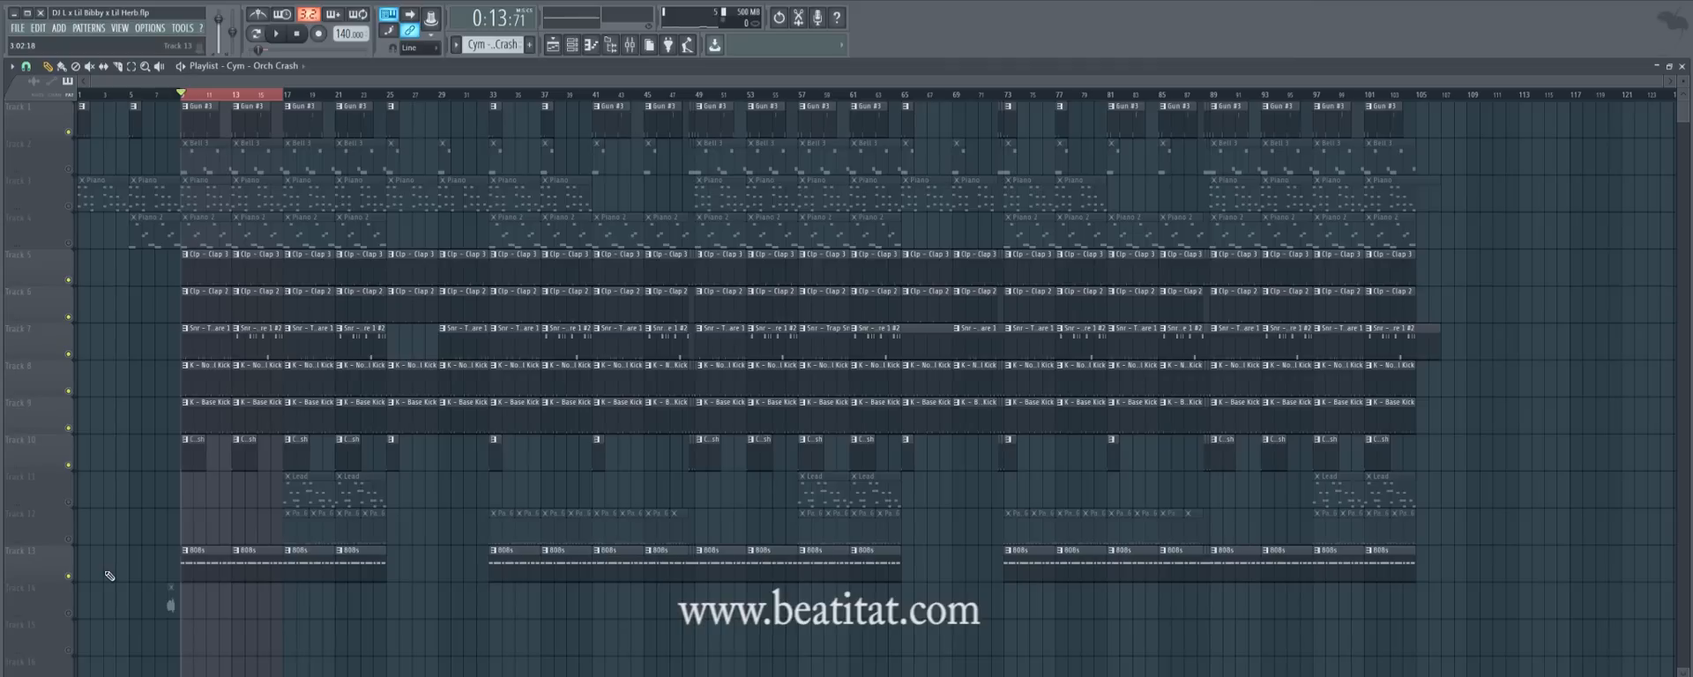
click(630, 44)
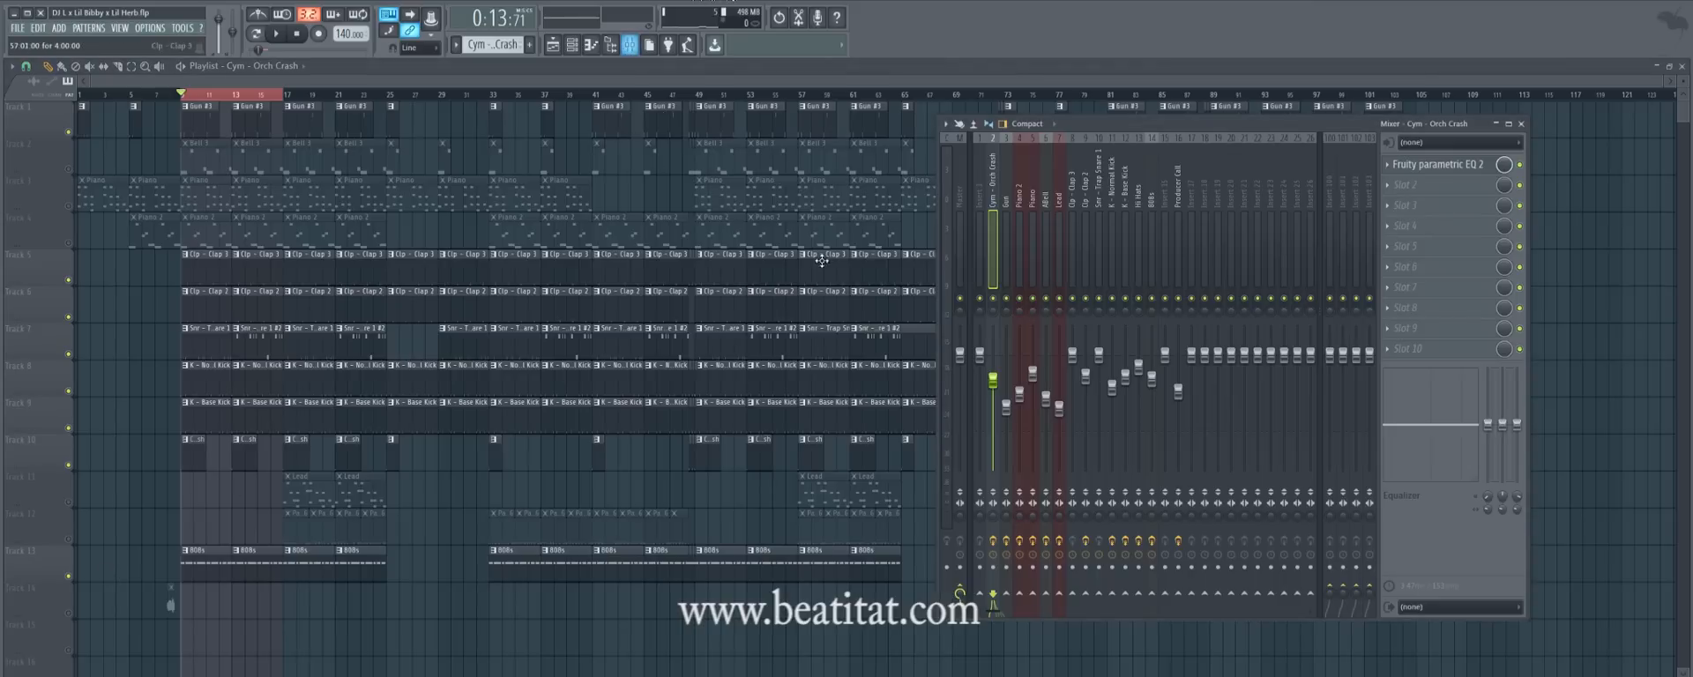
click(1151, 212)
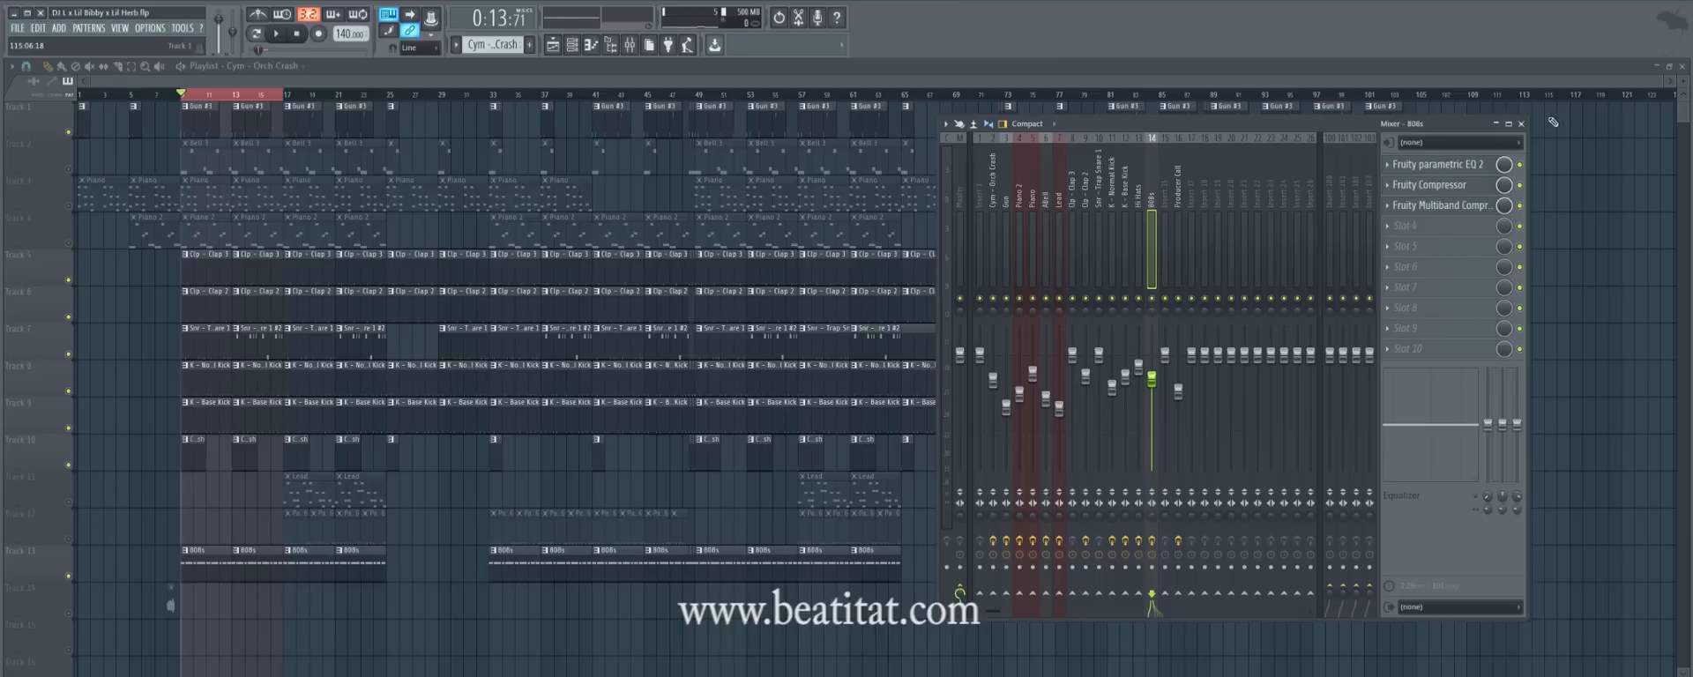
click(1520, 124)
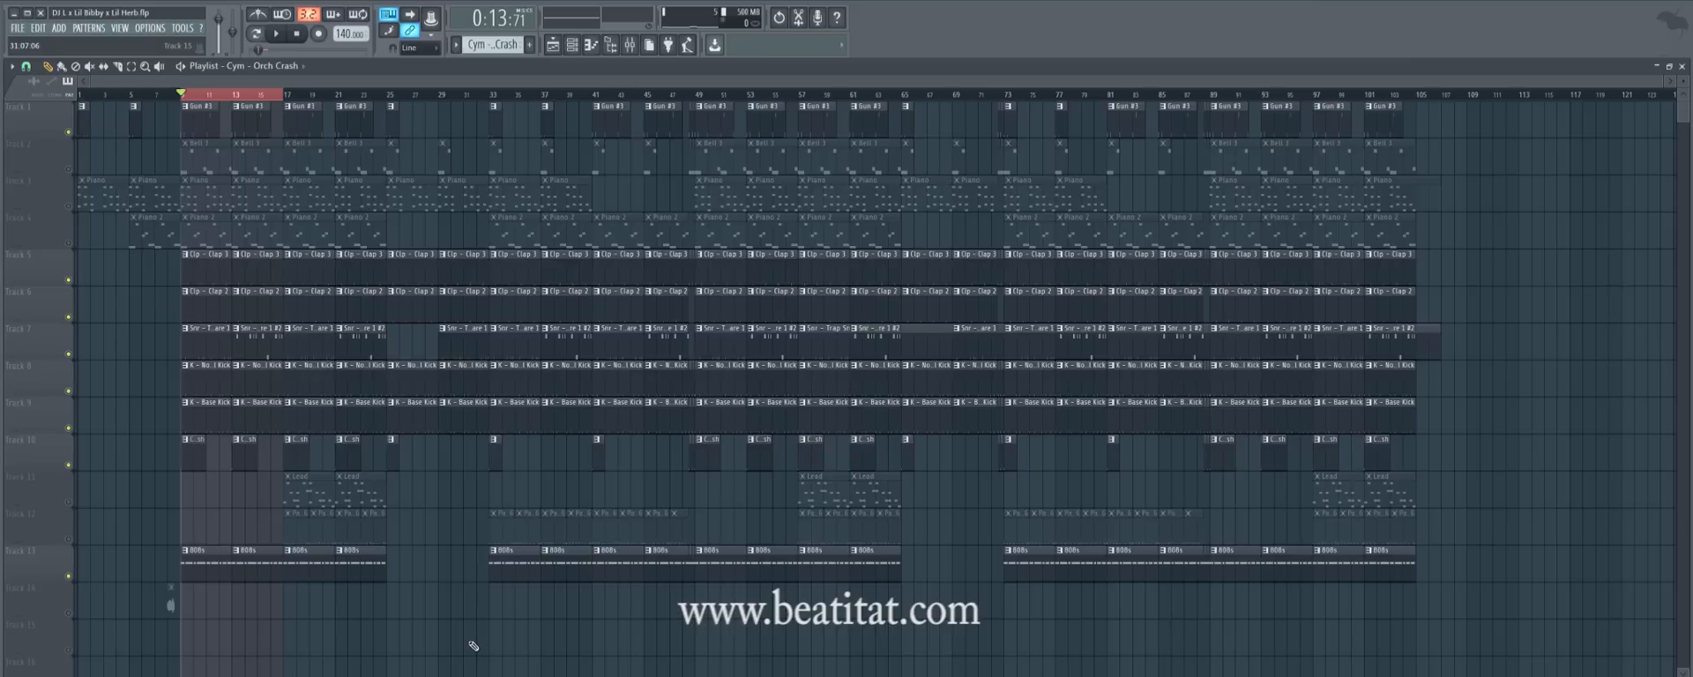
Open the 808s pattern from Track 13 and view its notes in the channel rack.
click(590, 45)
double_click(197, 564)
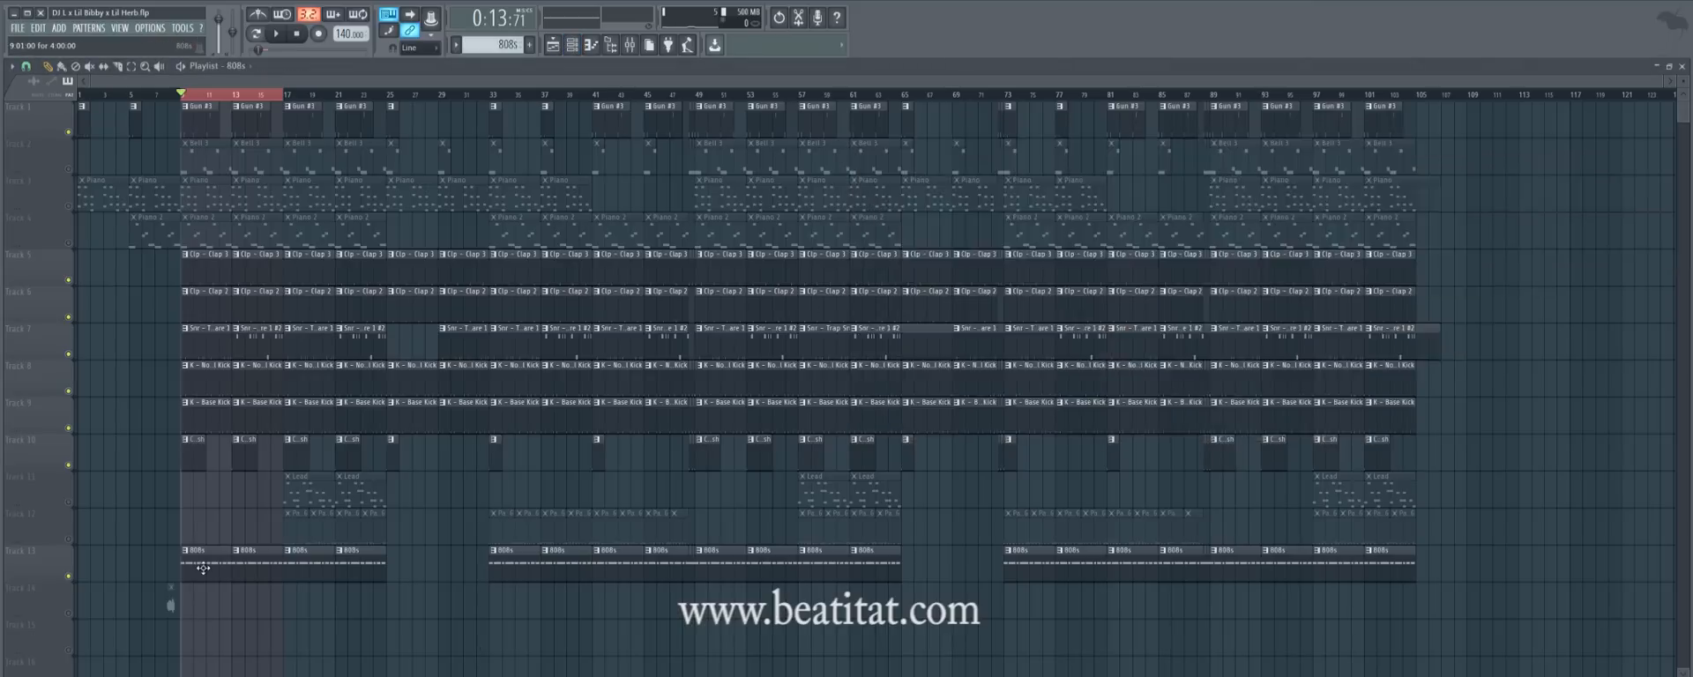
key(Escape)
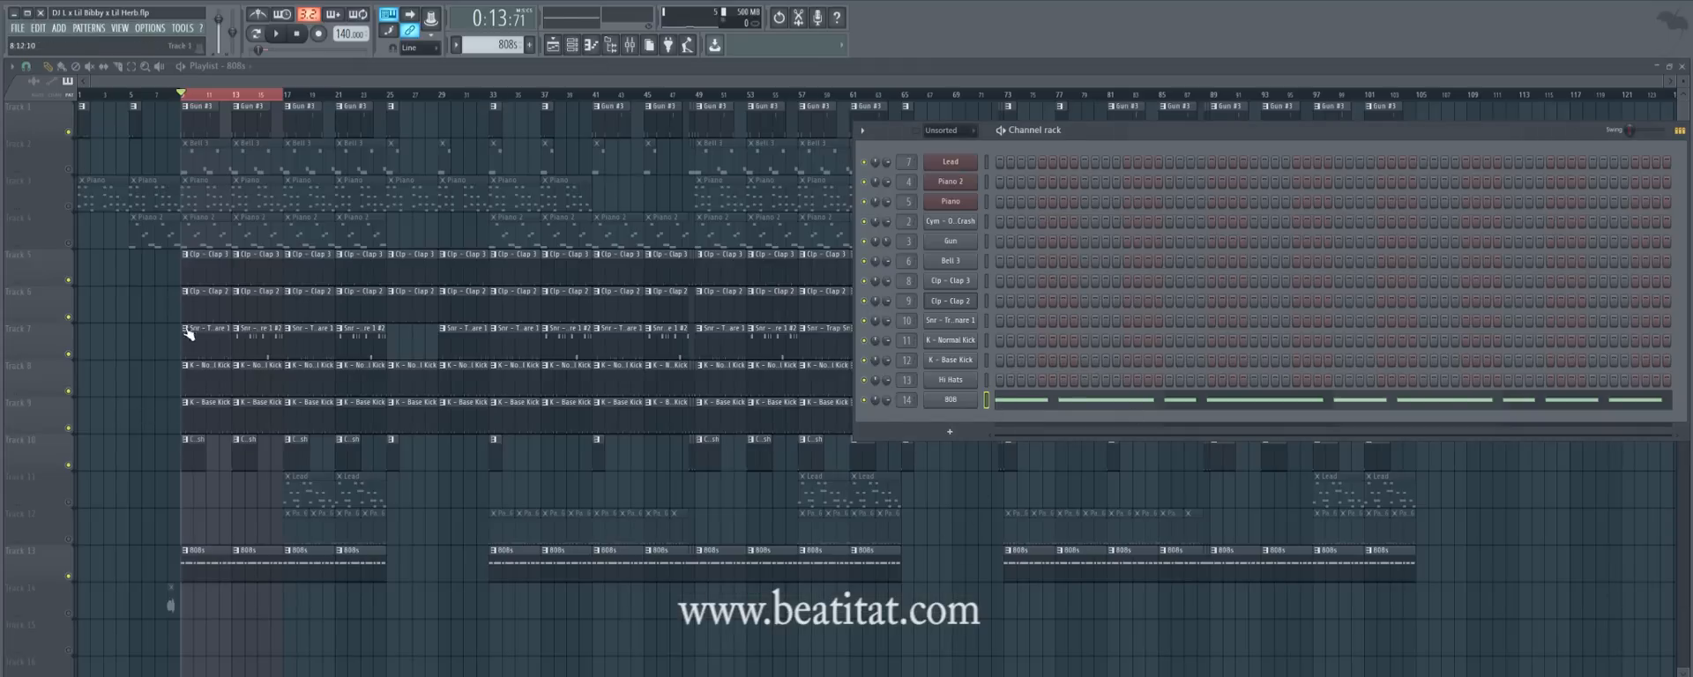
Open the Normal Kick pattern, copy the kick's steps and paste them into the 808 channel.
double_click(197, 382)
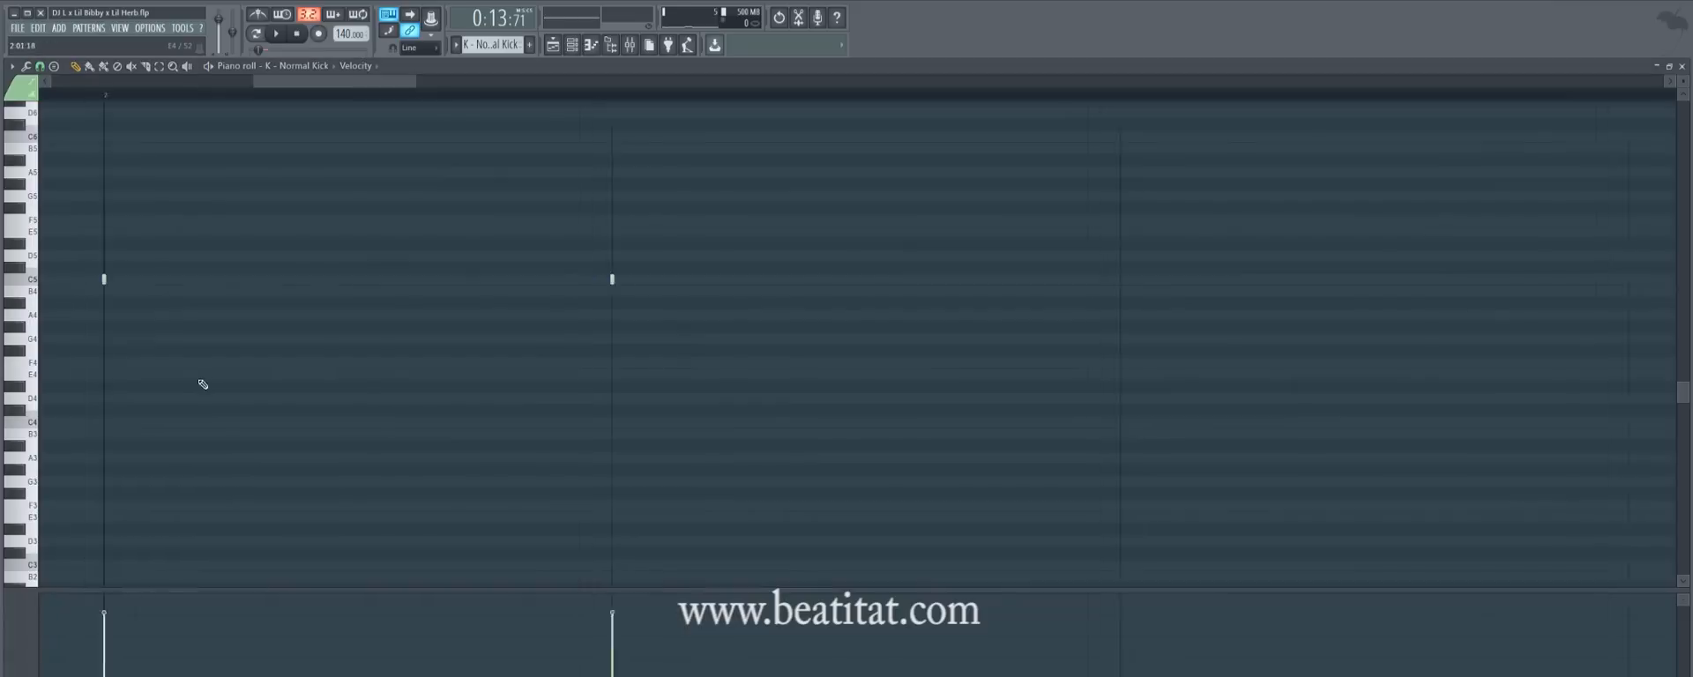
key(F7)
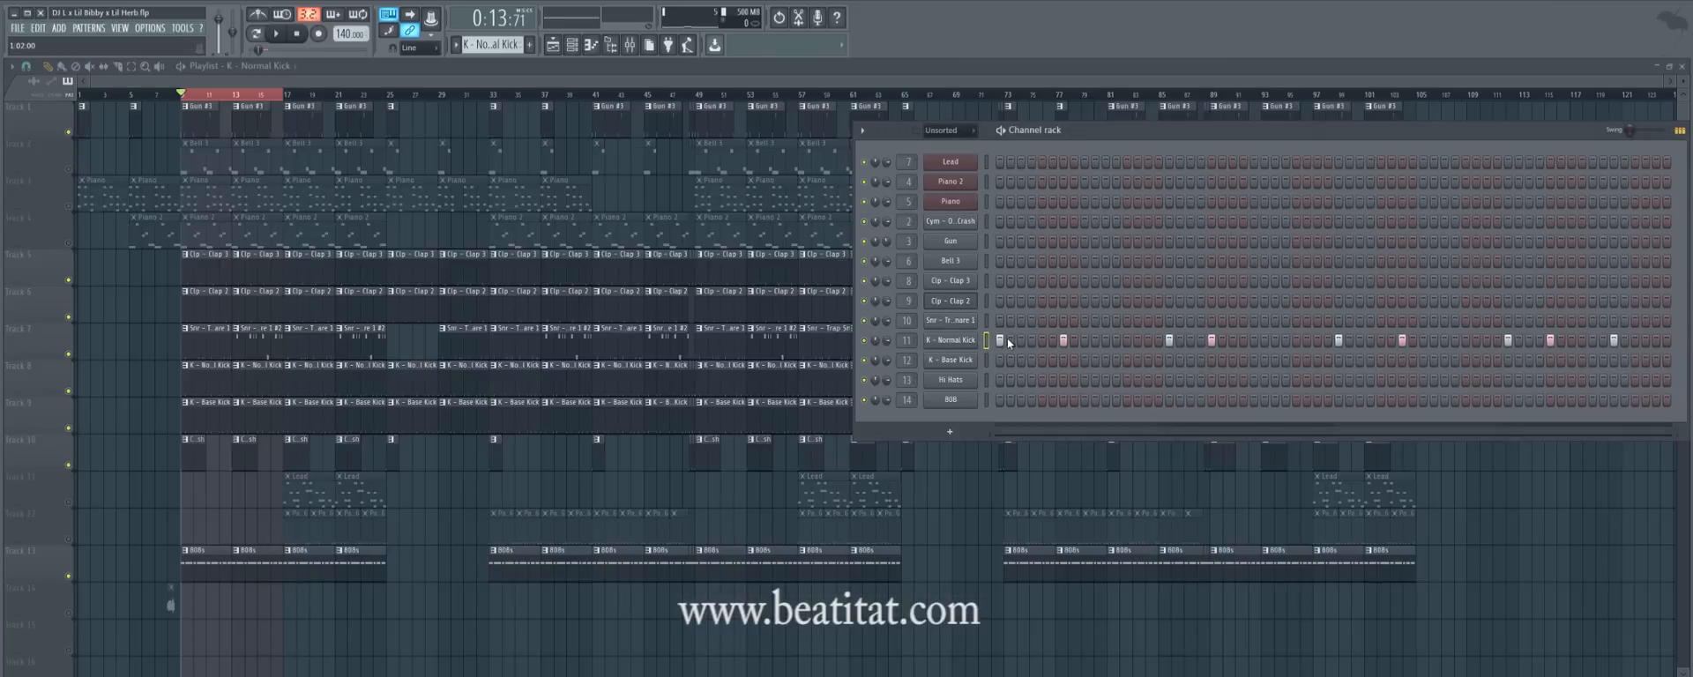
right_click(981, 338)
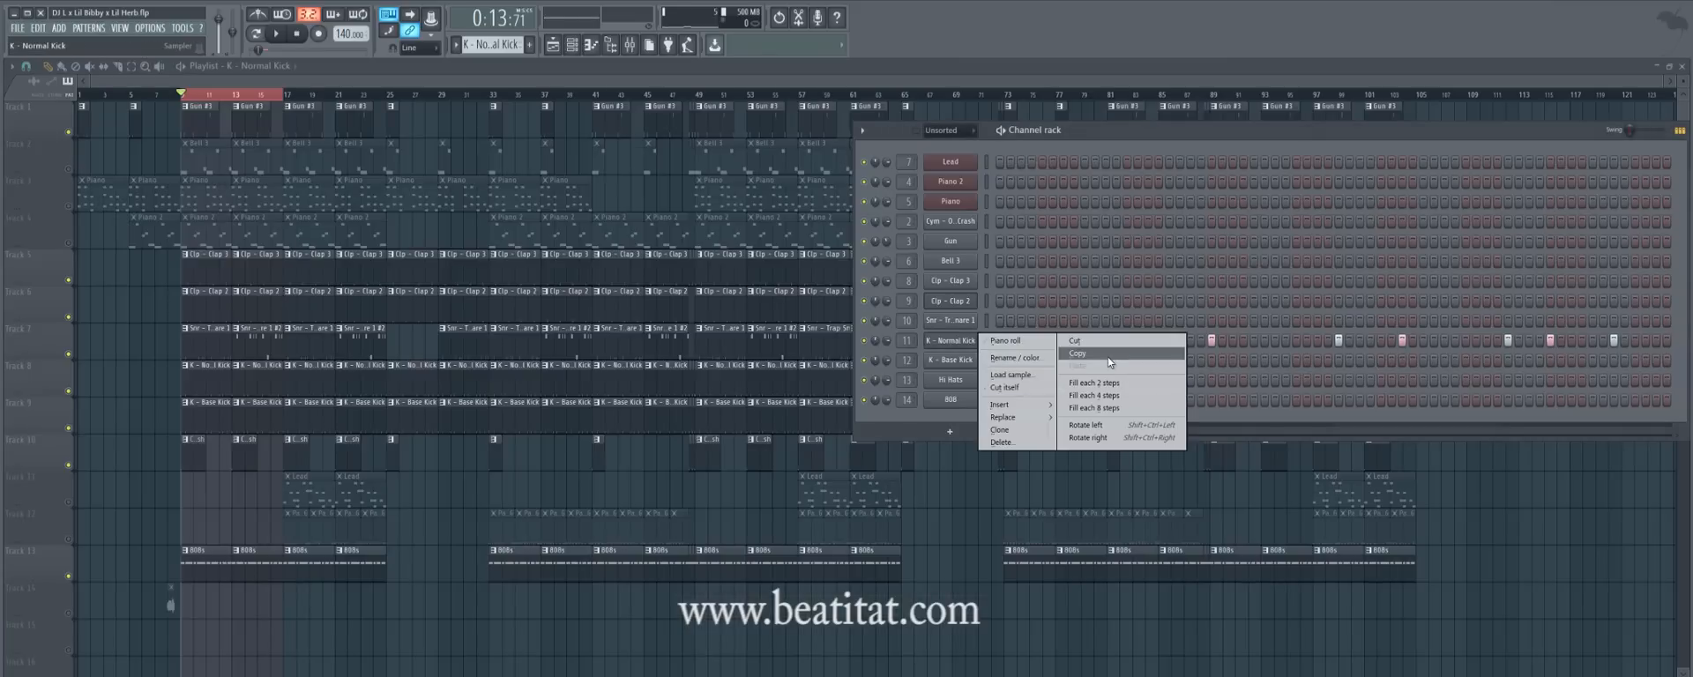
click(1023, 388)
right_click(975, 406)
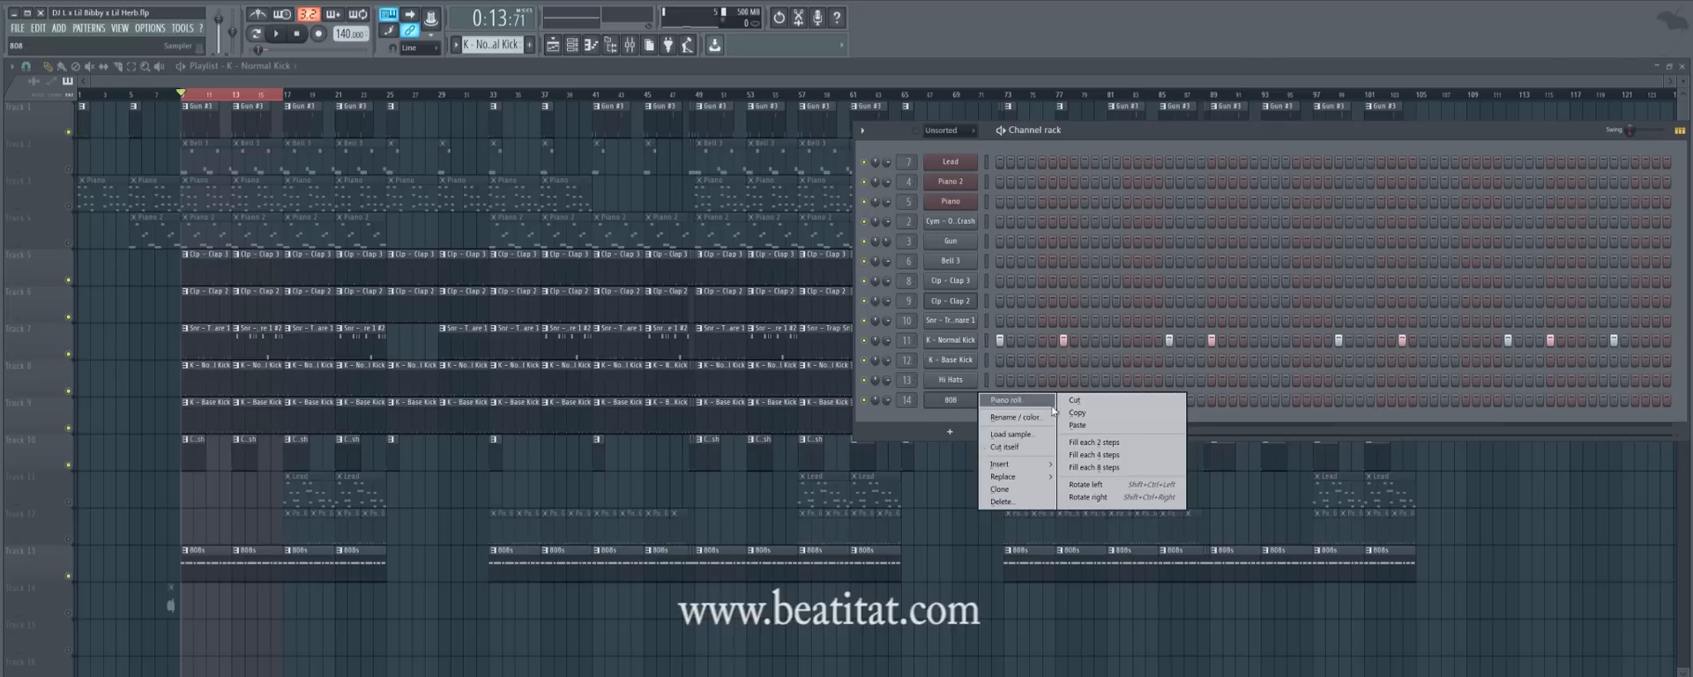
click(1097, 418)
Open the 808 channel's settings, review its sample waveform and volume envelope, and close them.
right_click(947, 399)
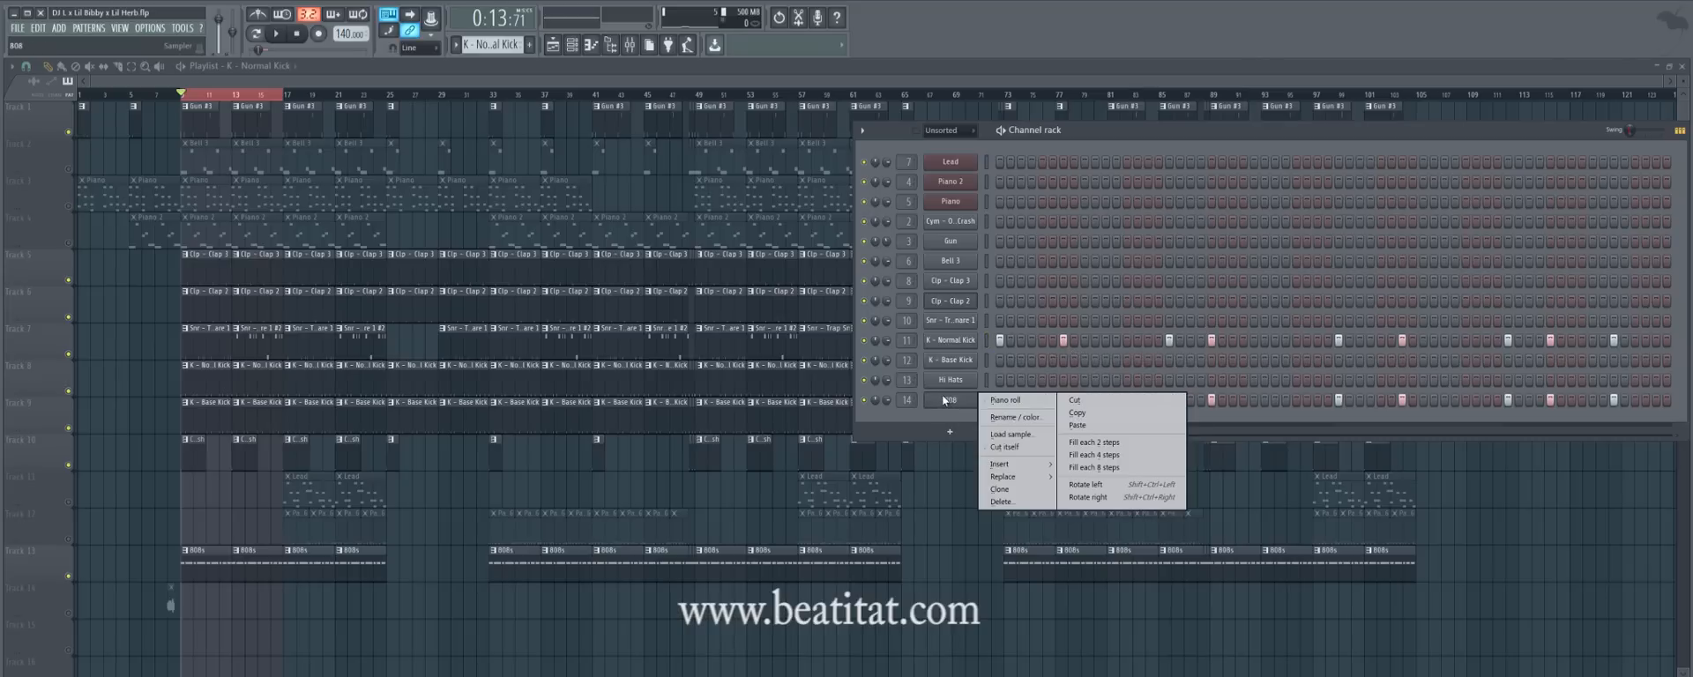
click(950, 399)
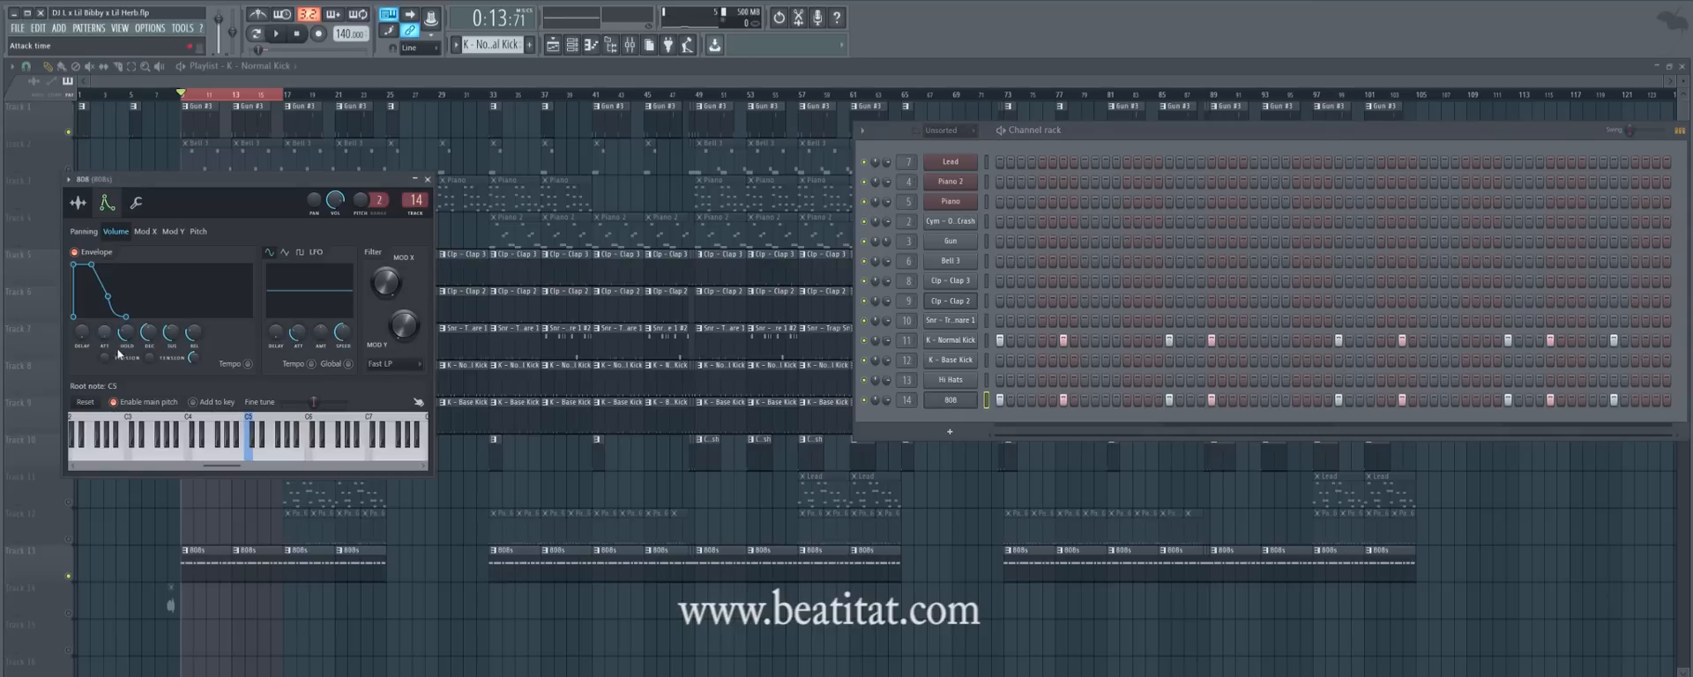
click(78, 203)
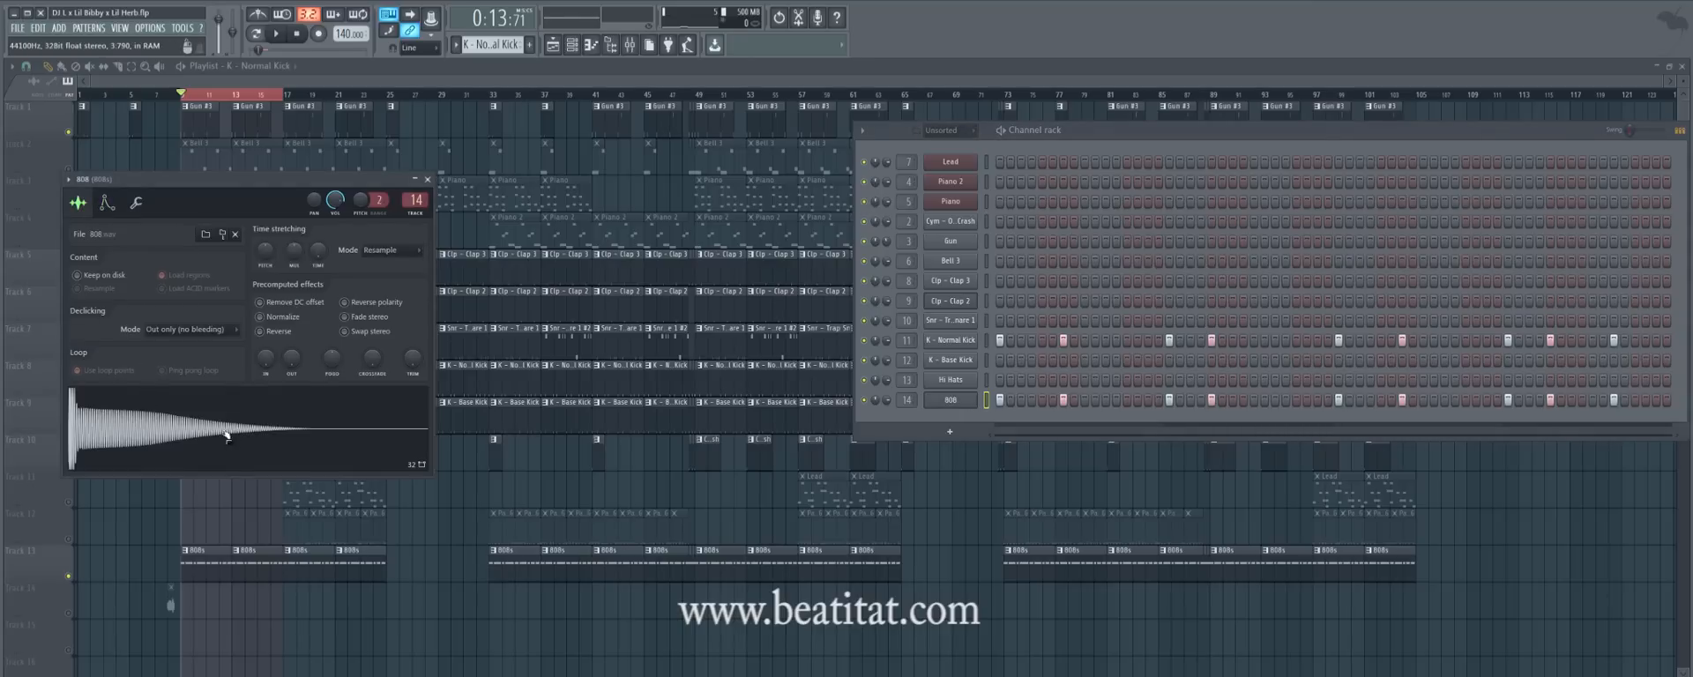
click(106, 204)
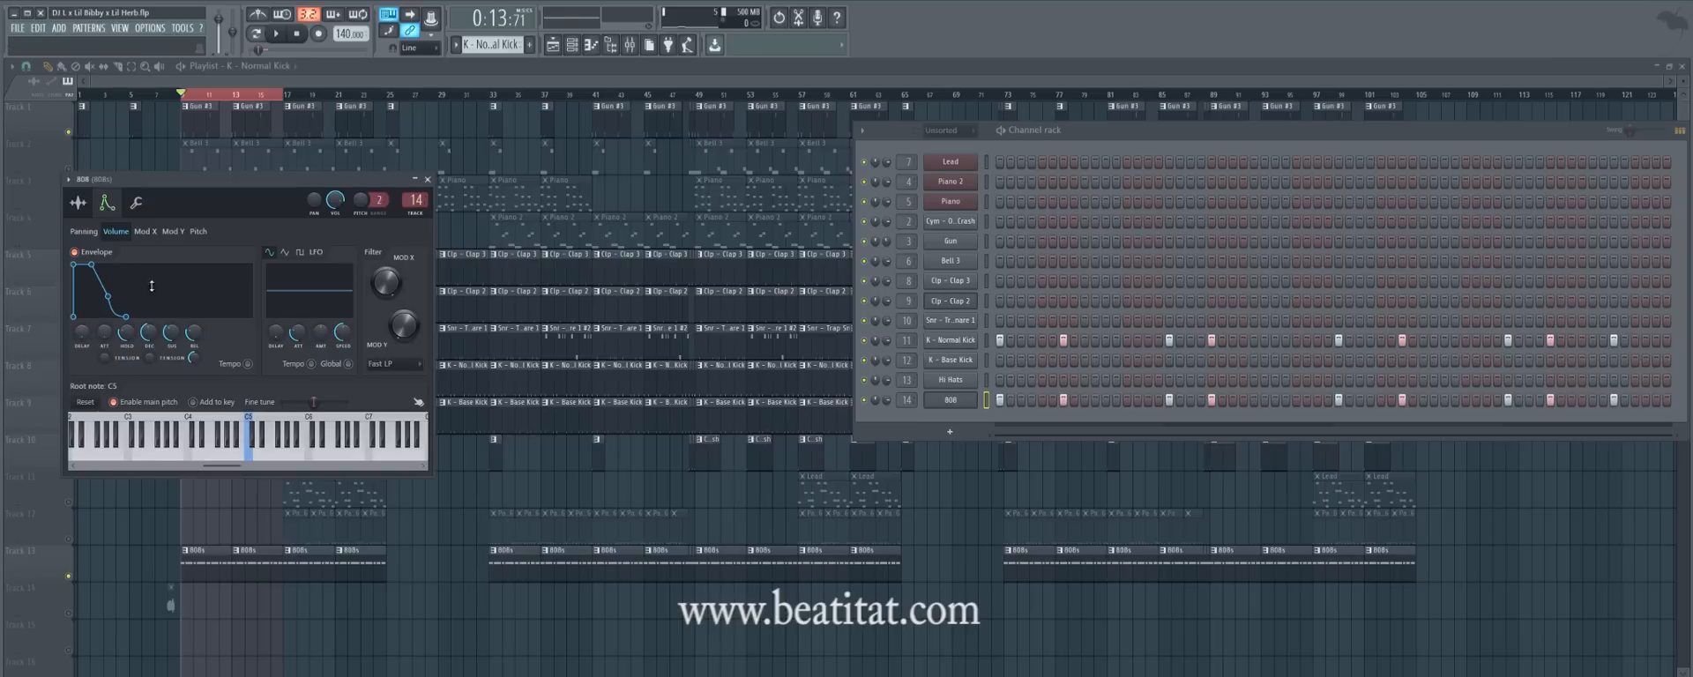
click(427, 179)
Open the 808 notes in the piano roll, join them end to end and extend the last note to bar 5.
right_click(963, 401)
click(1001, 401)
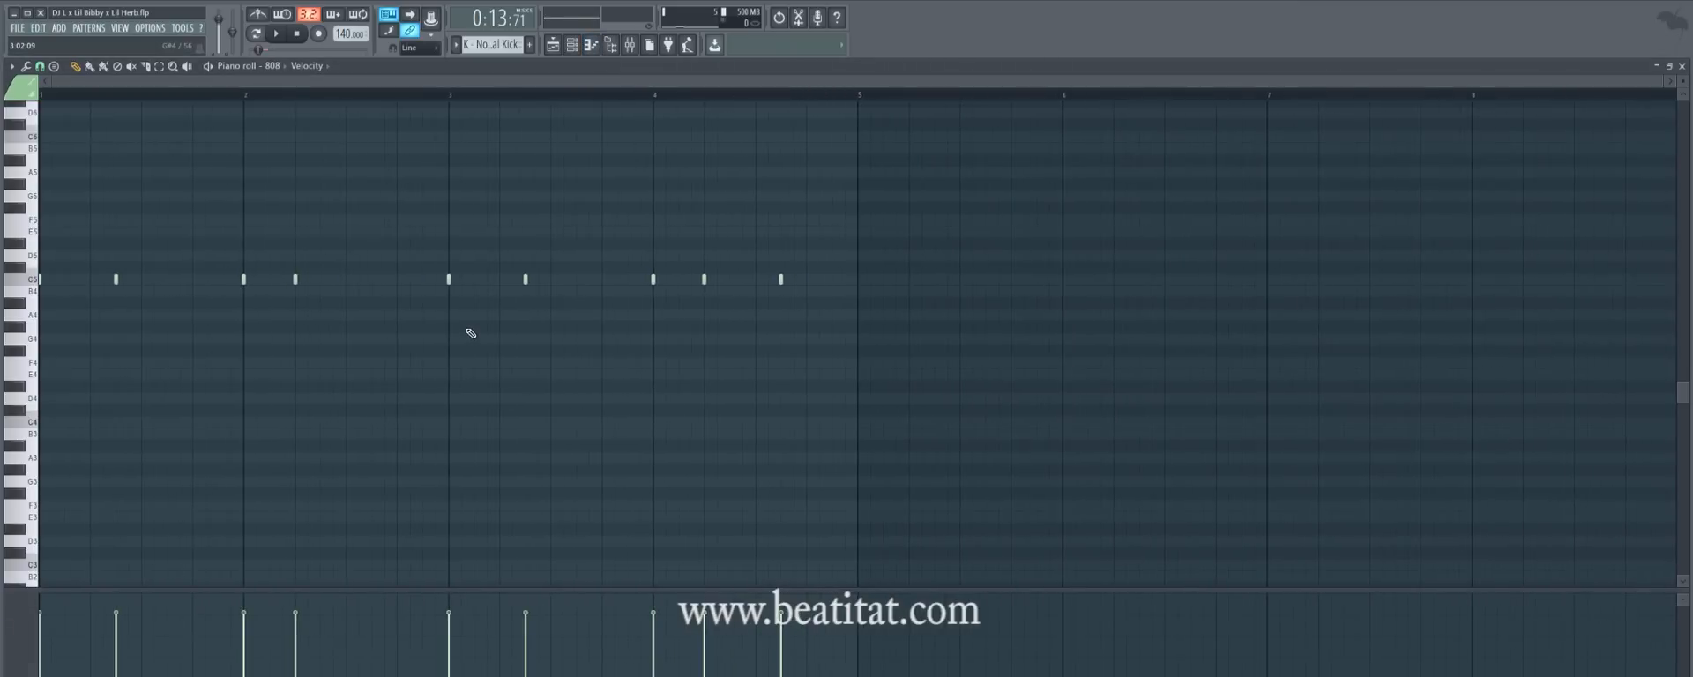
key(ctrl+a)
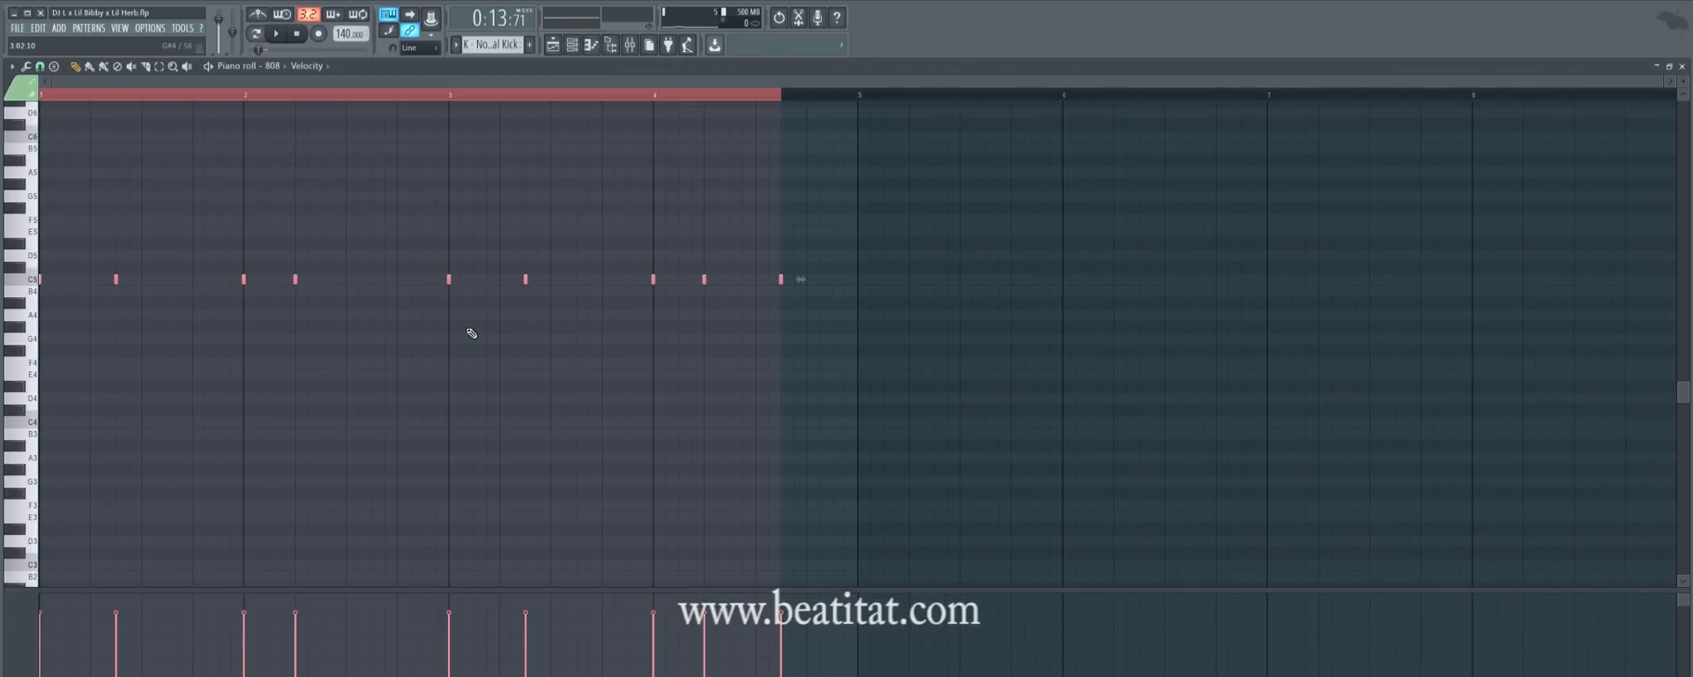
key(ctrl+l)
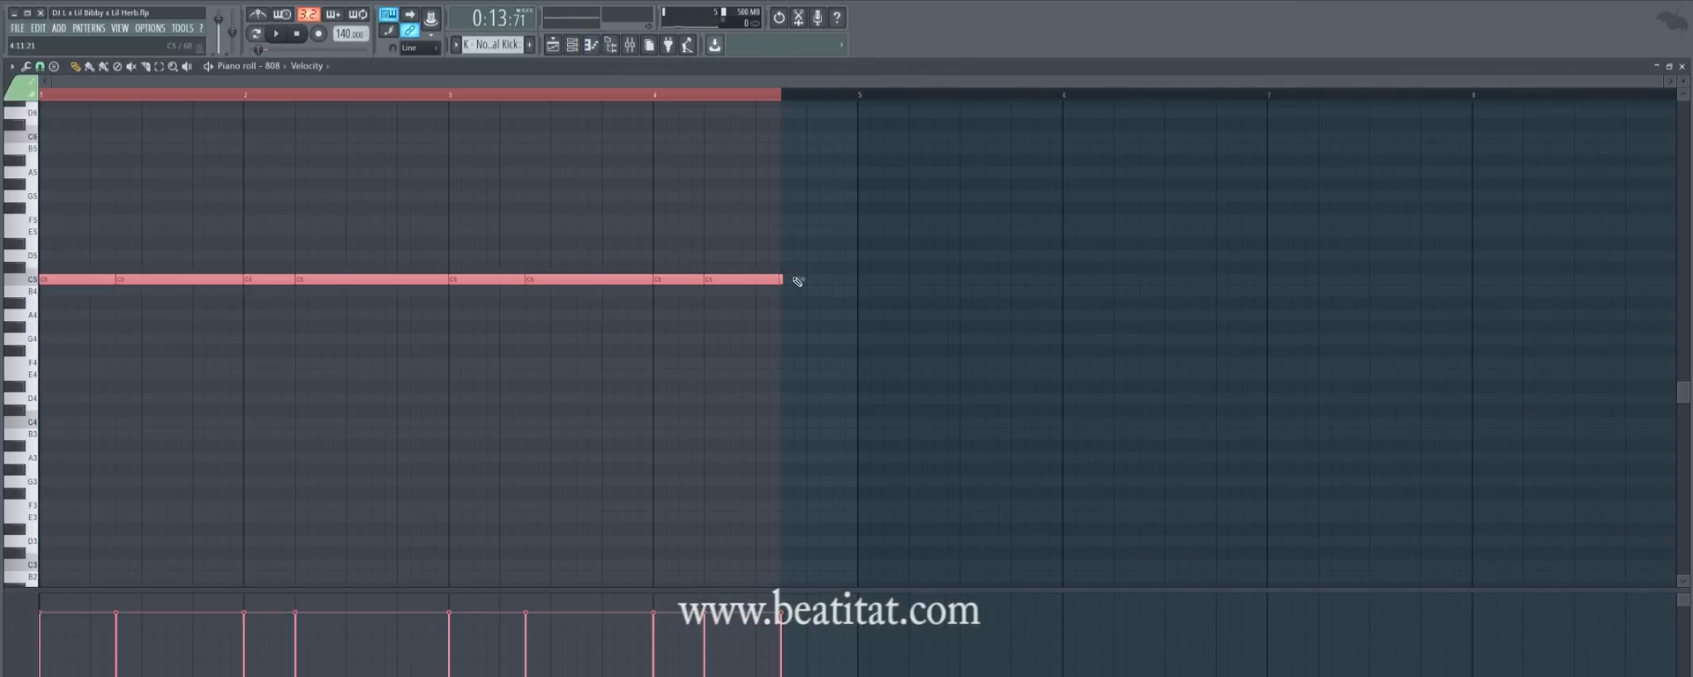
key(ctrl+d)
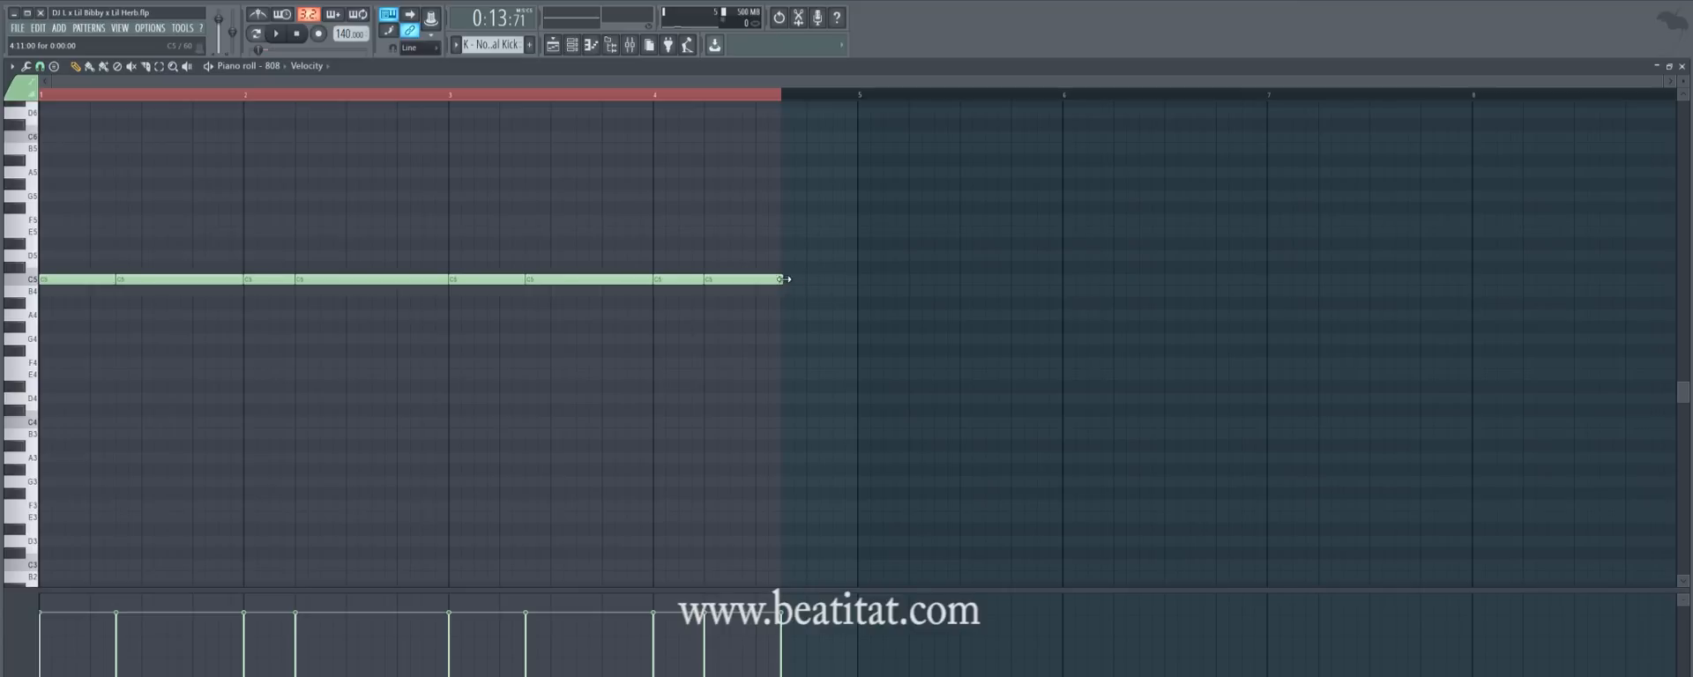
click(787, 281)
Select all the 808 notes and shorten them together by about two steps, leaving a gap after each.
click(50, 92)
key(ctrl+a)
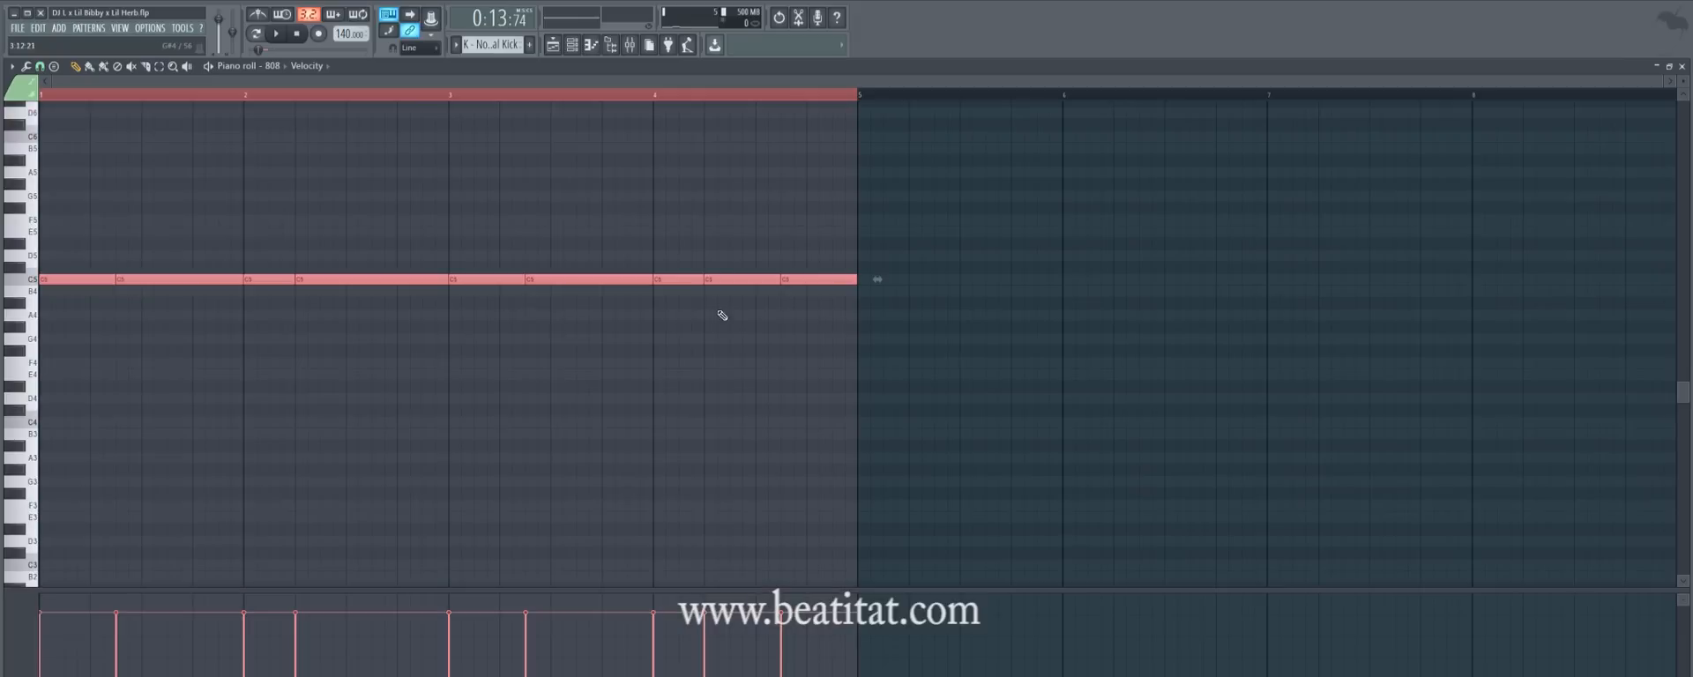
drag(855, 280, 830, 279)
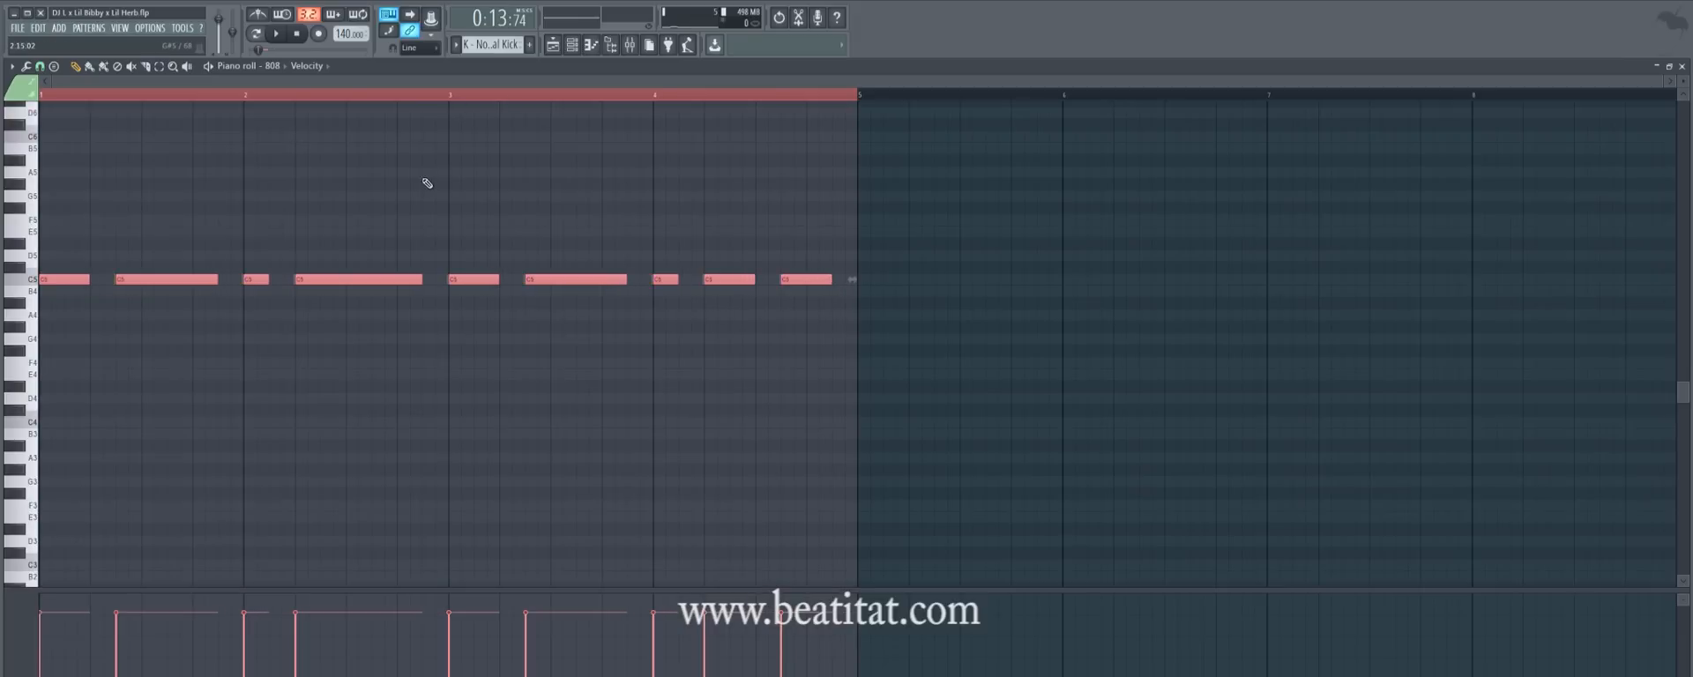
Play the 808 notes with the kick, delete the 808 notes and return to the playlist.
key(space)
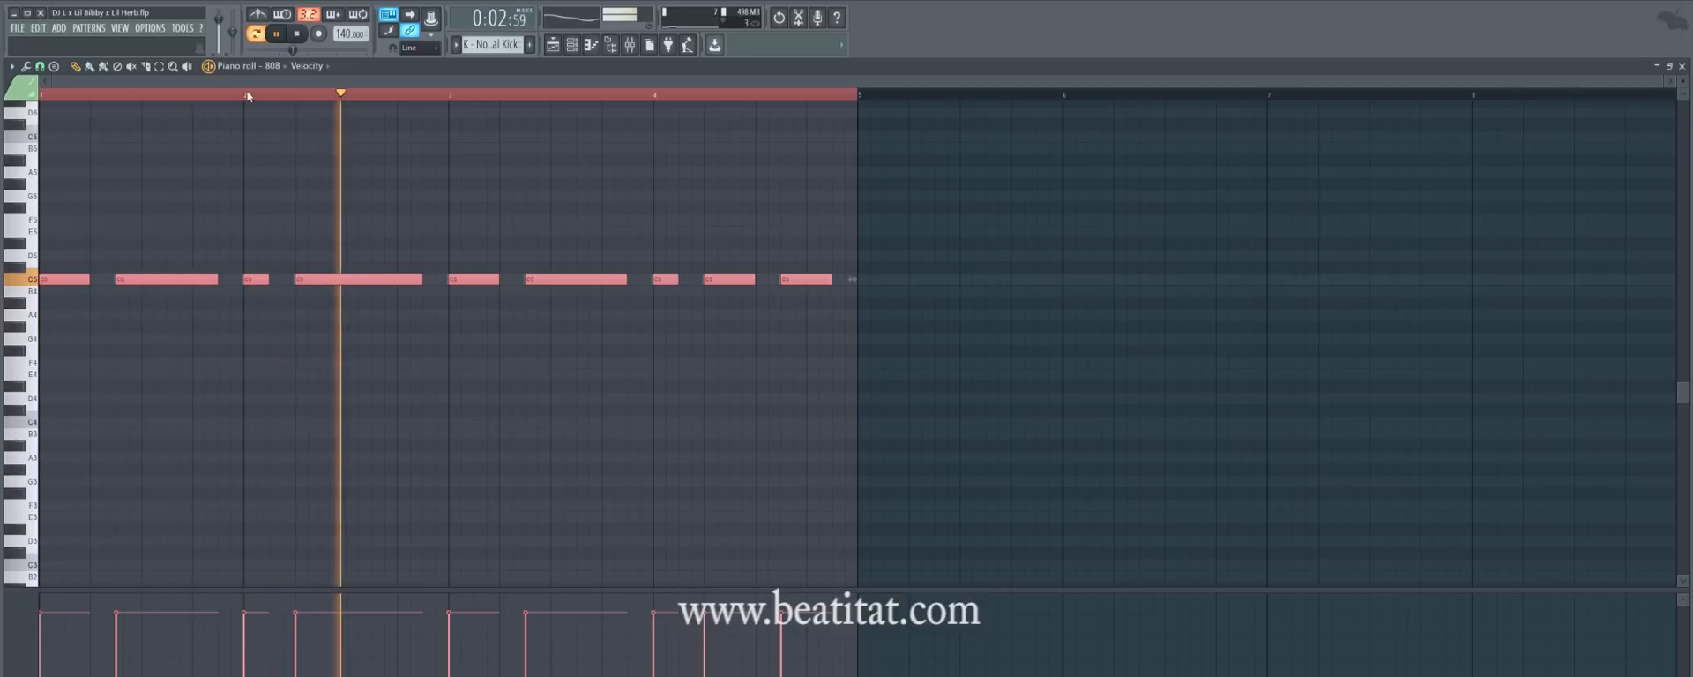
key(space)
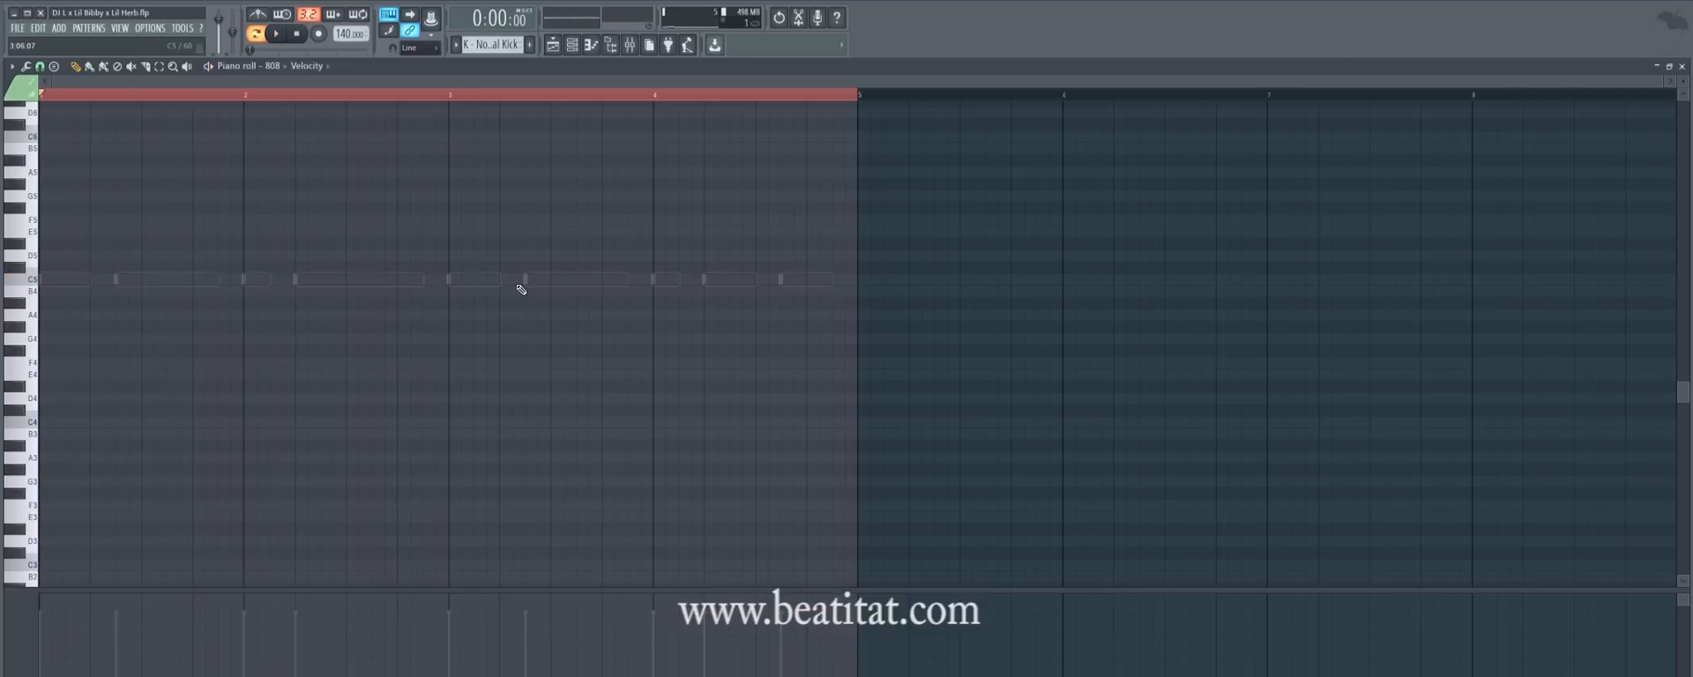
key(F5)
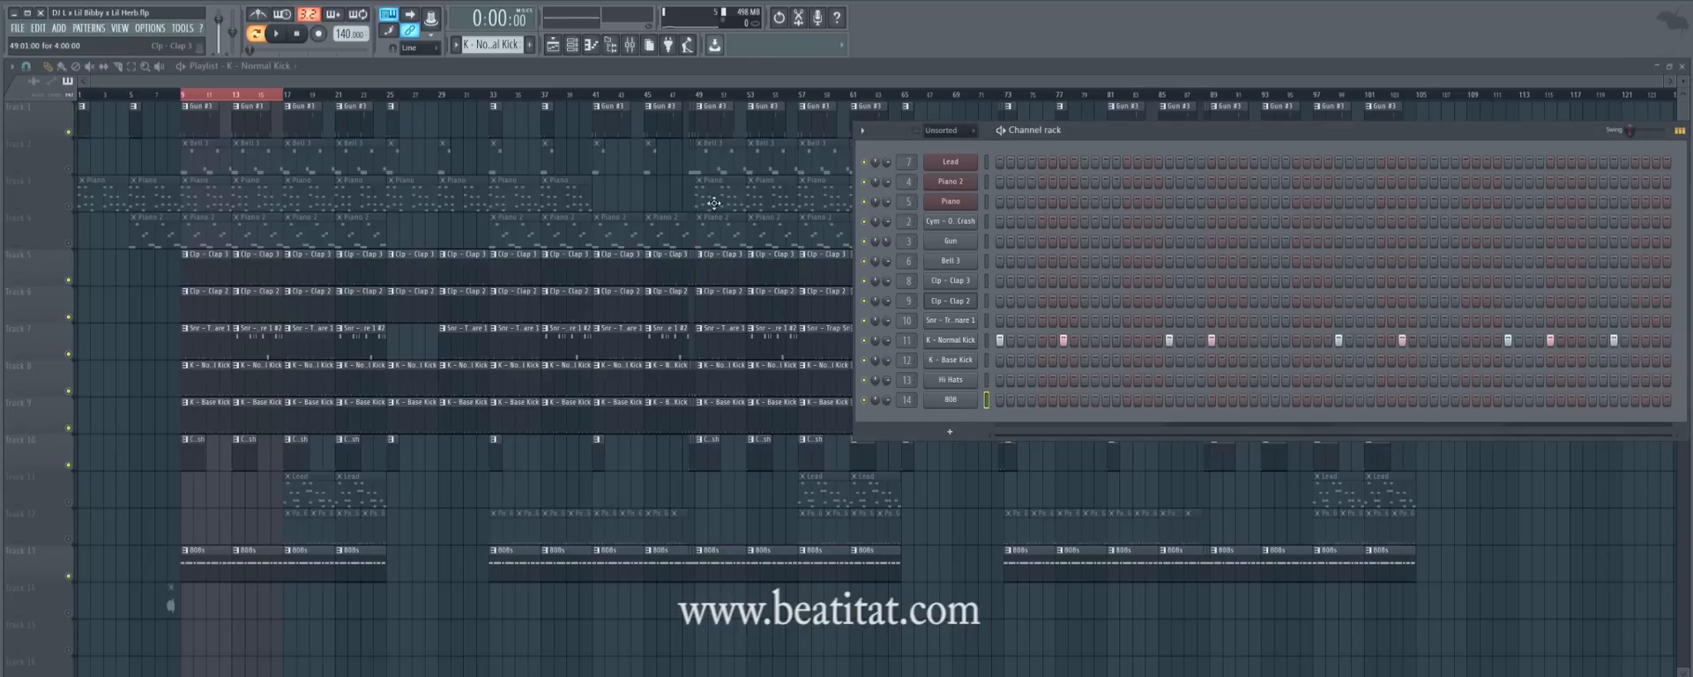
Open the mixer on the 808s track to review its effects, with the channel rack open behind it.
click(629, 44)
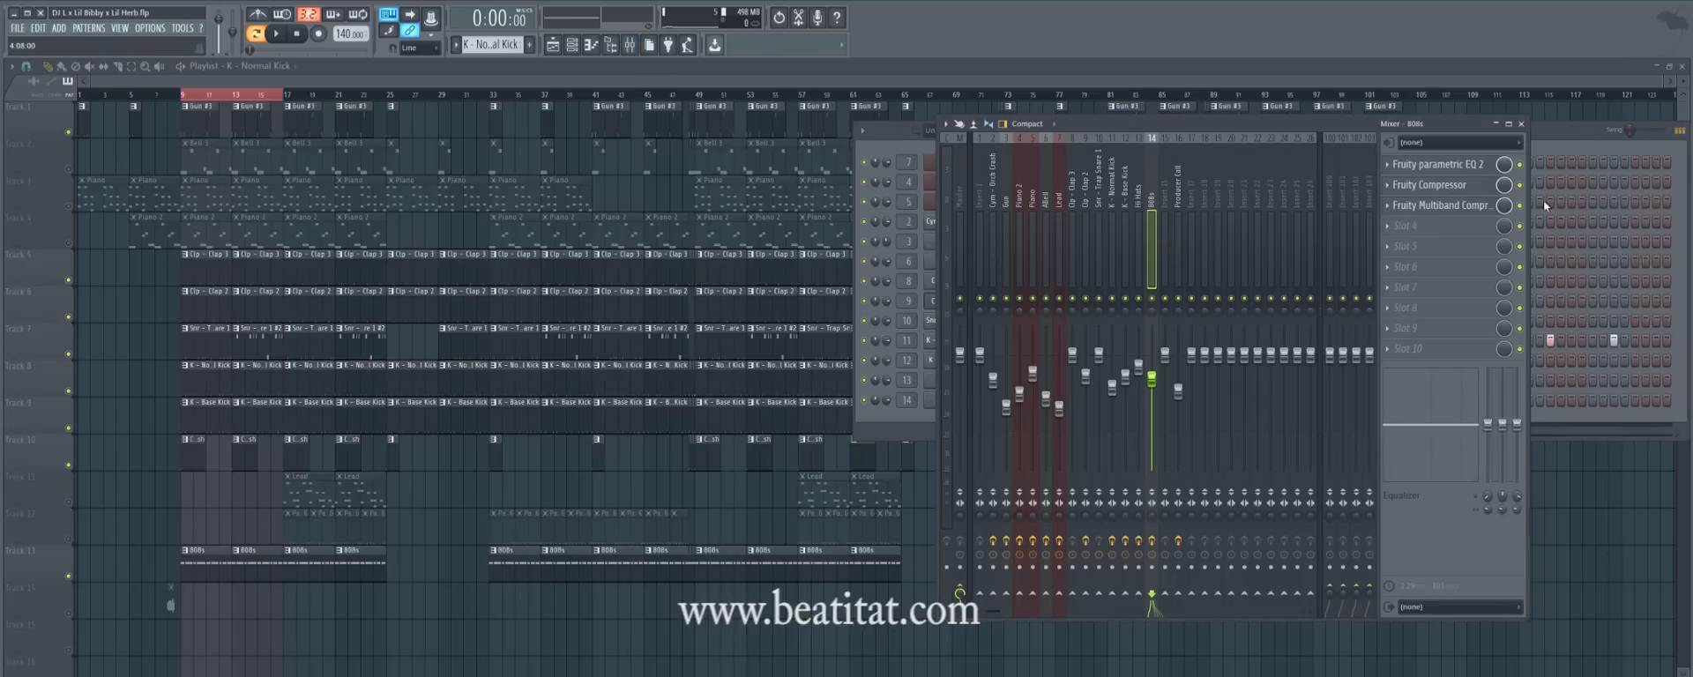
key(F12)
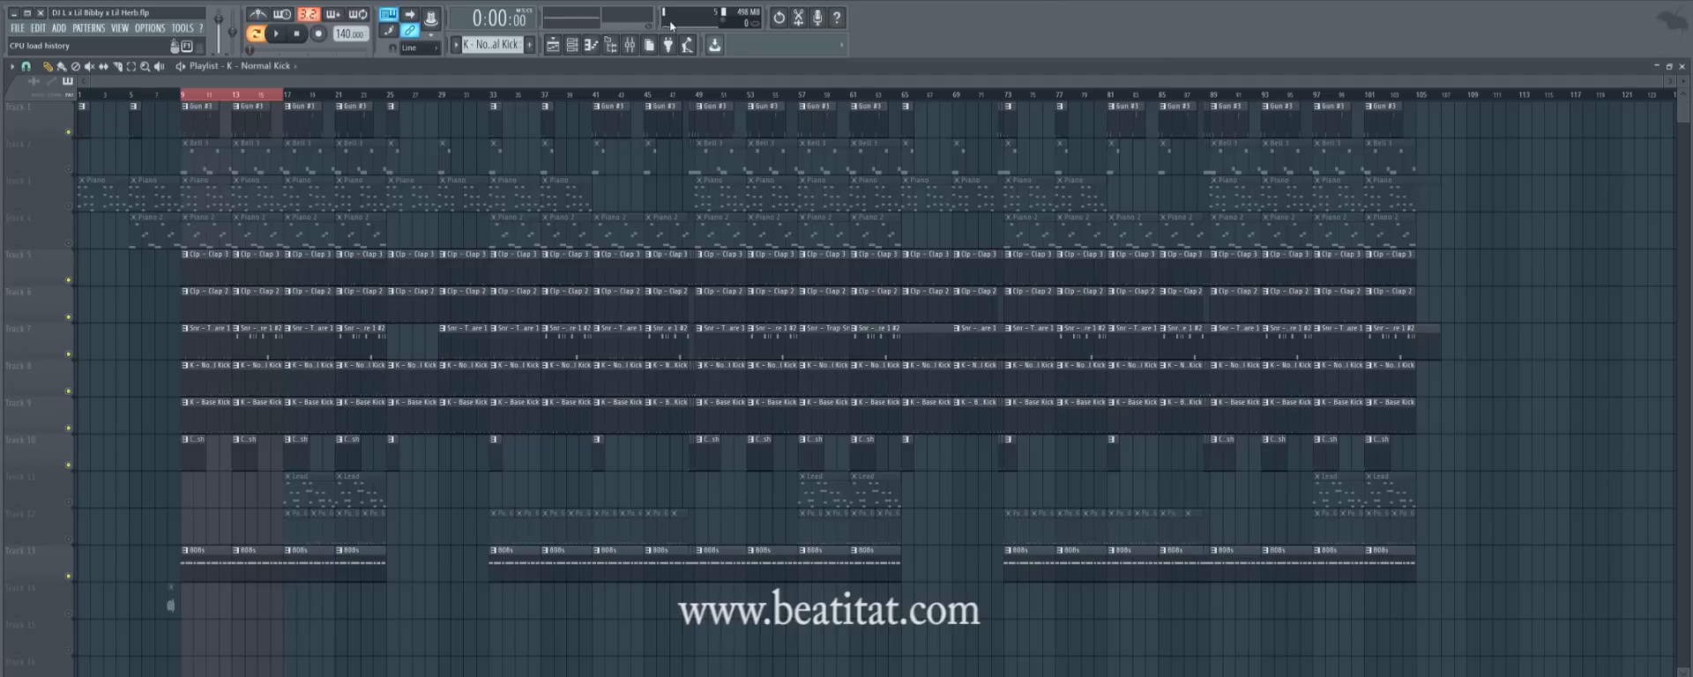
click(629, 44)
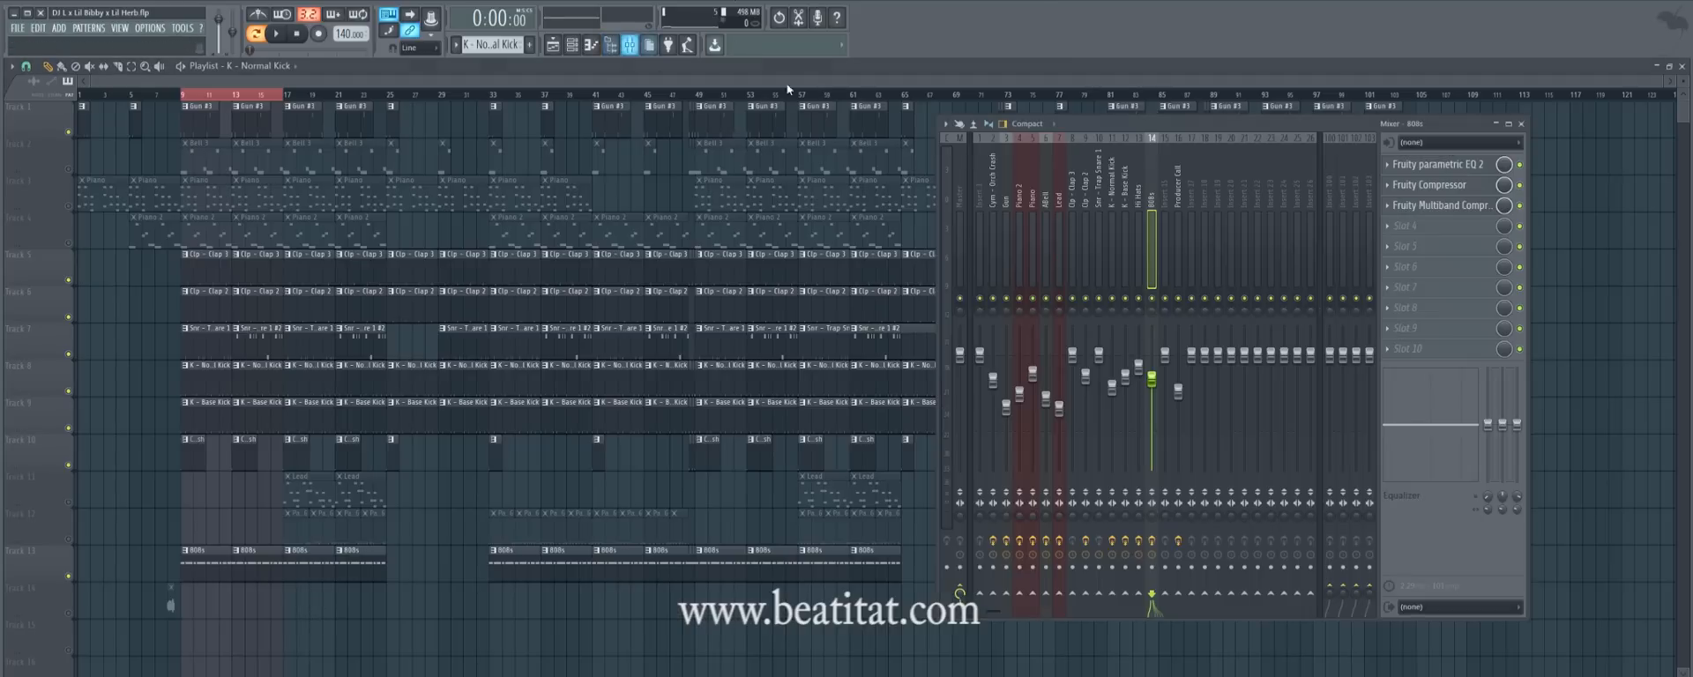
click(571, 44)
click(1489, 566)
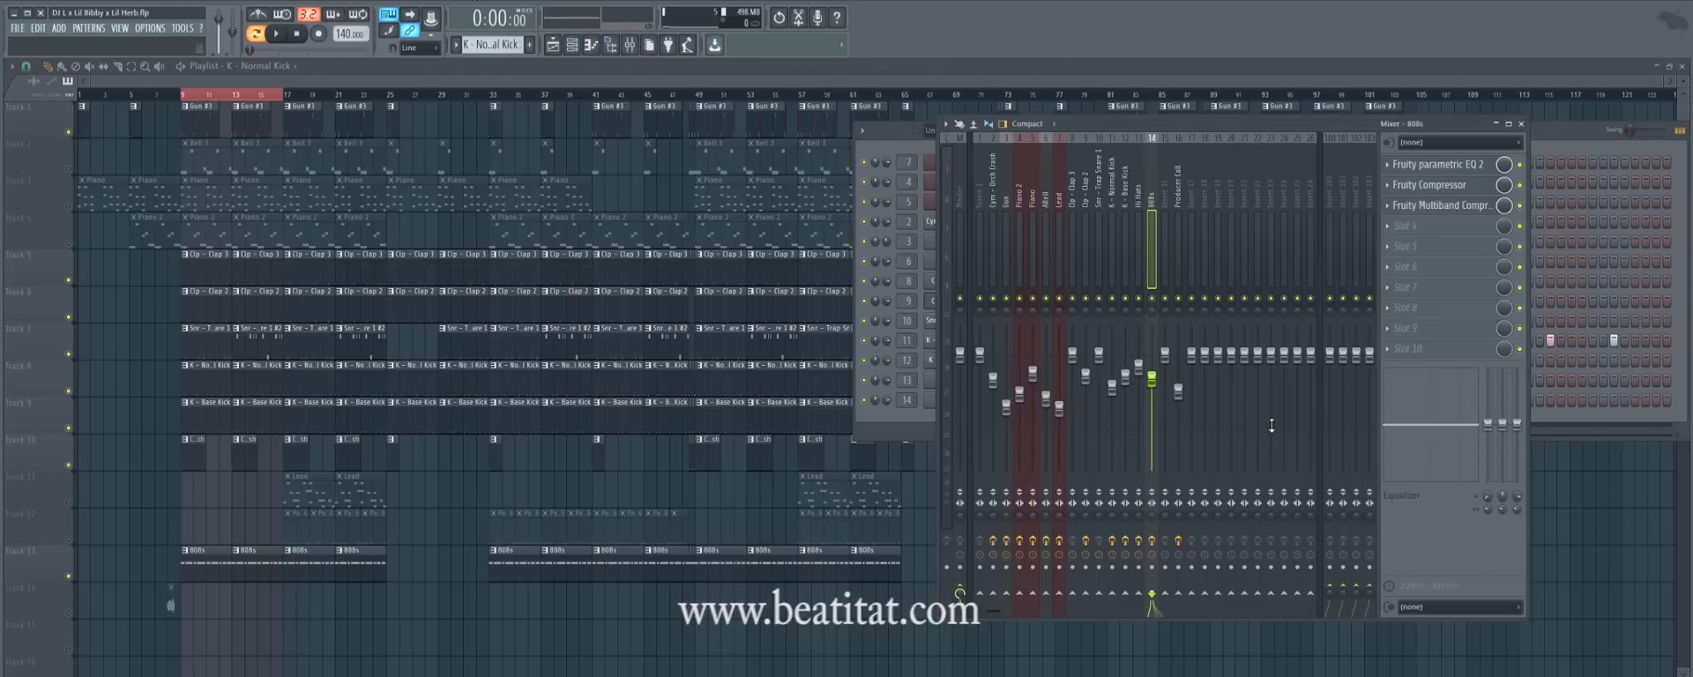
Select only the 808 channel in the channel rack and bring the mixer back up on its 808s track.
right_click(1151, 141)
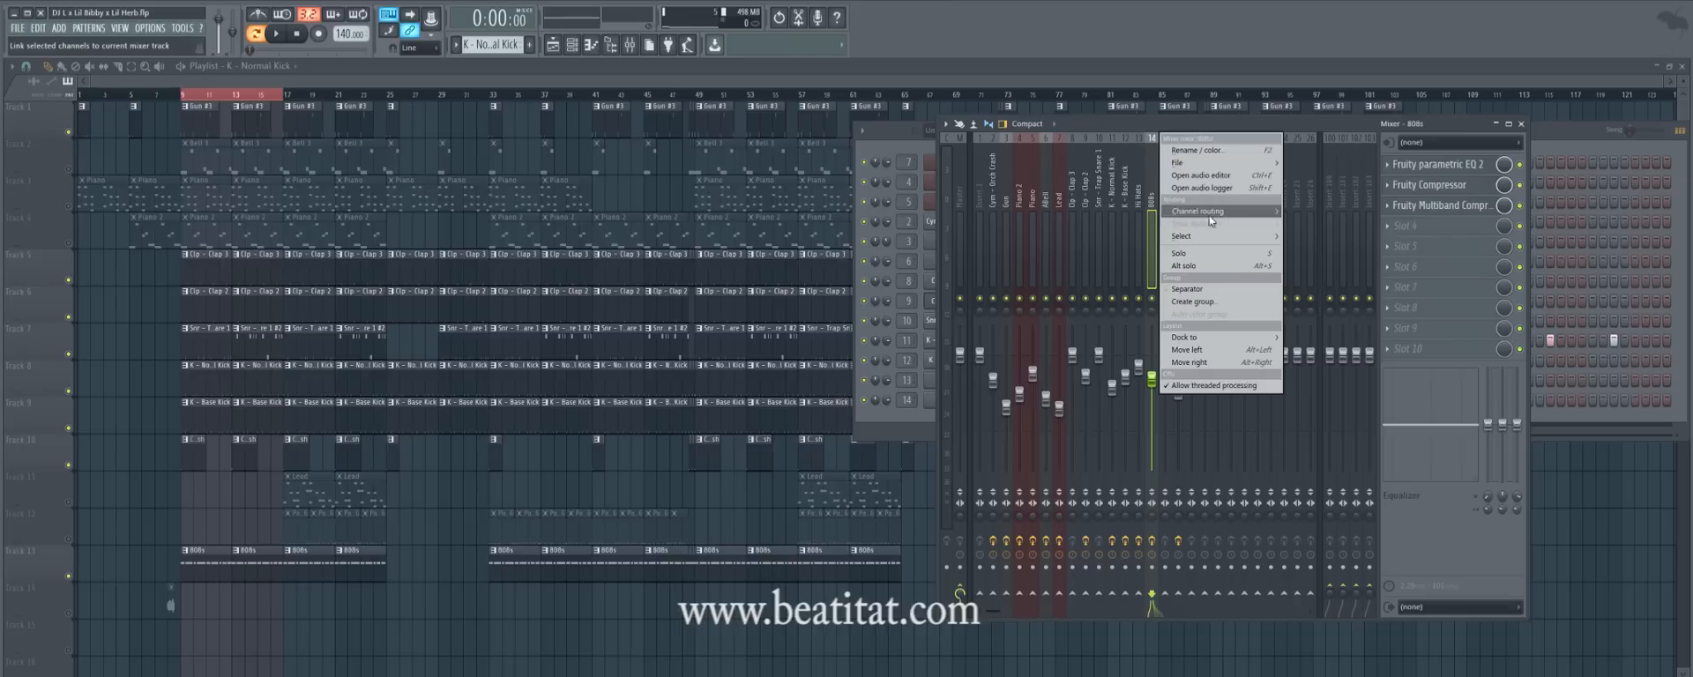
click(887, 420)
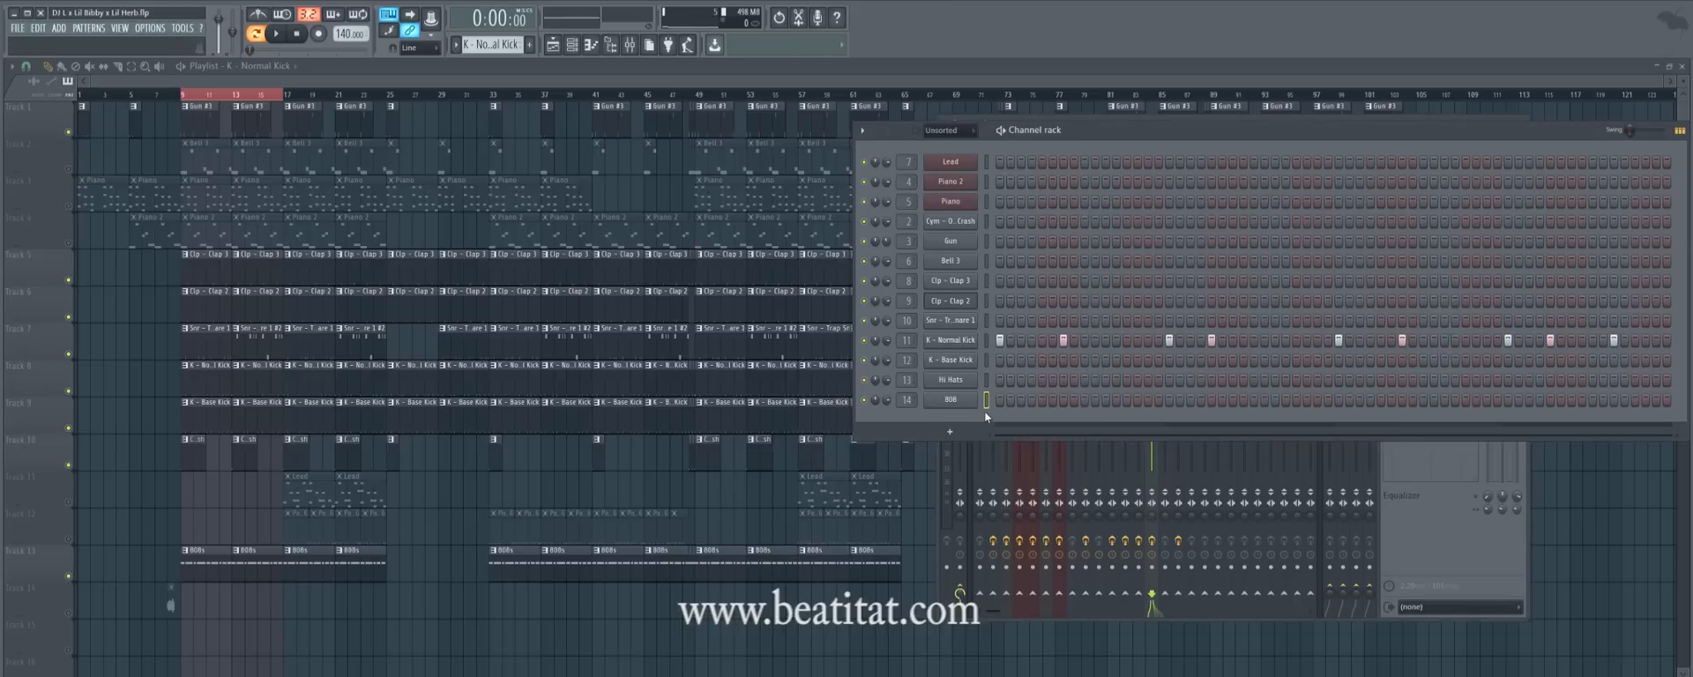
click(988, 340)
click(986, 398)
click(1398, 547)
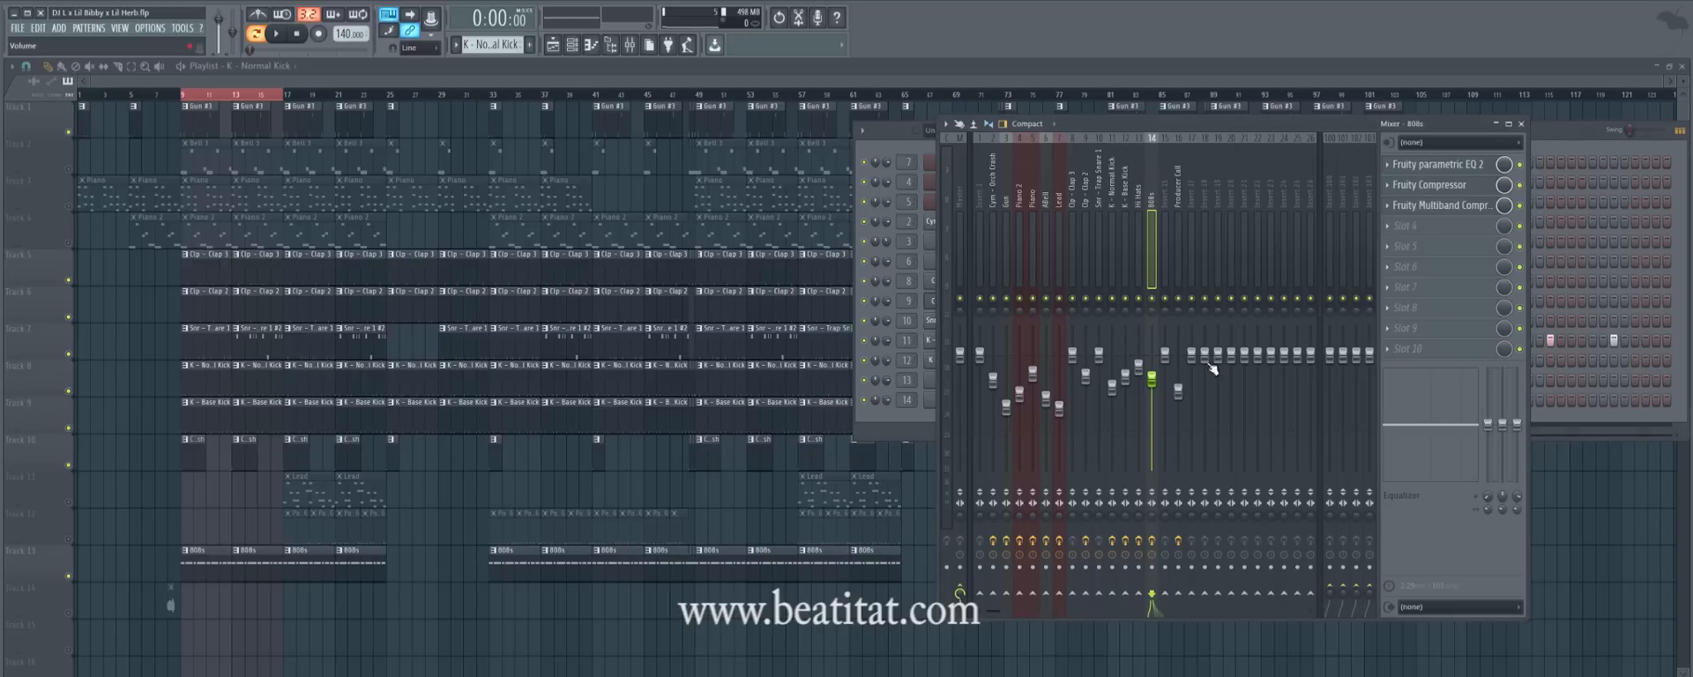
View the channel routing options of the 808s mixer track, and check the 808 channel's target track in its settings.
right_click(1153, 264)
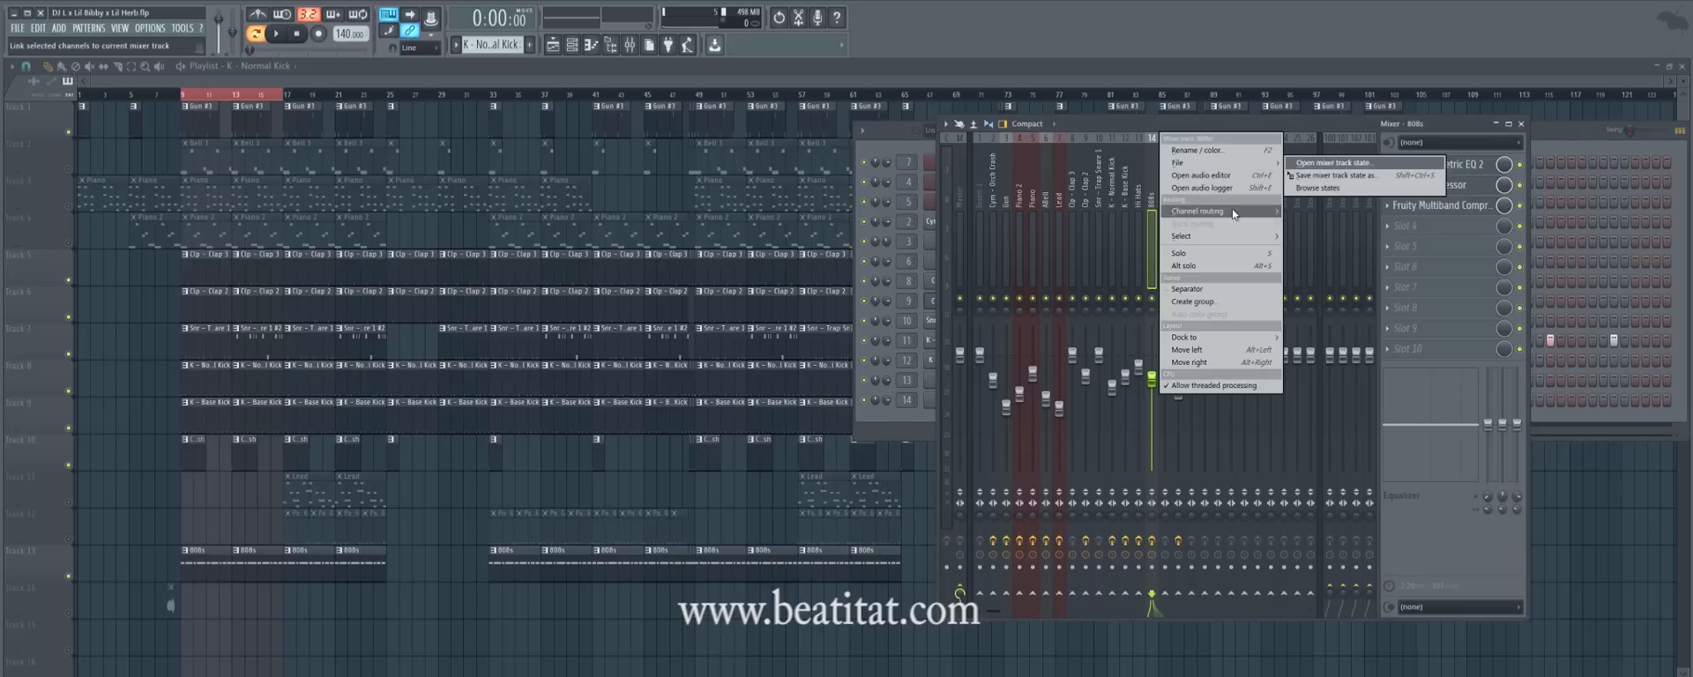
mouse_move(1234, 213)
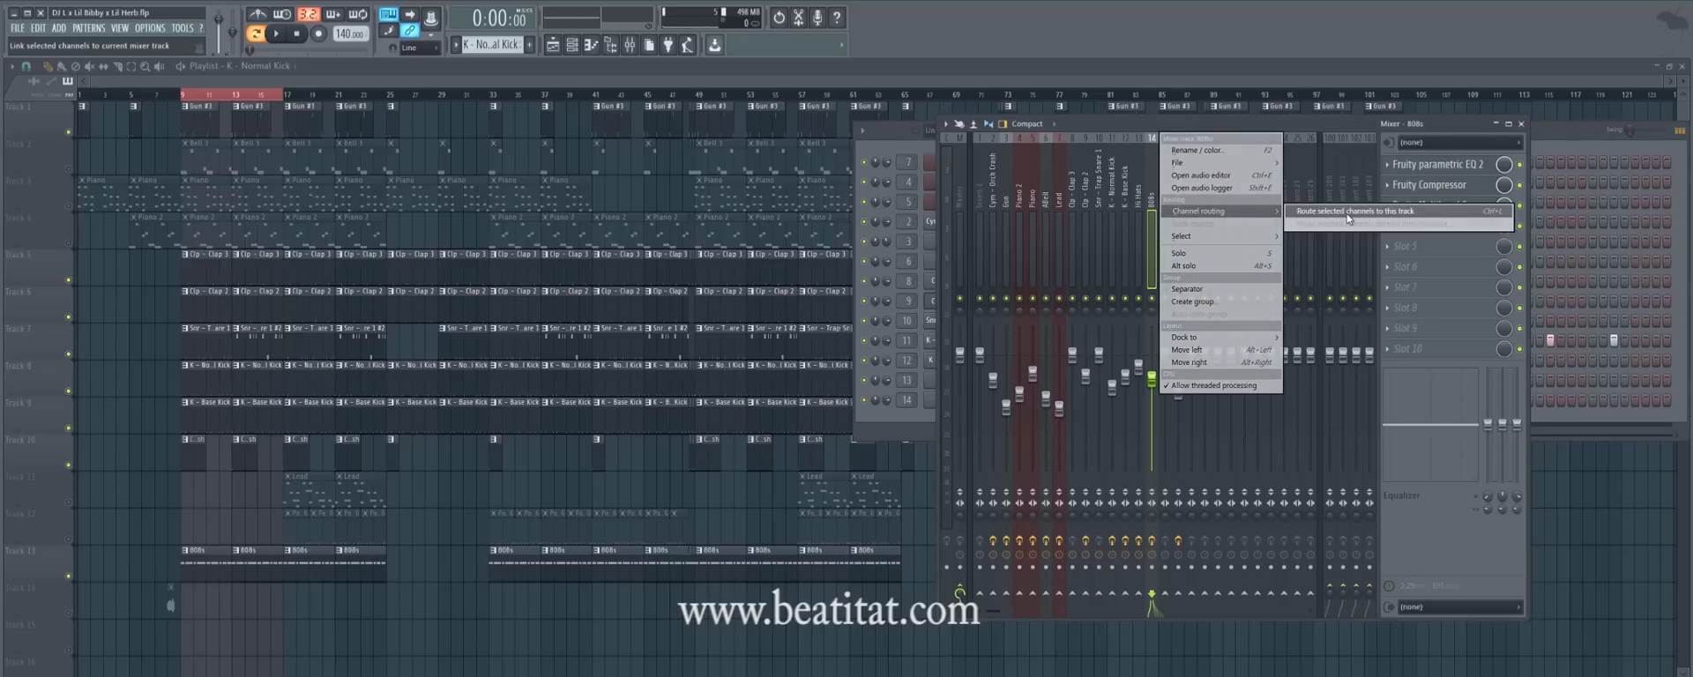
click(1585, 141)
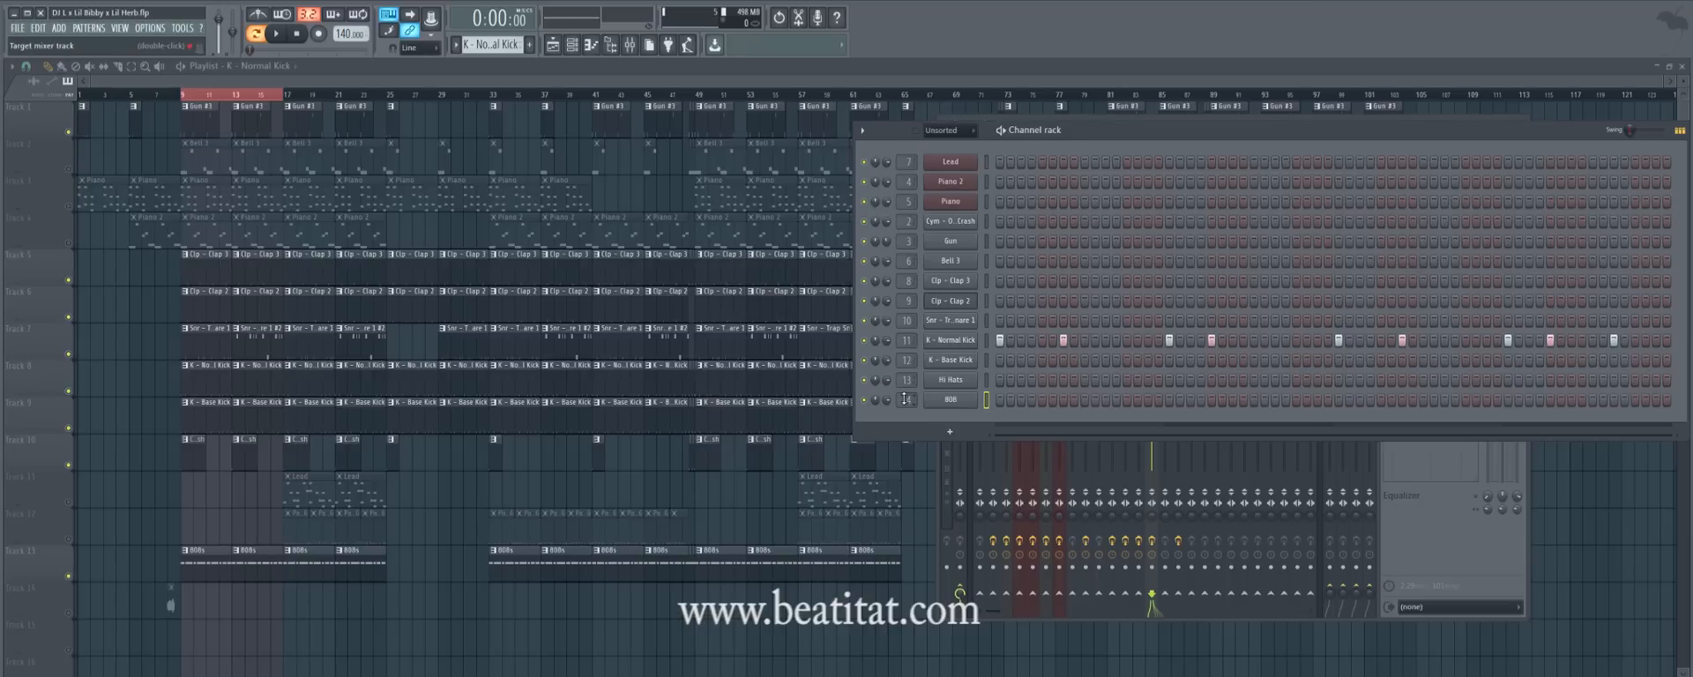
click(952, 401)
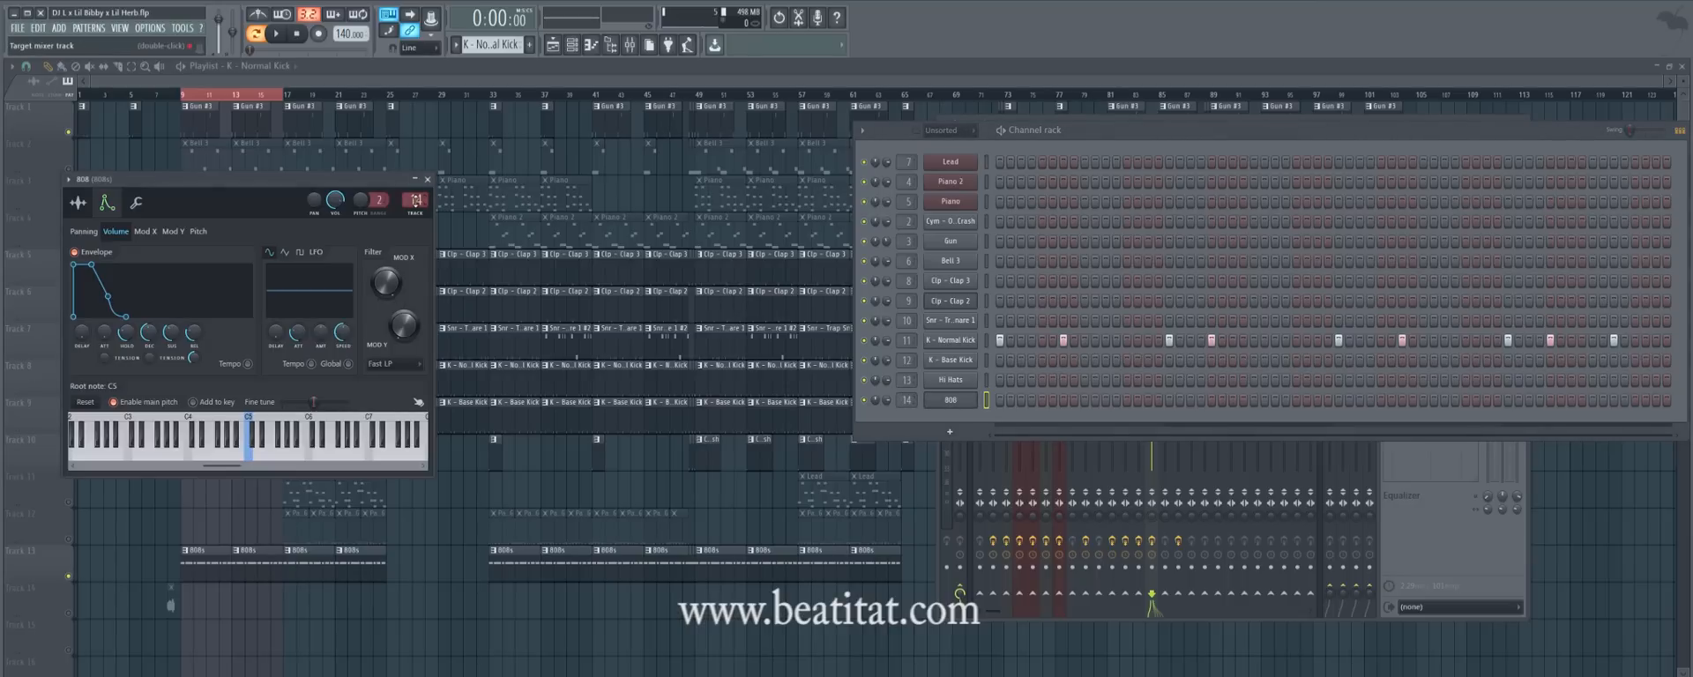
click(428, 179)
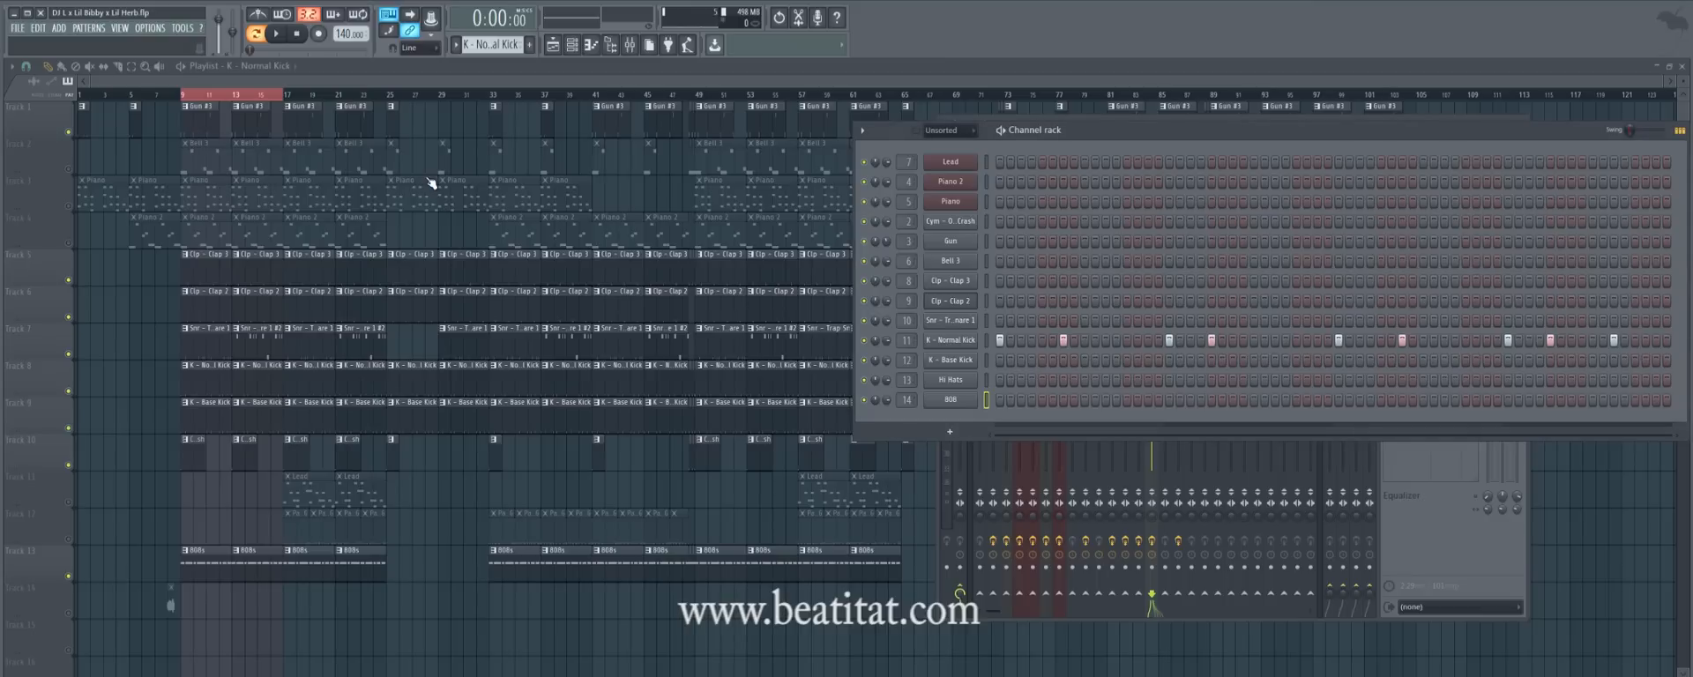
Open the Bell 3 pattern in the piano roll, review all its notes and return to the playlist.
double_click(197, 163)
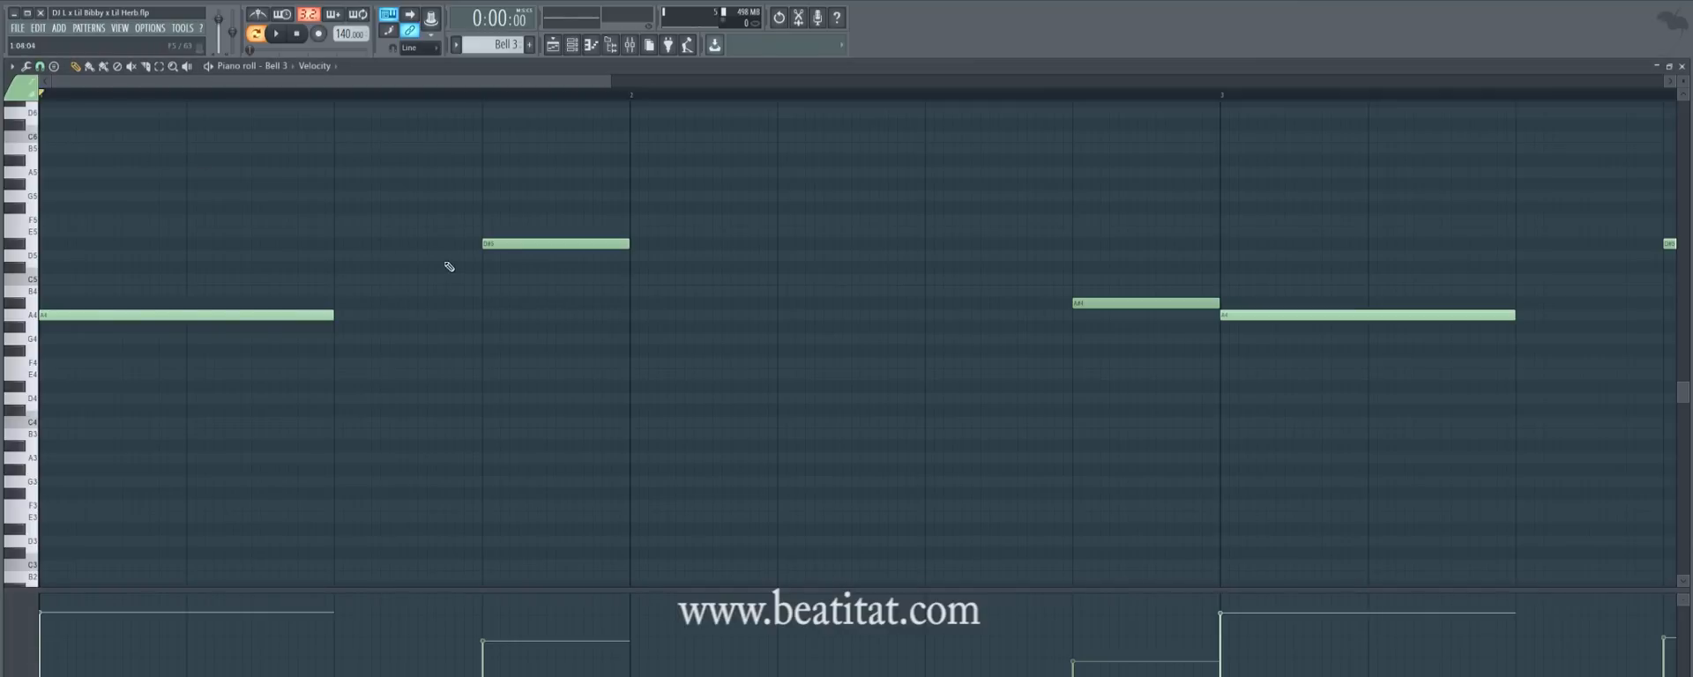
scroll(539, 346, down, 5)
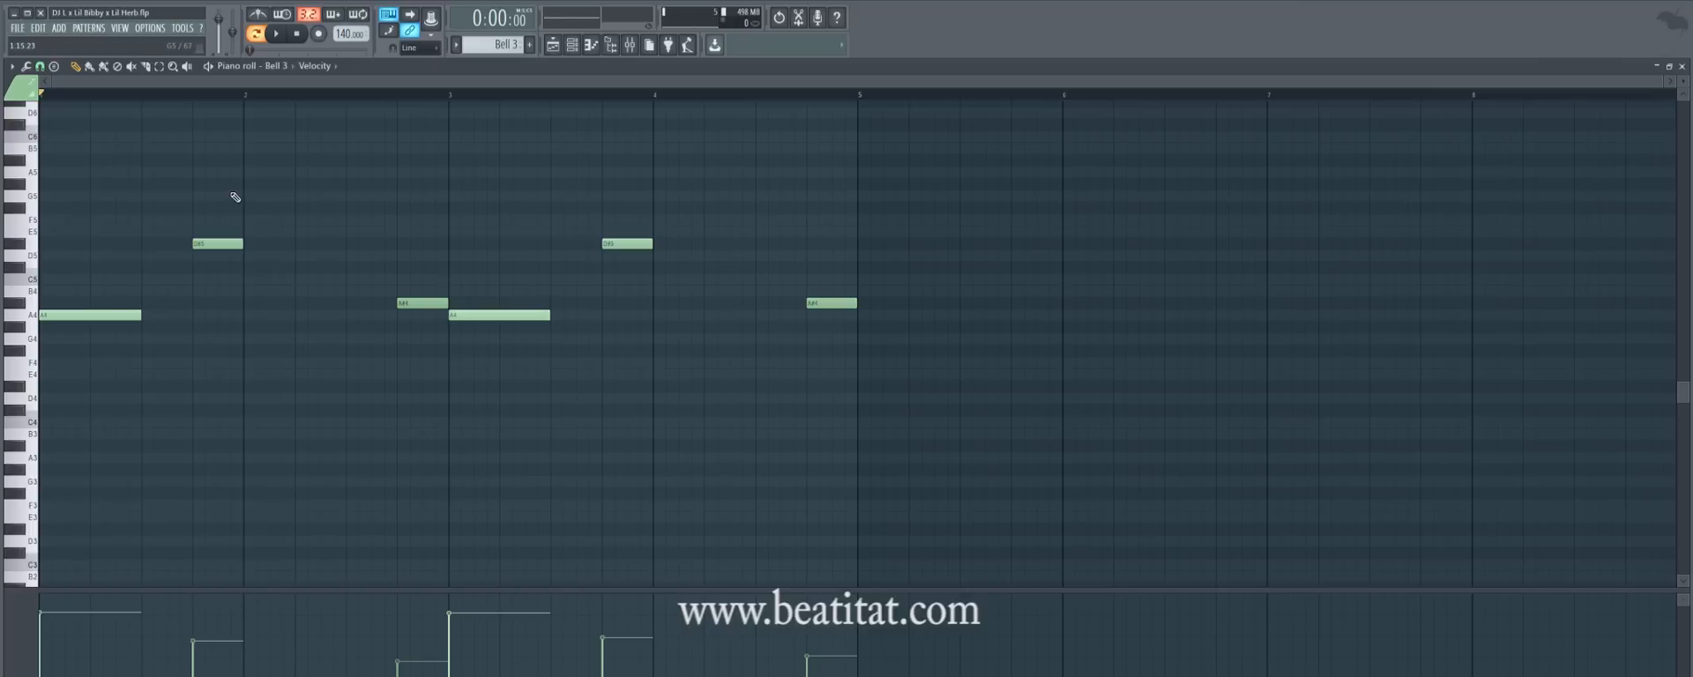
key(F7)
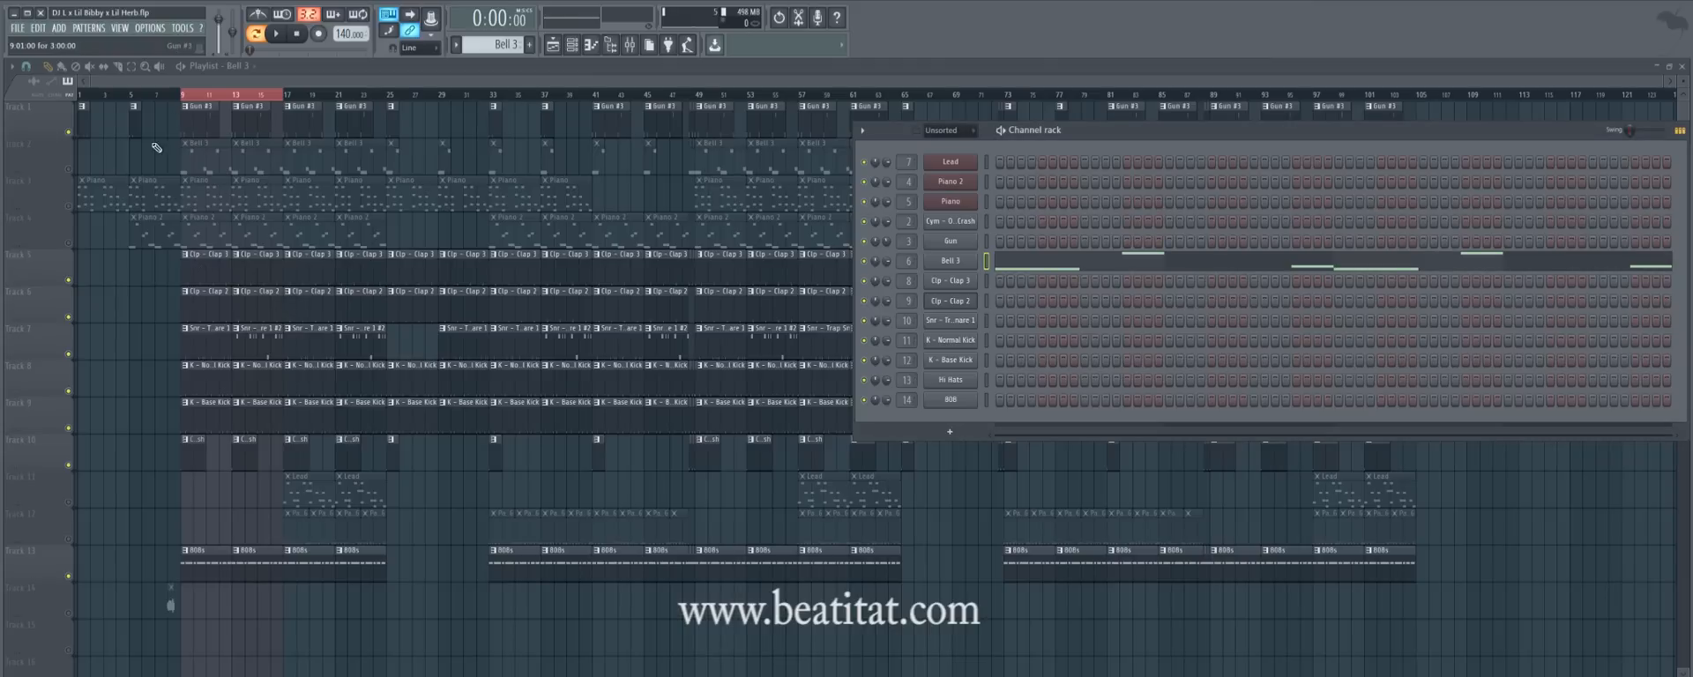
key(F6)
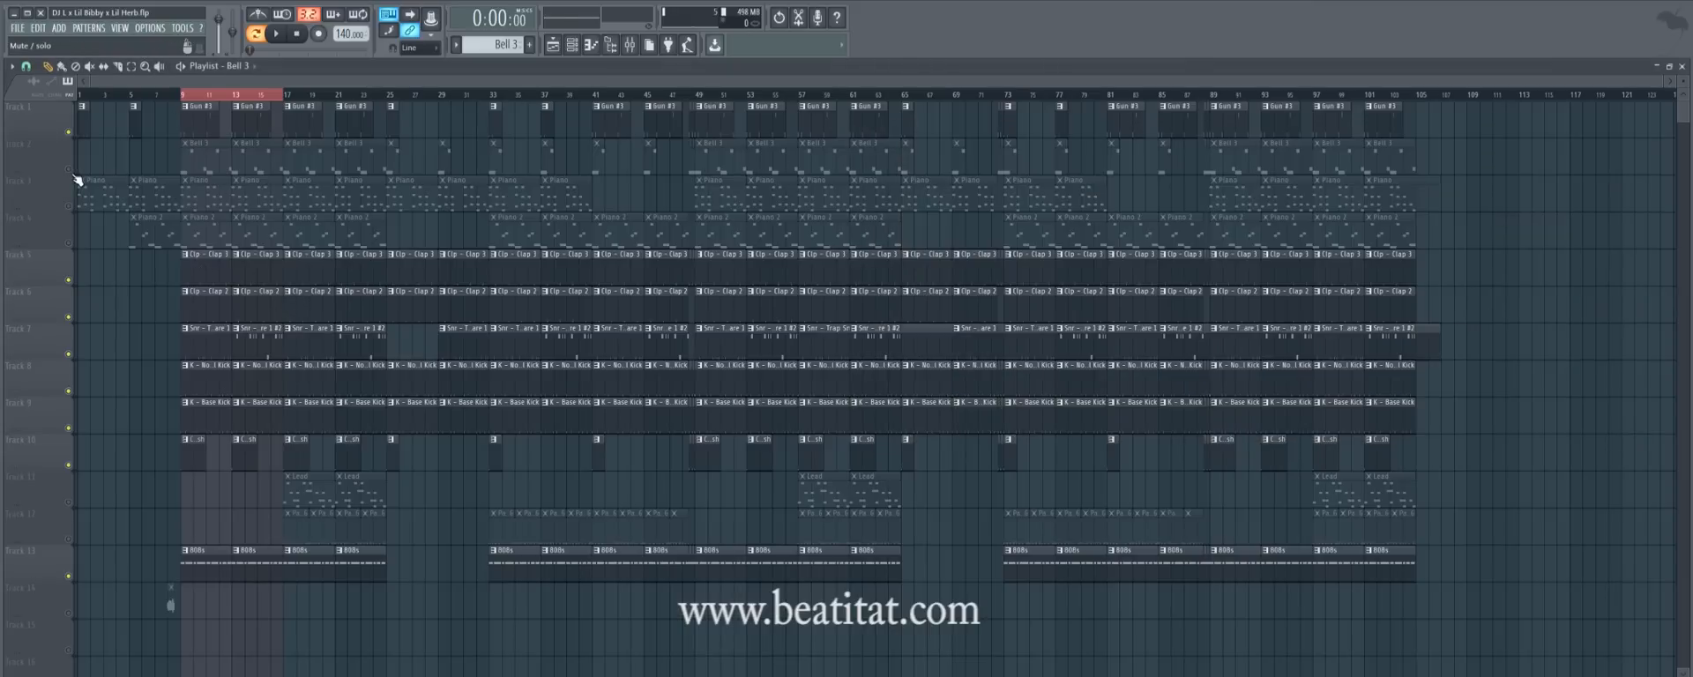
Unmute the Bell 3, Piano and Piano 2 playlist tracks and play the looped section from bar 9 to 17 in song mode.
click(68, 168)
click(68, 205)
click(68, 243)
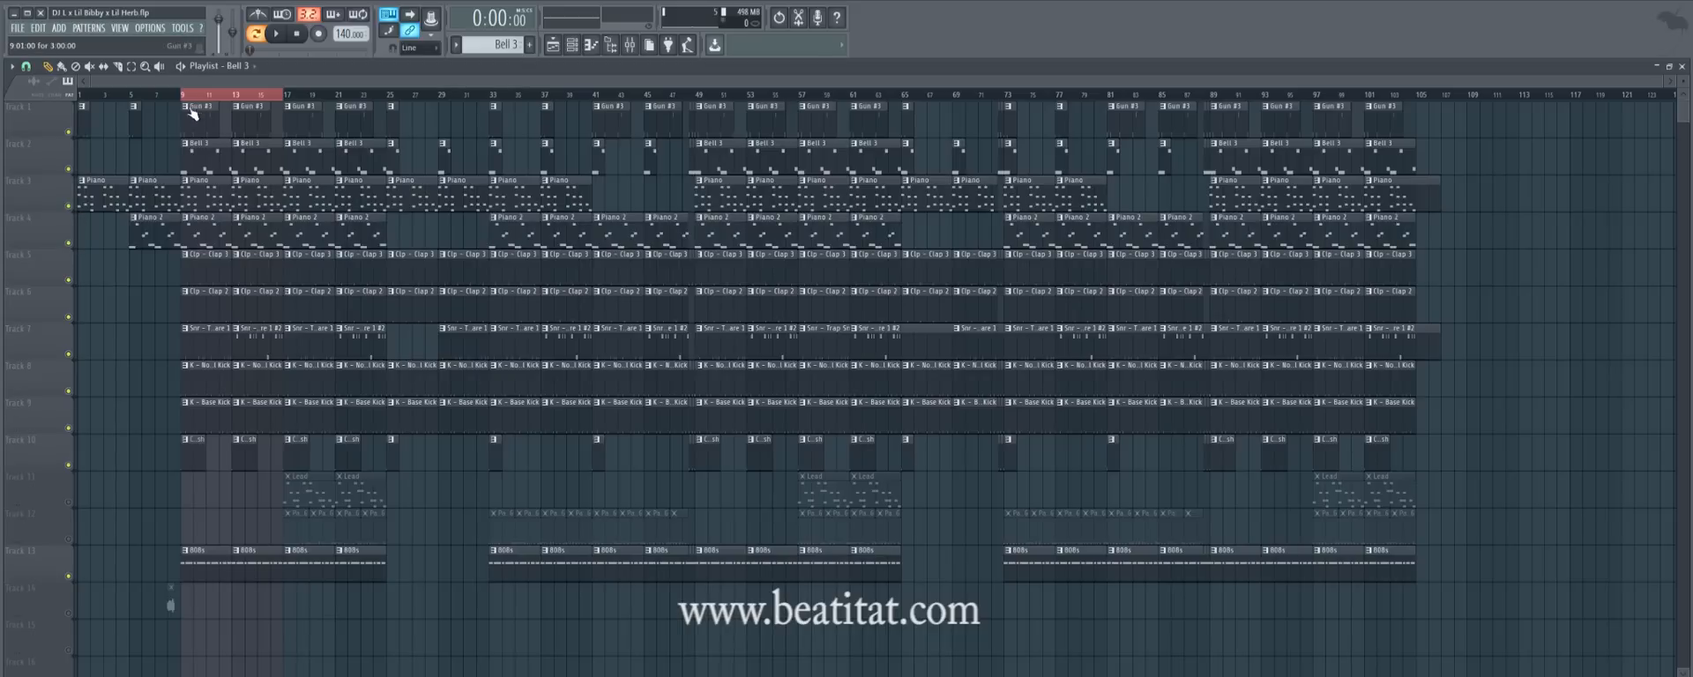
key(l)
key(space)
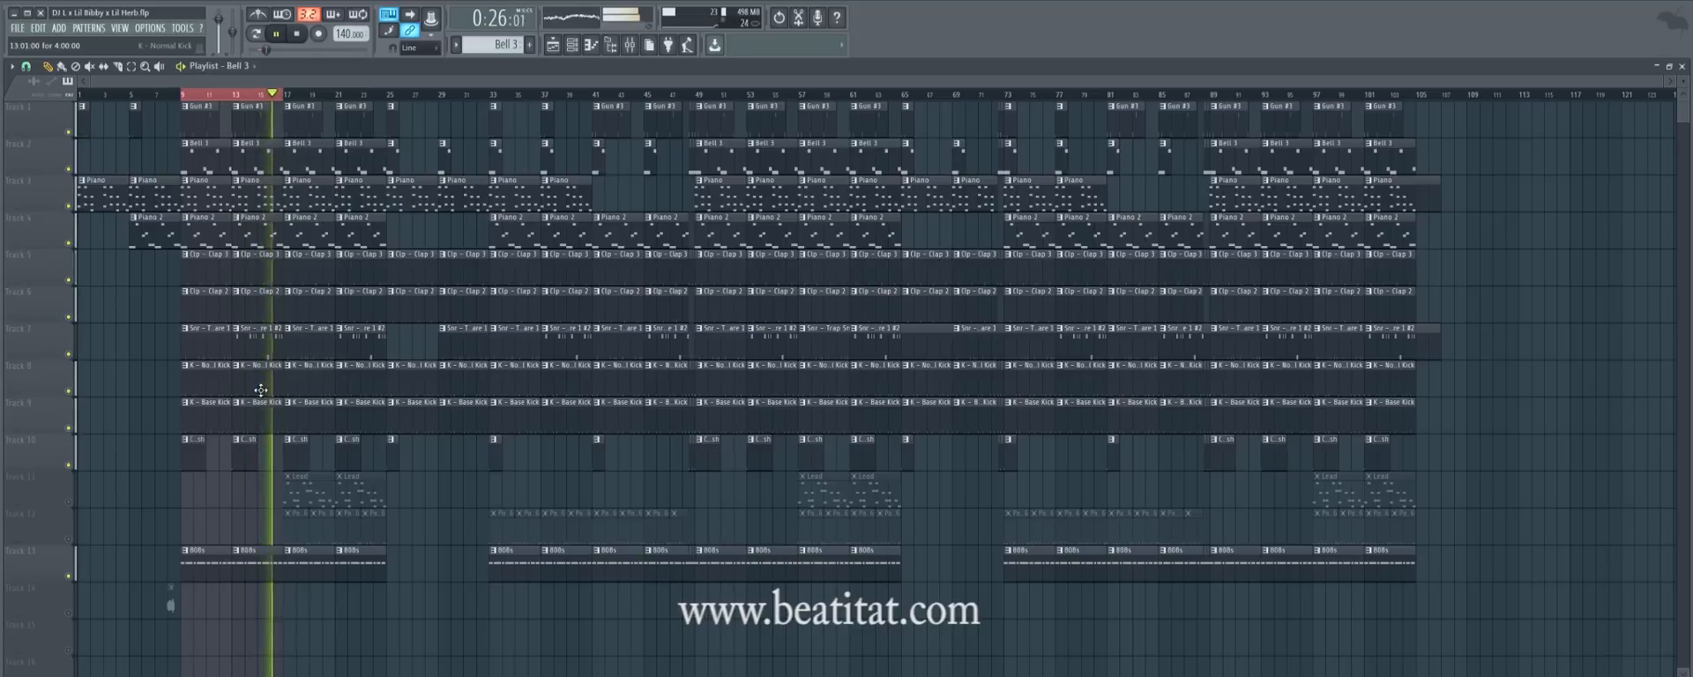
key(space)
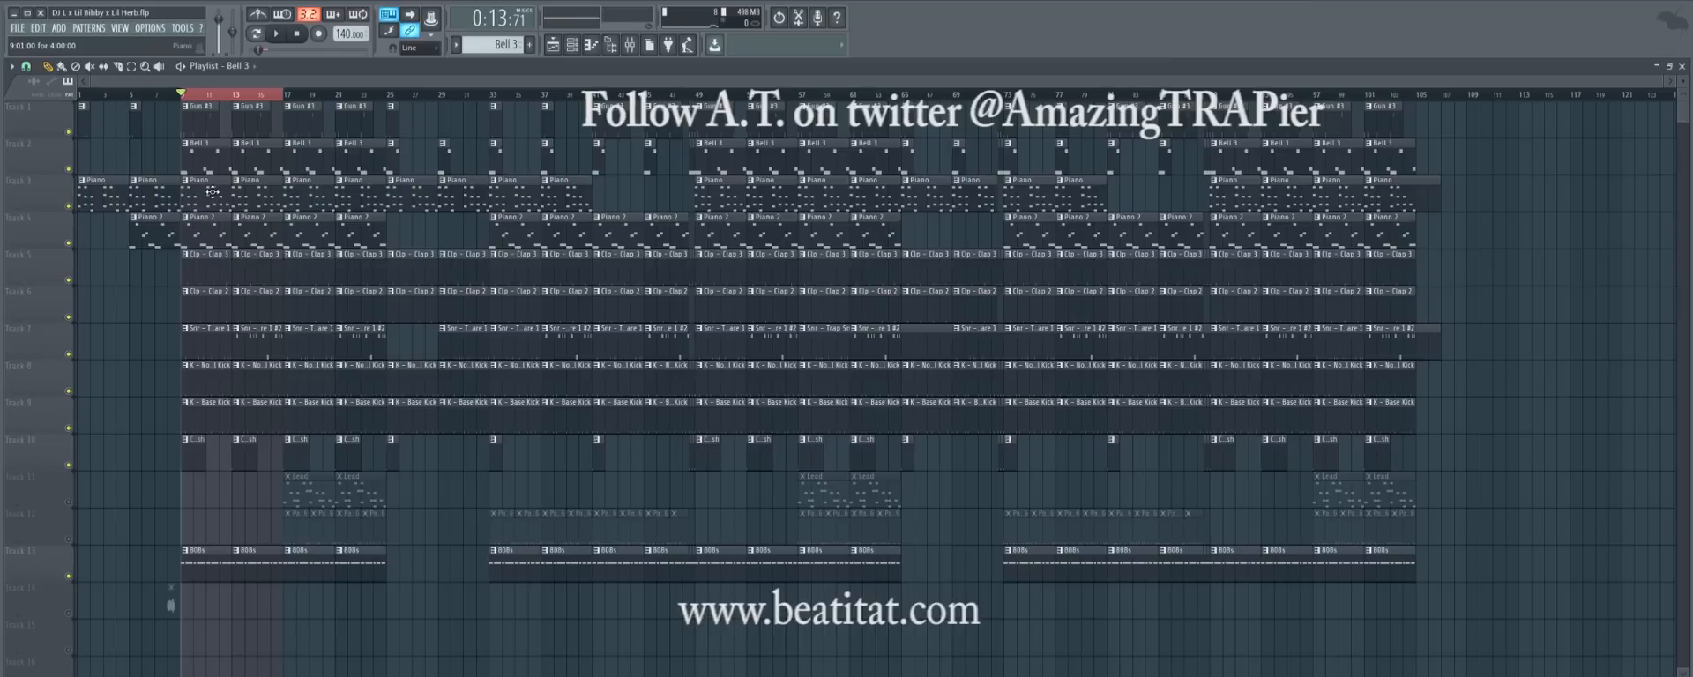
Play the arrangement from bar 25 and from bar 33, muting the 808s track before stopping playback.
click(388, 92)
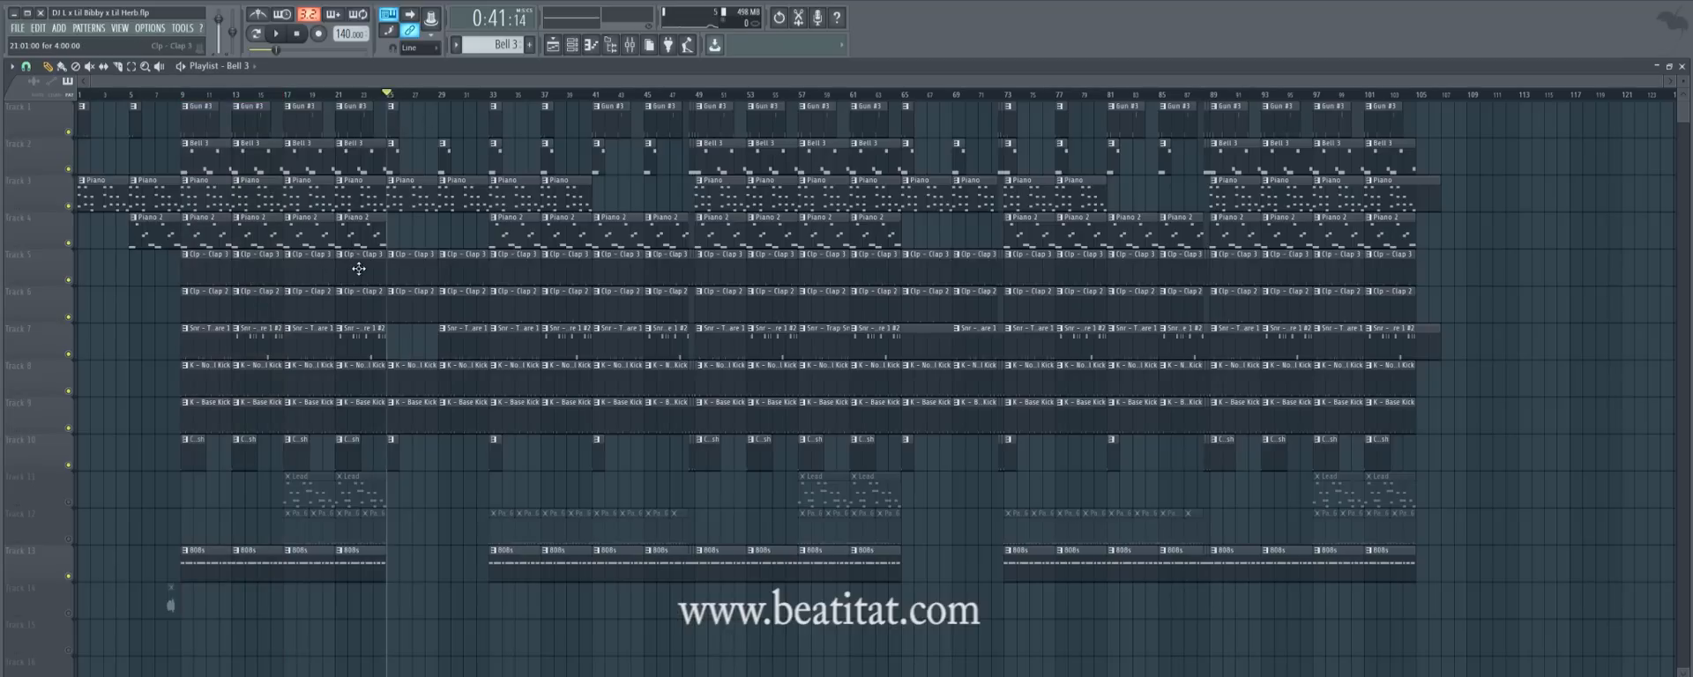
key(space)
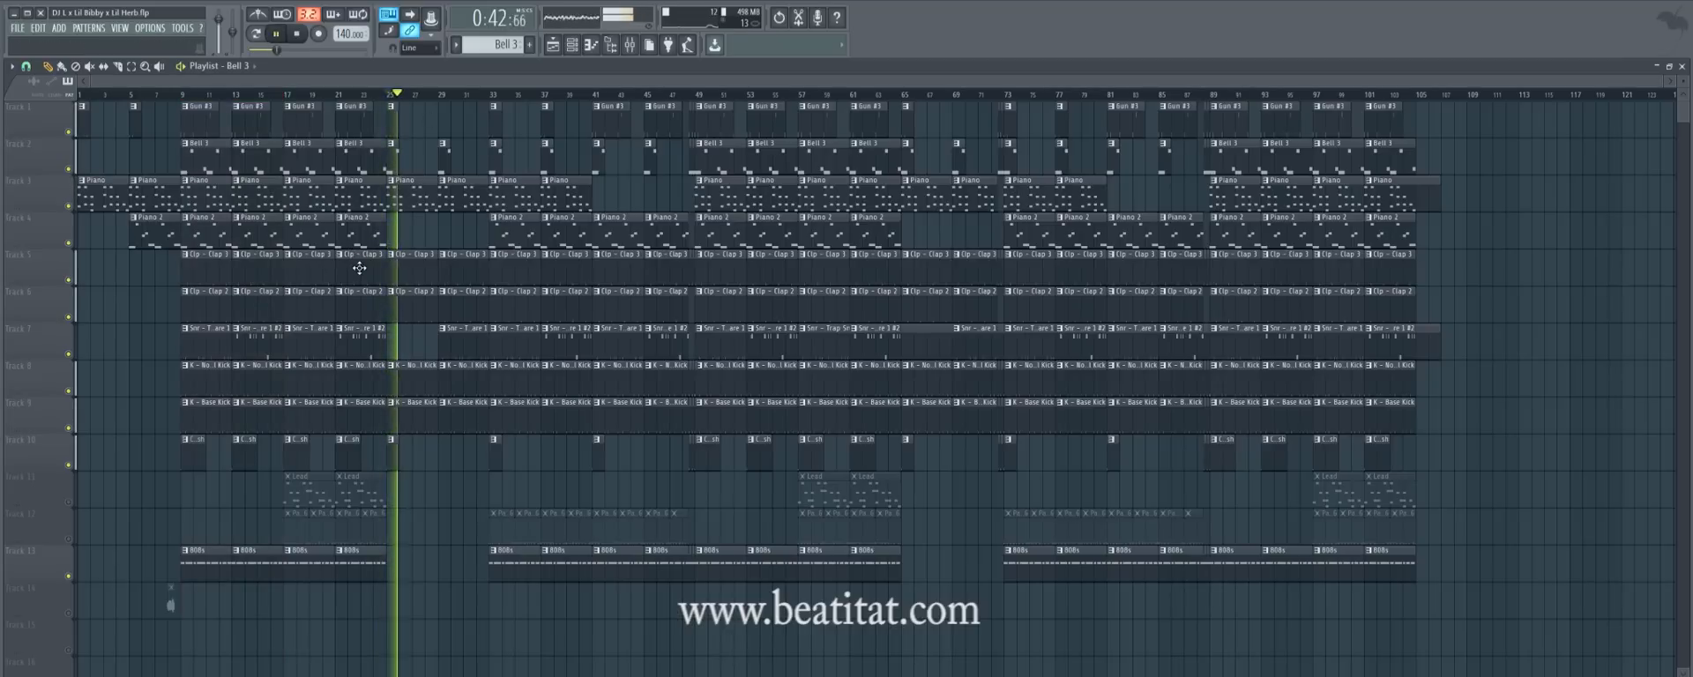
click(493, 94)
click(68, 576)
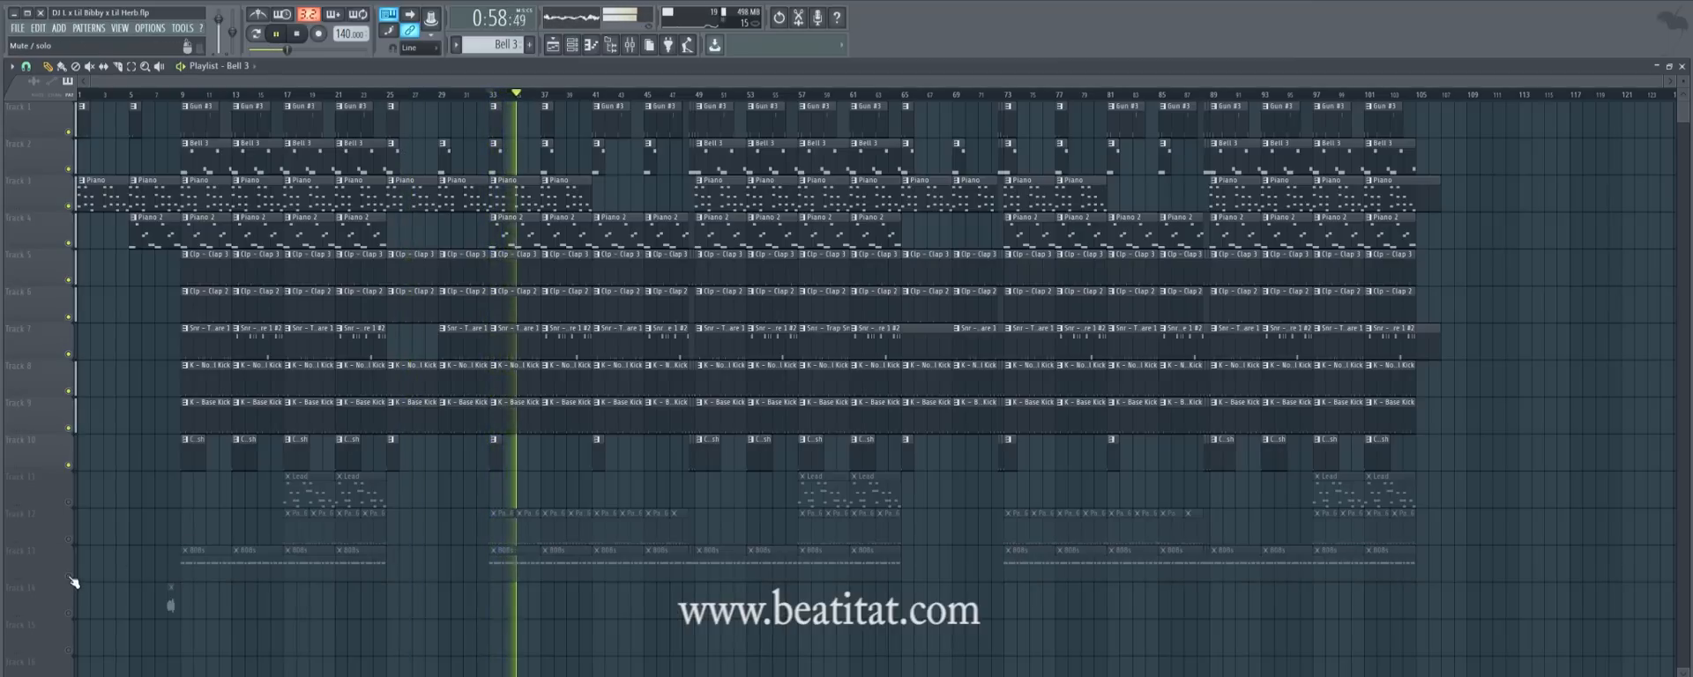
key(space)
Unmute all playlist tracks, including the 808s, hi-hats and Lead, and select the section from bar 17 to 25.
click(69, 577)
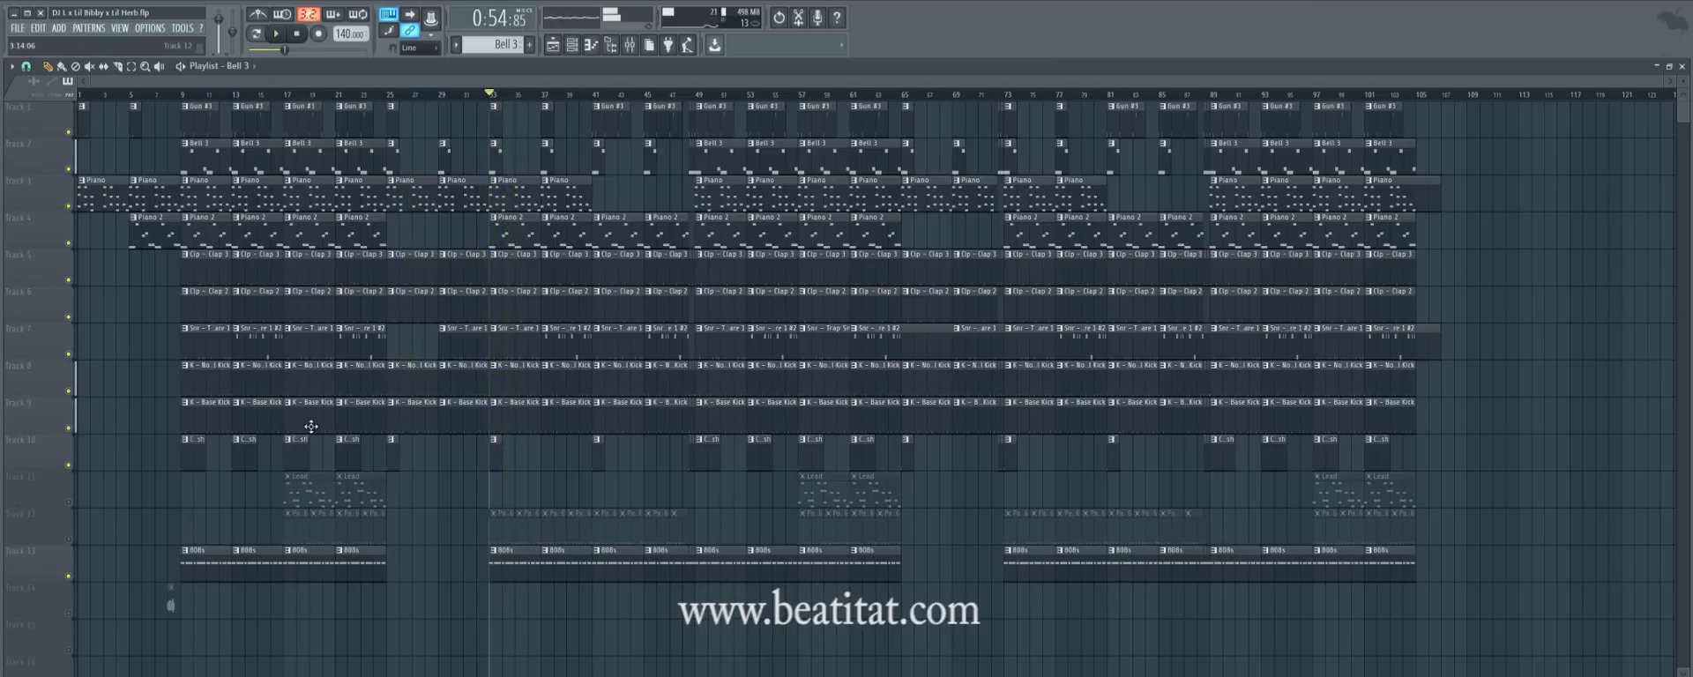
right_click(69, 576)
right_click(70, 577)
click(287, 94)
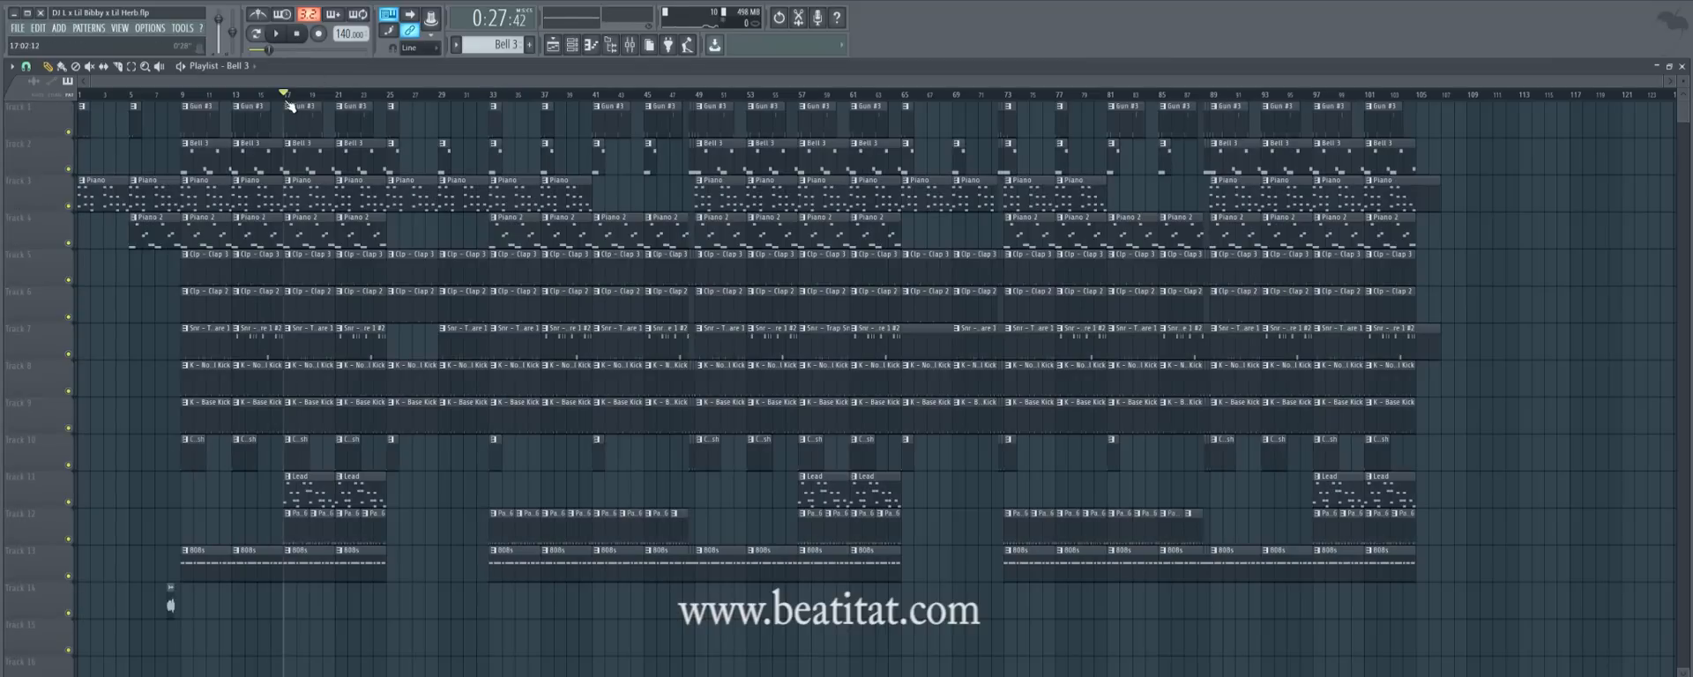
drag(287, 94, 386, 95)
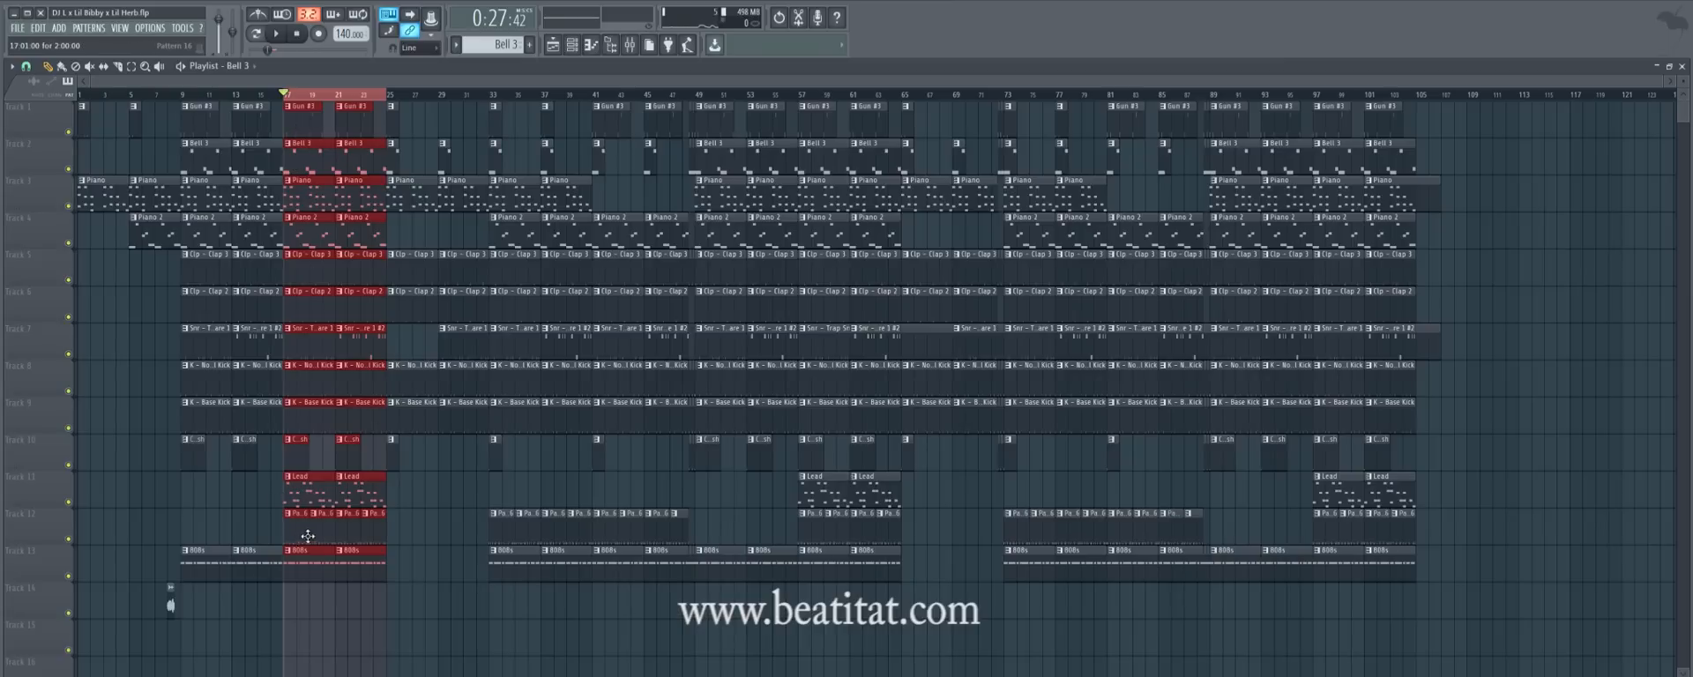
Open the hi-hat pattern, play it while reviewing its steps and mixer effects, and return to the playlist.
double_click(344, 533)
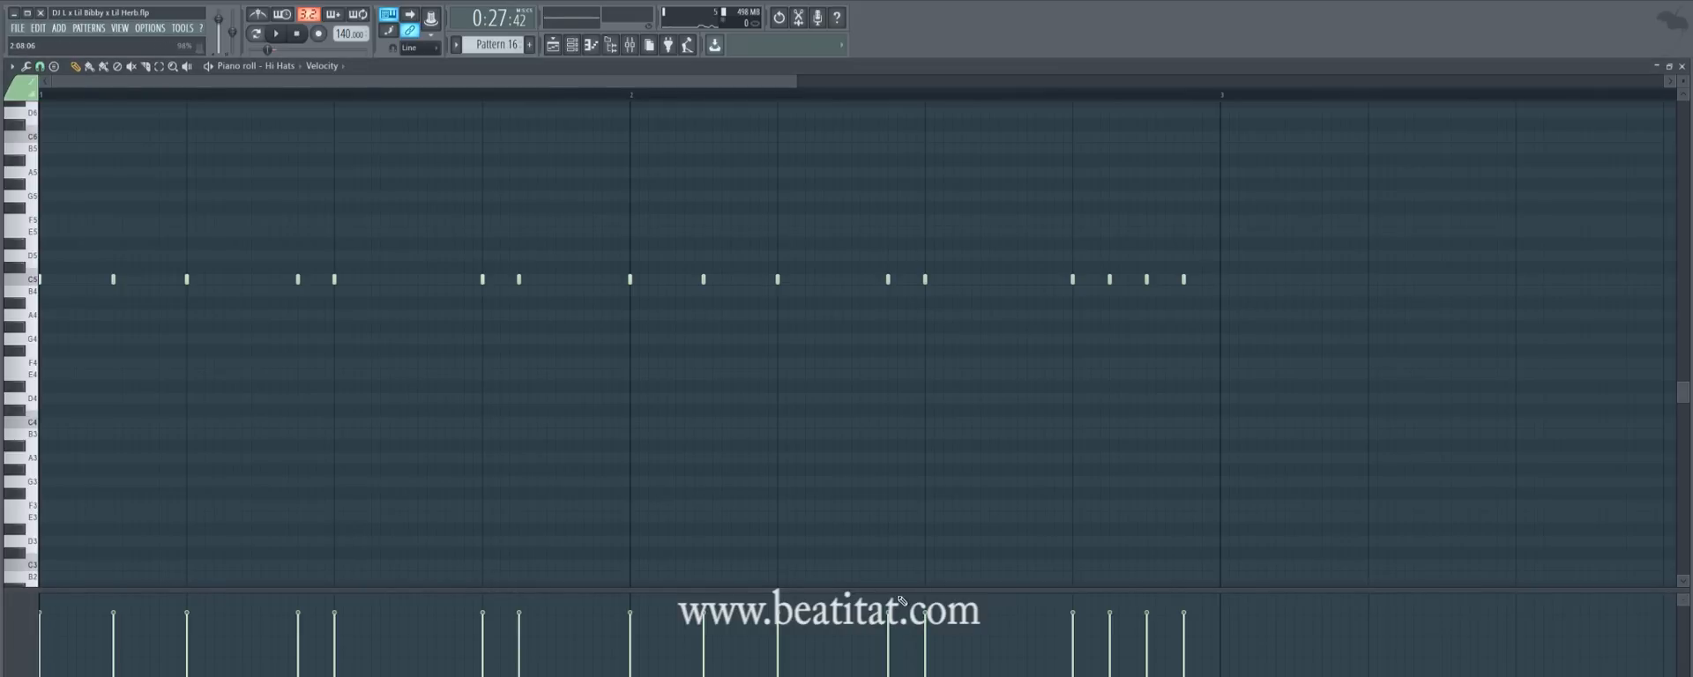
key(F7)
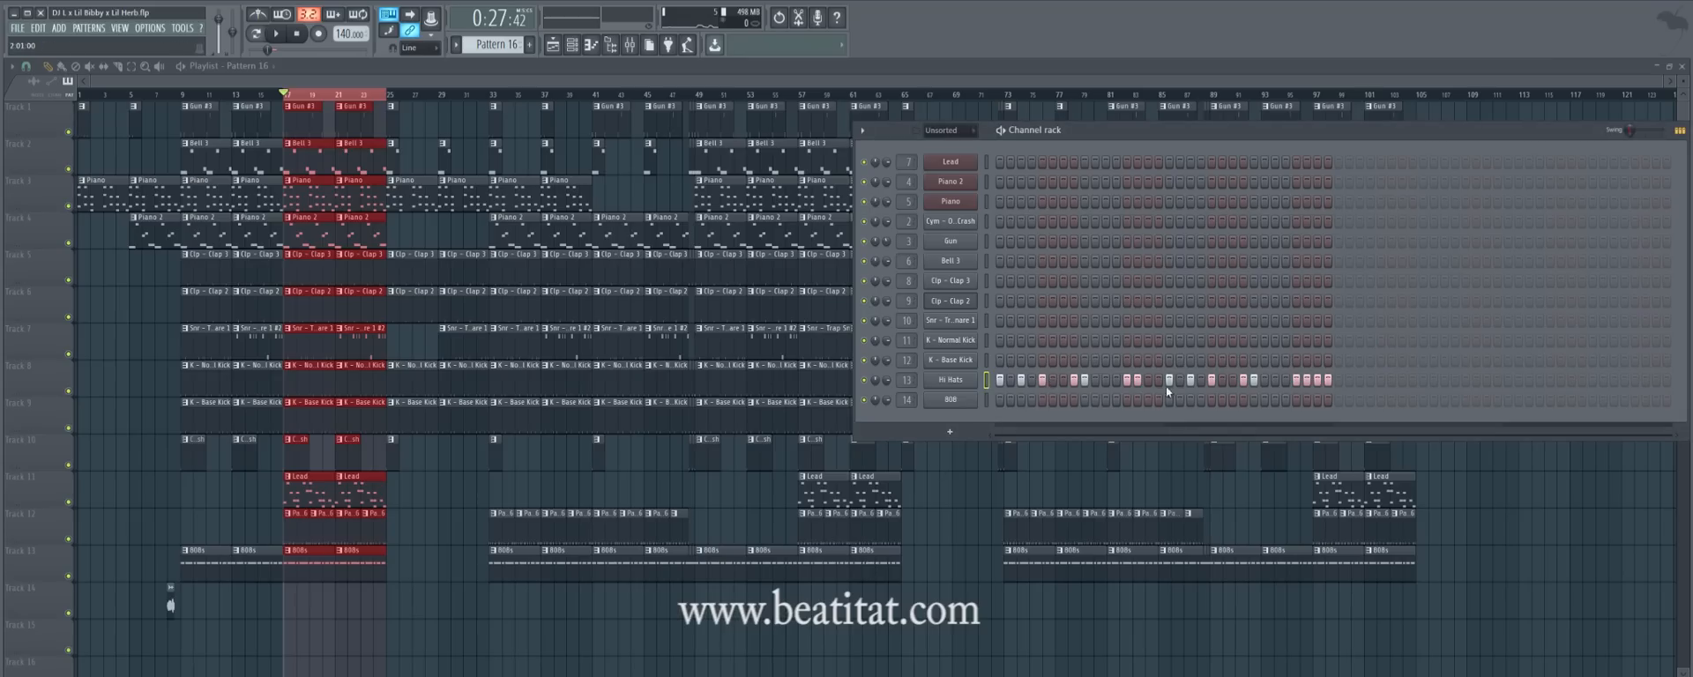
key(space)
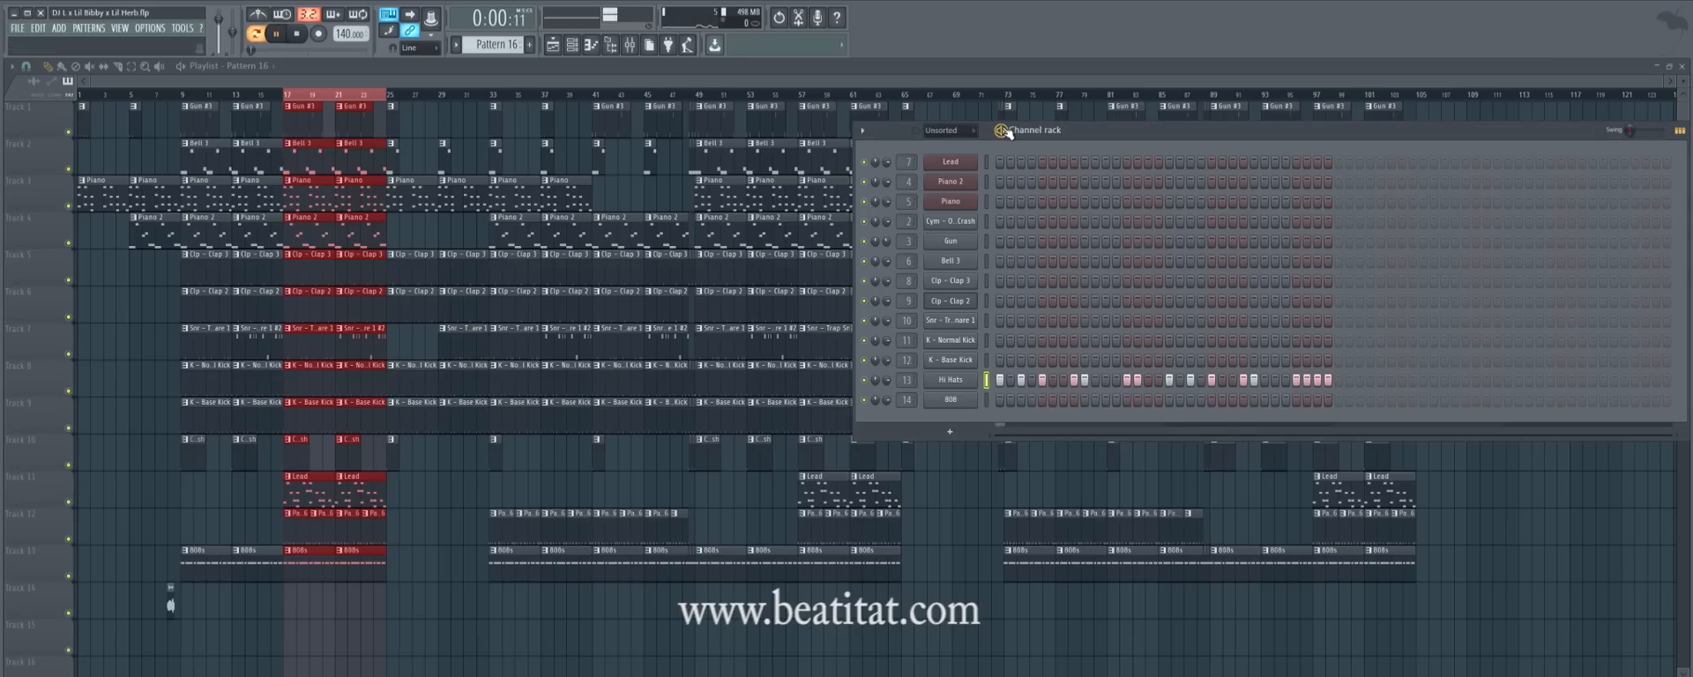
click(633, 46)
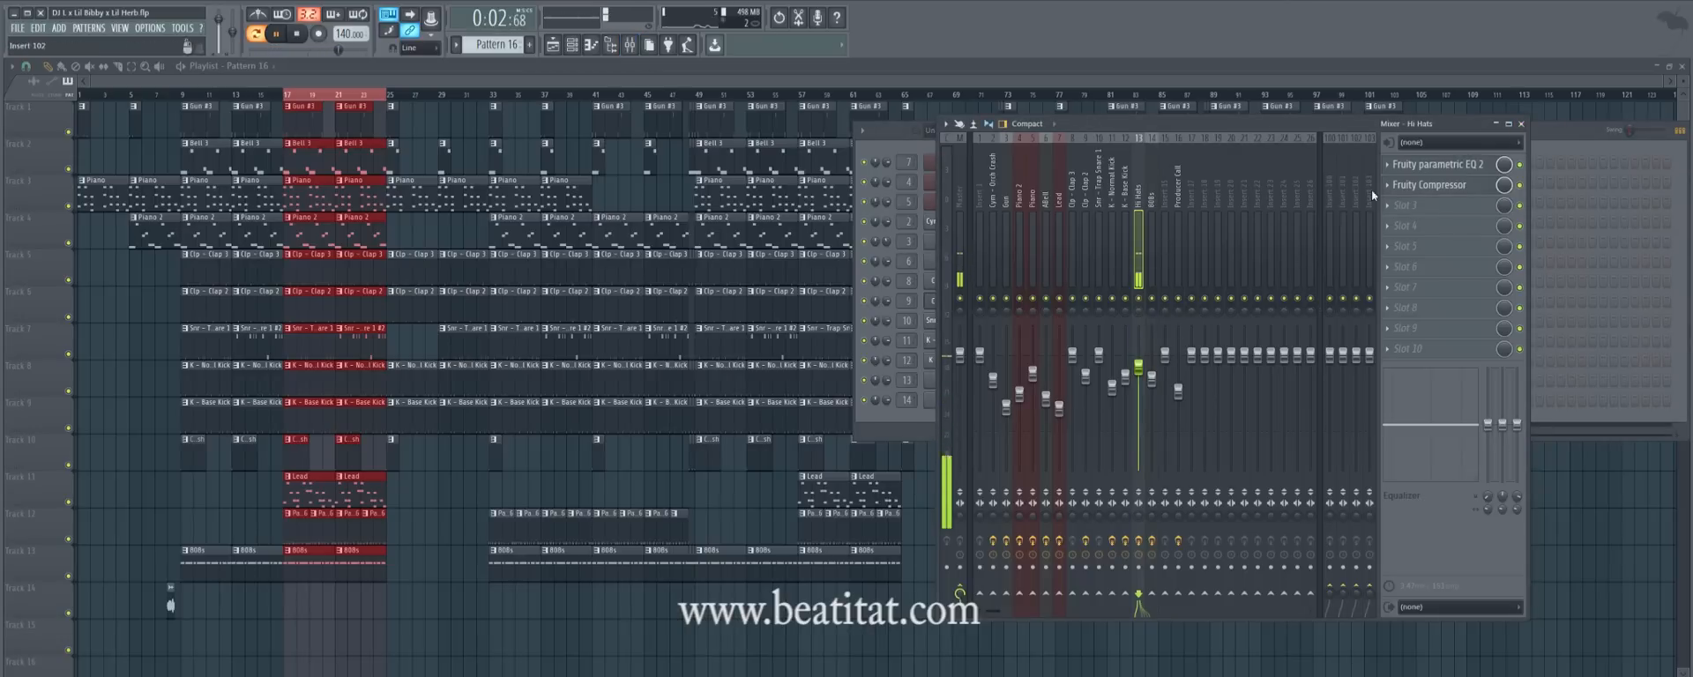
click(1520, 124)
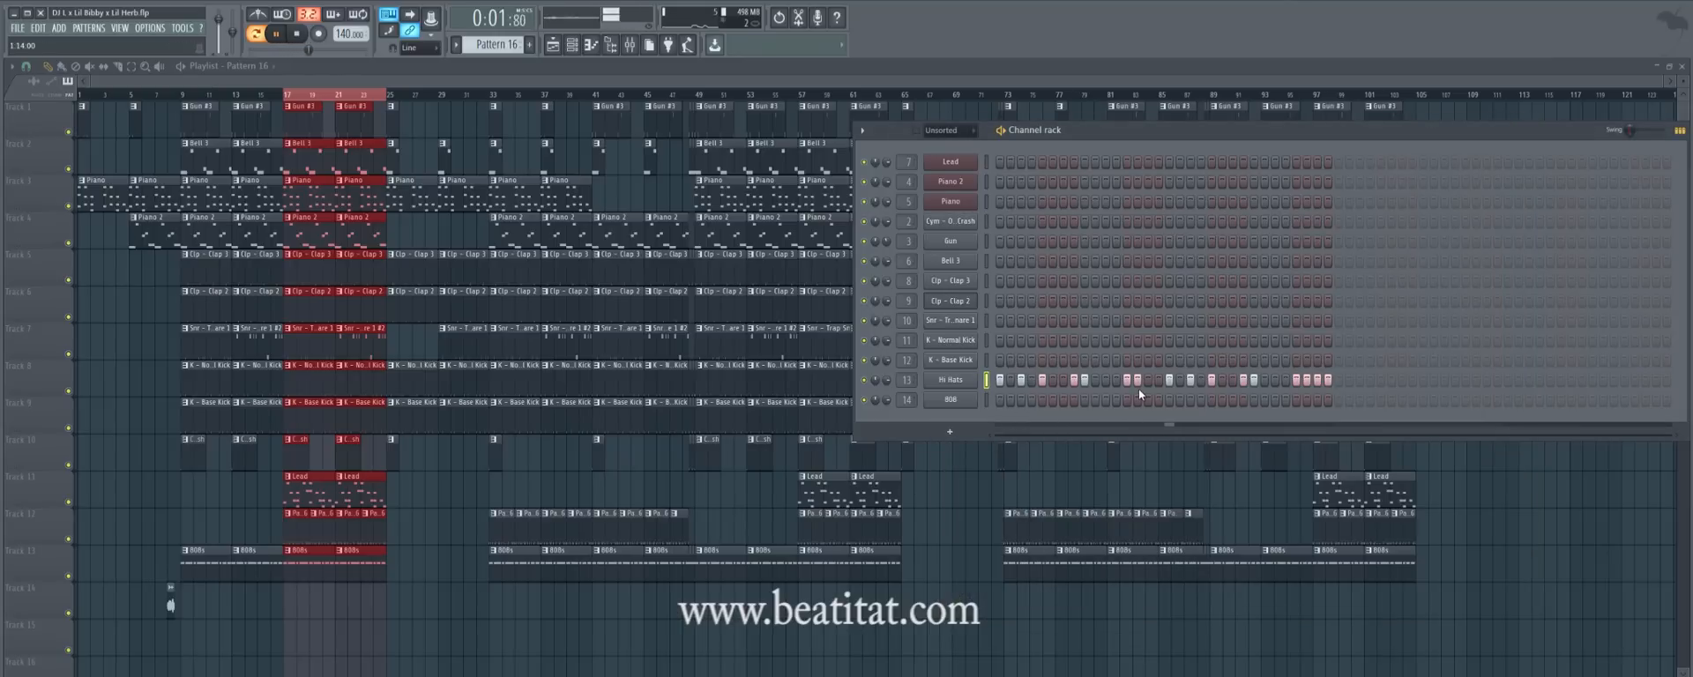
key(space)
click(392, 527)
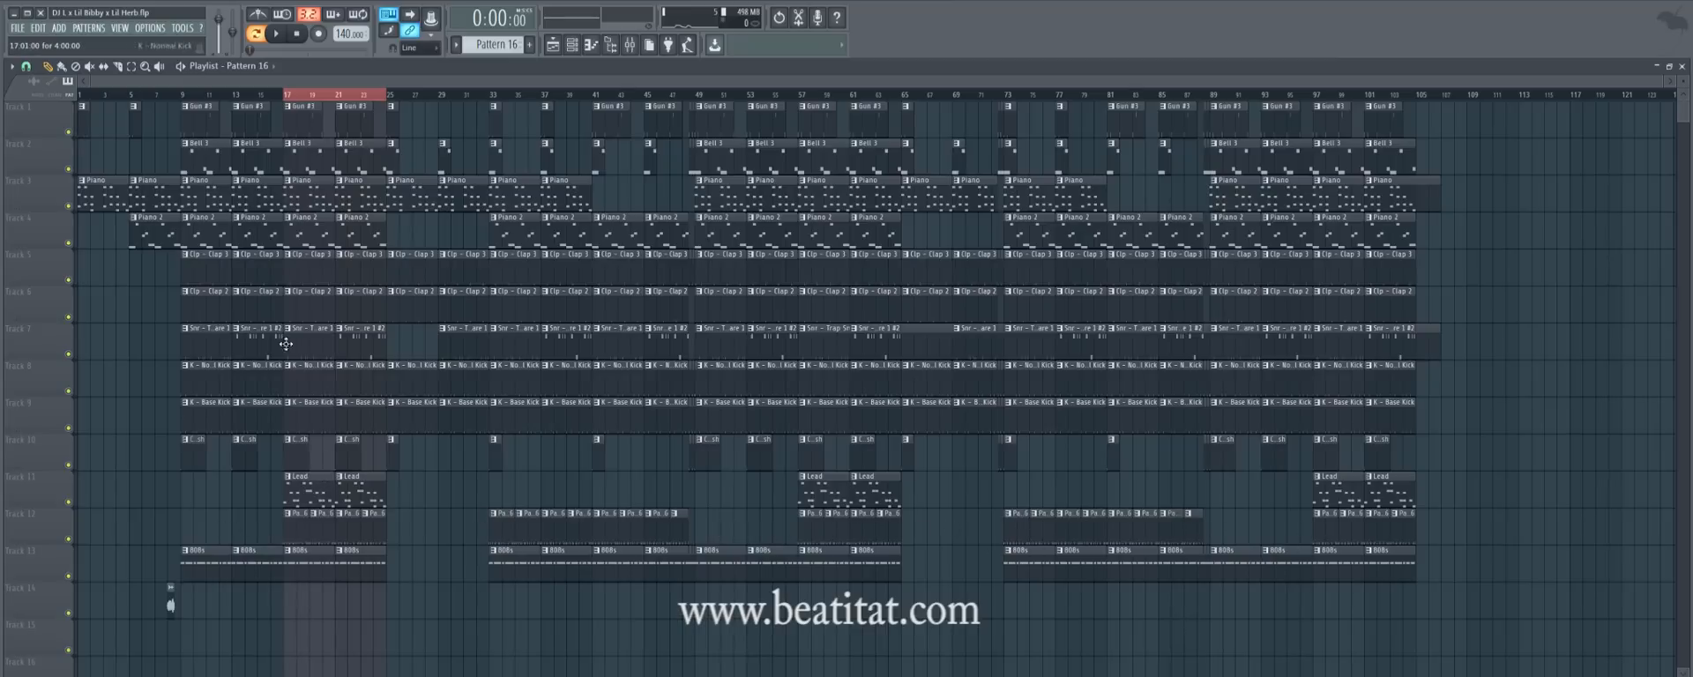
Open the Lead pattern and its Nexus sound, and review the parametric EQ, multiband compressor and compressor on its mixer track.
double_click(322, 495)
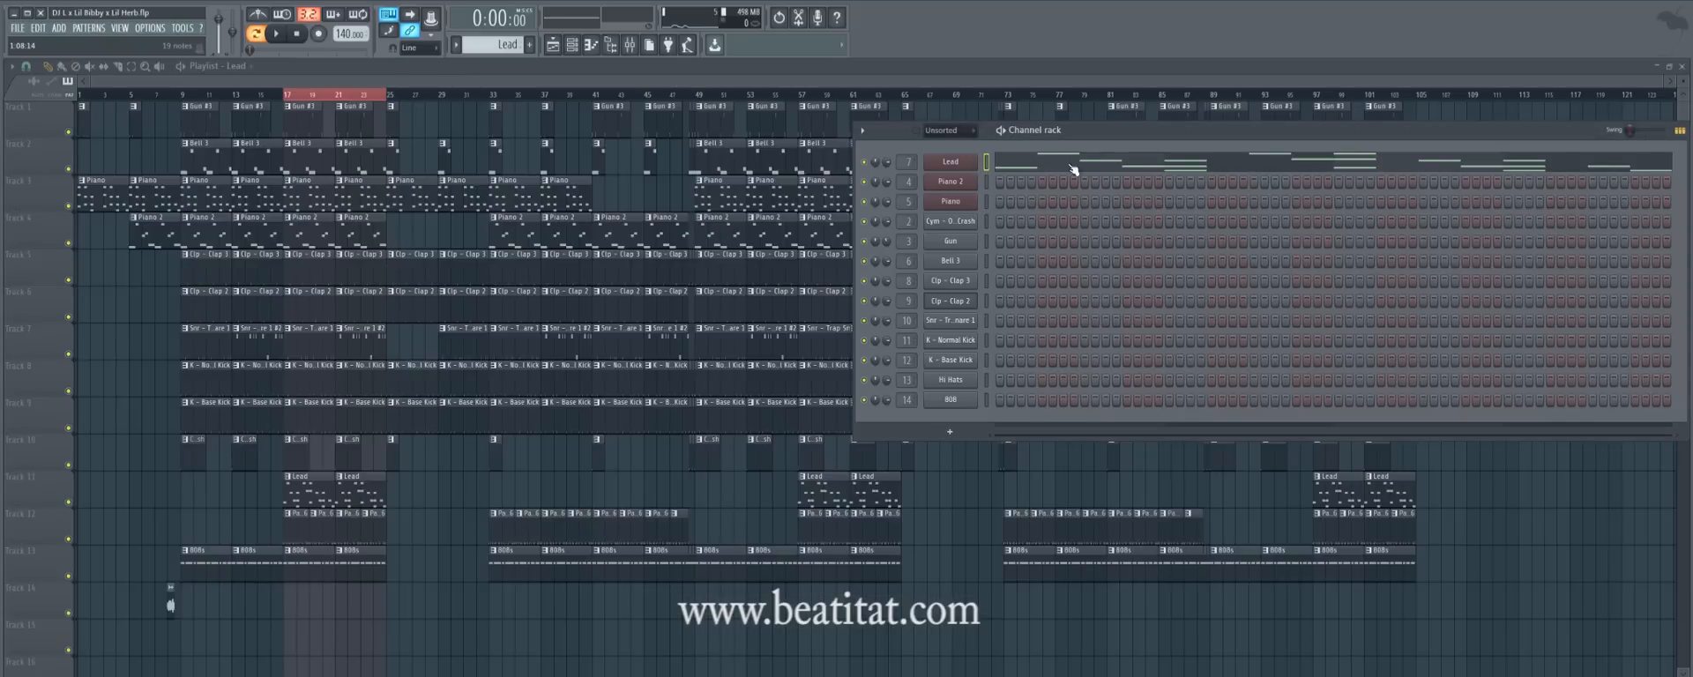
click(952, 162)
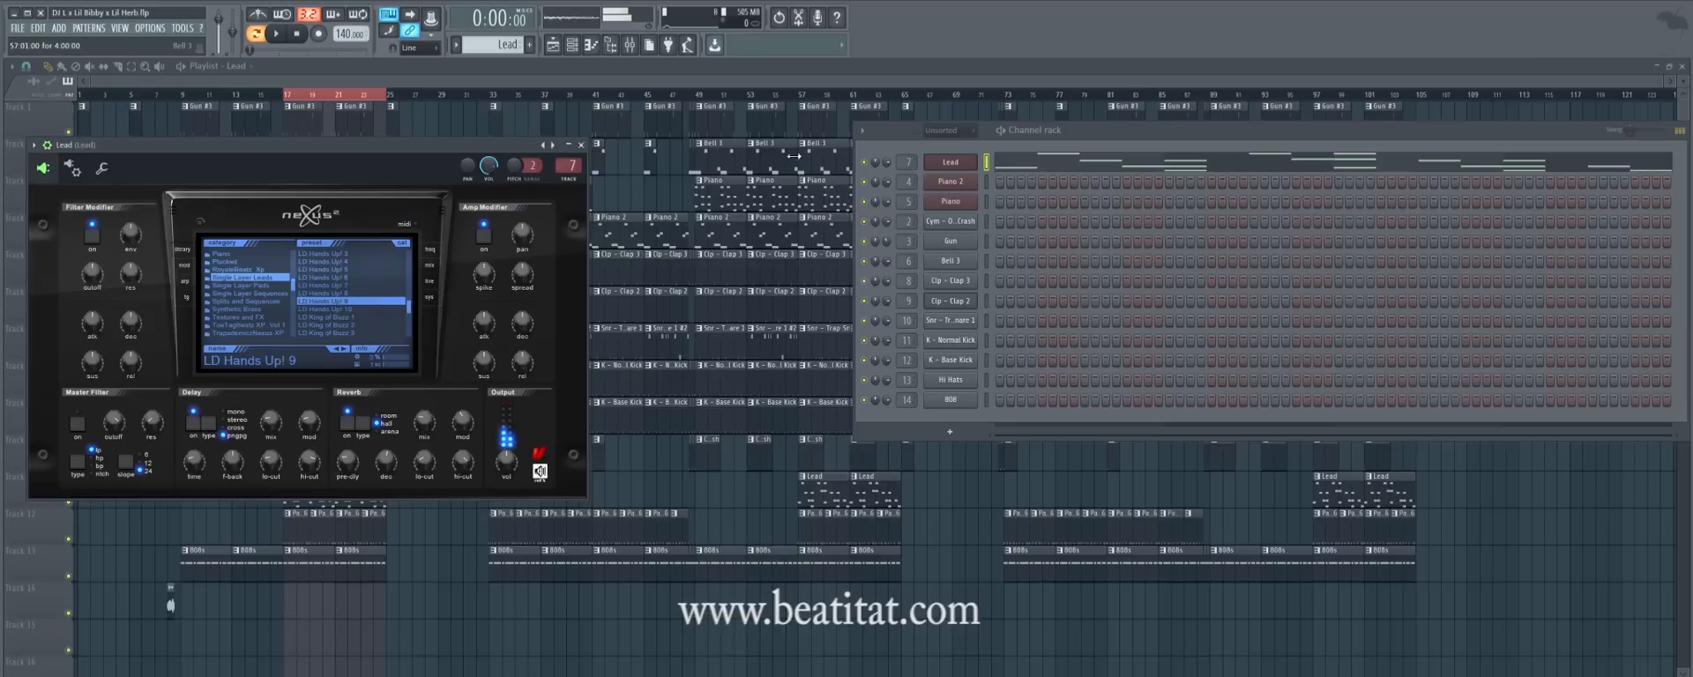
click(629, 44)
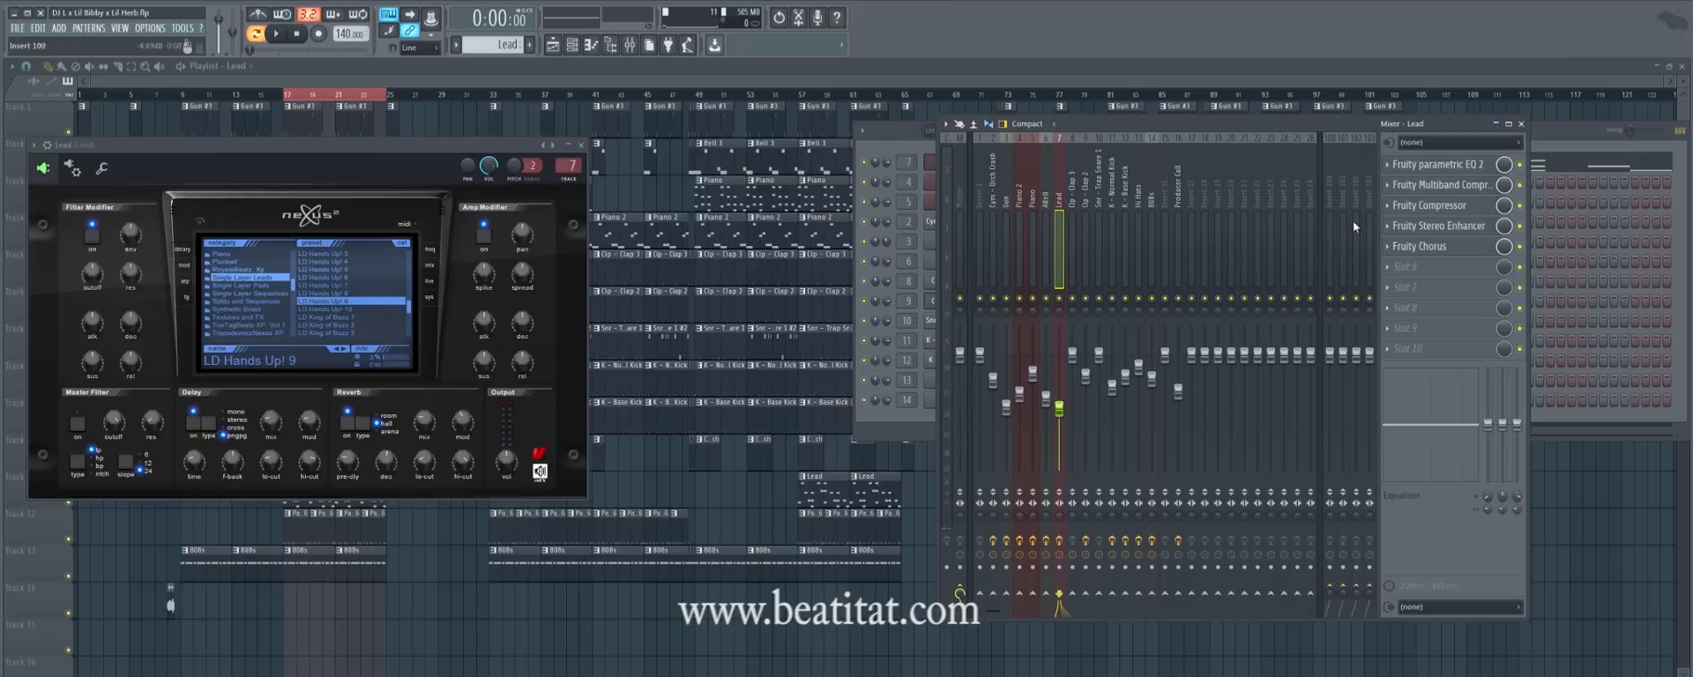
click(1445, 164)
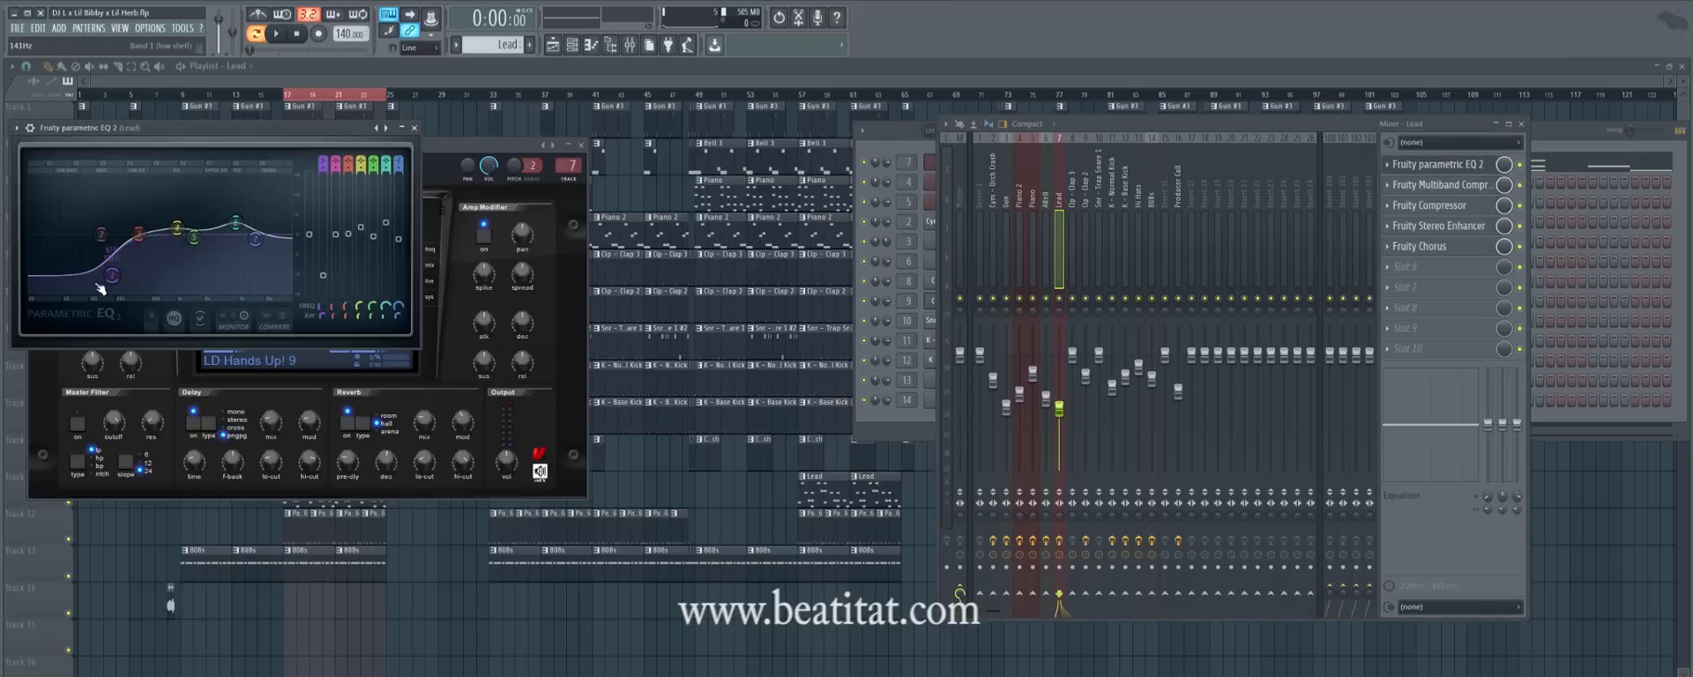
click(414, 128)
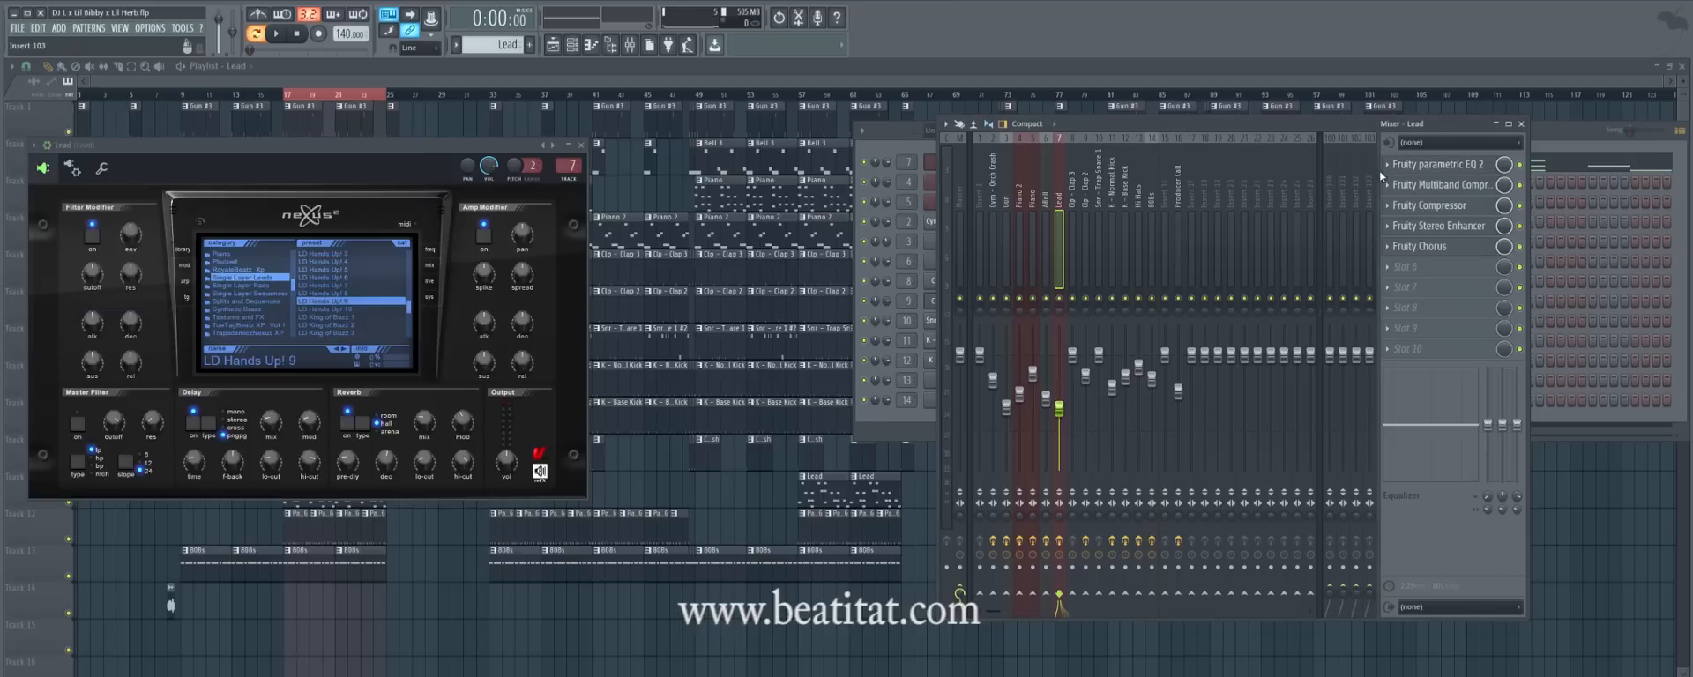
click(1420, 184)
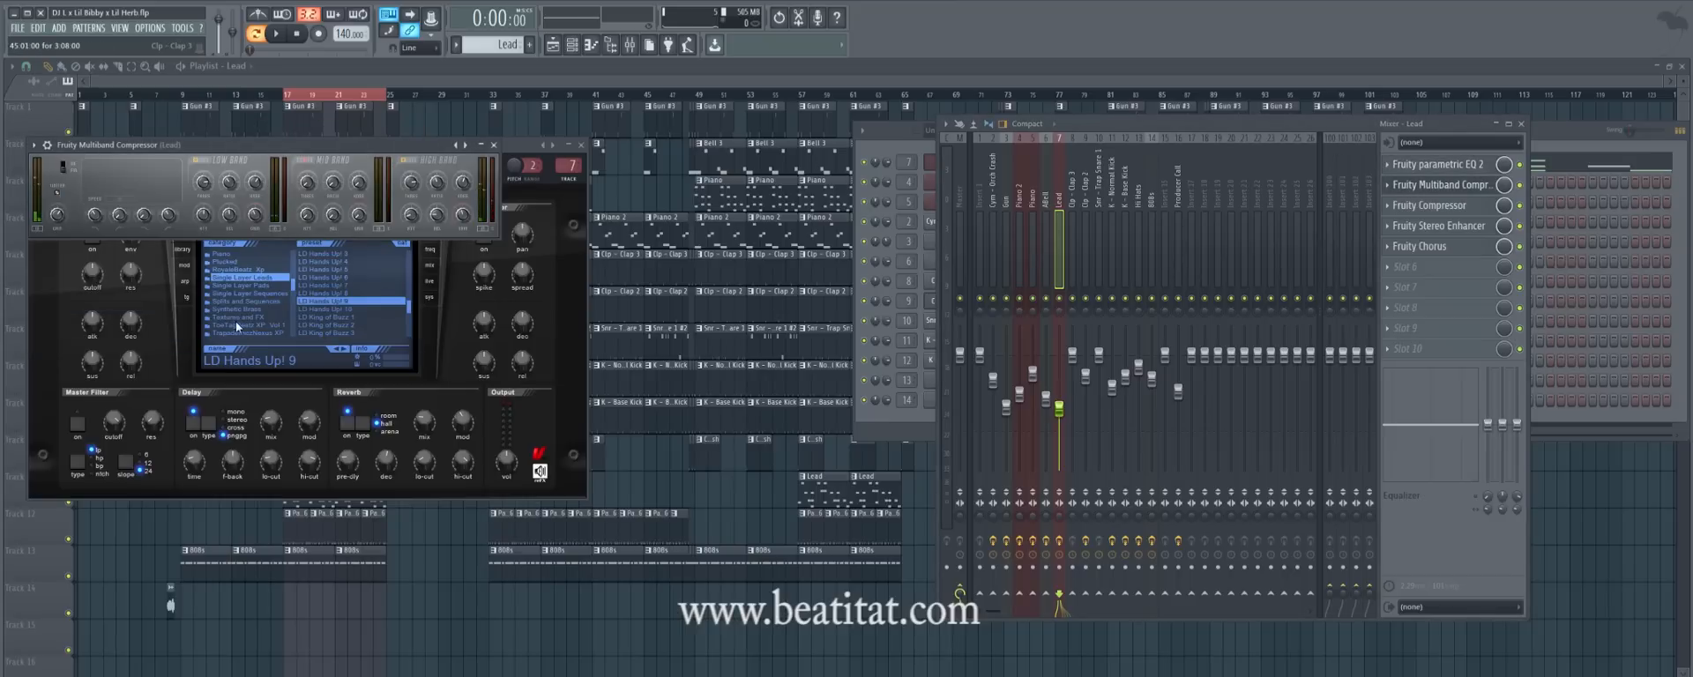
click(495, 146)
click(1441, 206)
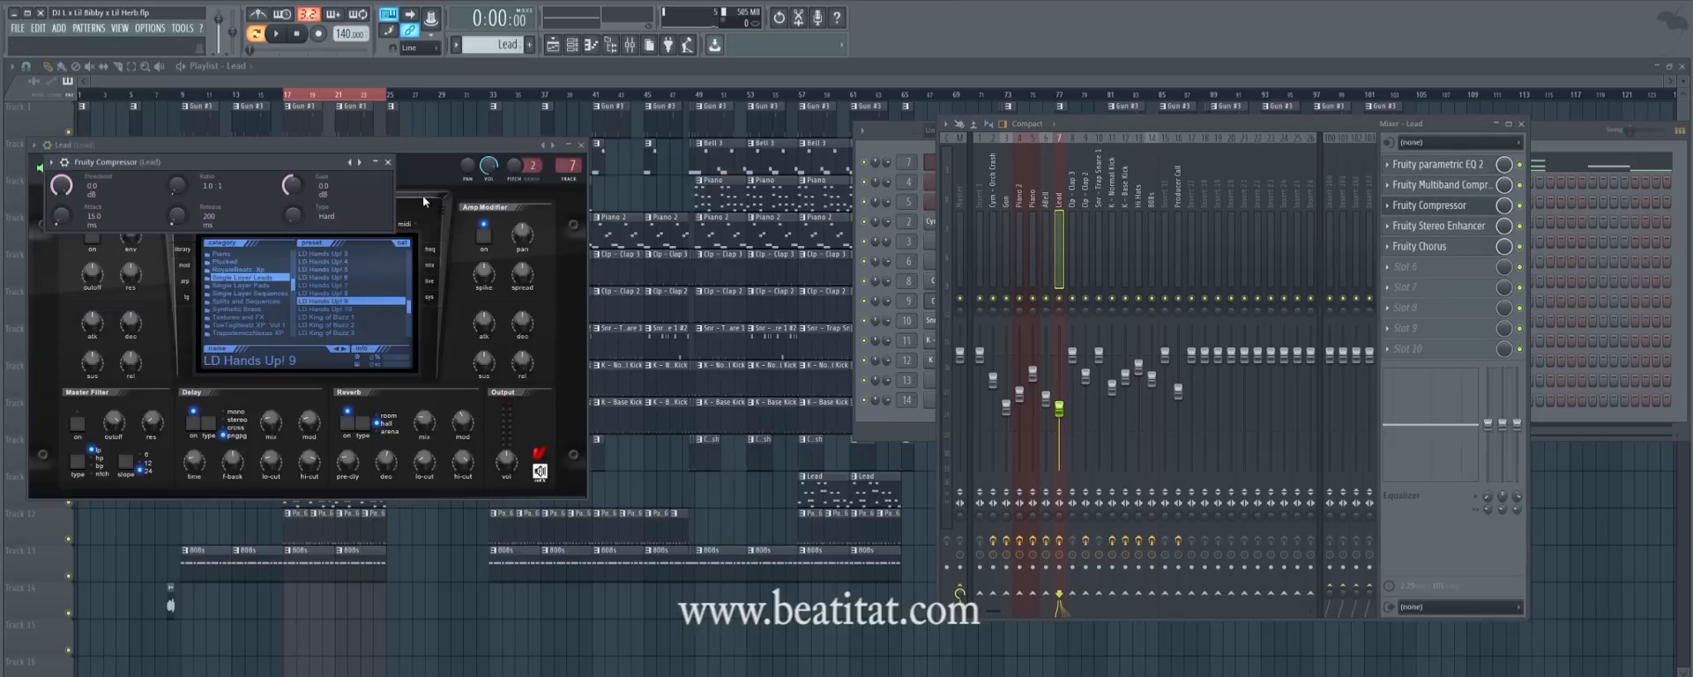
click(388, 163)
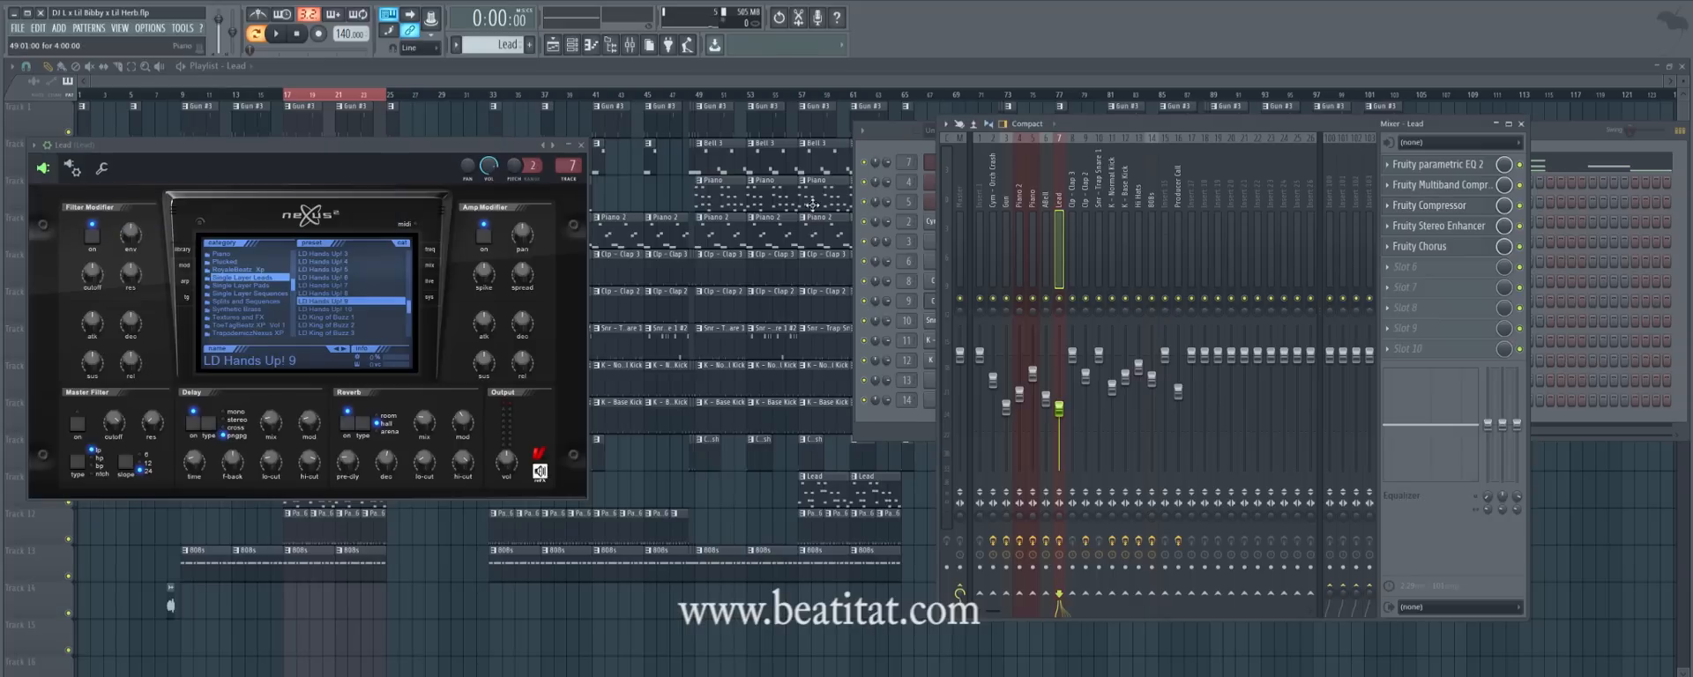
Review the Lead's Fruity Stereo Enhancer and Fruity Chorus settings, play the pattern through them, and close the mixer and effect windows.
click(1406, 228)
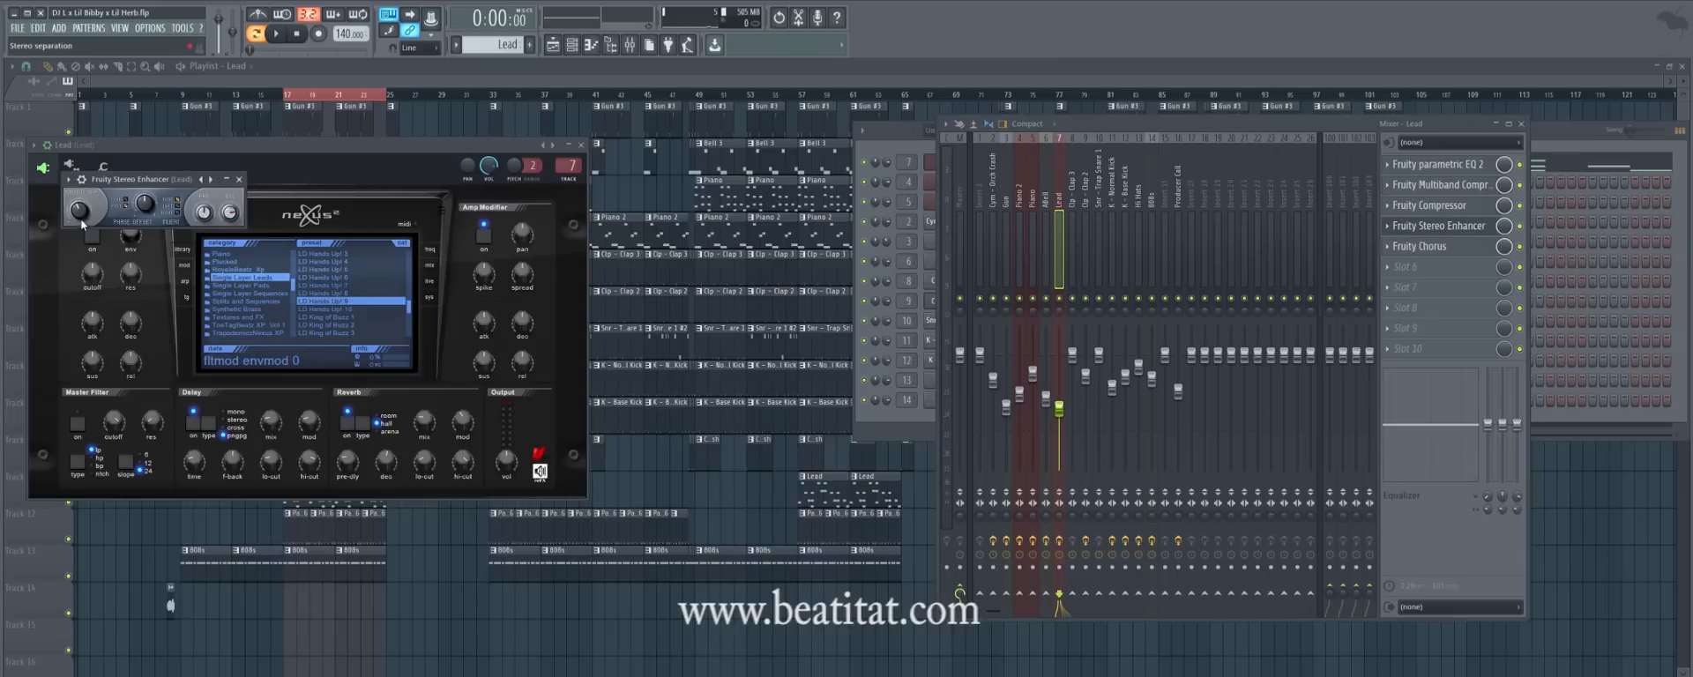
click(1455, 226)
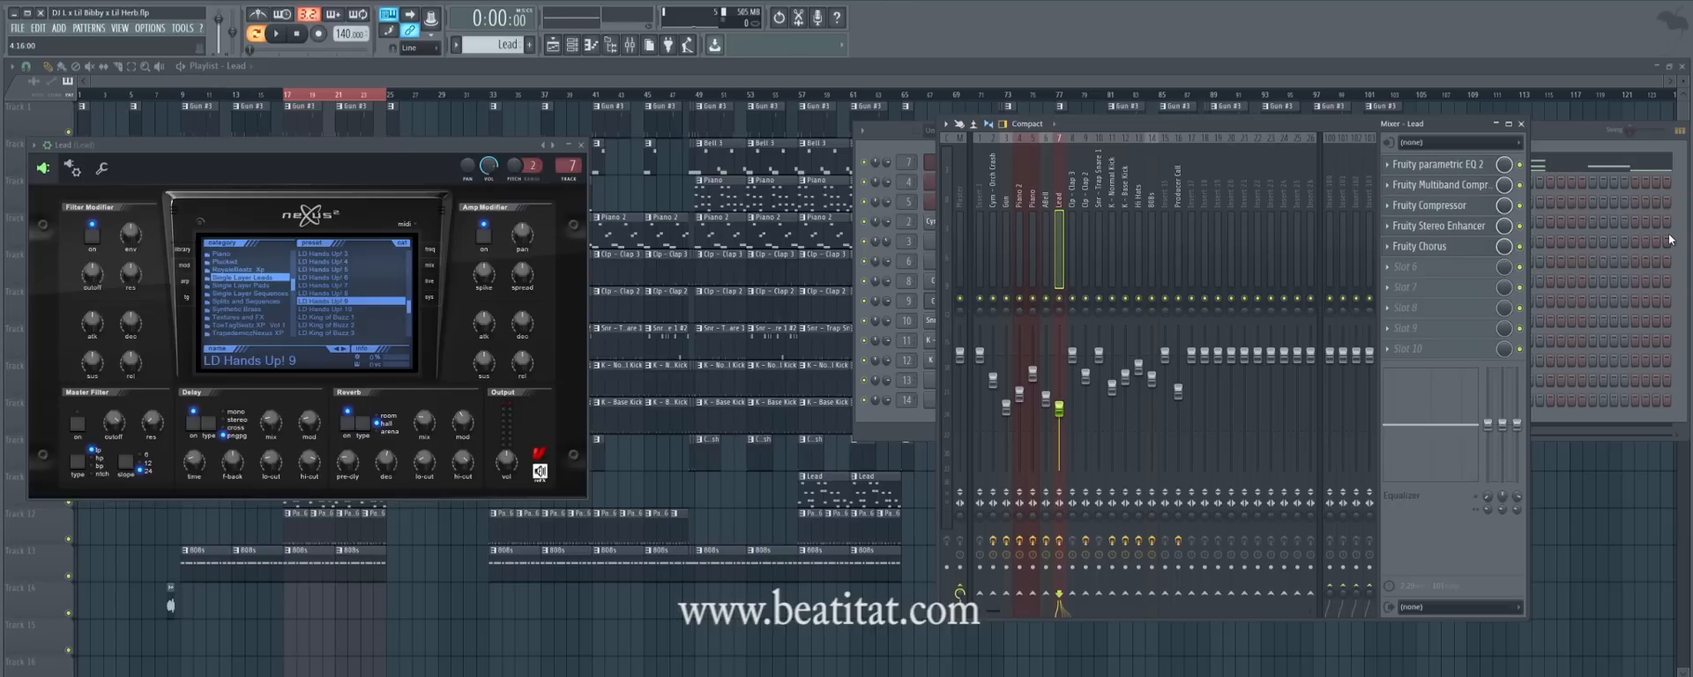
click(1437, 228)
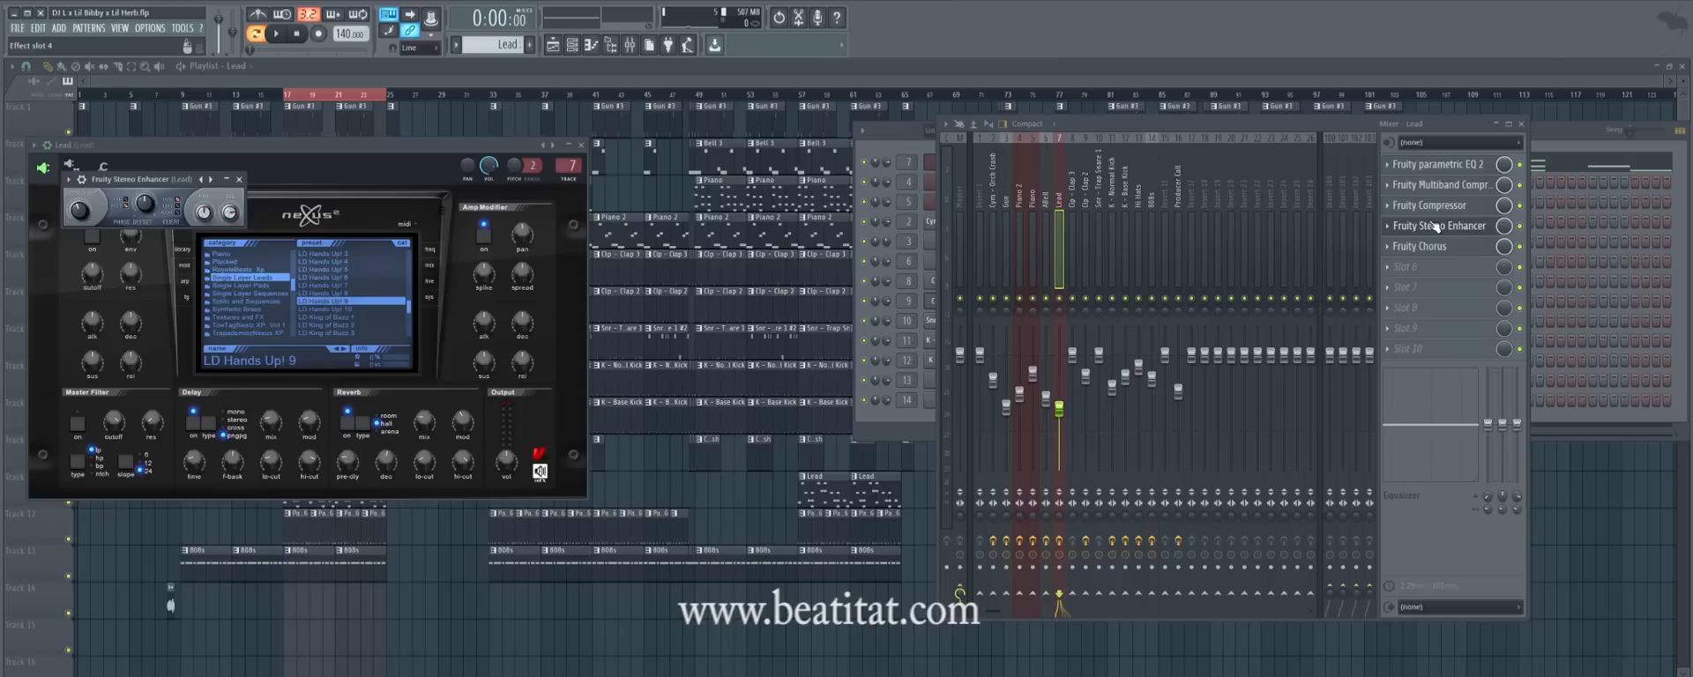
click(1470, 246)
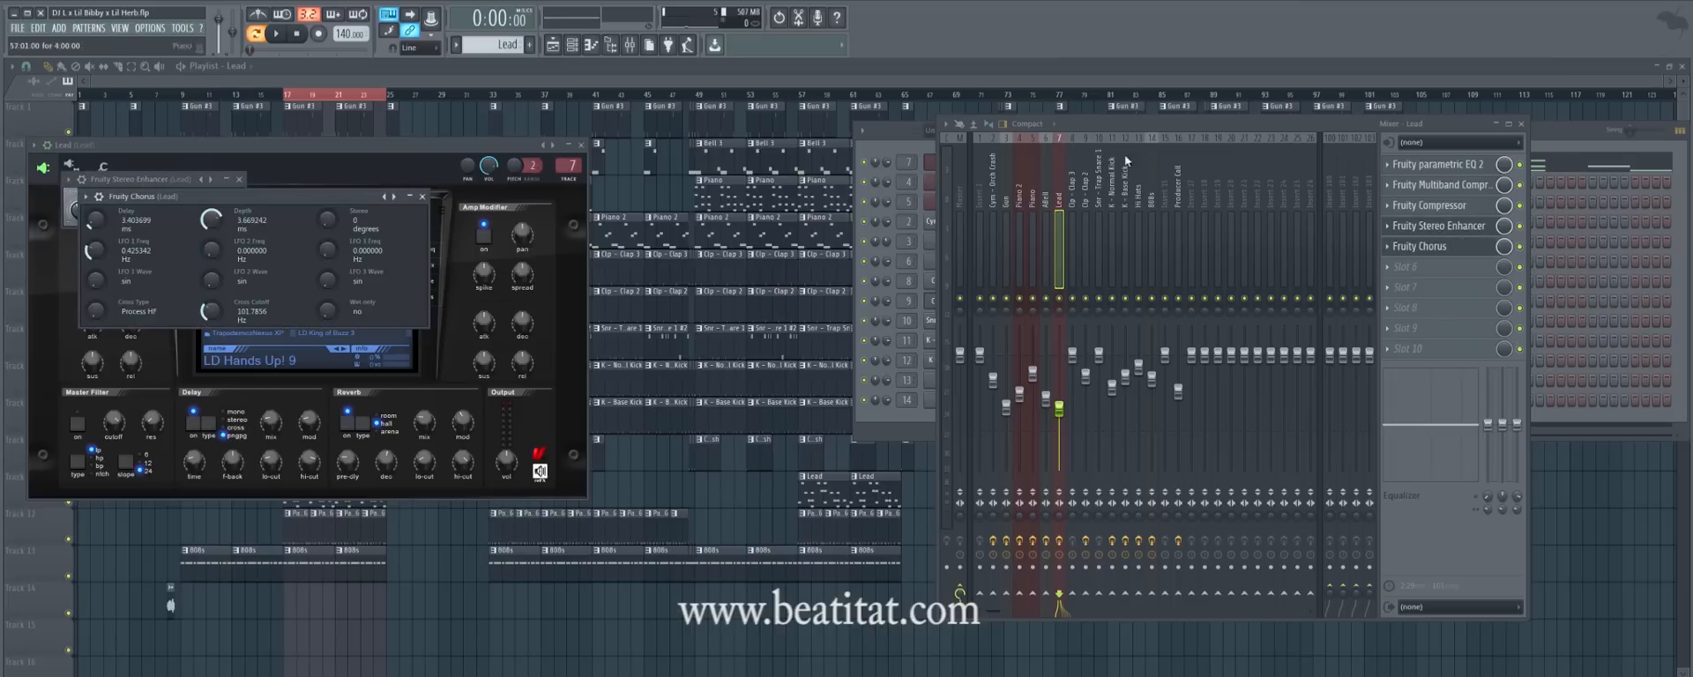
key(space)
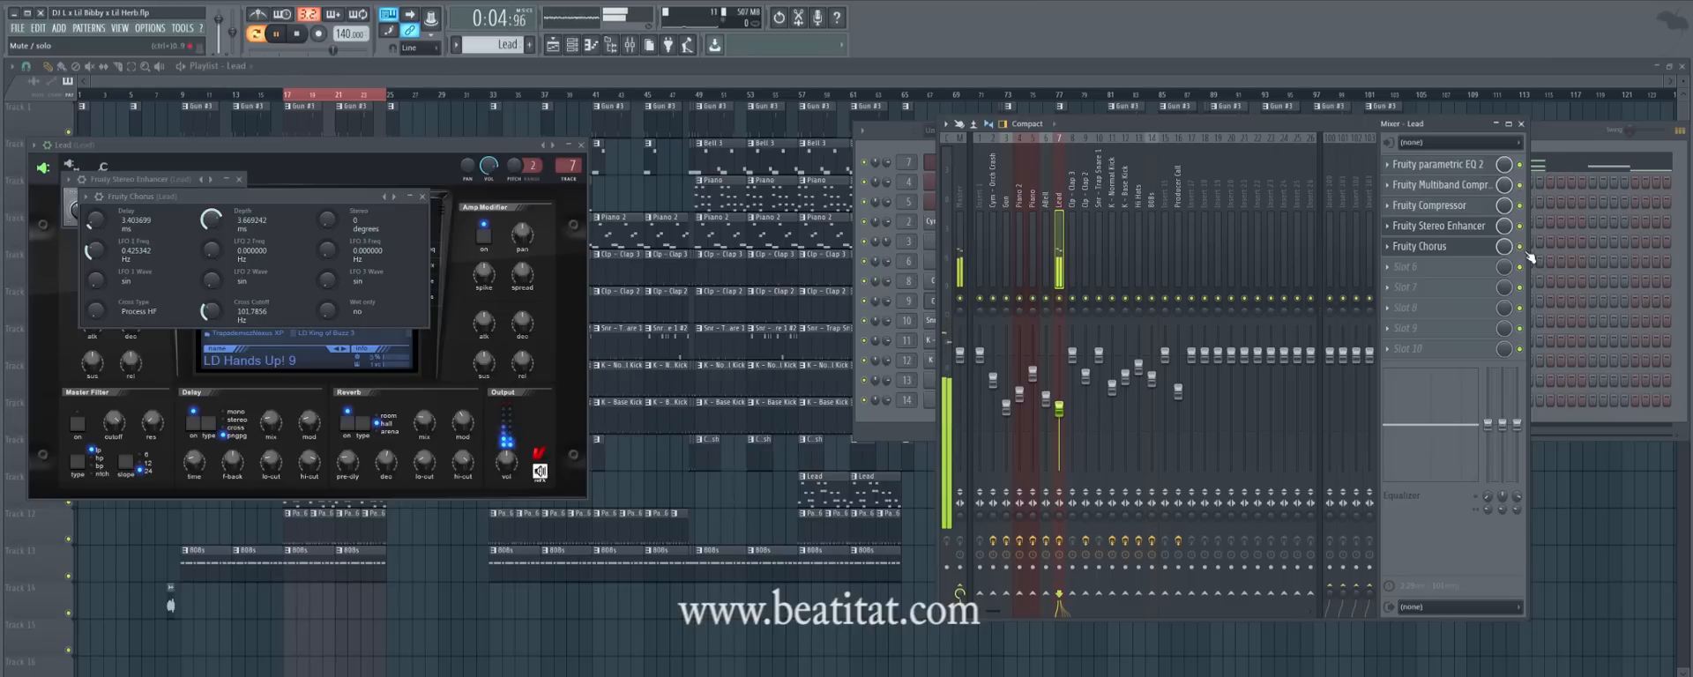
click(1521, 123)
key(space)
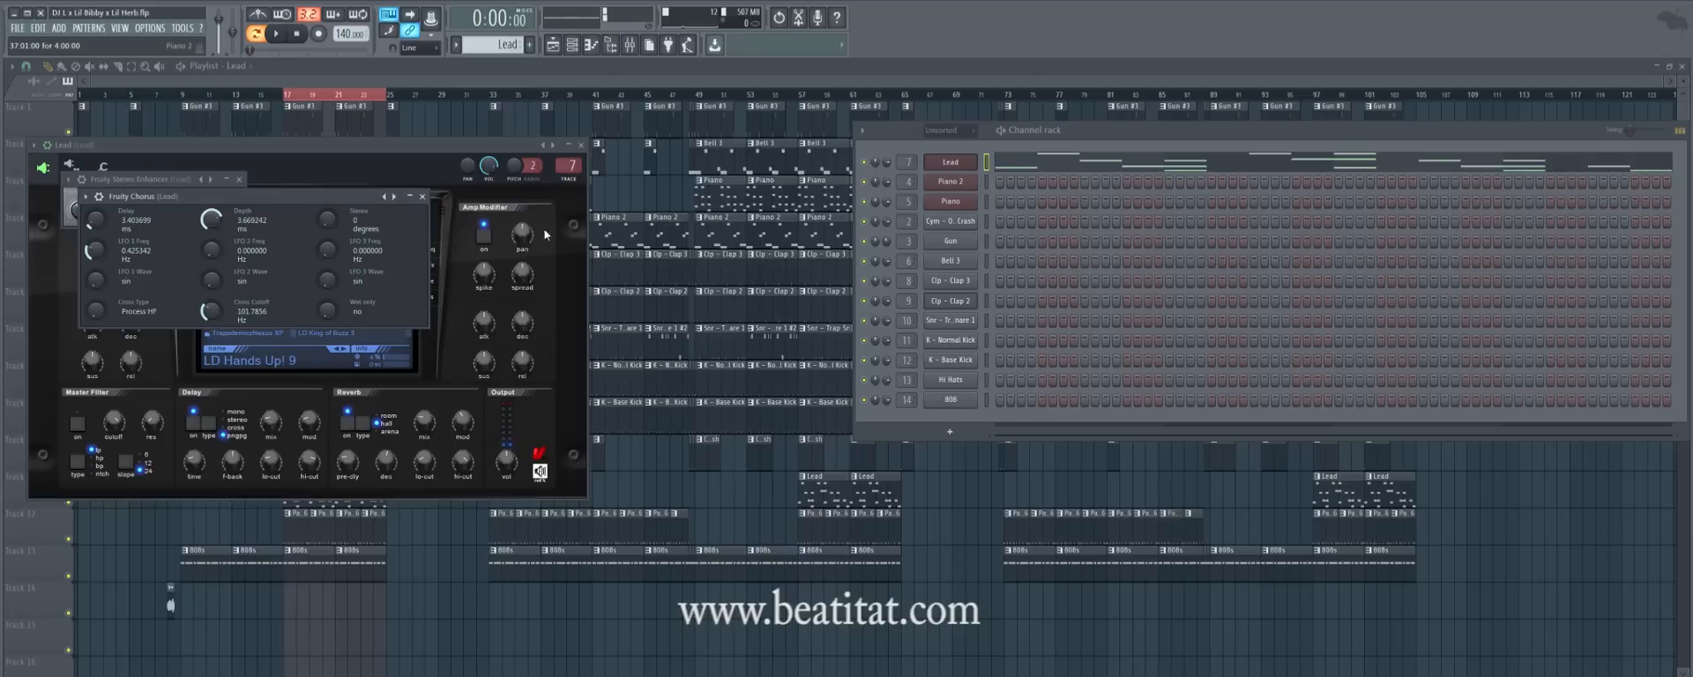
click(422, 197)
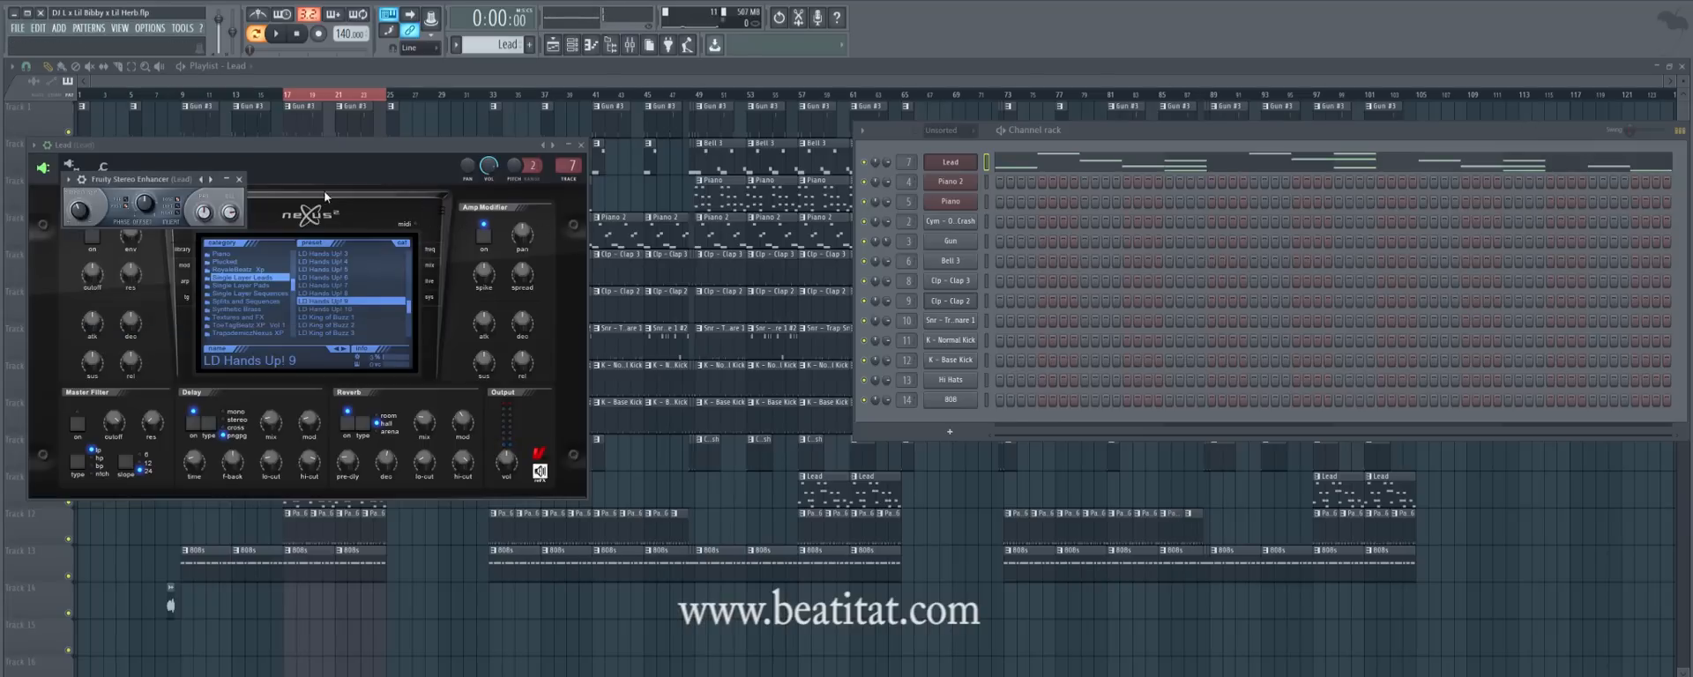
click(238, 179)
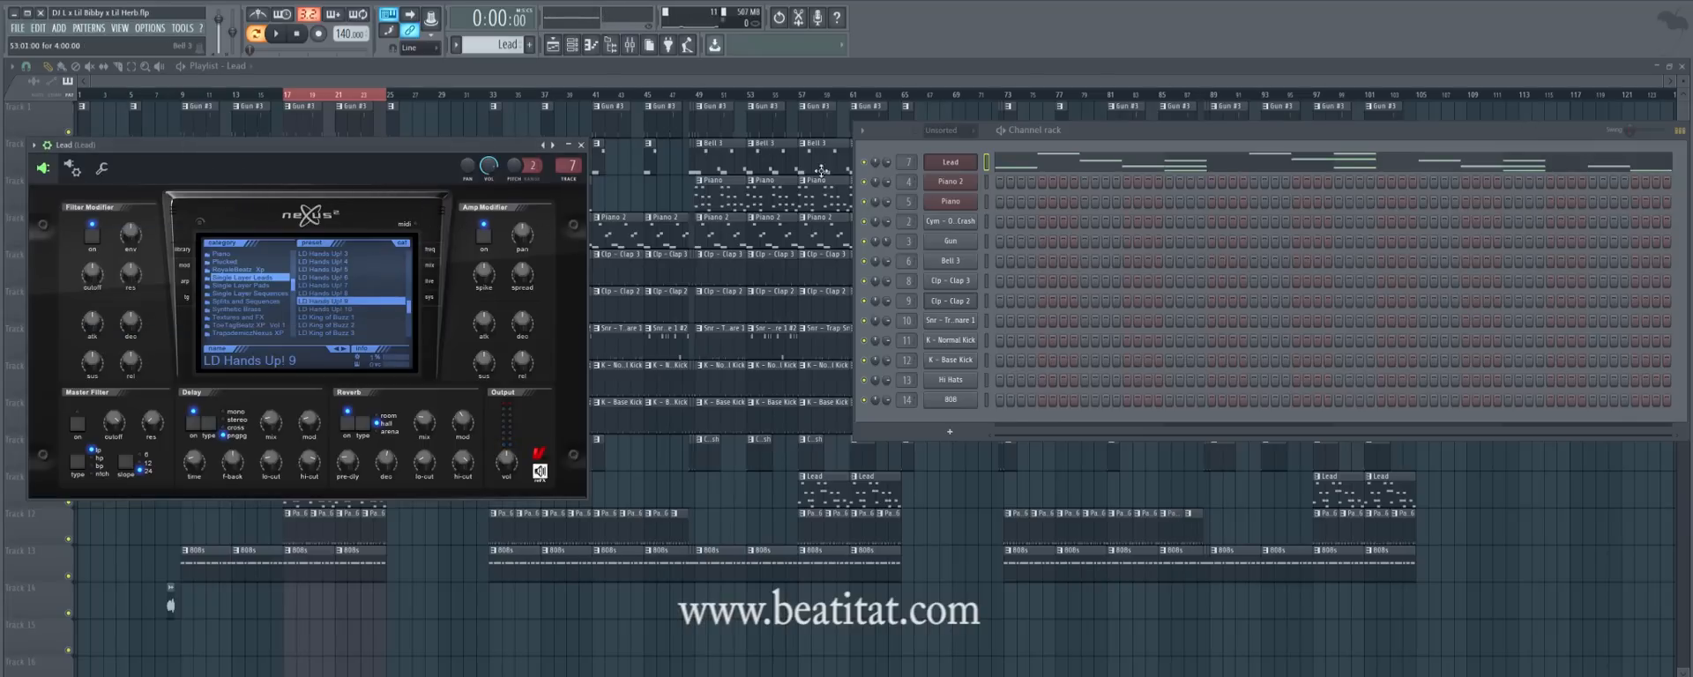
Open the Lead melody in the piano roll, fit all its notes in view and briefly play it.
click(1067, 162)
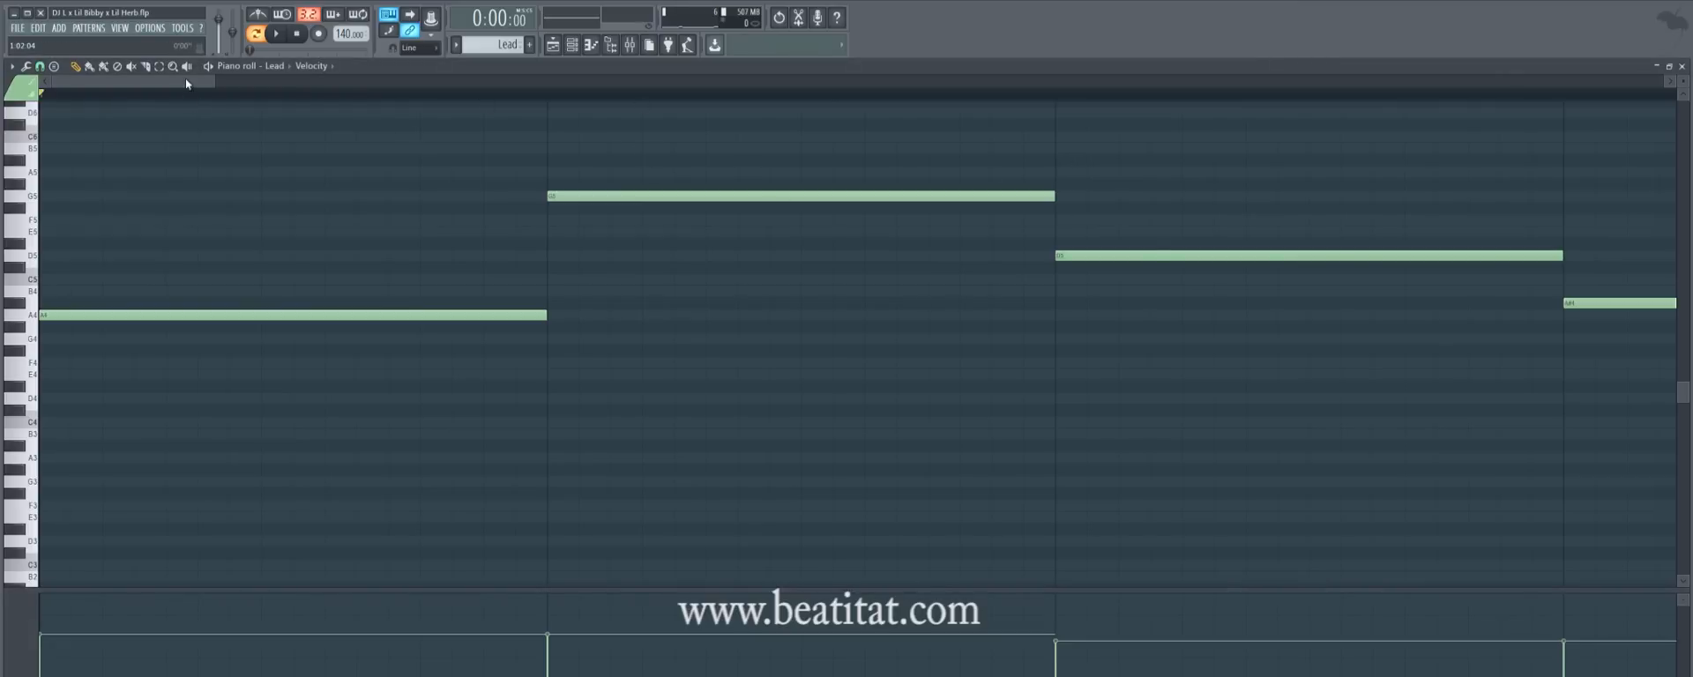
drag(212, 83, 1642, 83)
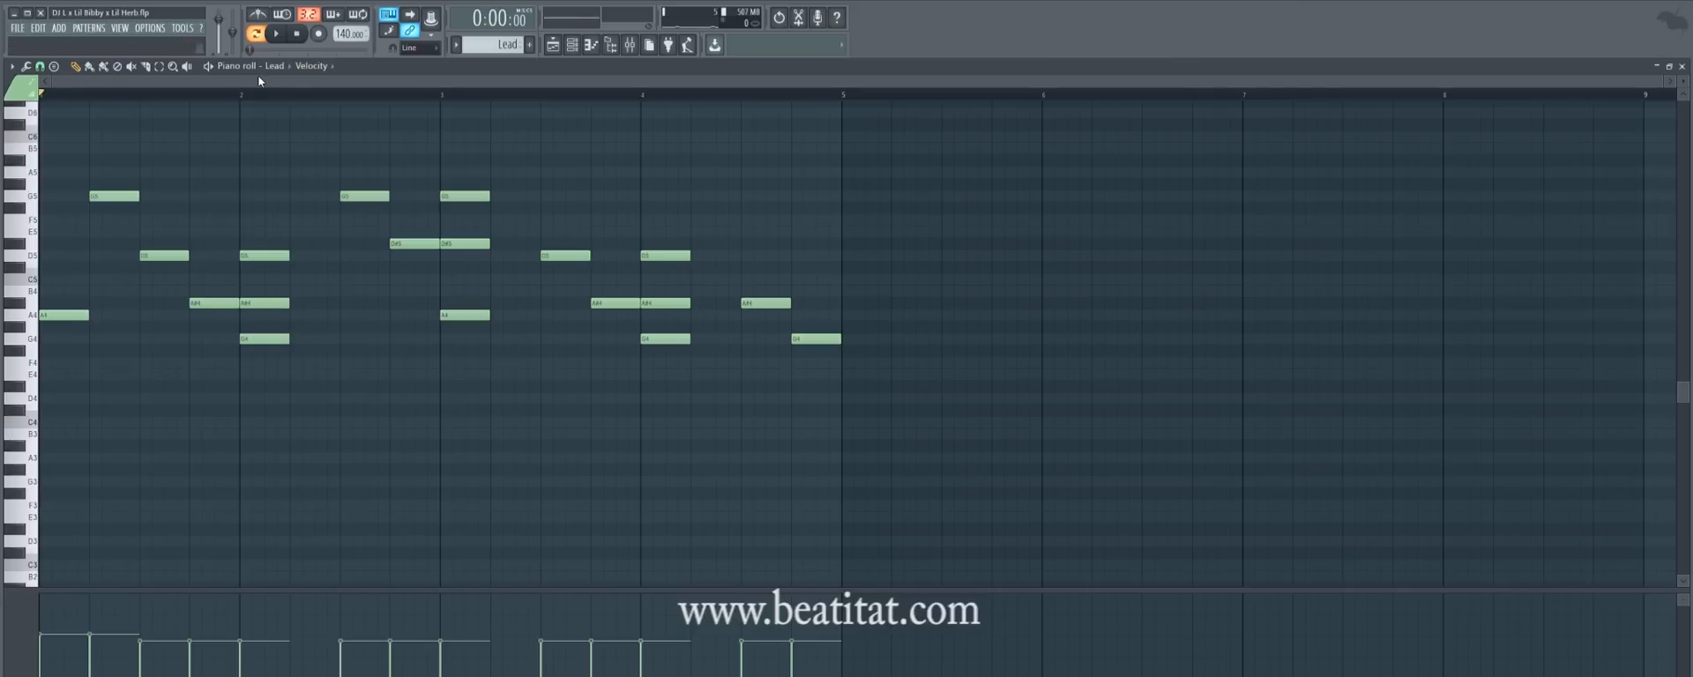
key(space)
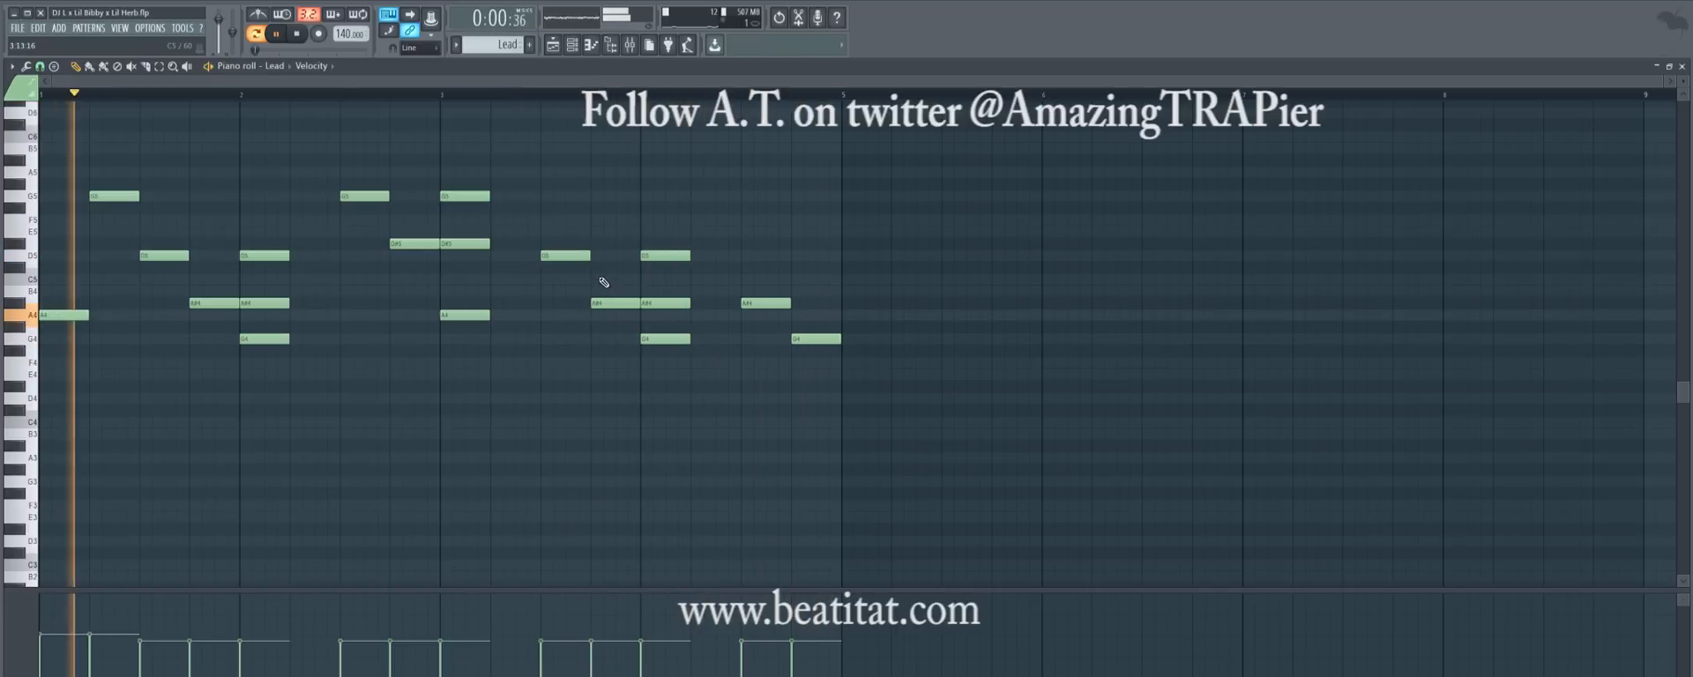
key(space)
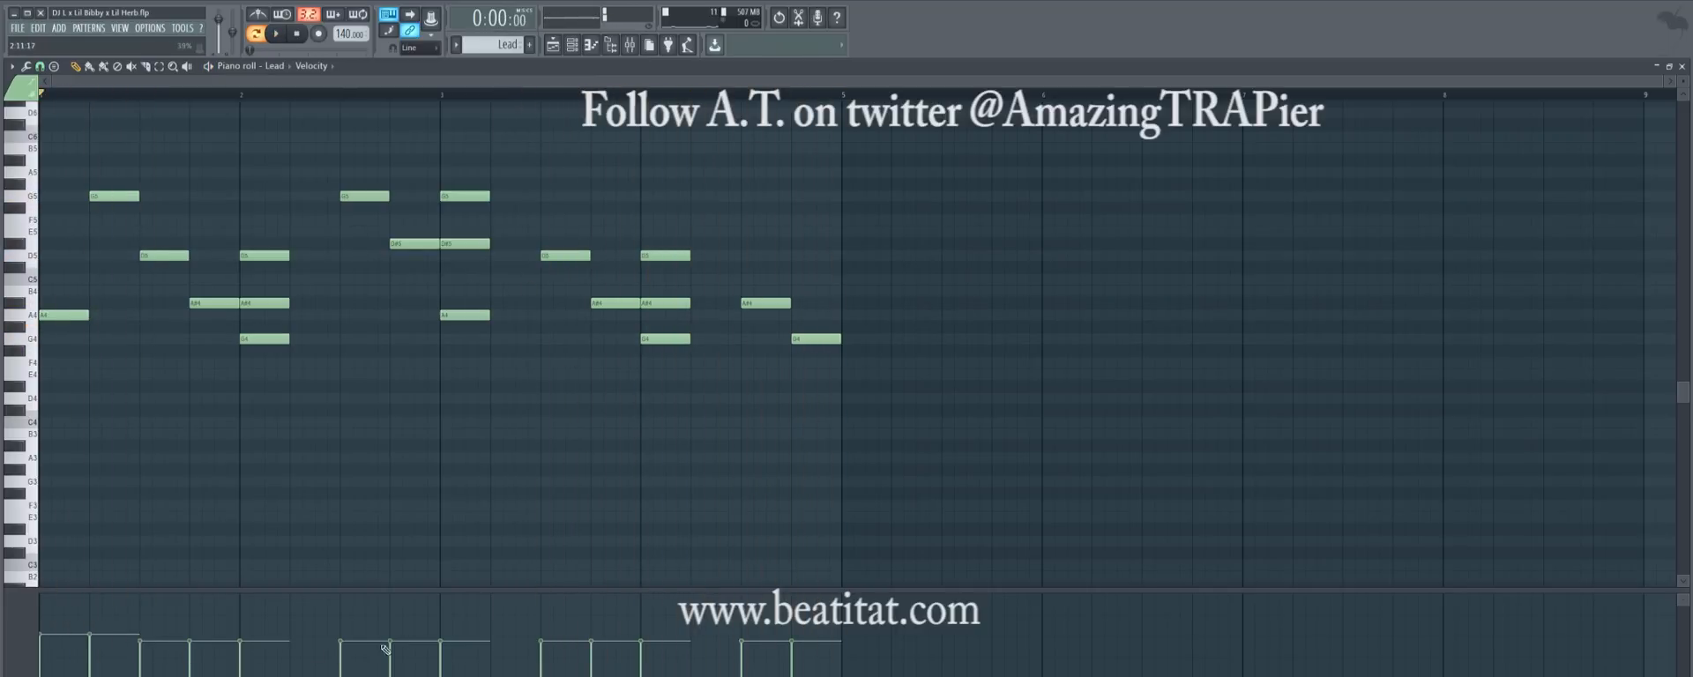
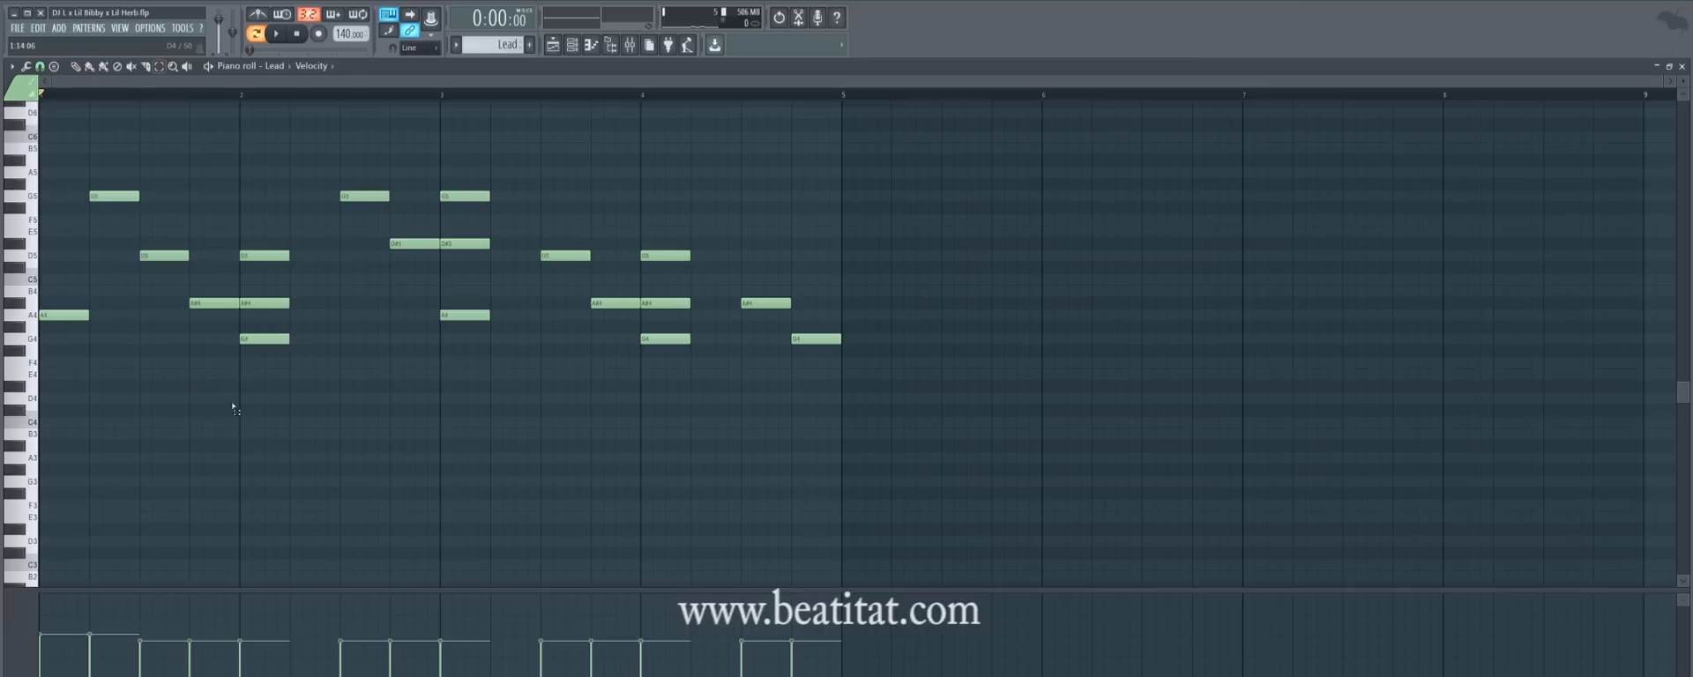
Highlight the first part of the Lead melody, replay the pattern, and close the piano roll and Nexus window.
drag(491, 416, 35, 101)
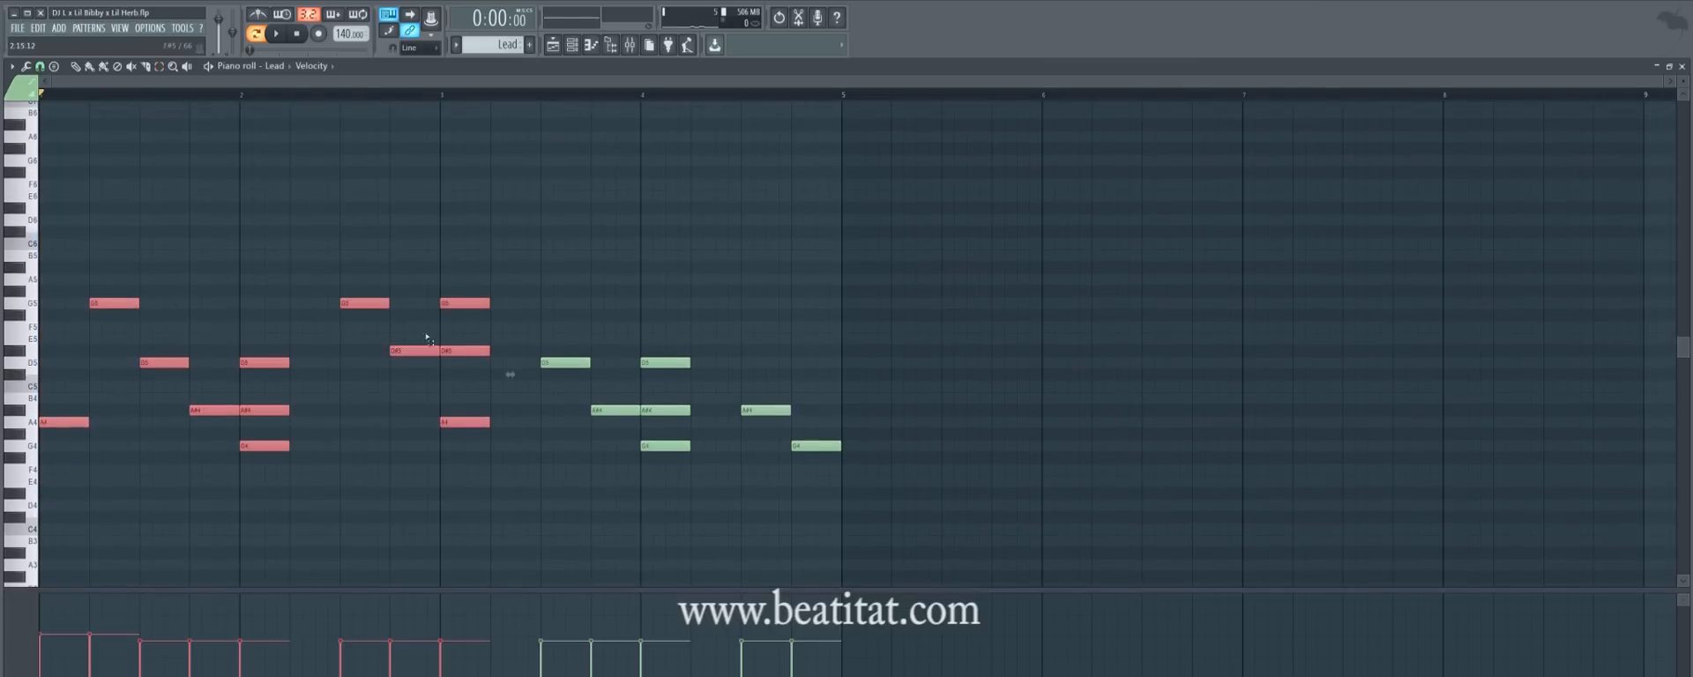
drag(413, 484, 37, 182)
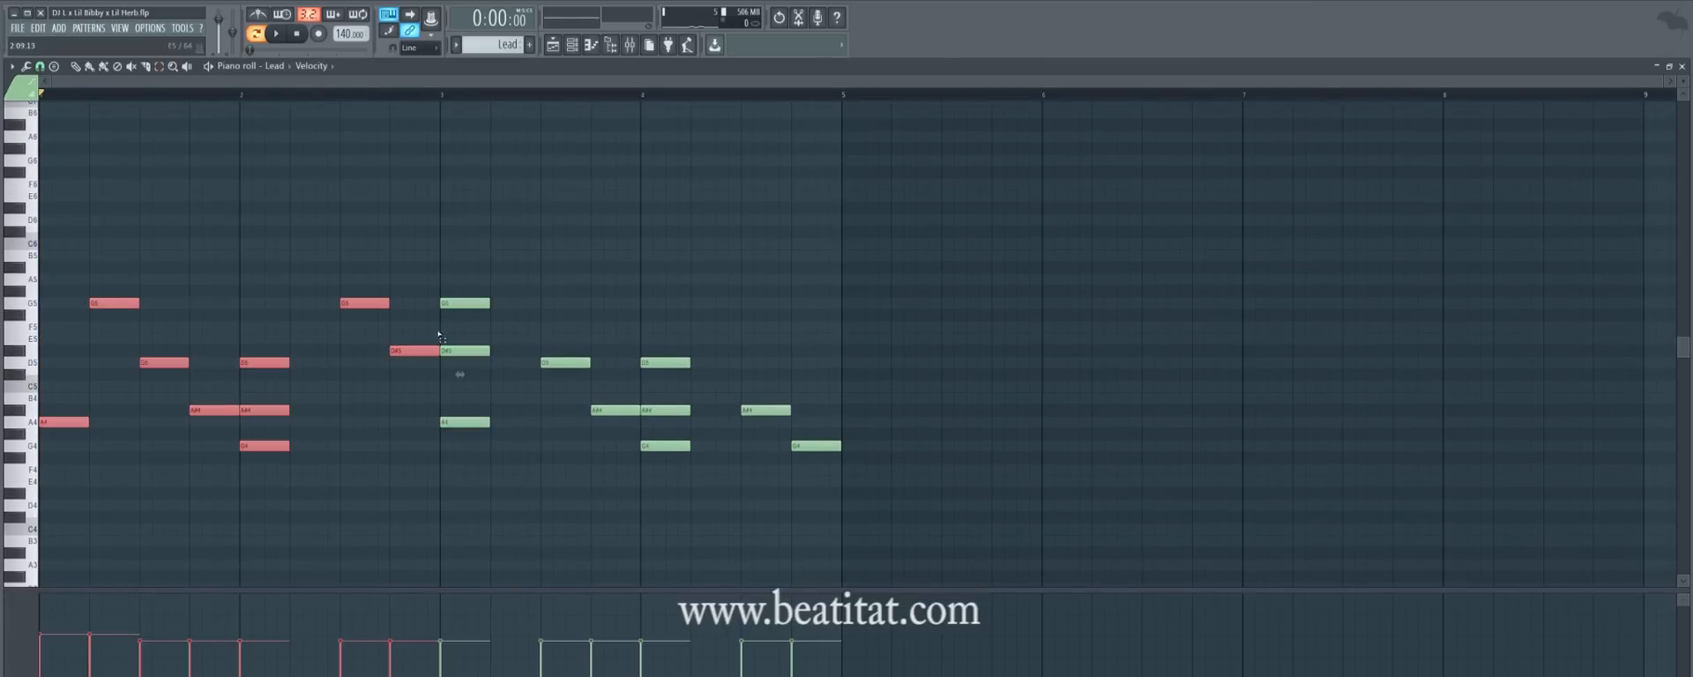
click(424, 370)
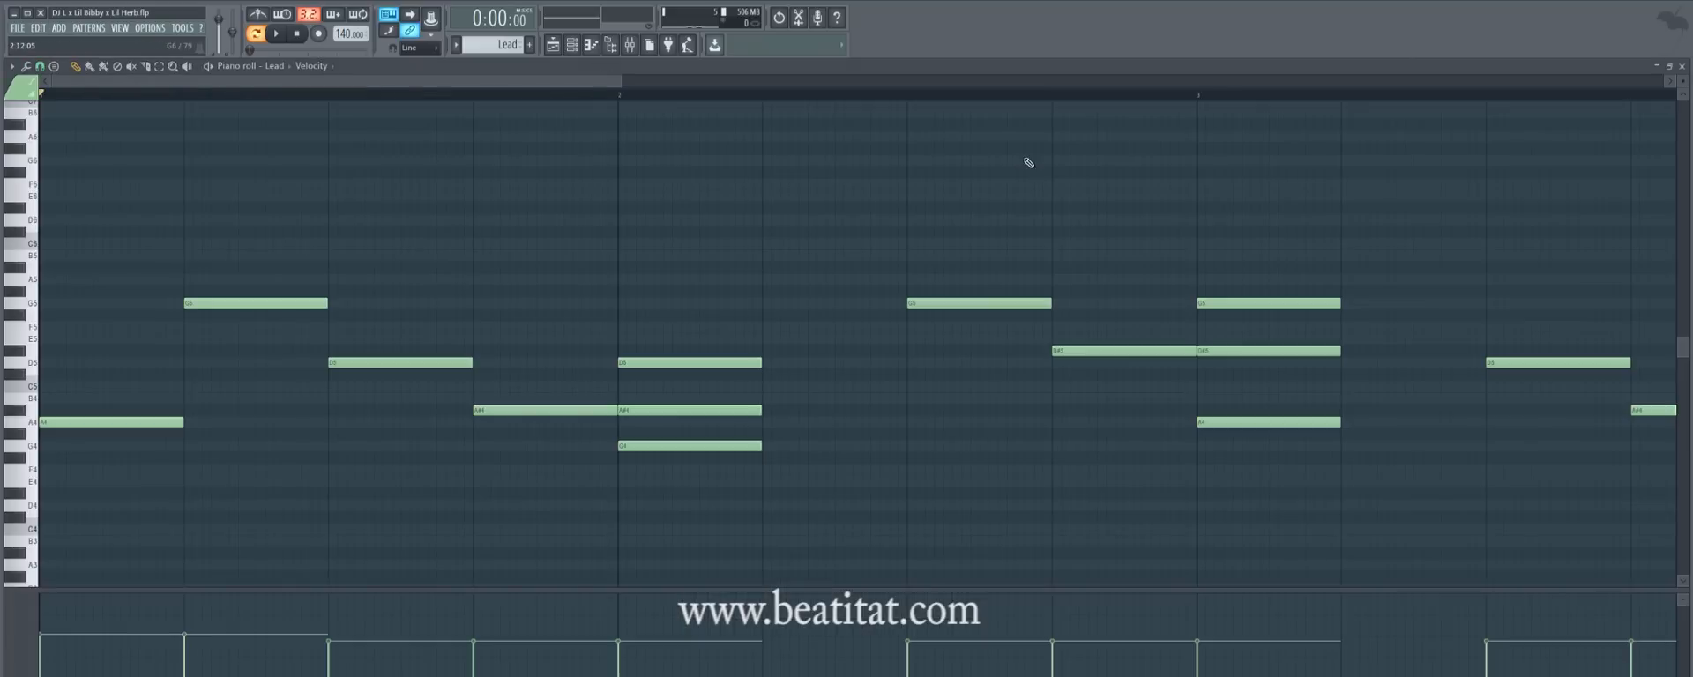
key(space)
scroll(560, 383, down, 4)
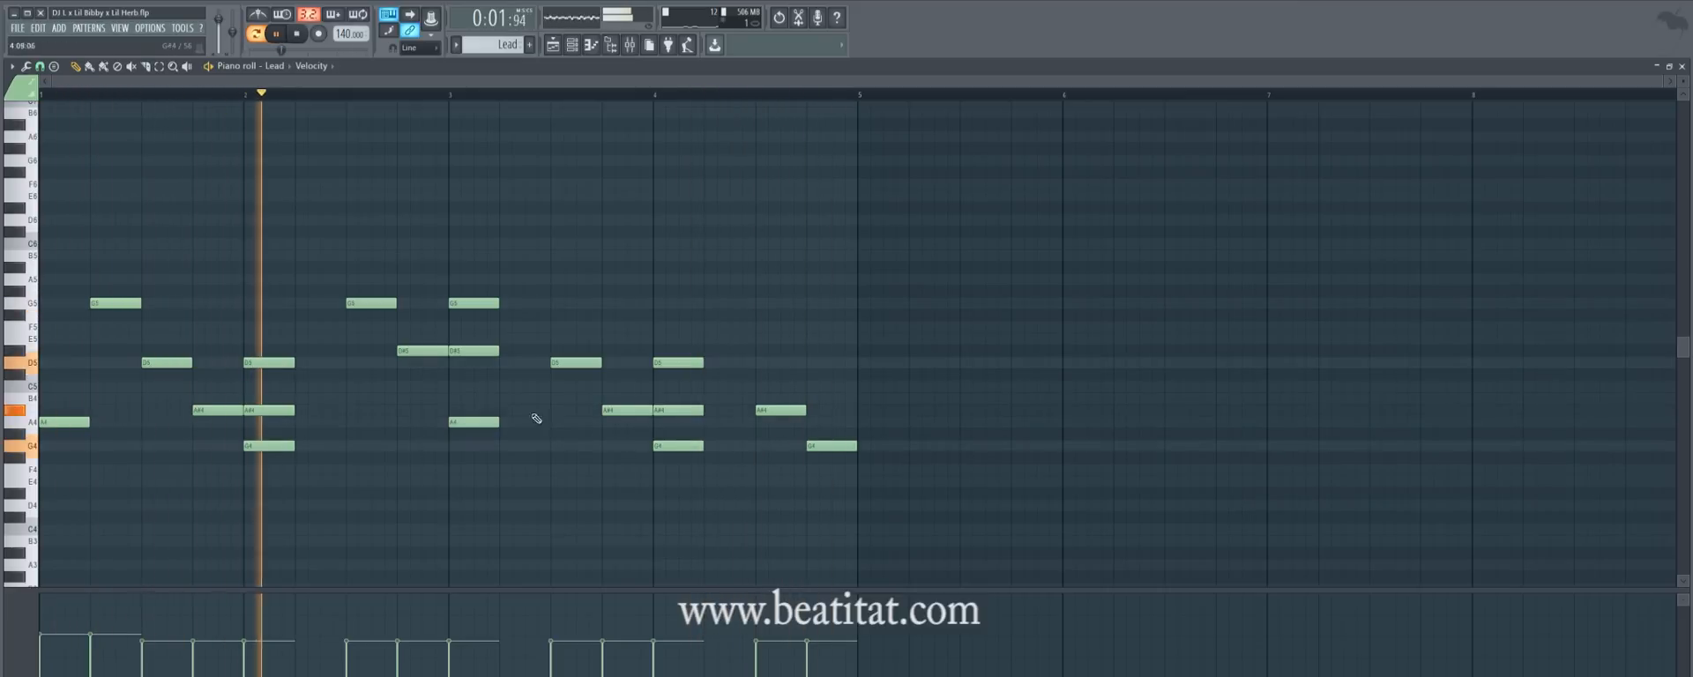
key(F7)
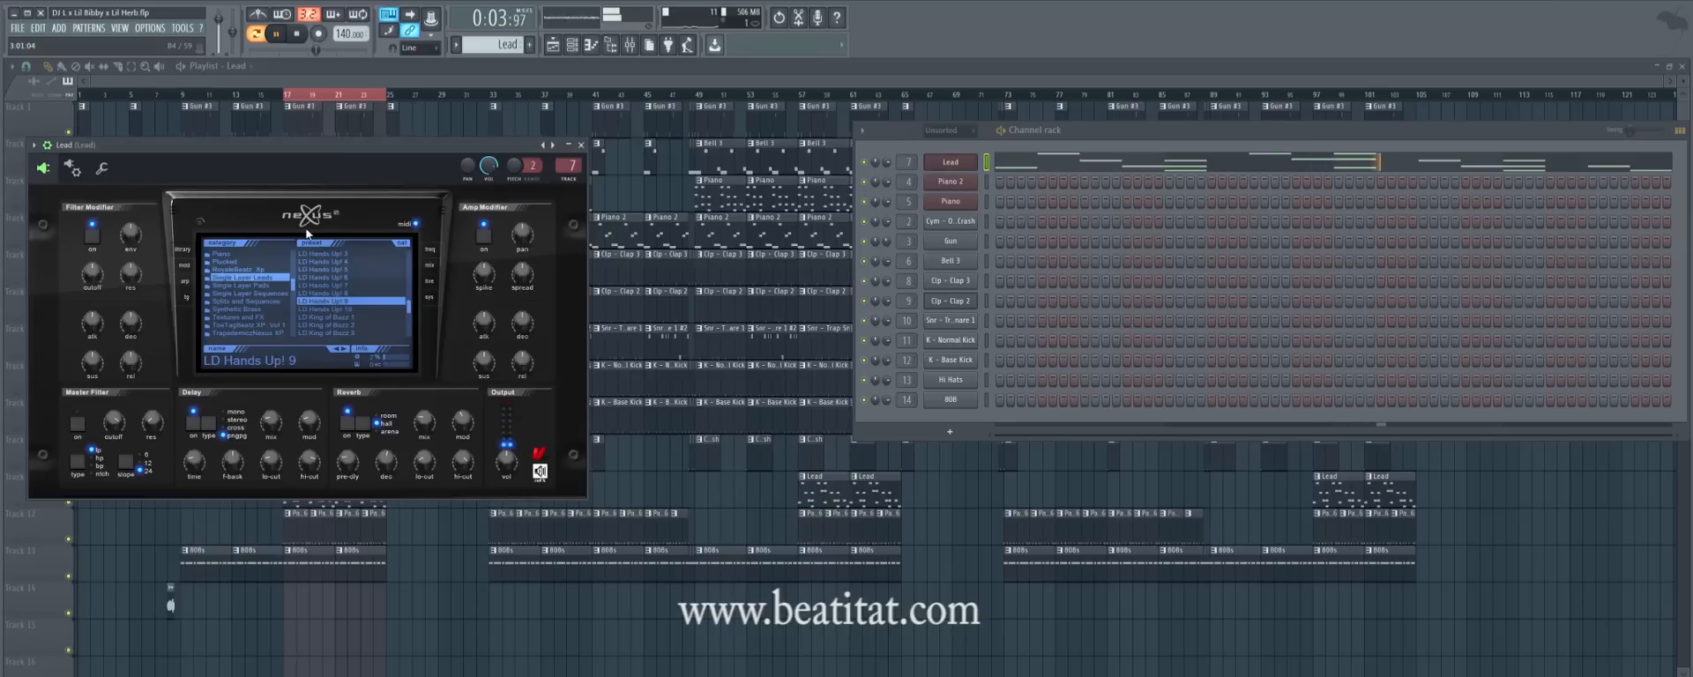
key(space)
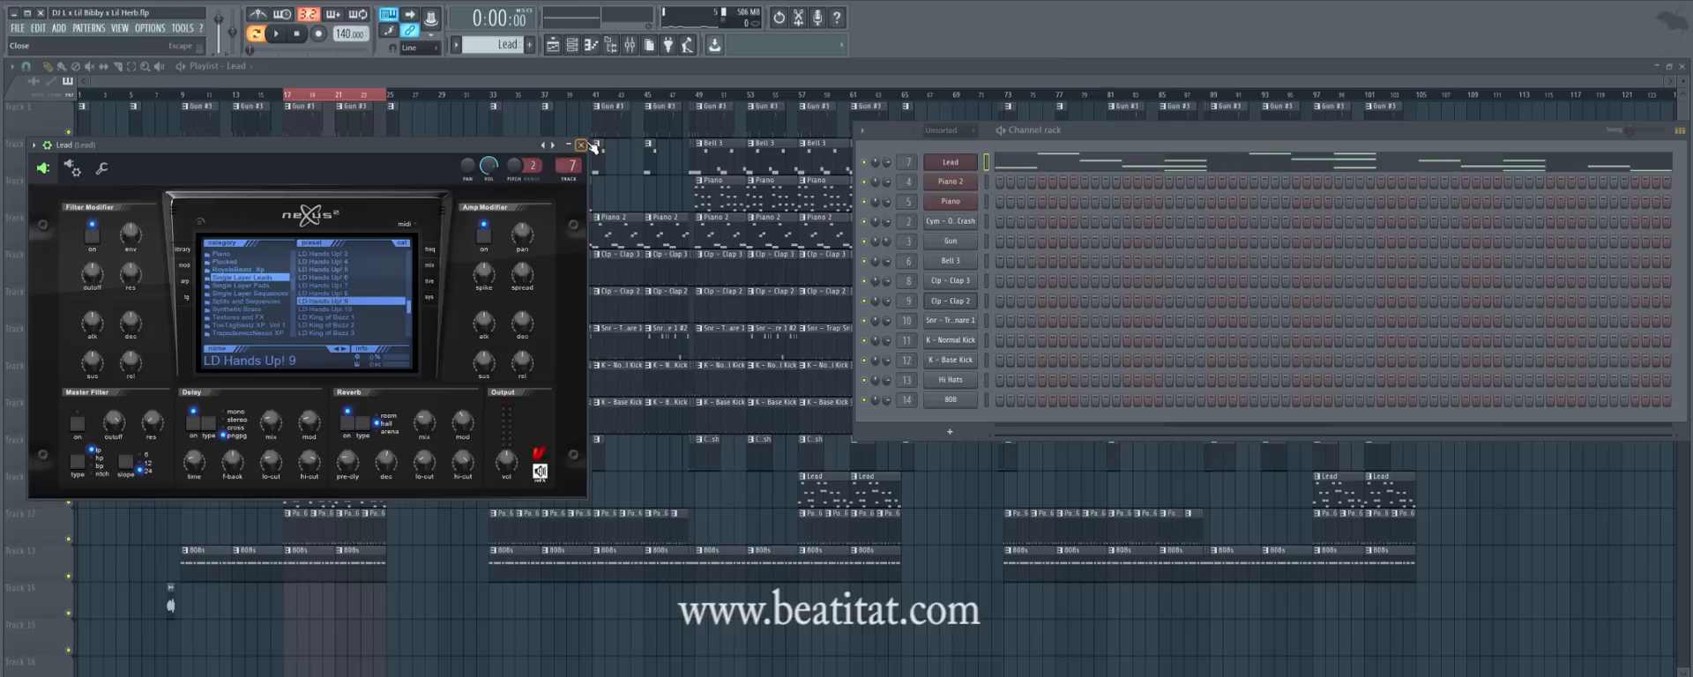
click(582, 144)
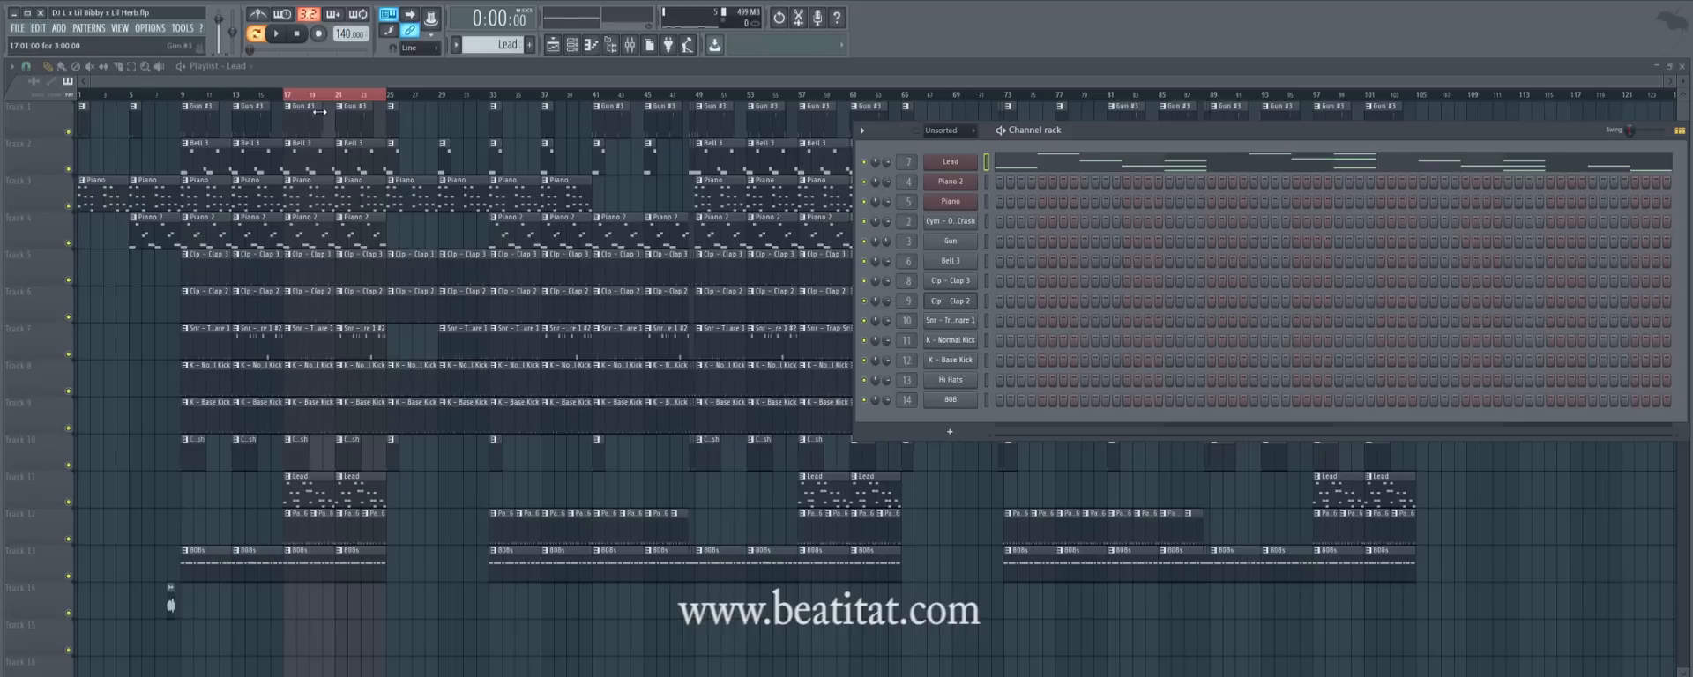
Clear the playlist time selection, return the playhead to bar 17, and audition the Cym - Orch Crash pattern.
click(286, 94)
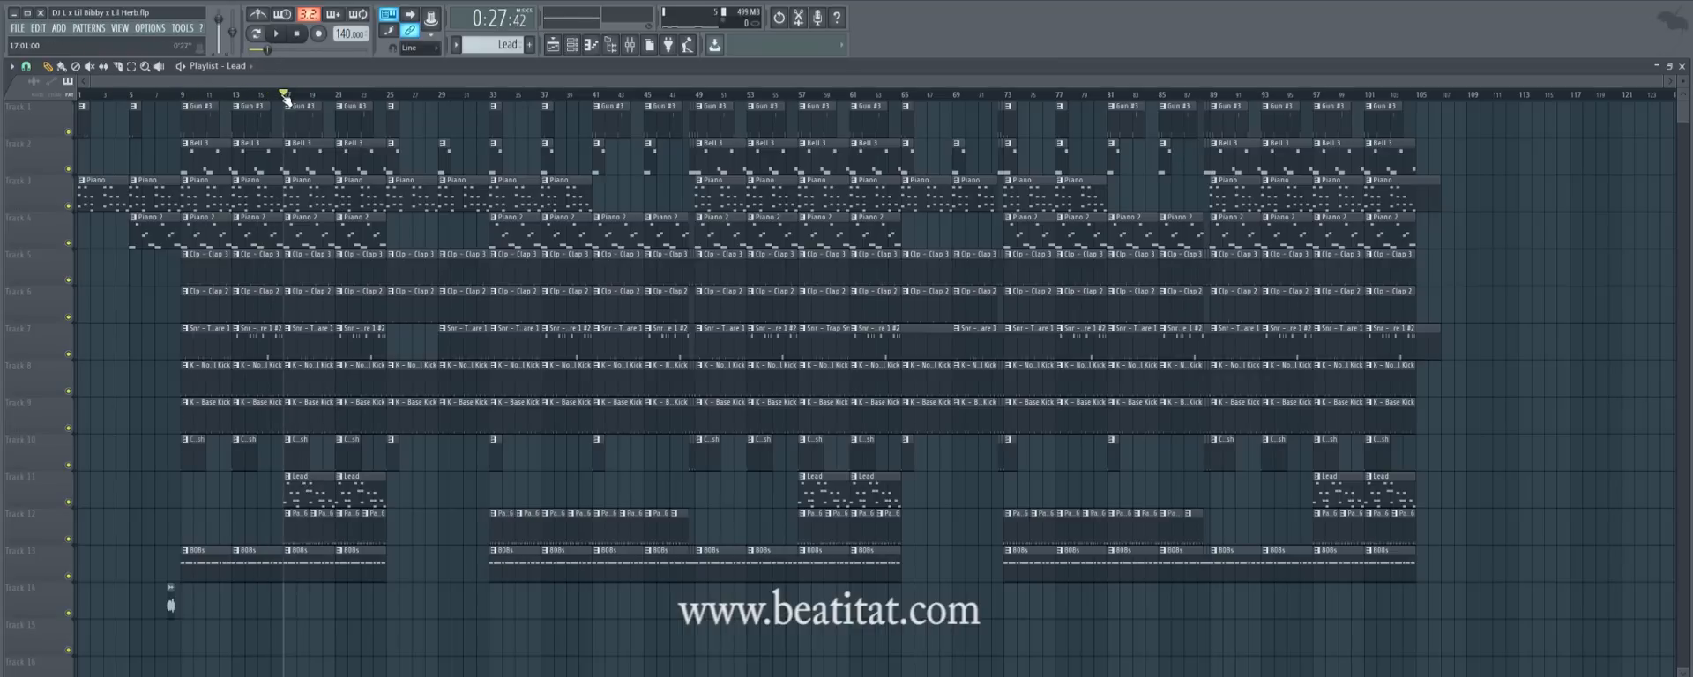
mouse_move(290, 103)
mouse_down()
mouse_move(427, 113)
mouse_move(293, 119)
mouse_move(386, 143)
mouse_up()
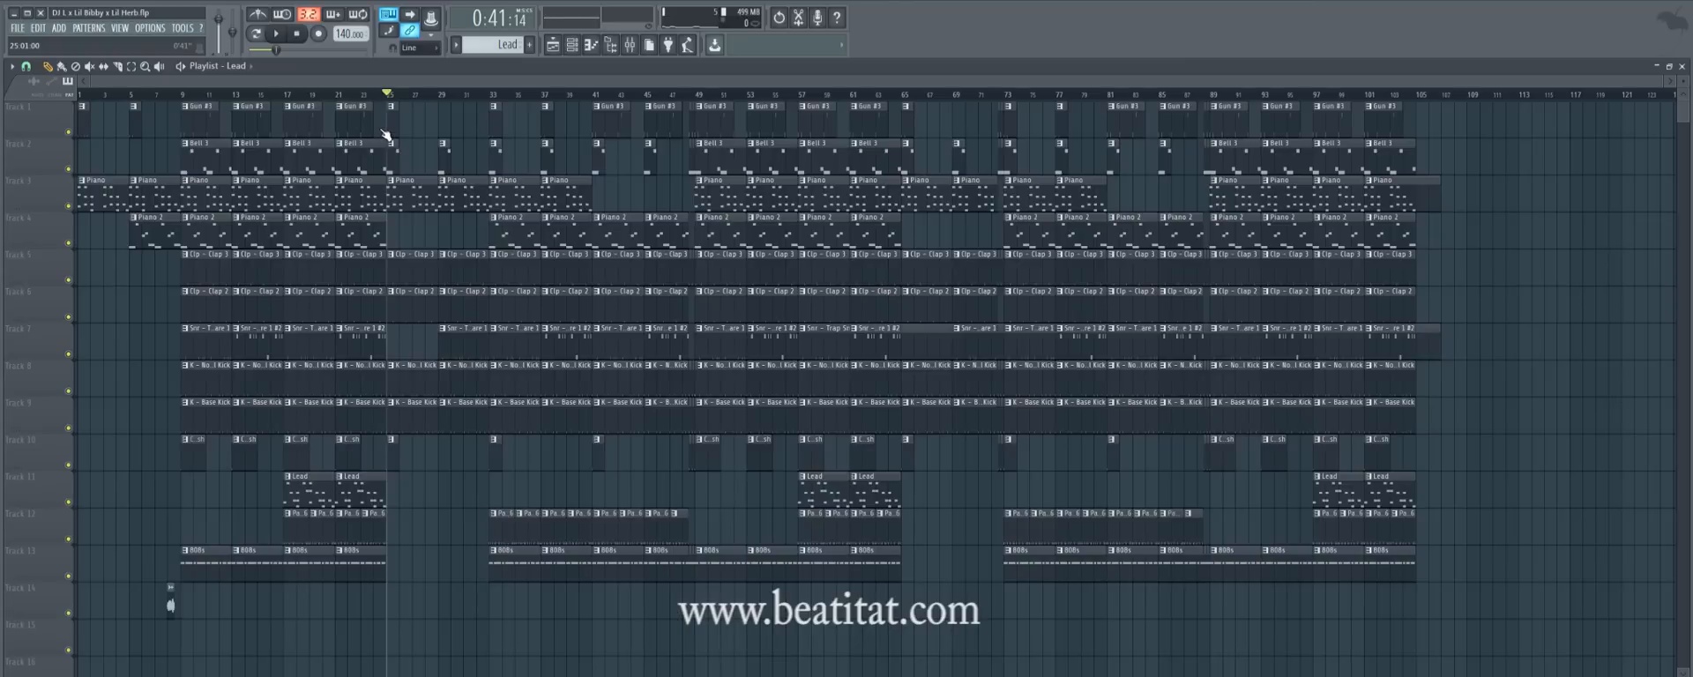
drag(386, 136, 284, 141)
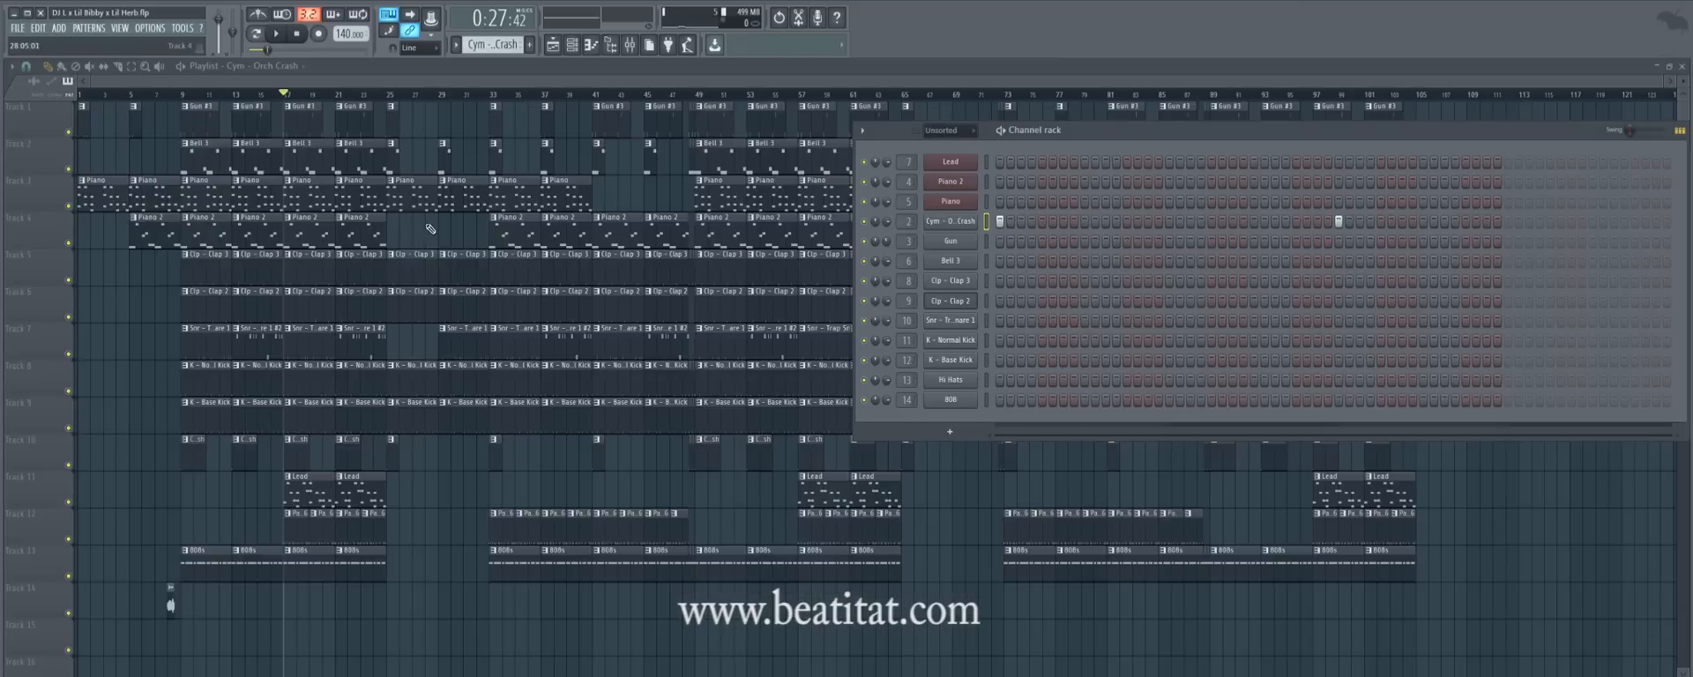
key(space)
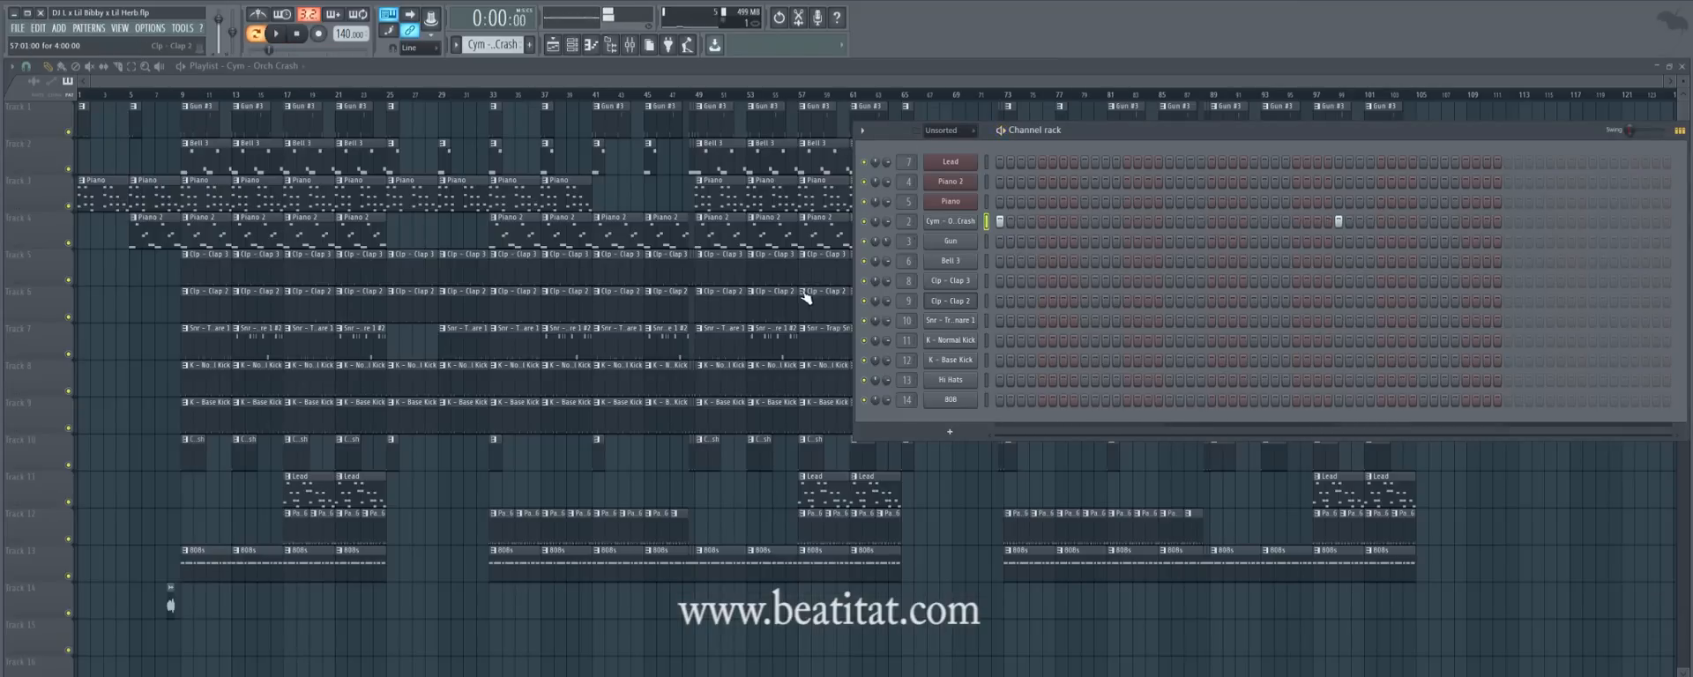
key(space)
Select the playlist section from bar 25 to 33 and play it in song mode.
click(387, 96)
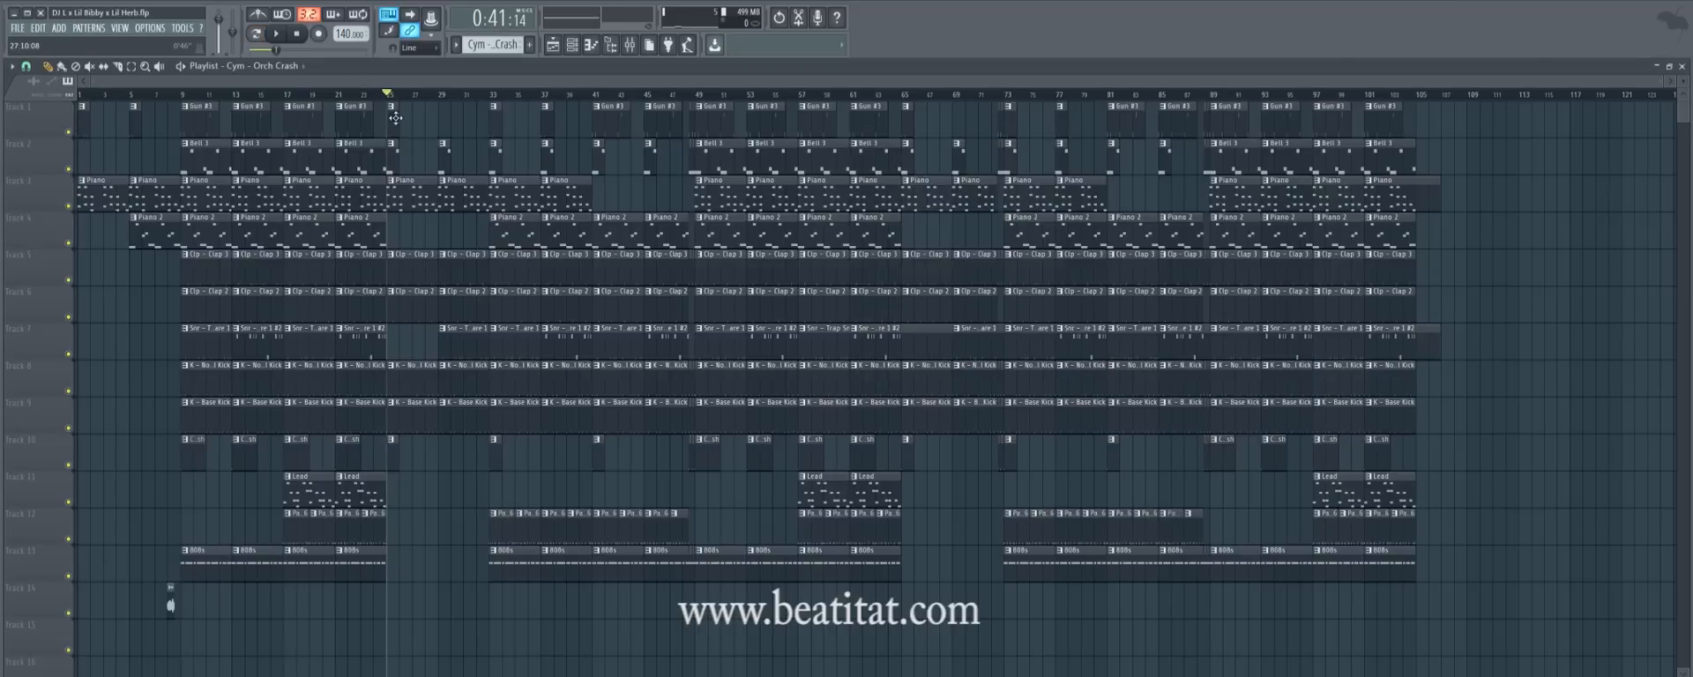
drag(388, 101, 492, 114)
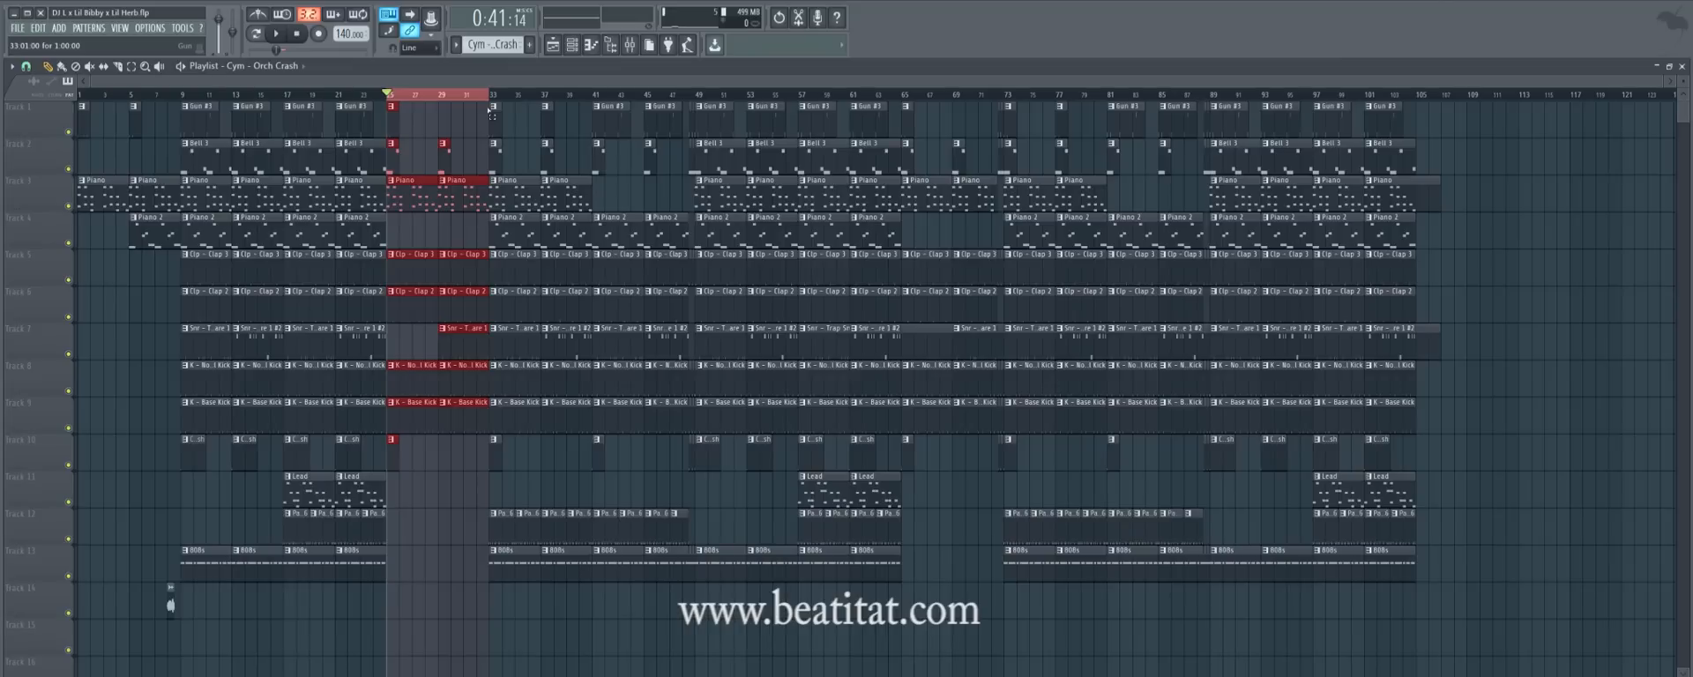
key(space)
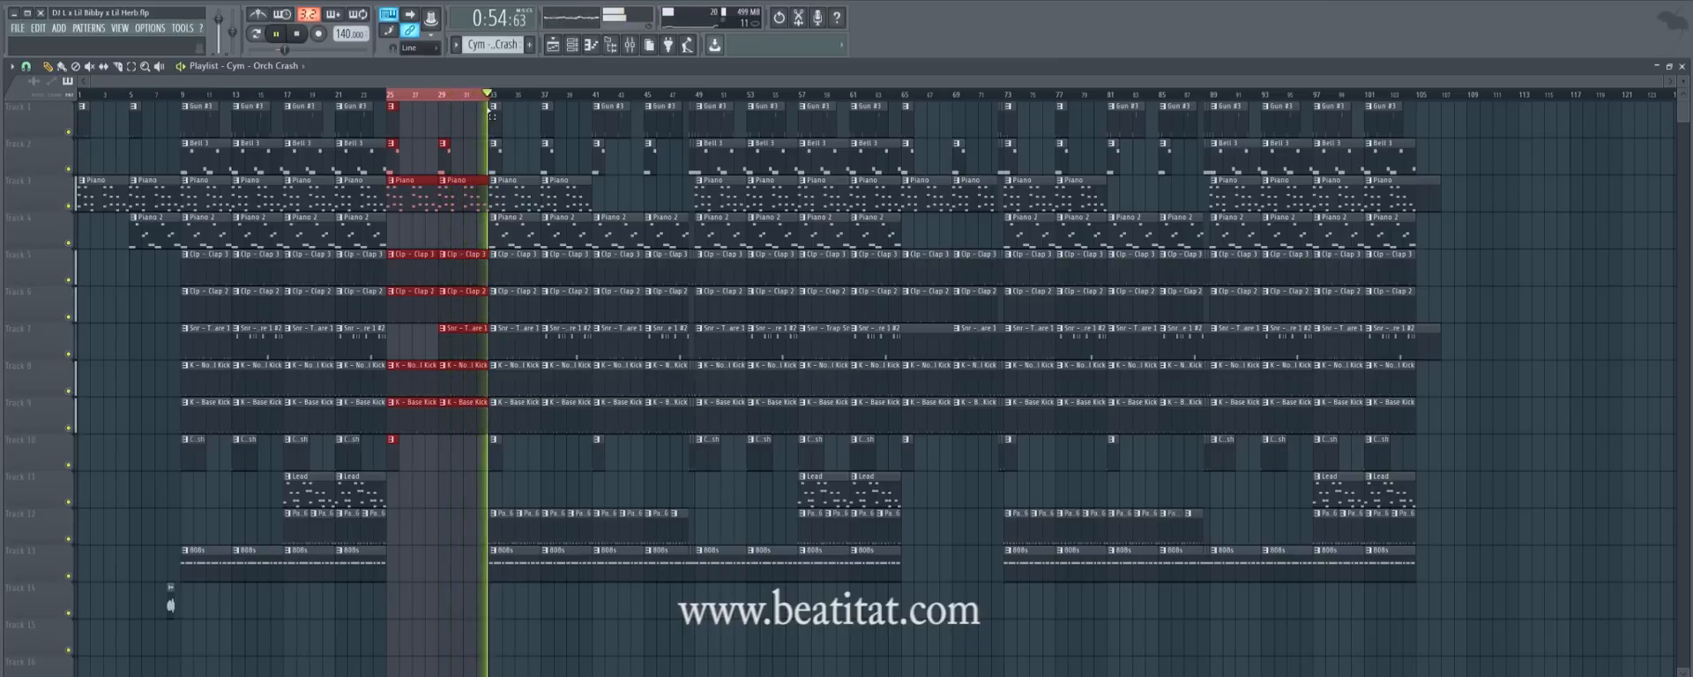
Stop playback, highlight the clips between bars 9 and 13 for comparison, and clear the clip selection.
key(space)
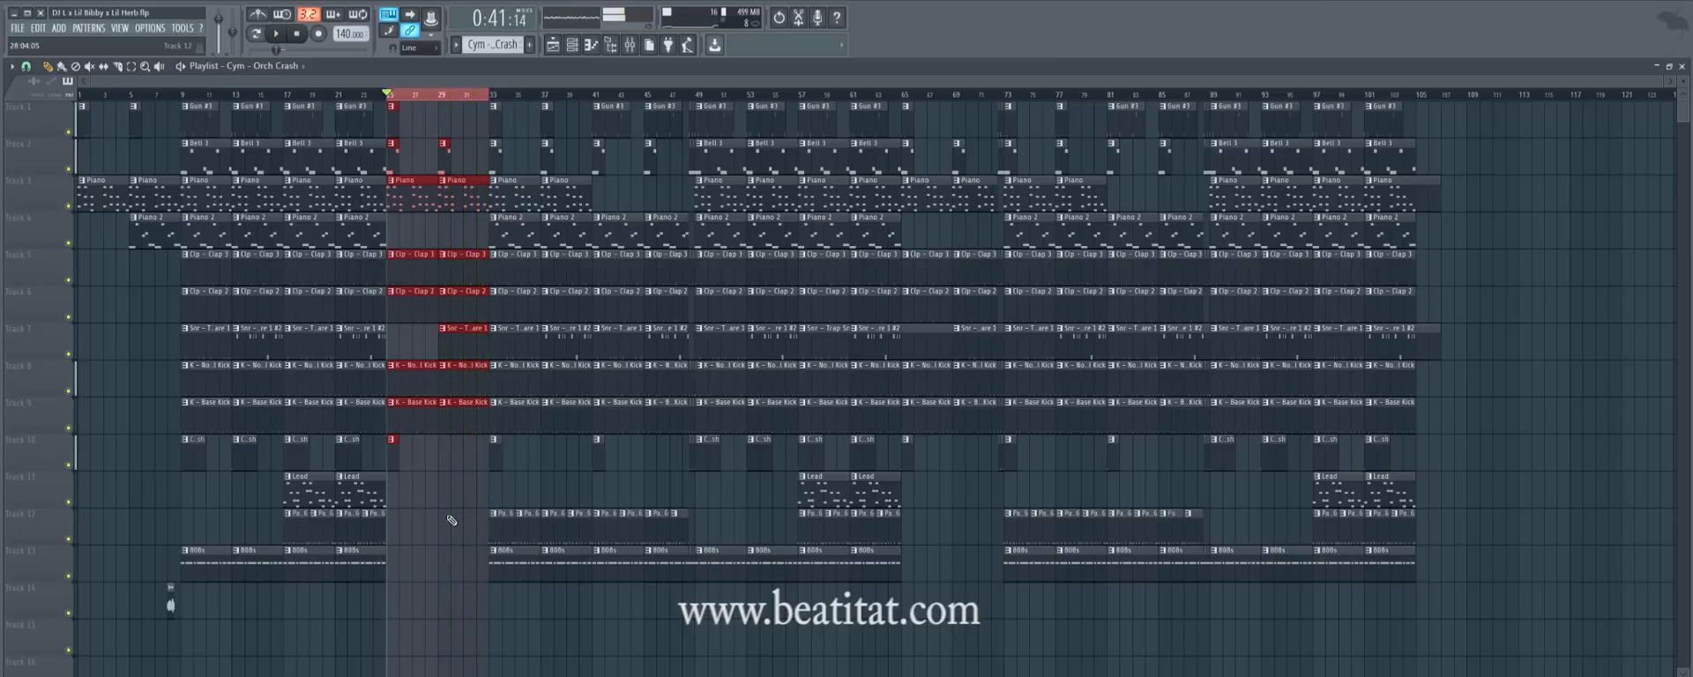
click(512, 362)
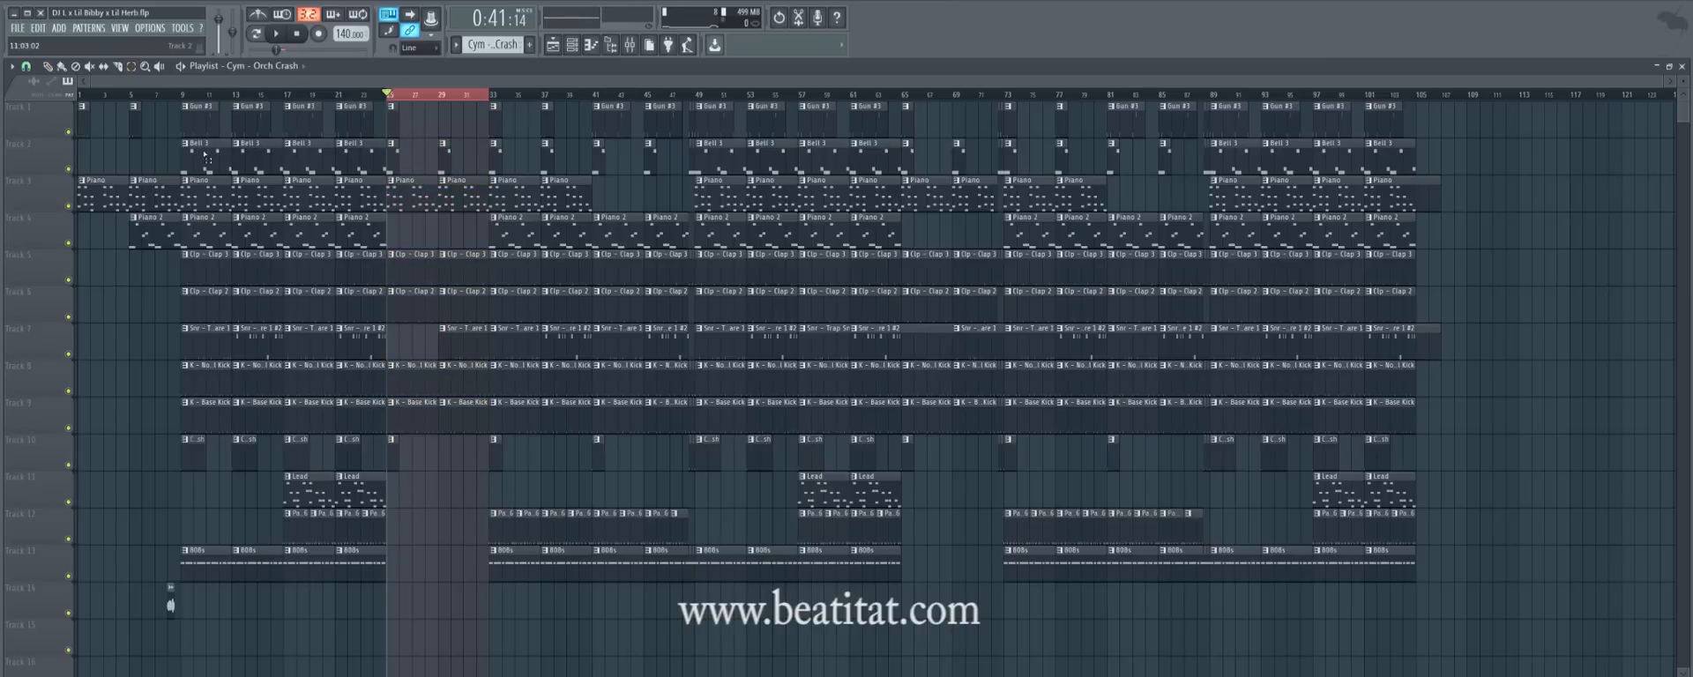
drag(192, 127, 230, 454)
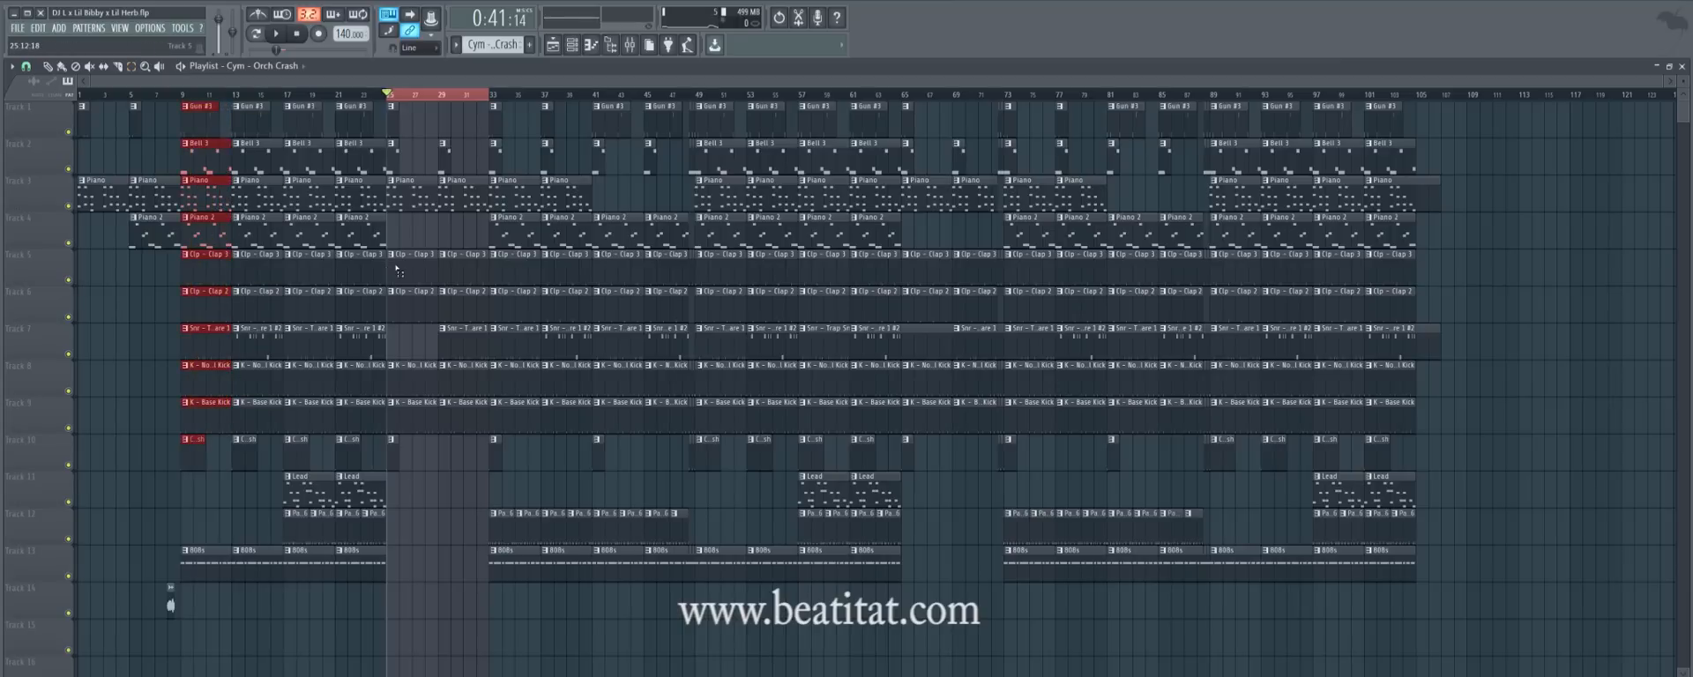
click(222, 232)
drag(407, 231, 481, 234)
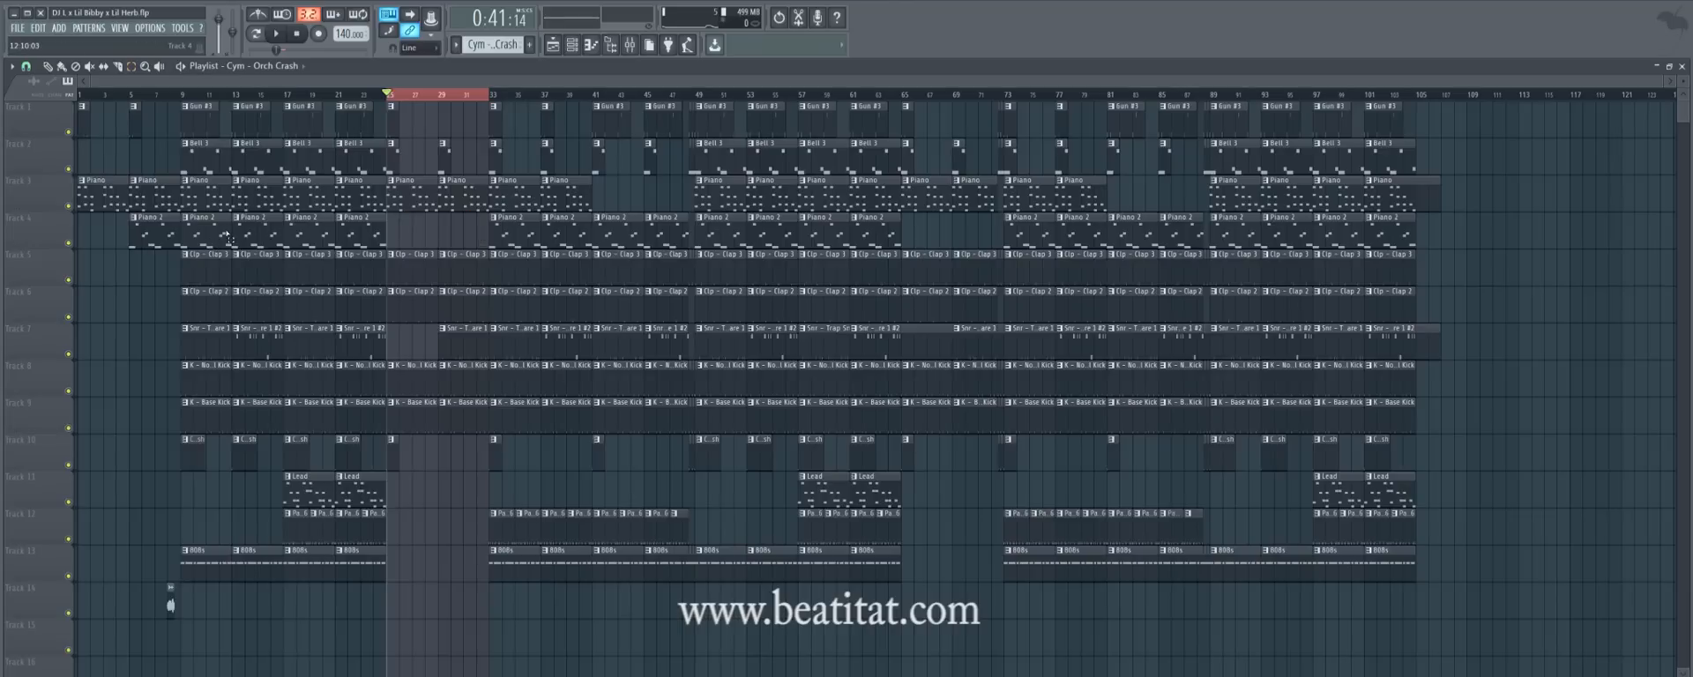
Try placing a Bell 3 pattern clip between bars 25 and 29, and delete the added clip.
click(402, 209)
click(521, 243)
click(392, 166)
click(204, 170)
click(414, 230)
right_click(414, 231)
click(204, 154)
drag(411, 248, 412, 153)
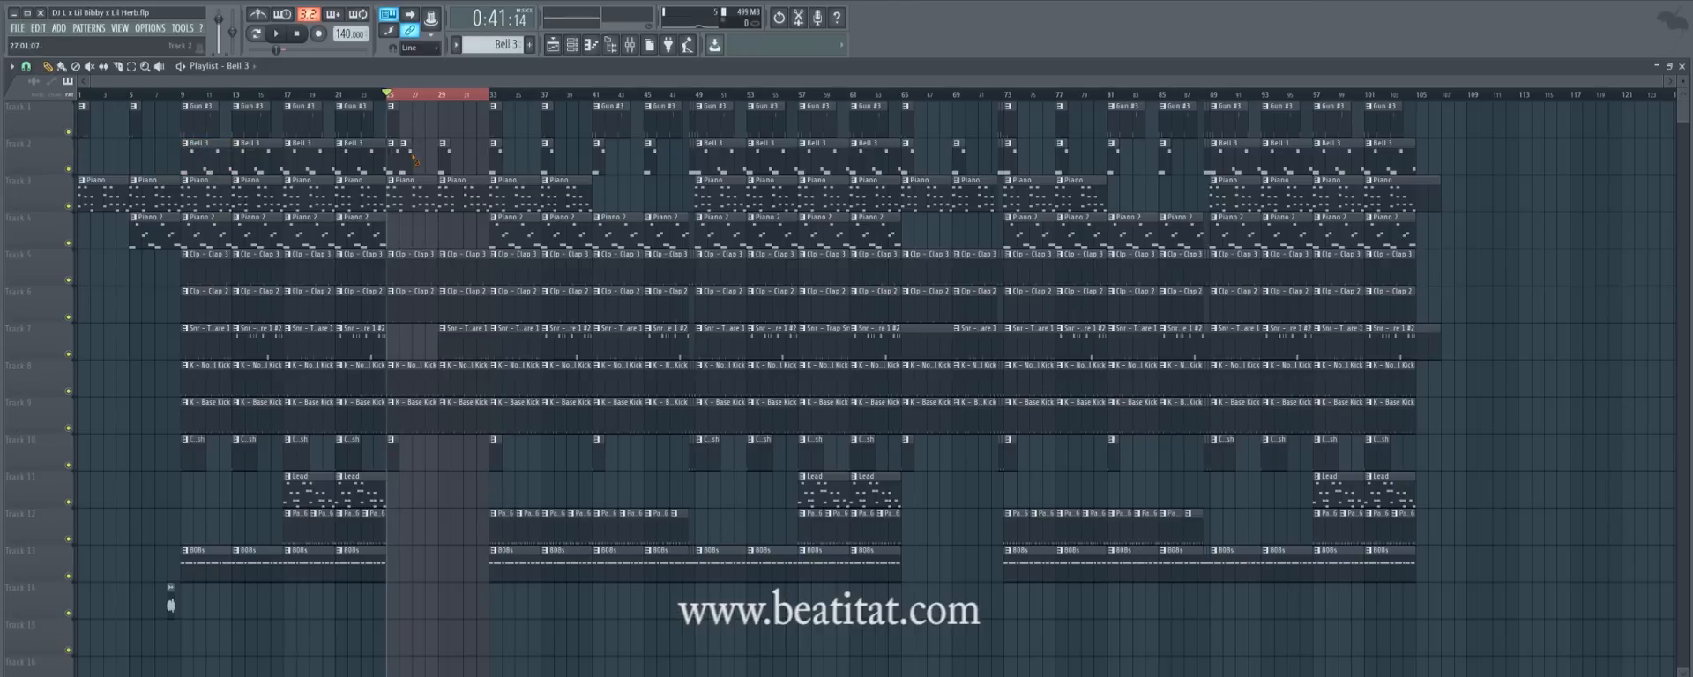
right_click(410, 158)
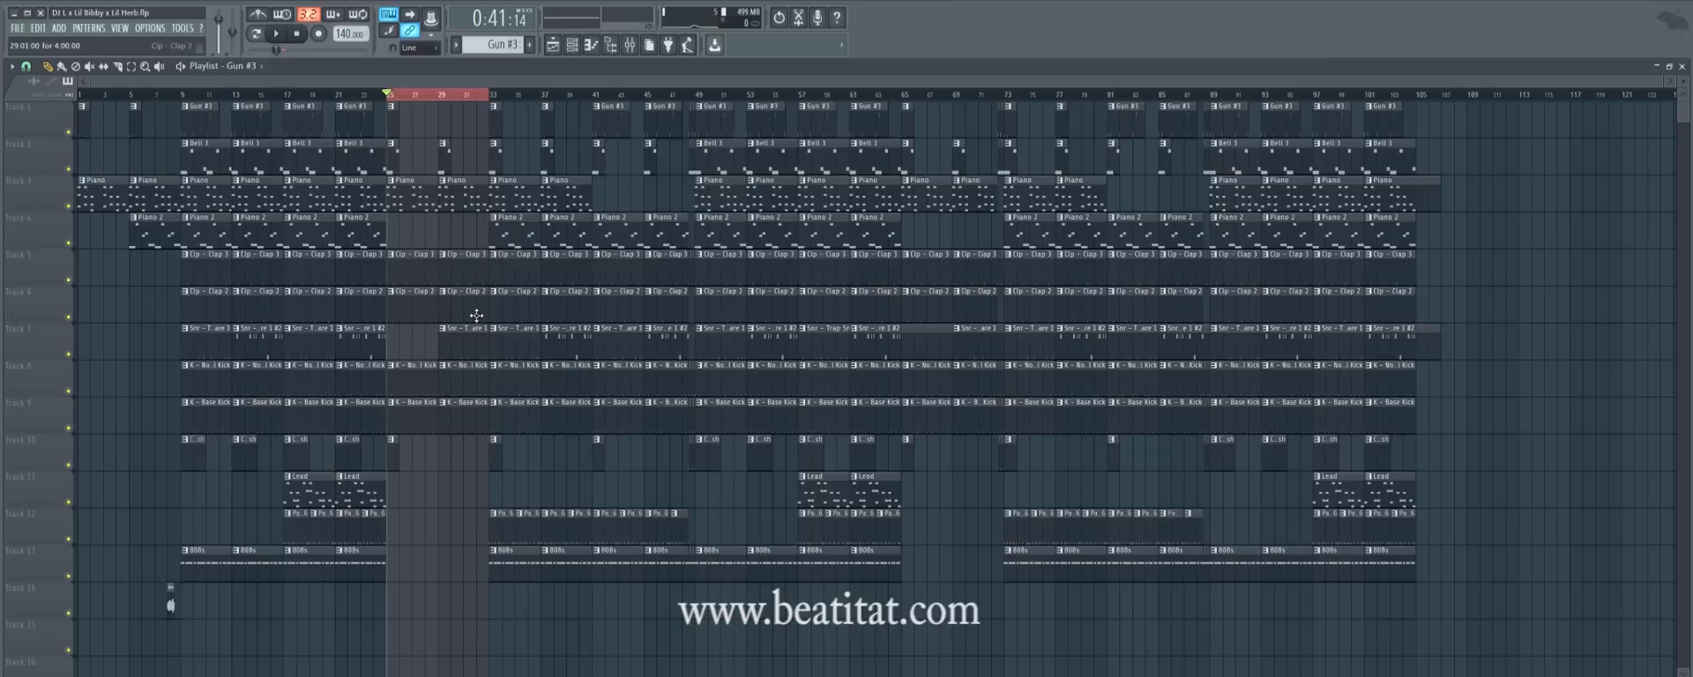
Open the Snr - Trap Snare 1 #2 pattern in the piano roll, view all its notes, and return to the playlist.
click(210, 328)
double_click(273, 351)
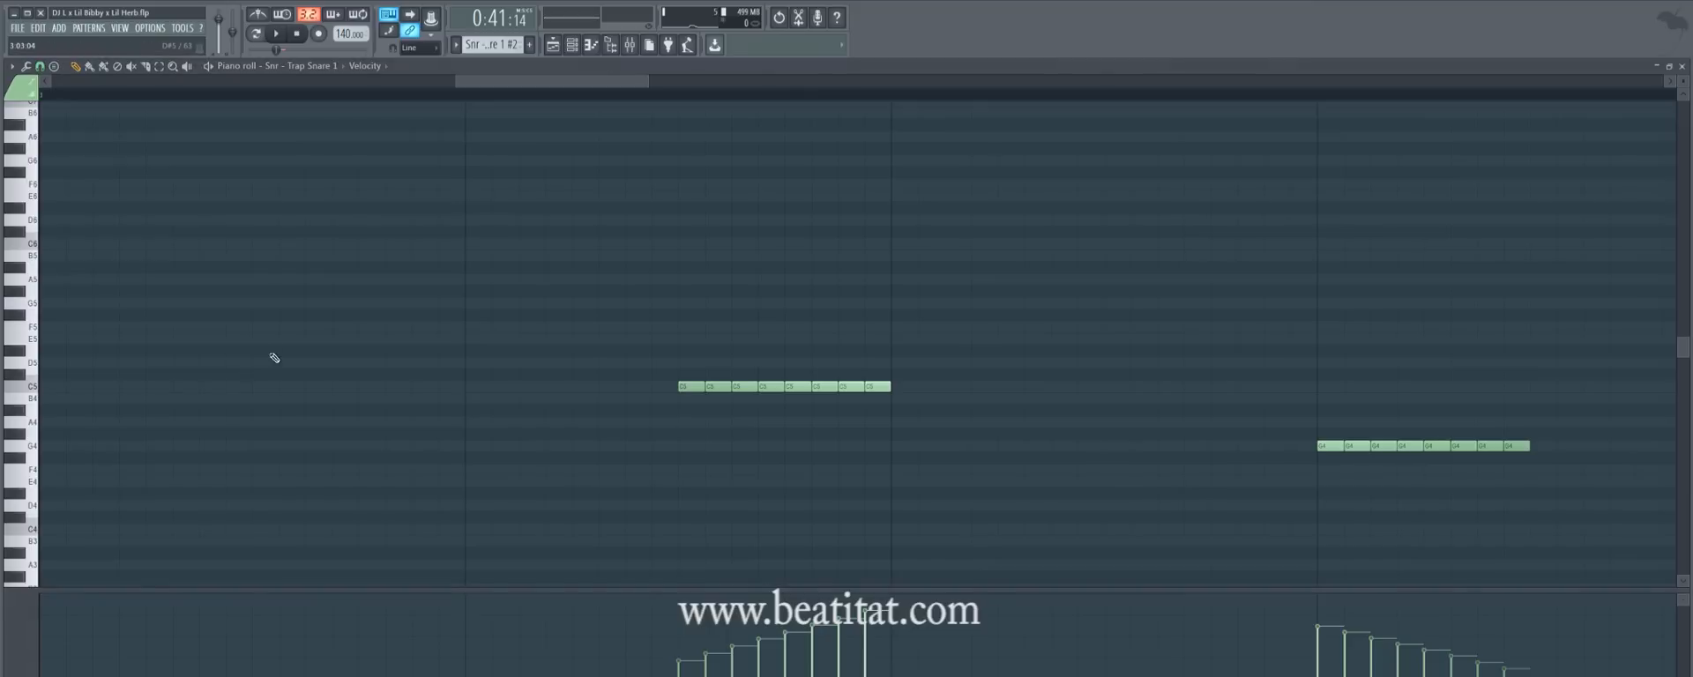
scroll(605, 367, down, 4)
scroll(451, 374, down, 2)
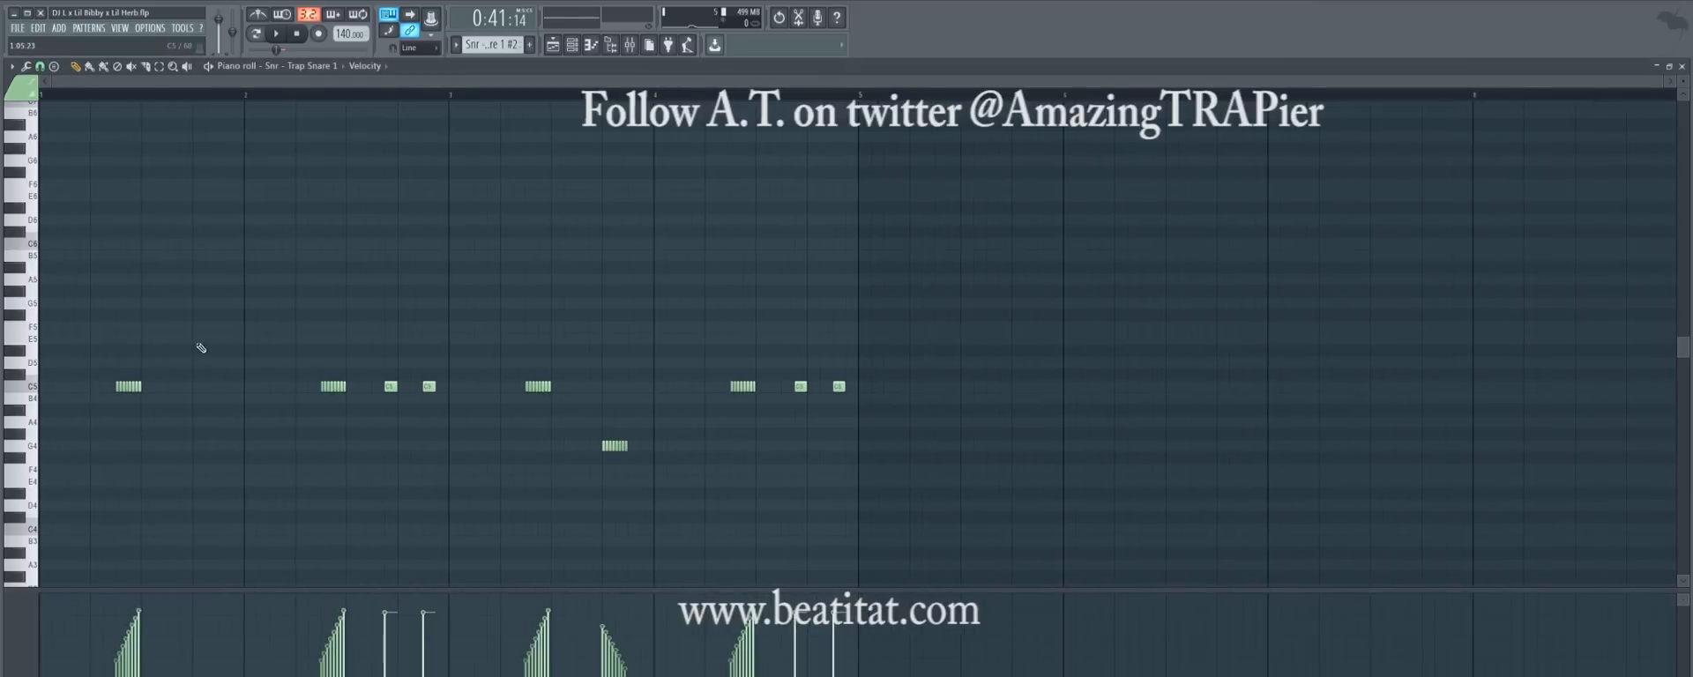
key(F5)
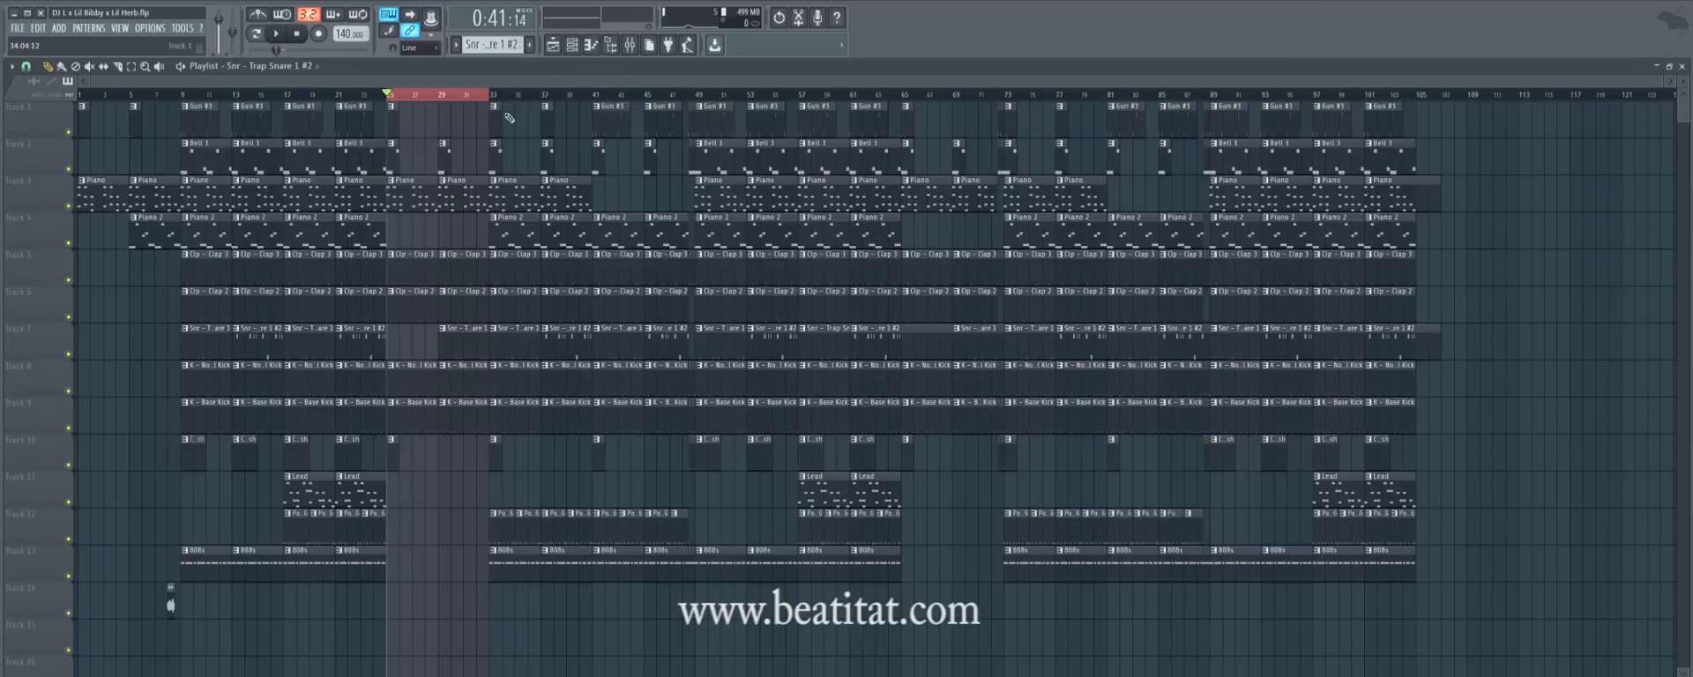
Highlight playlist bars 33 to 41 and 41 to 49 in turn, clear the selection, and return the playhead to bar 25.
drag(490, 95, 593, 99)
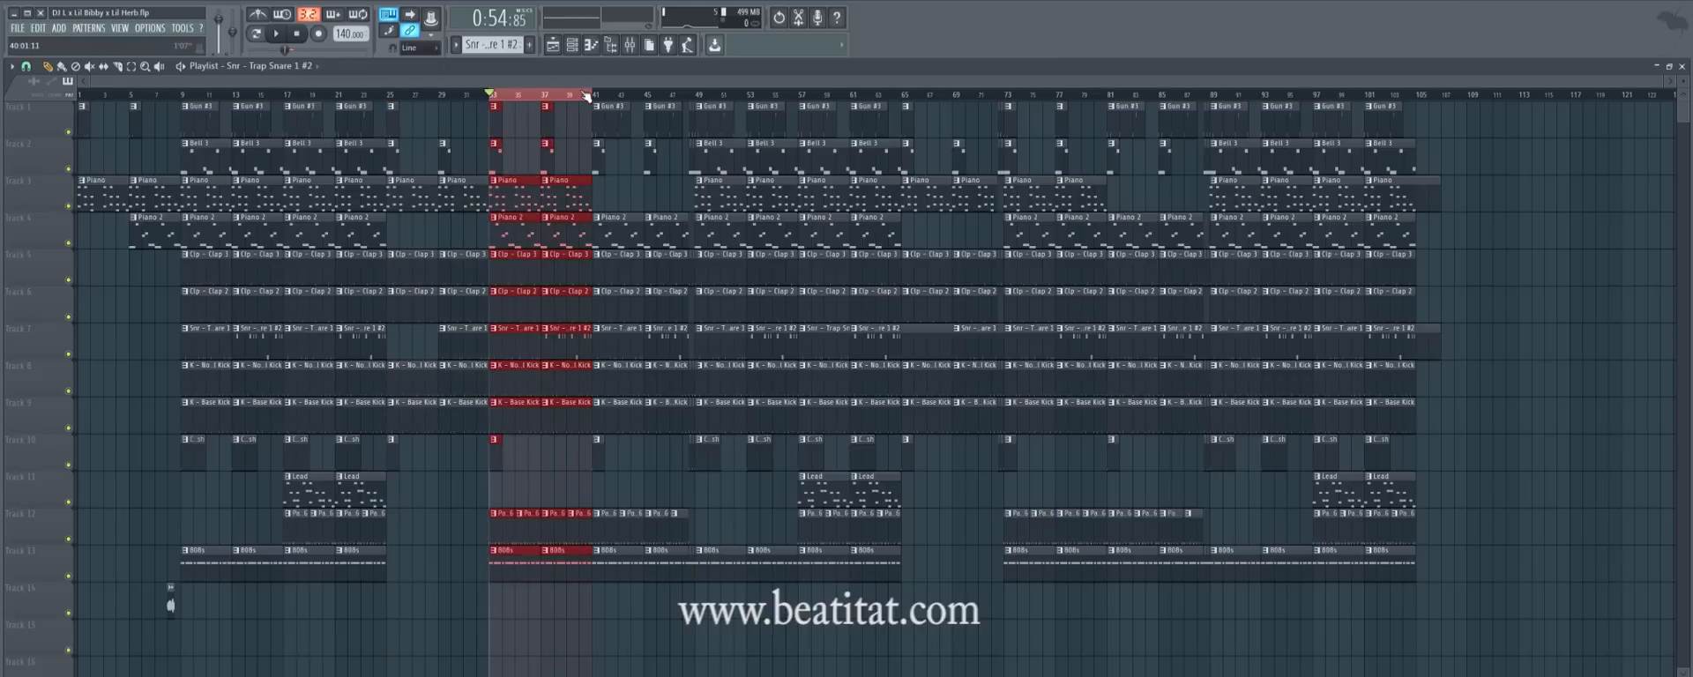
drag(593, 96, 696, 97)
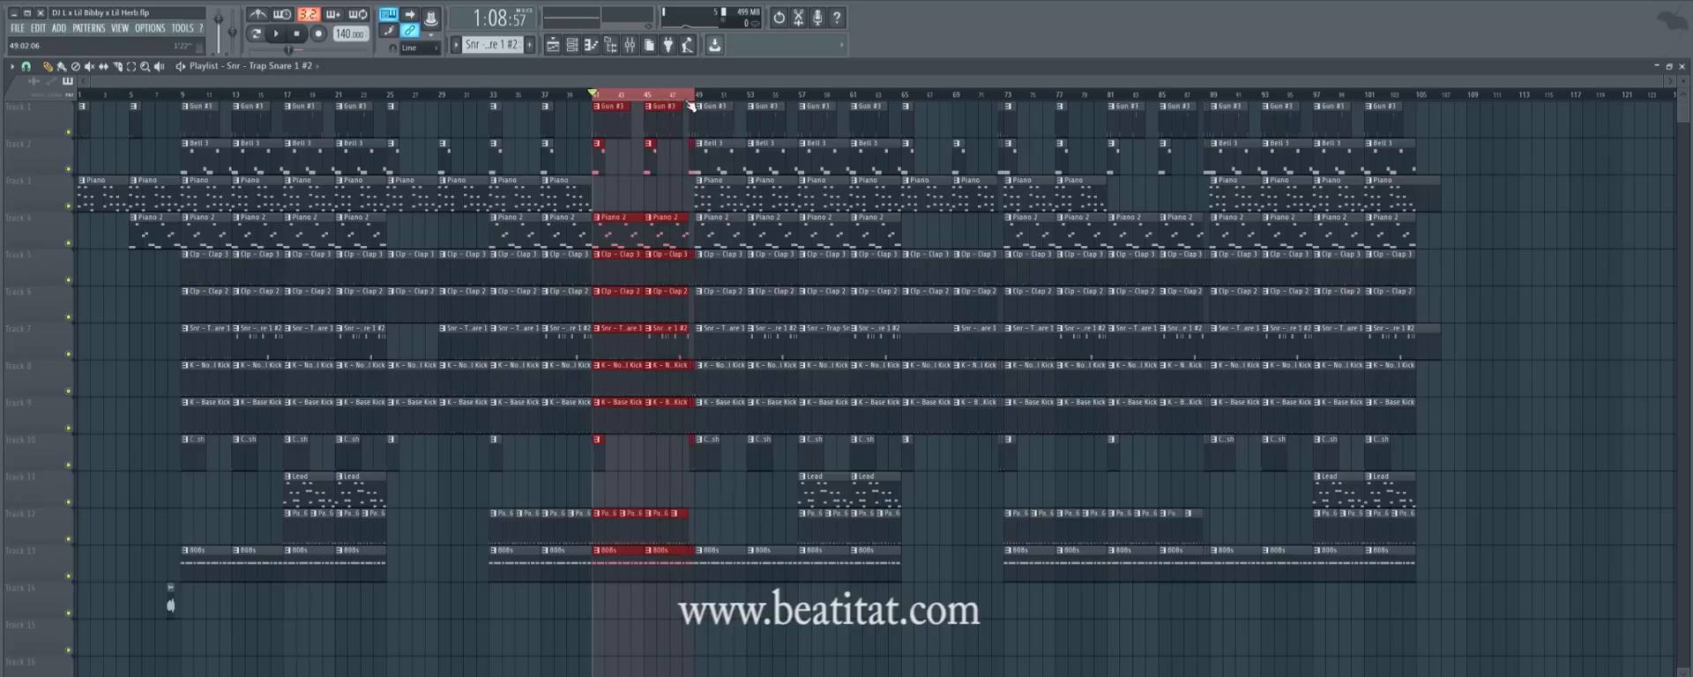
click(396, 95)
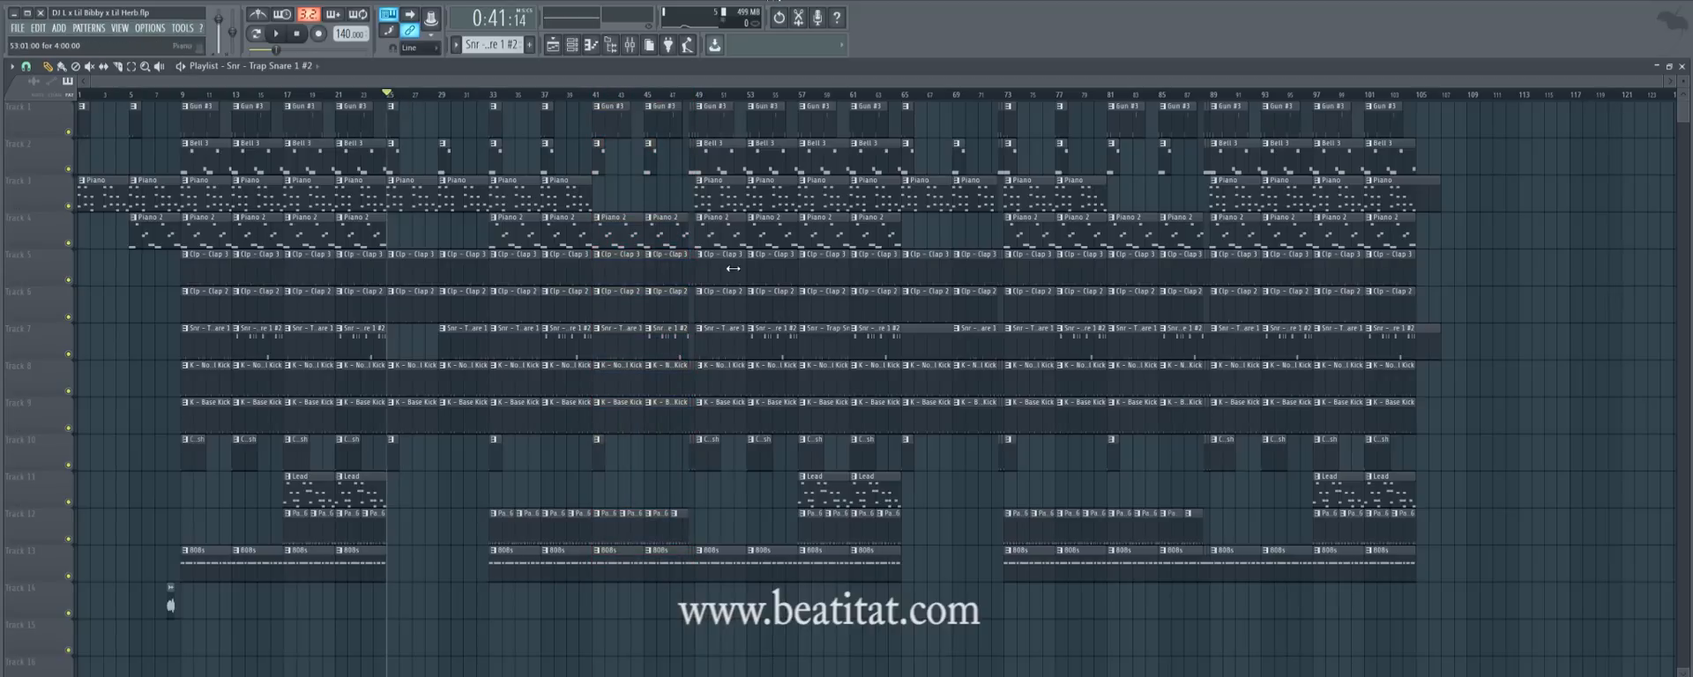
View the Cym - Orch Crash pattern in the piano roll and channel rack, and return to the playlist.
double_click(392, 466)
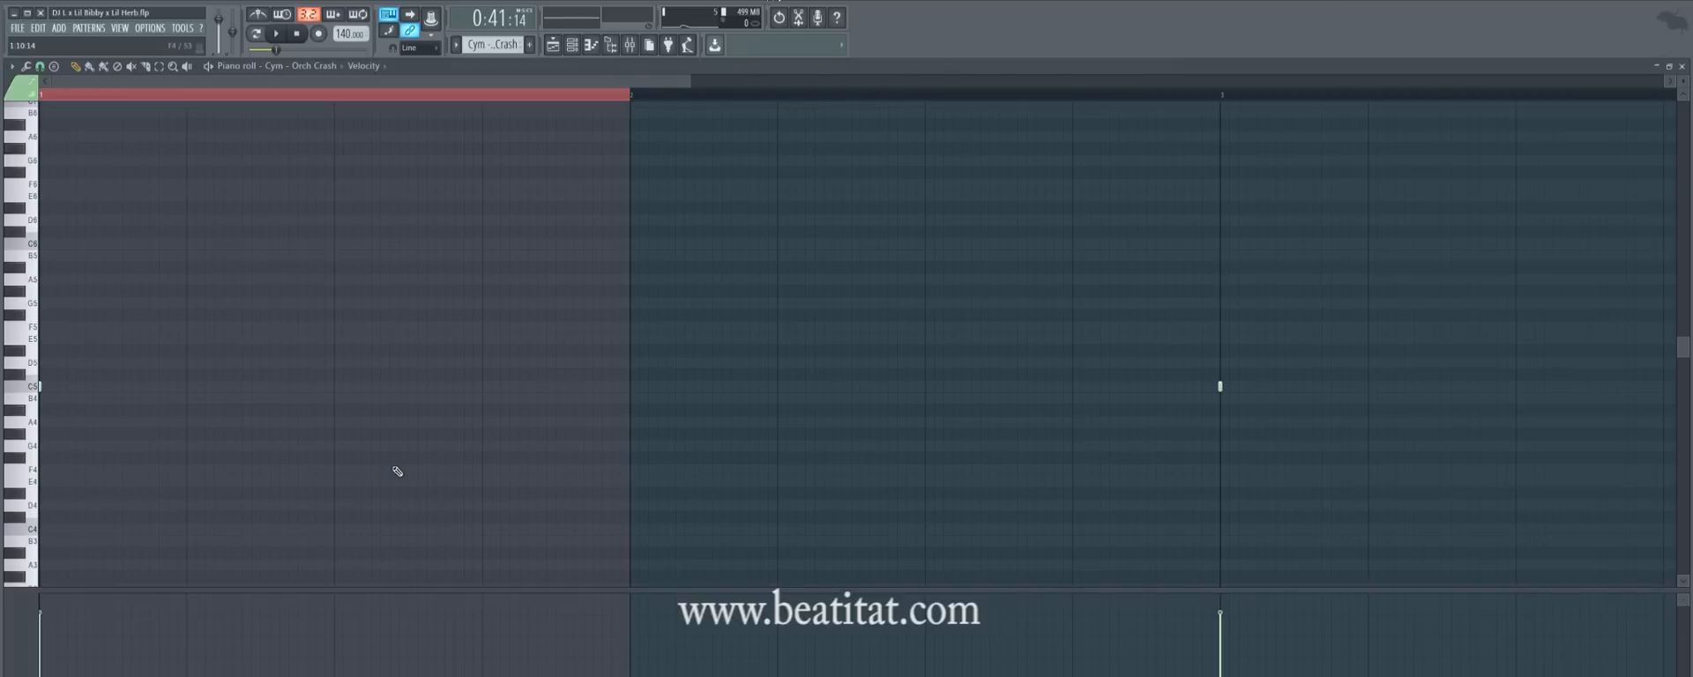
key(F5)
key(F6)
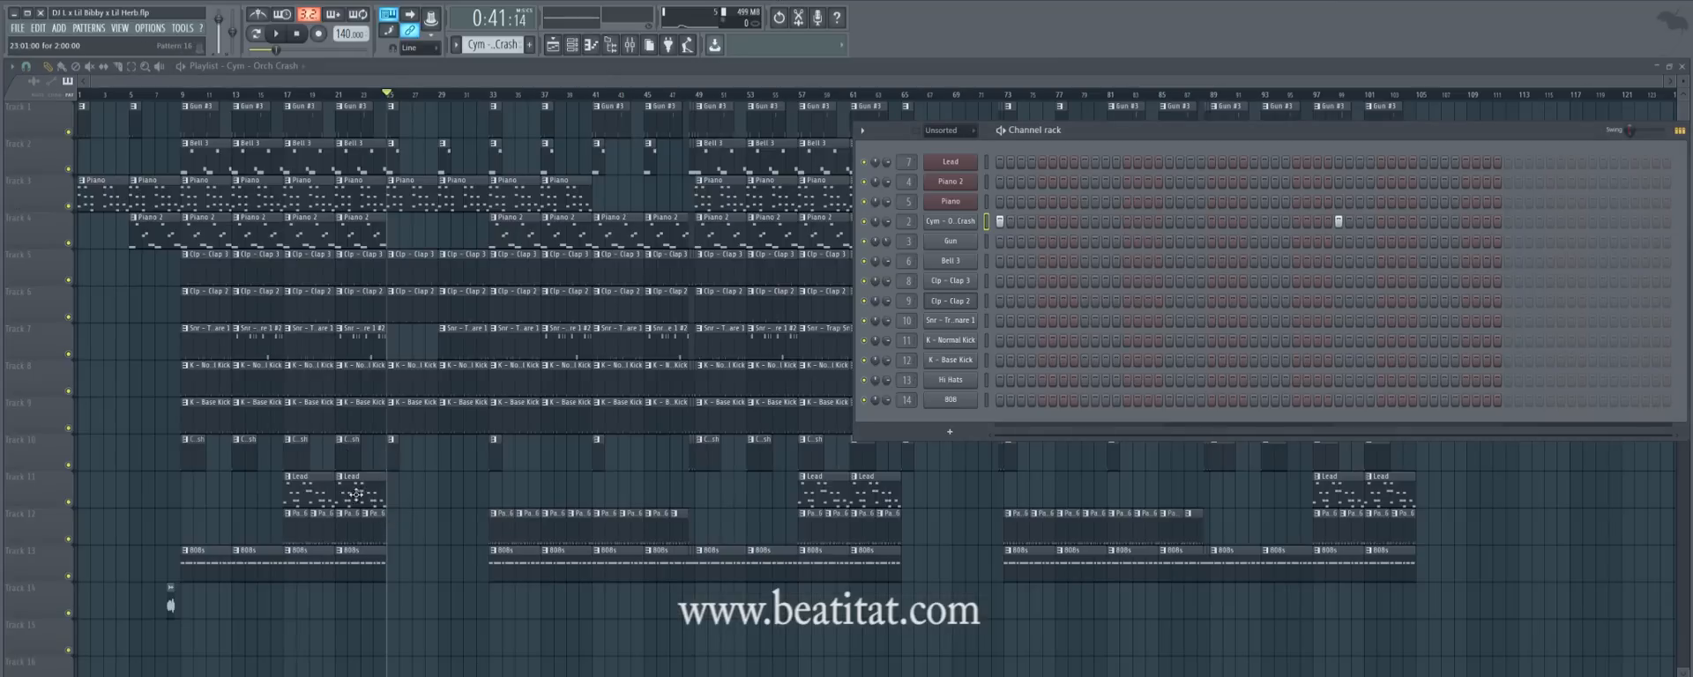
key(F6)
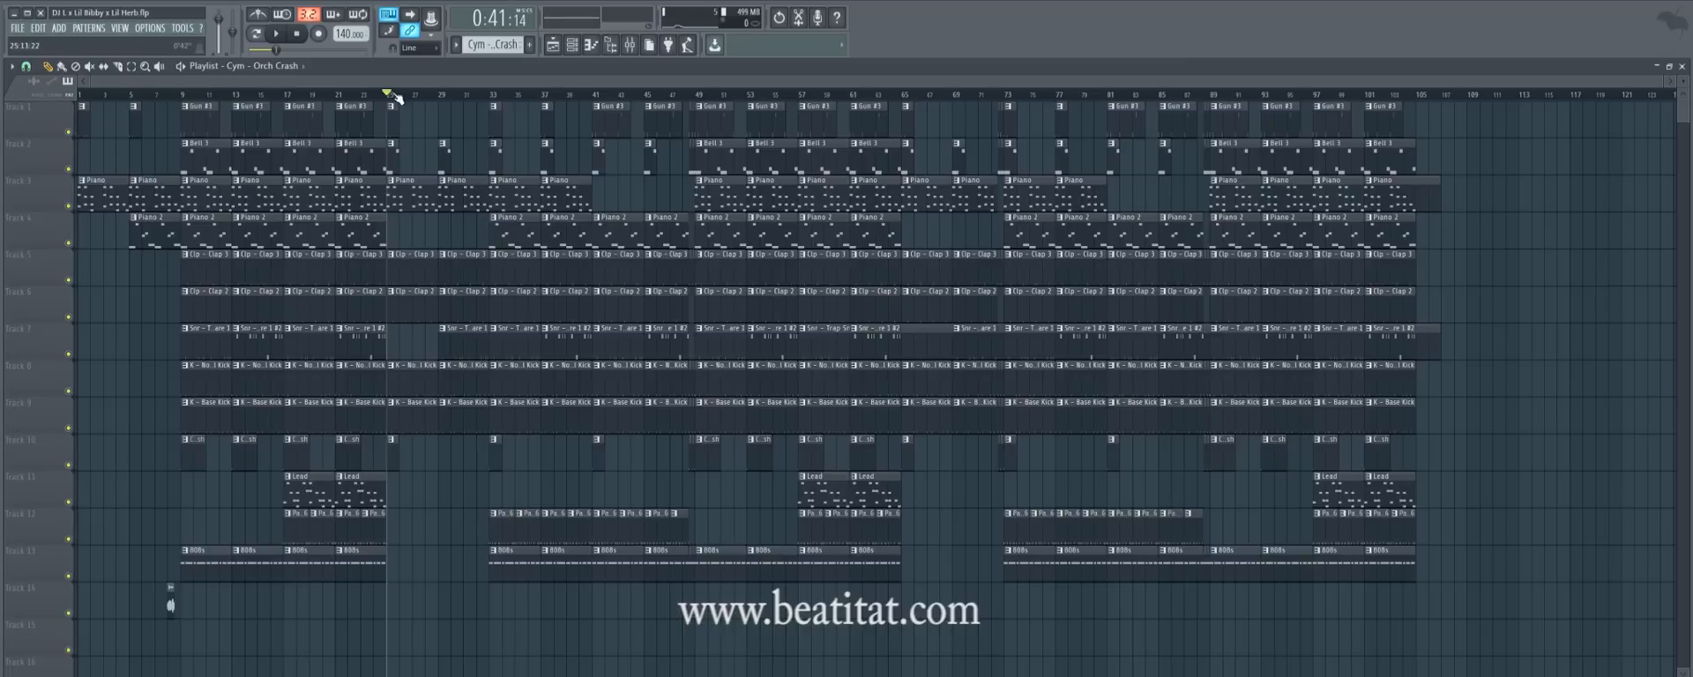
Move the playhead to just before bar 33 and play the arrangement into that section.
drag(386, 92, 670, 92)
click(495, 90)
drag(452, 92, 489, 92)
key(space)
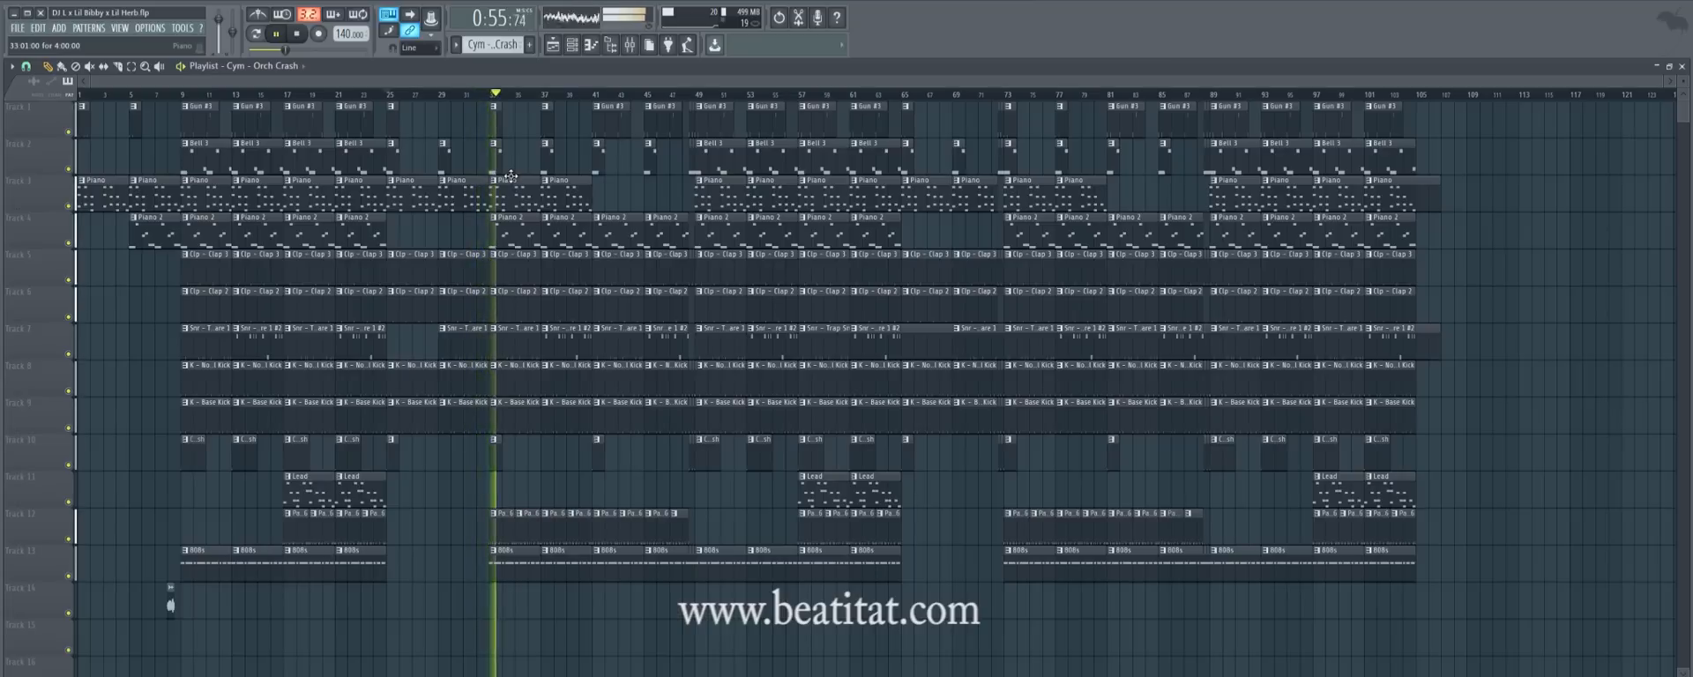
Select the playlist section from bar 33 to 41, listen to it, and stop playback.
click(493, 97)
drag(493, 97, 589, 97)
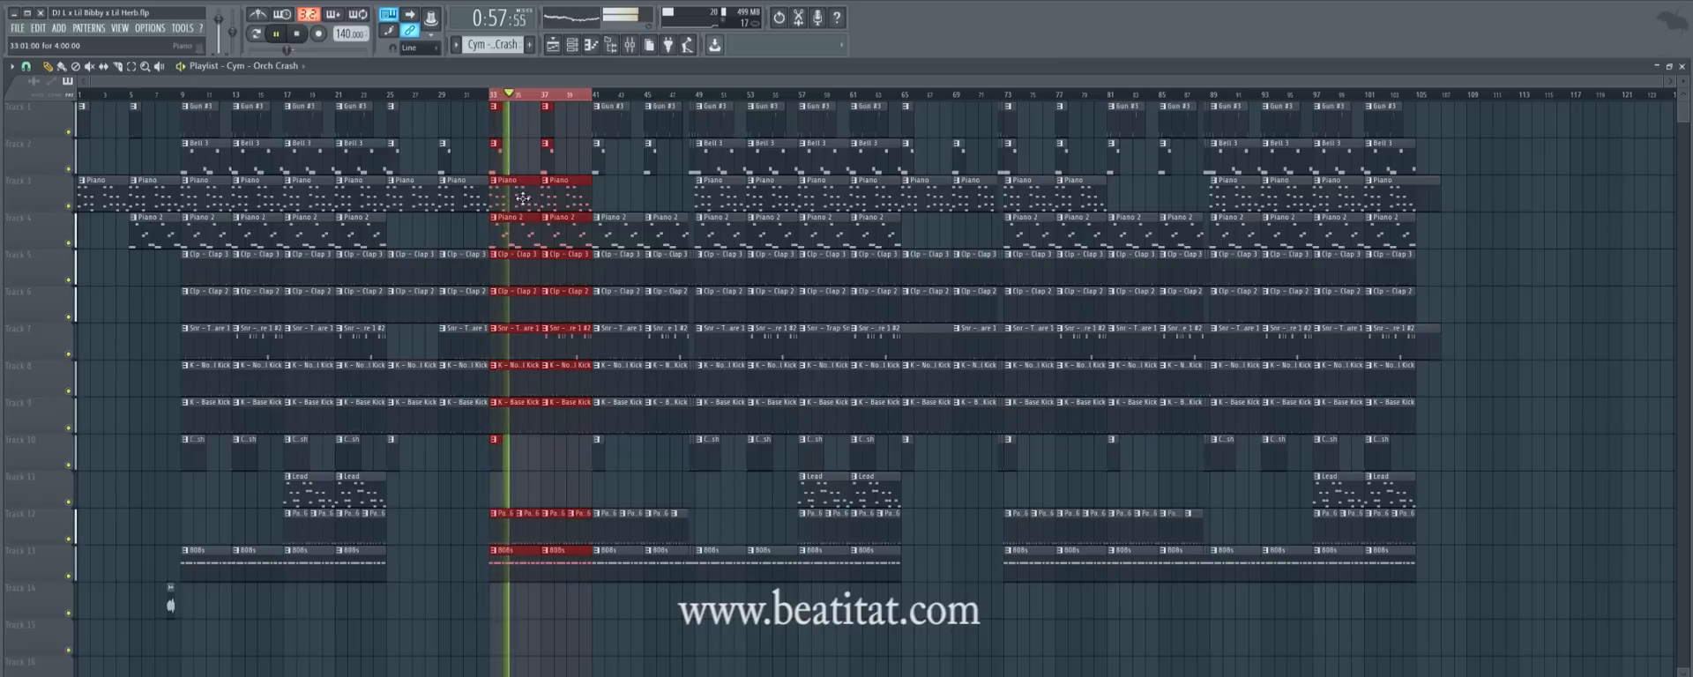
key(space)
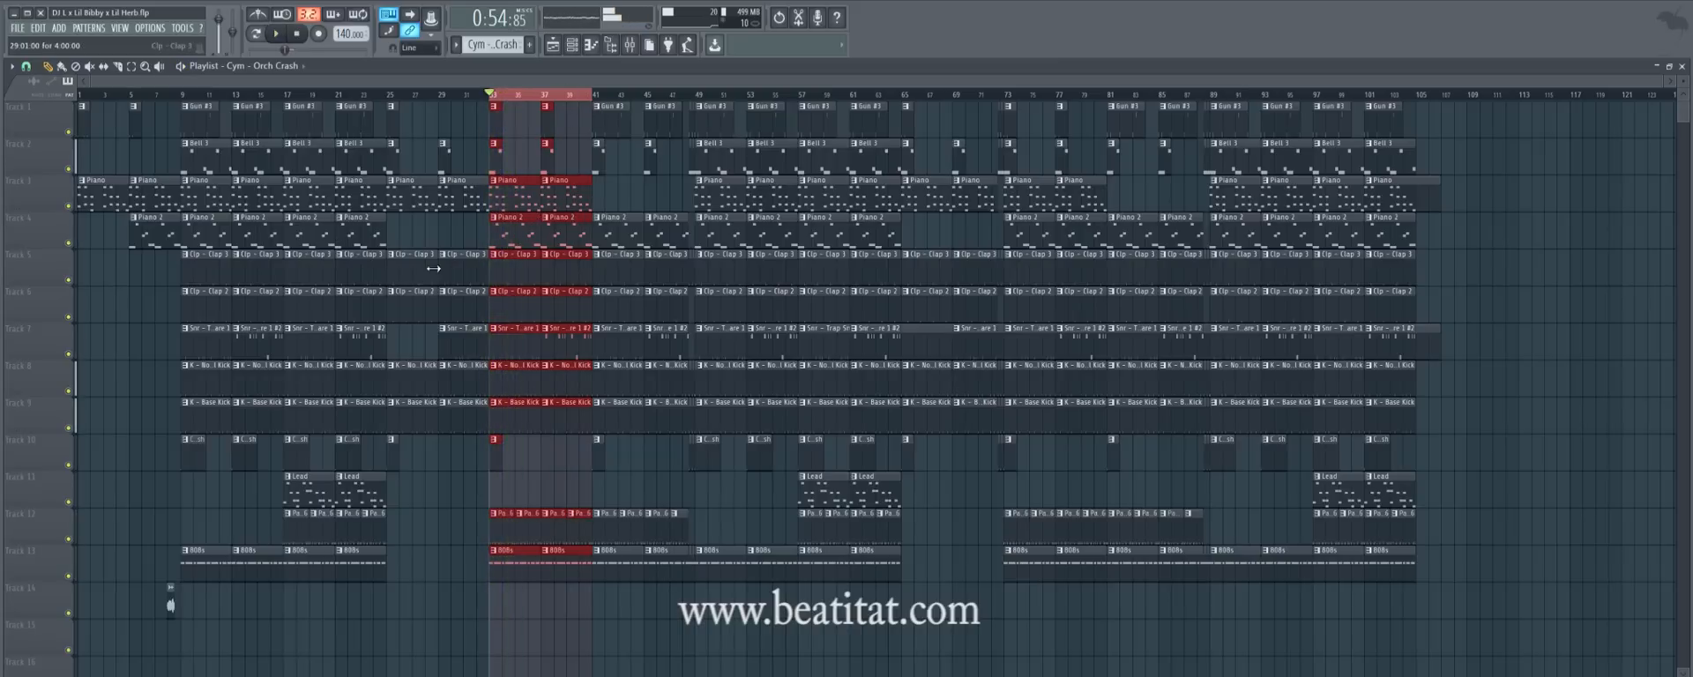
Open the short Gun clip at bar 37, audition its pattern in pattern mode, and return to the playlist.
drag(388, 96, 593, 97)
double_click(548, 127)
key(l)
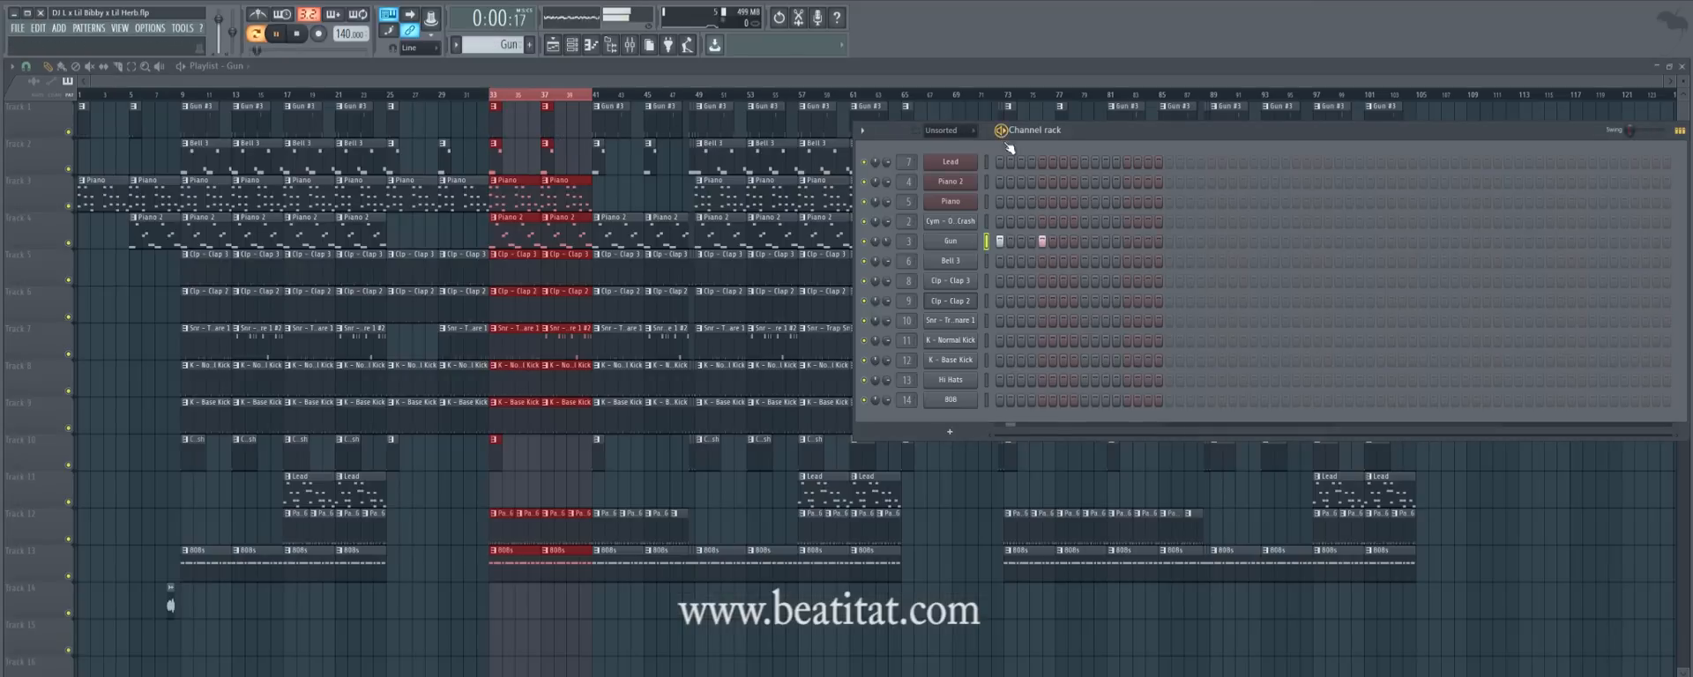
key(F7)
key(F7)
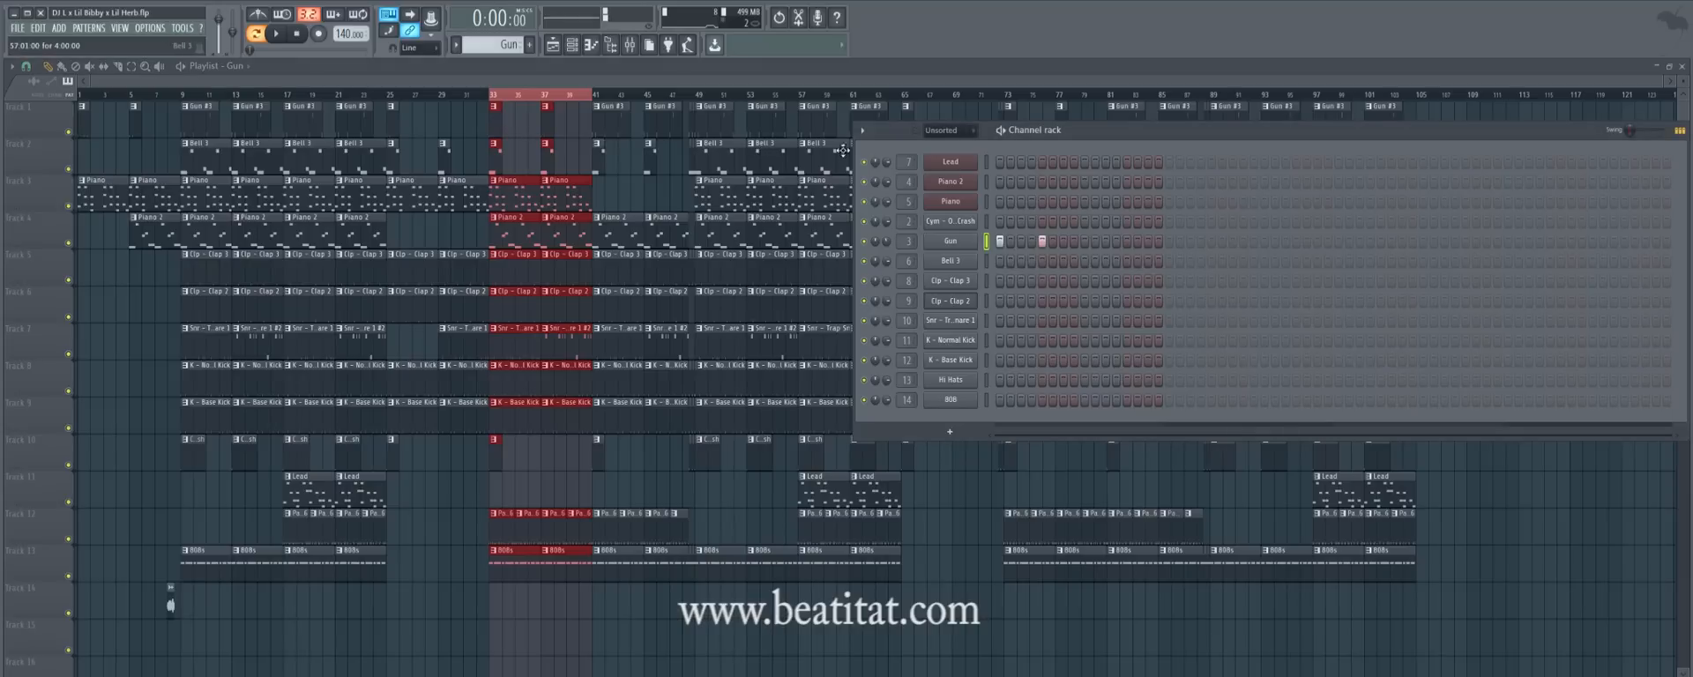
click(678, 159)
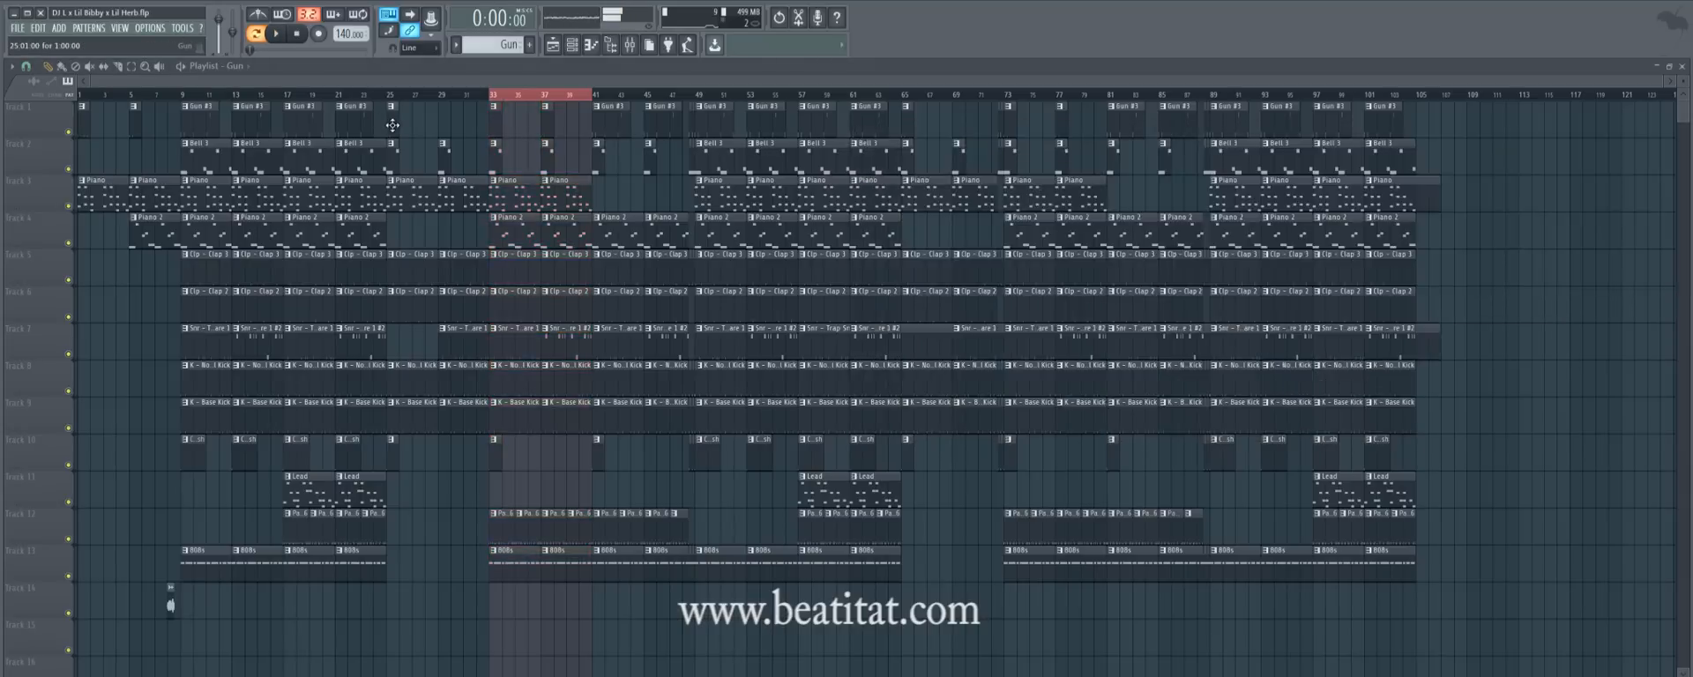
Compare the Gun #3 pattern's hits with those of the shorter Gun pattern in the channel rack.
double_click(272, 126)
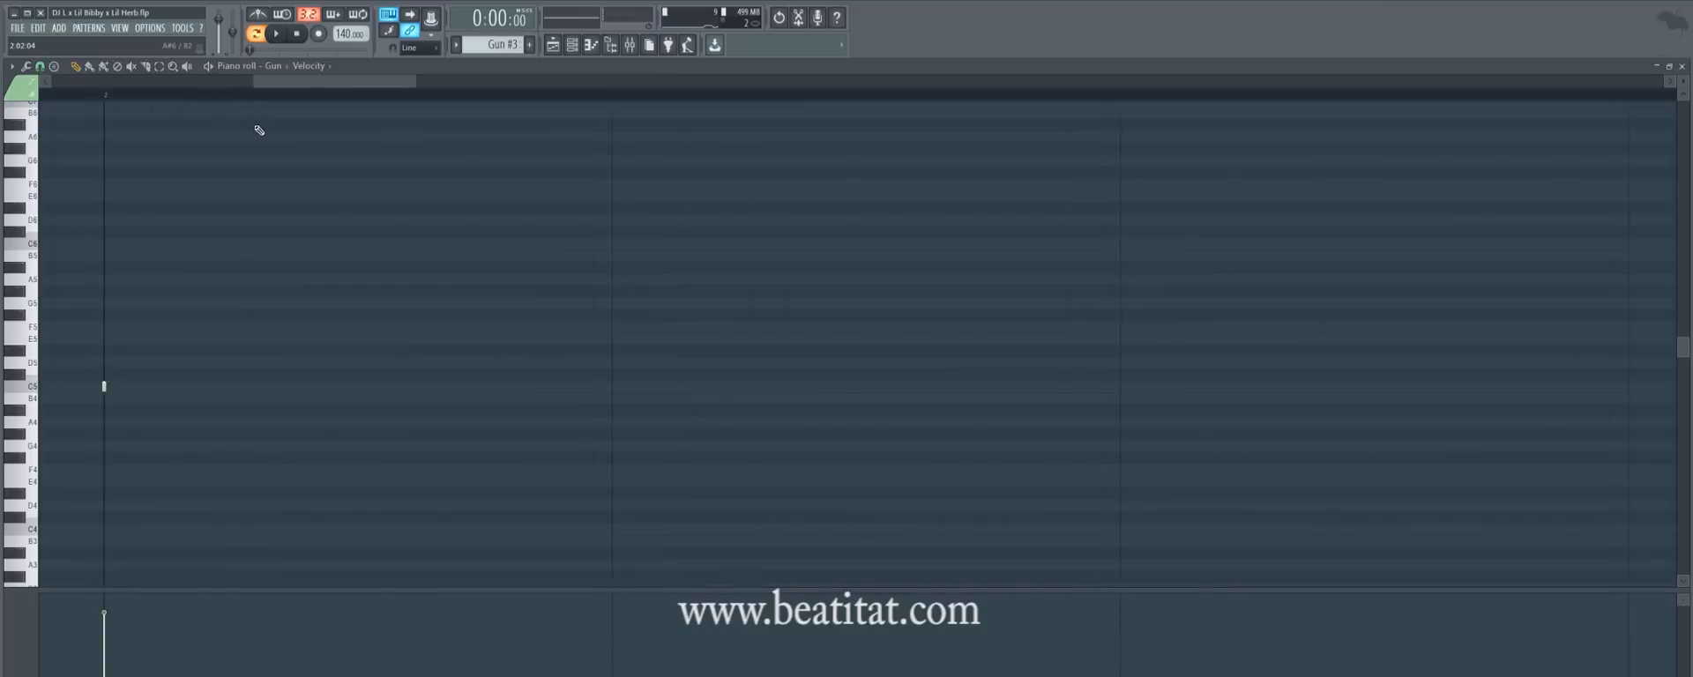
key(F7)
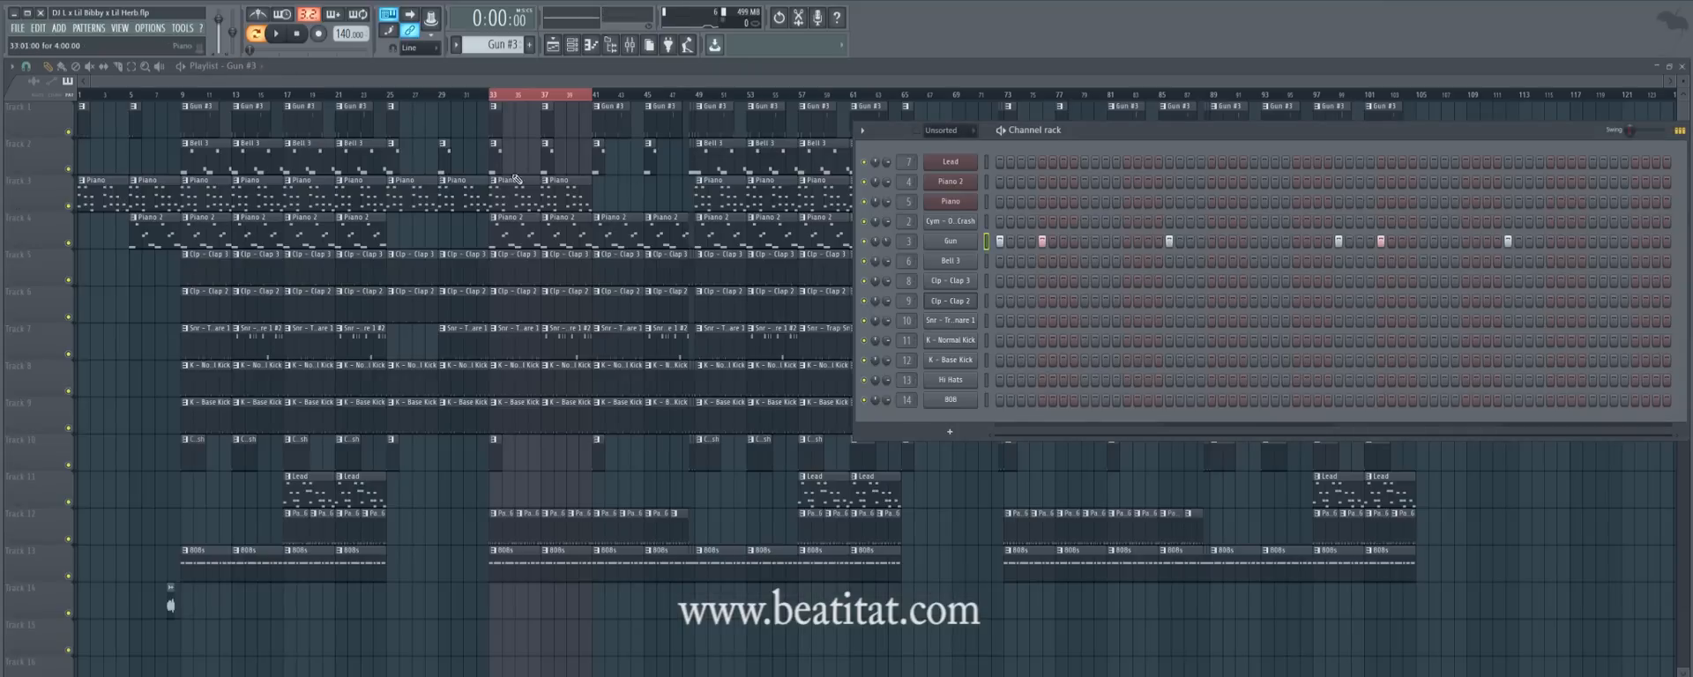
key(F6)
key(F6)
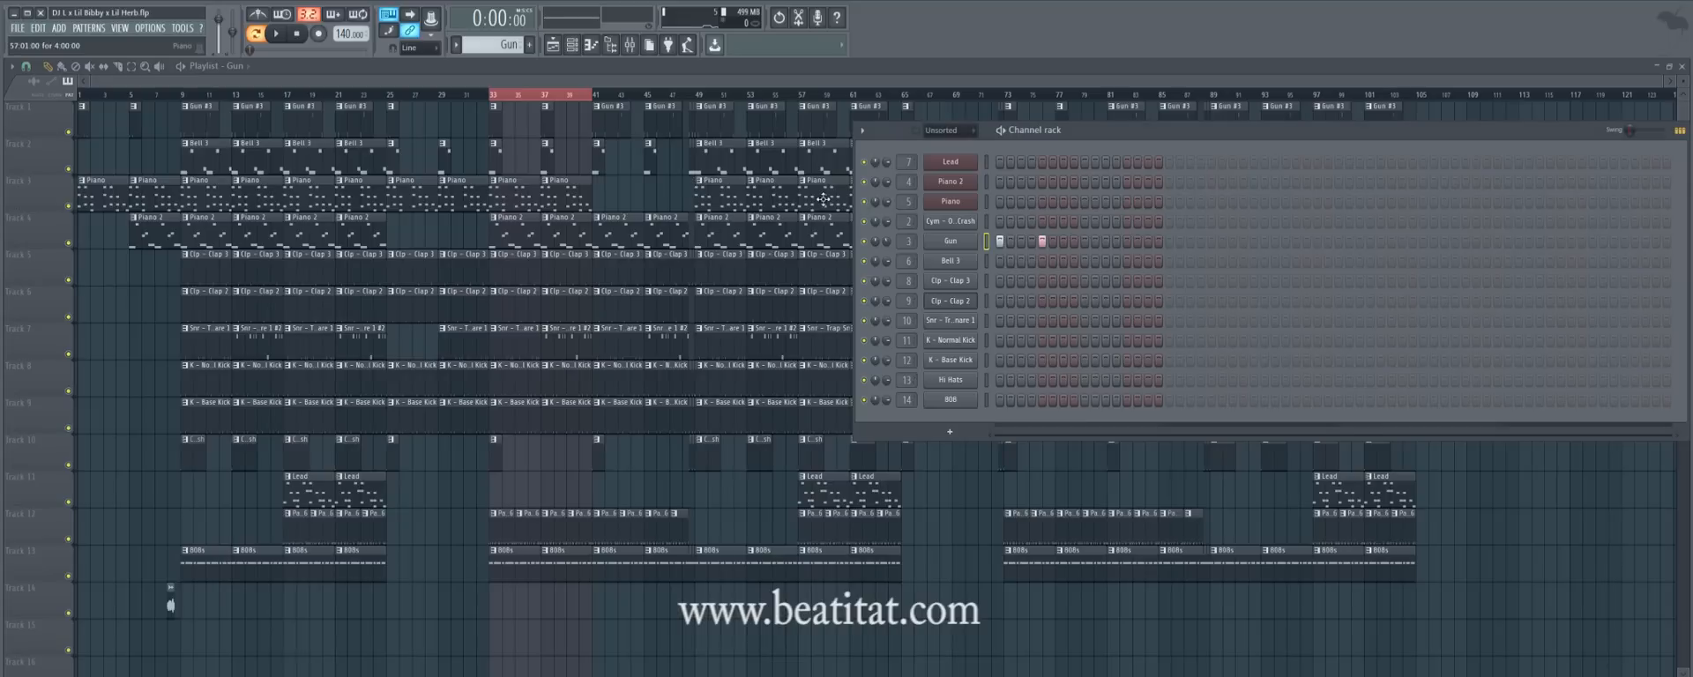
key(F6)
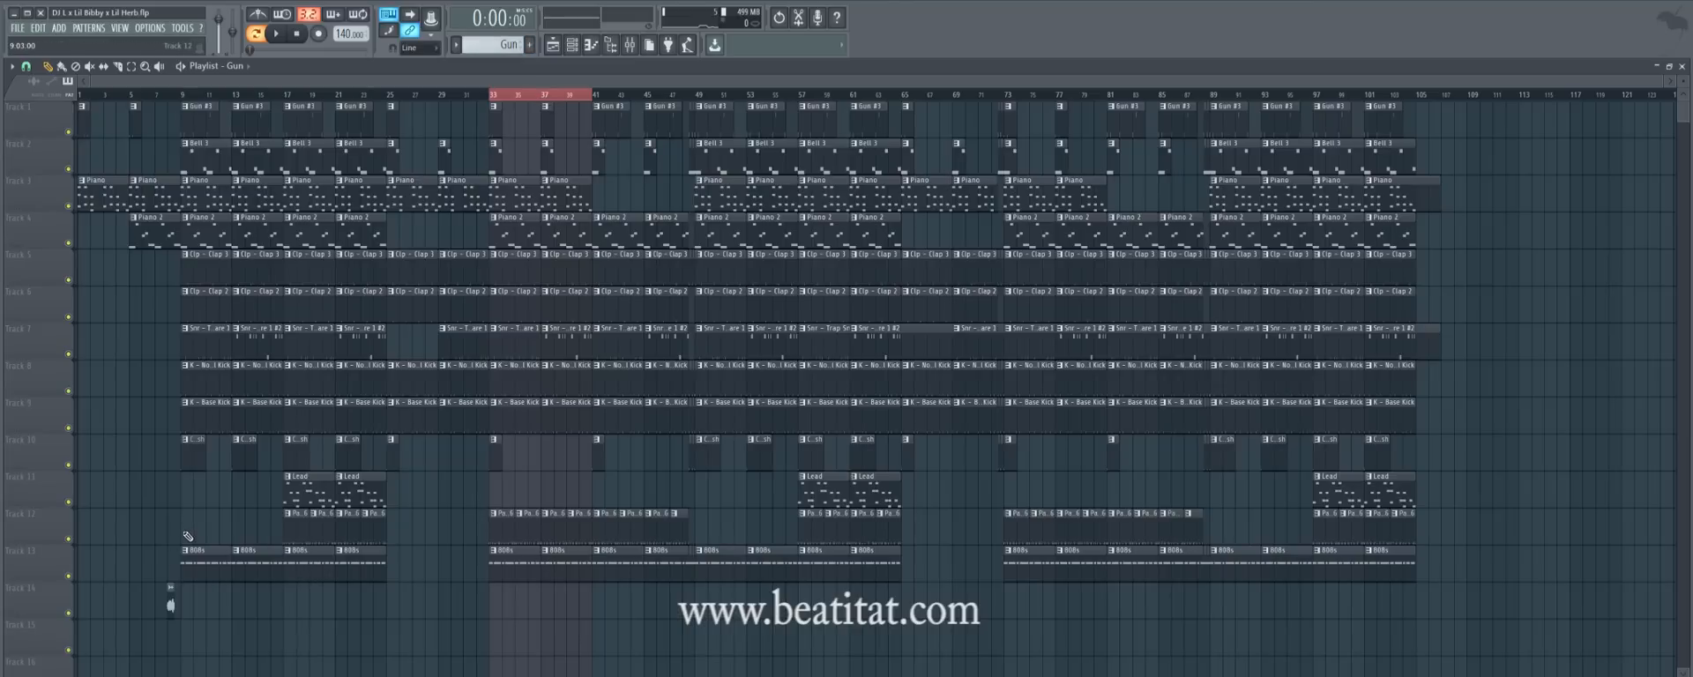
Open the Hi Hats notes of Pattern 16 in the piano roll and channel rack, and audition the pattern.
double_click(503, 535)
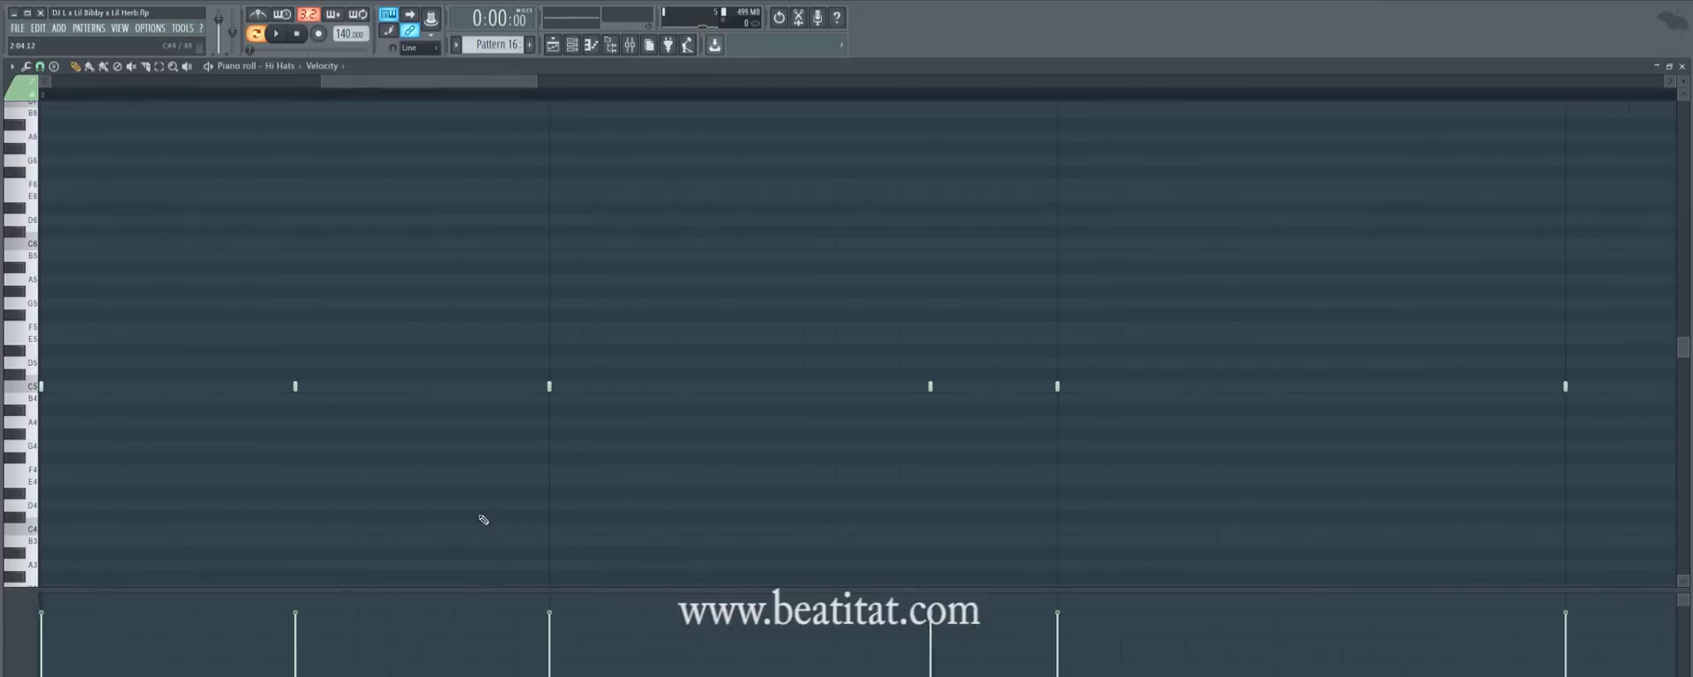
key(F5)
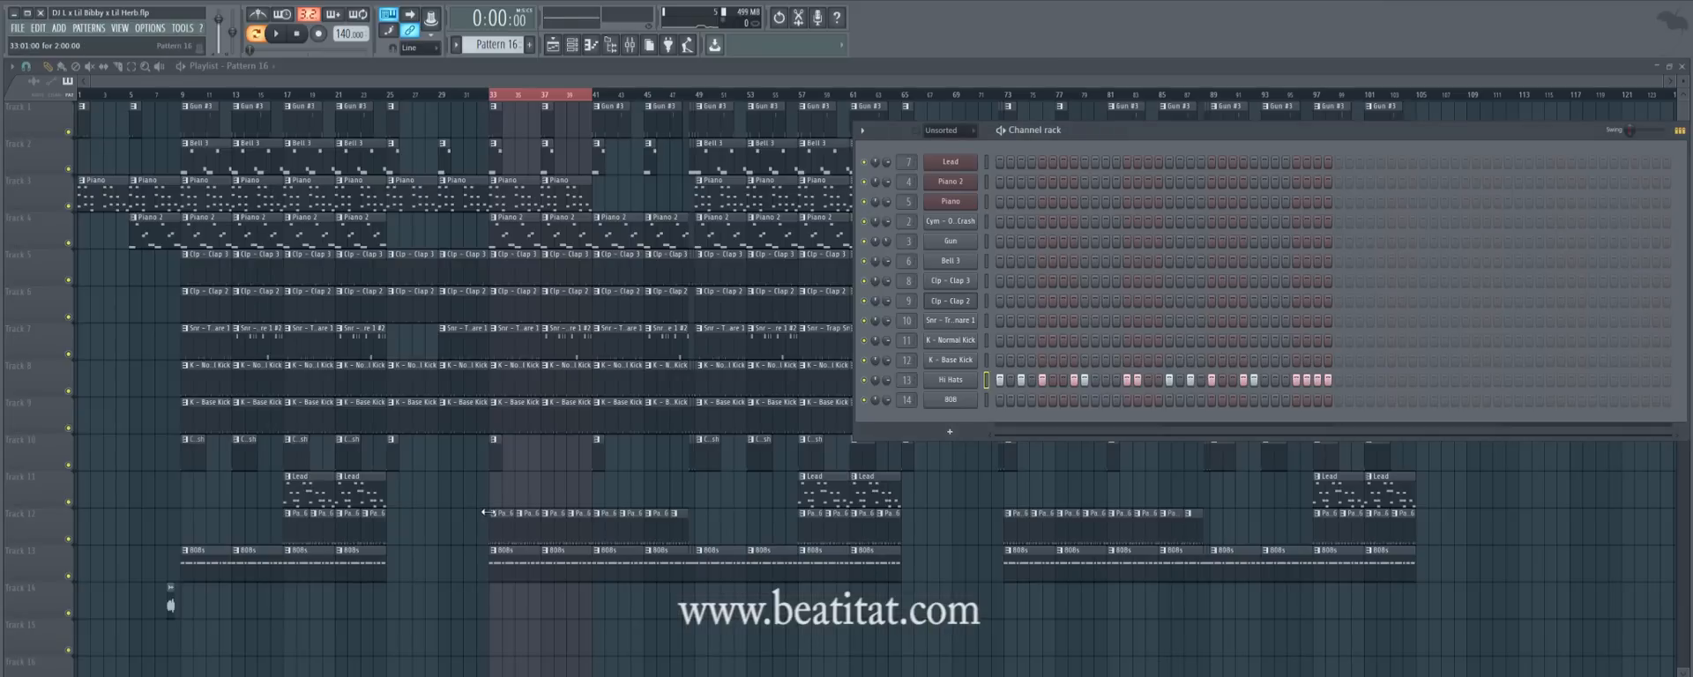
key(space)
key(space)
Play the section starting at bar 33 in song mode and clear the playlist time selection.
click(498, 99)
key(space)
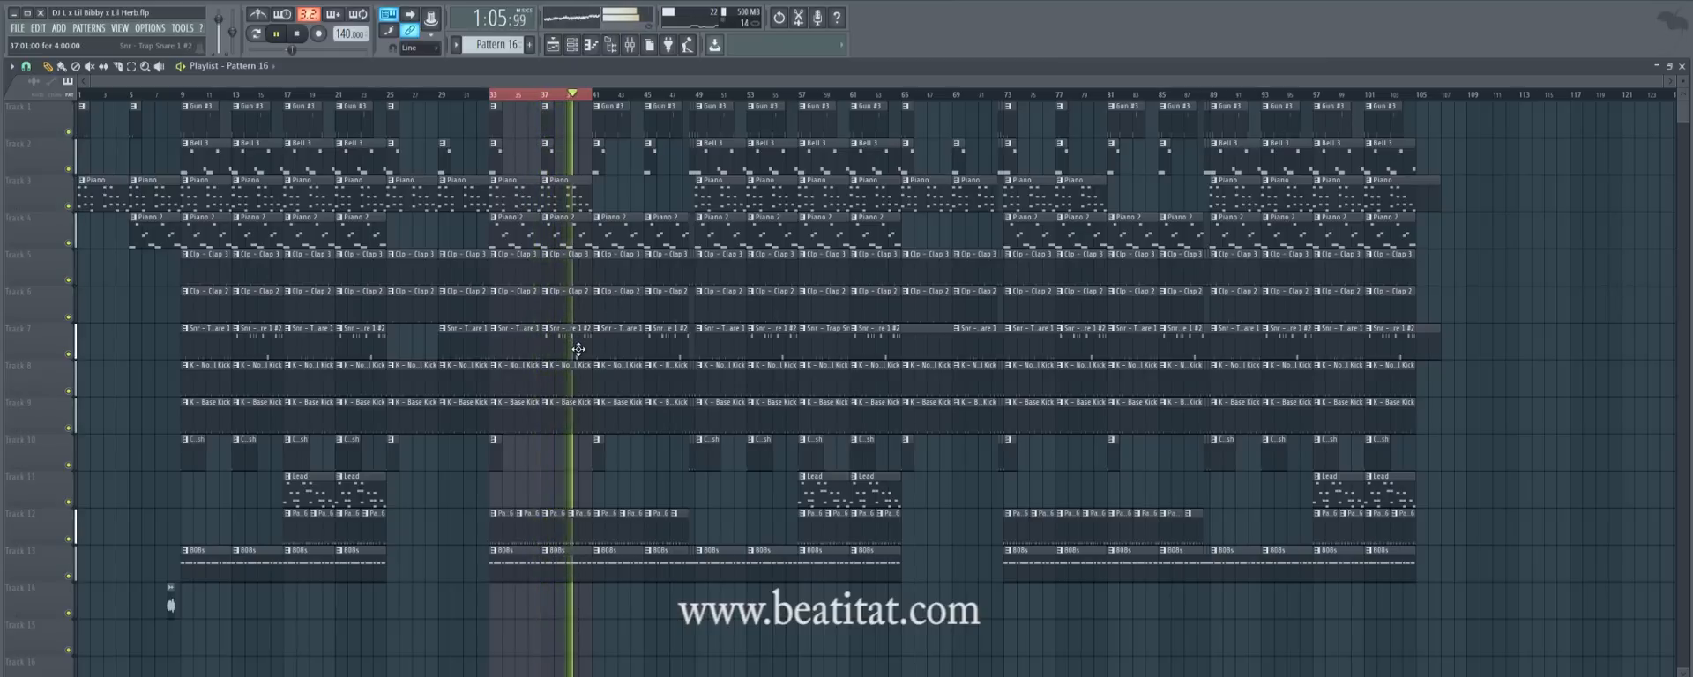
right_click(589, 100)
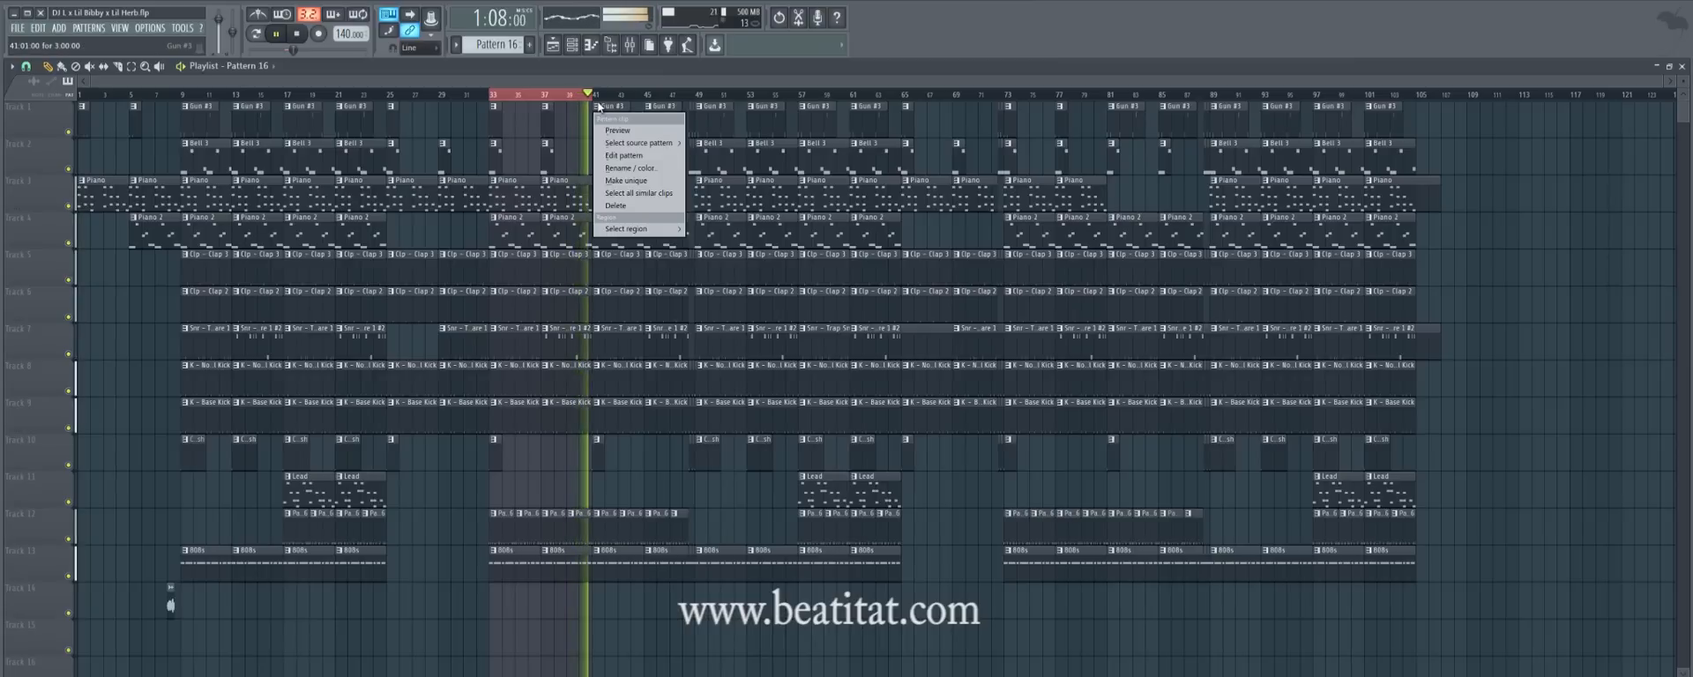
double_click(595, 100)
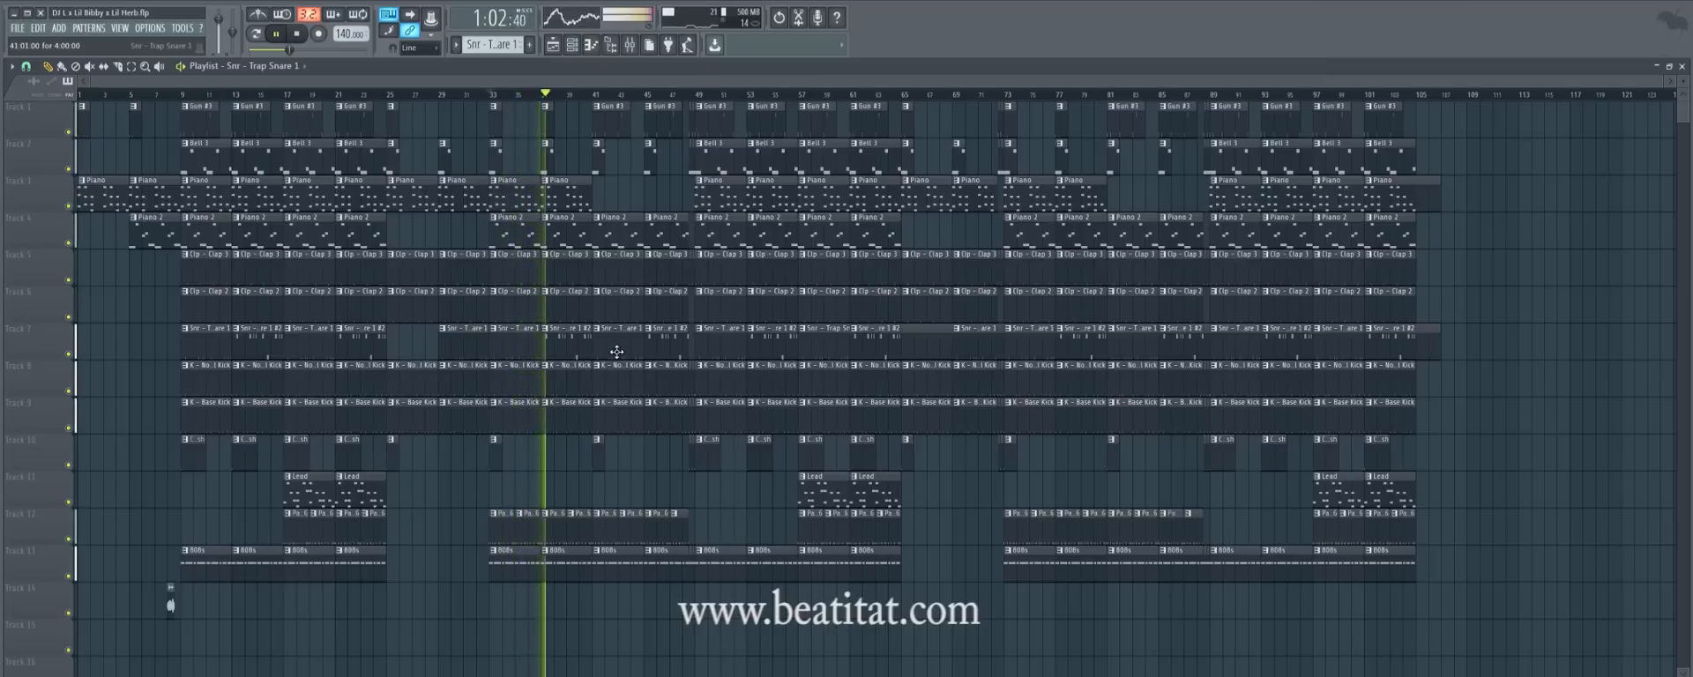
Compare the Snr - Trap Snare 1 and Snr - Trap Snare 1 #2 patterns in the channel rack, and close the rack.
click(614, 351)
double_click(614, 351)
key(Escape)
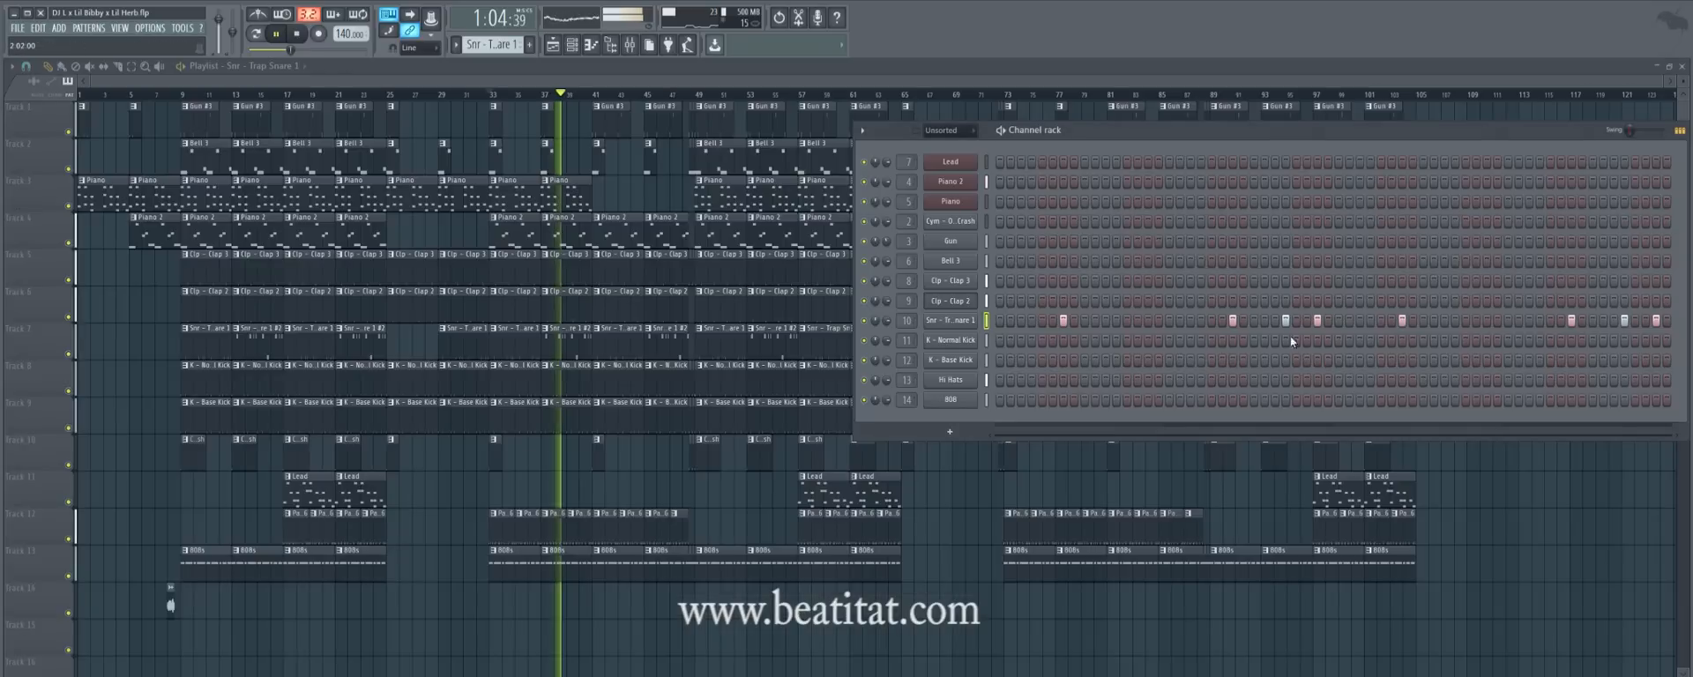
double_click(582, 346)
key(Escape)
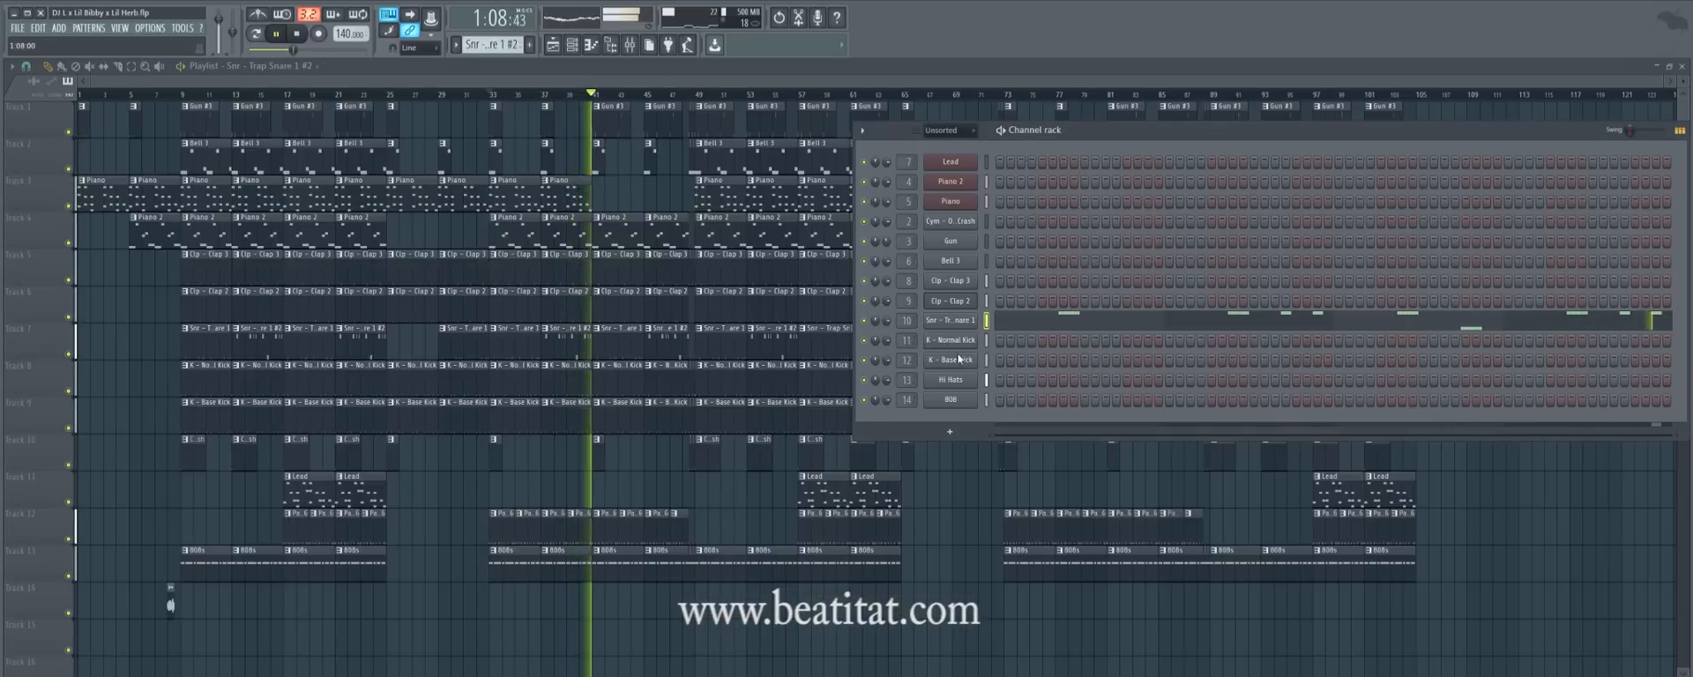
key(F6)
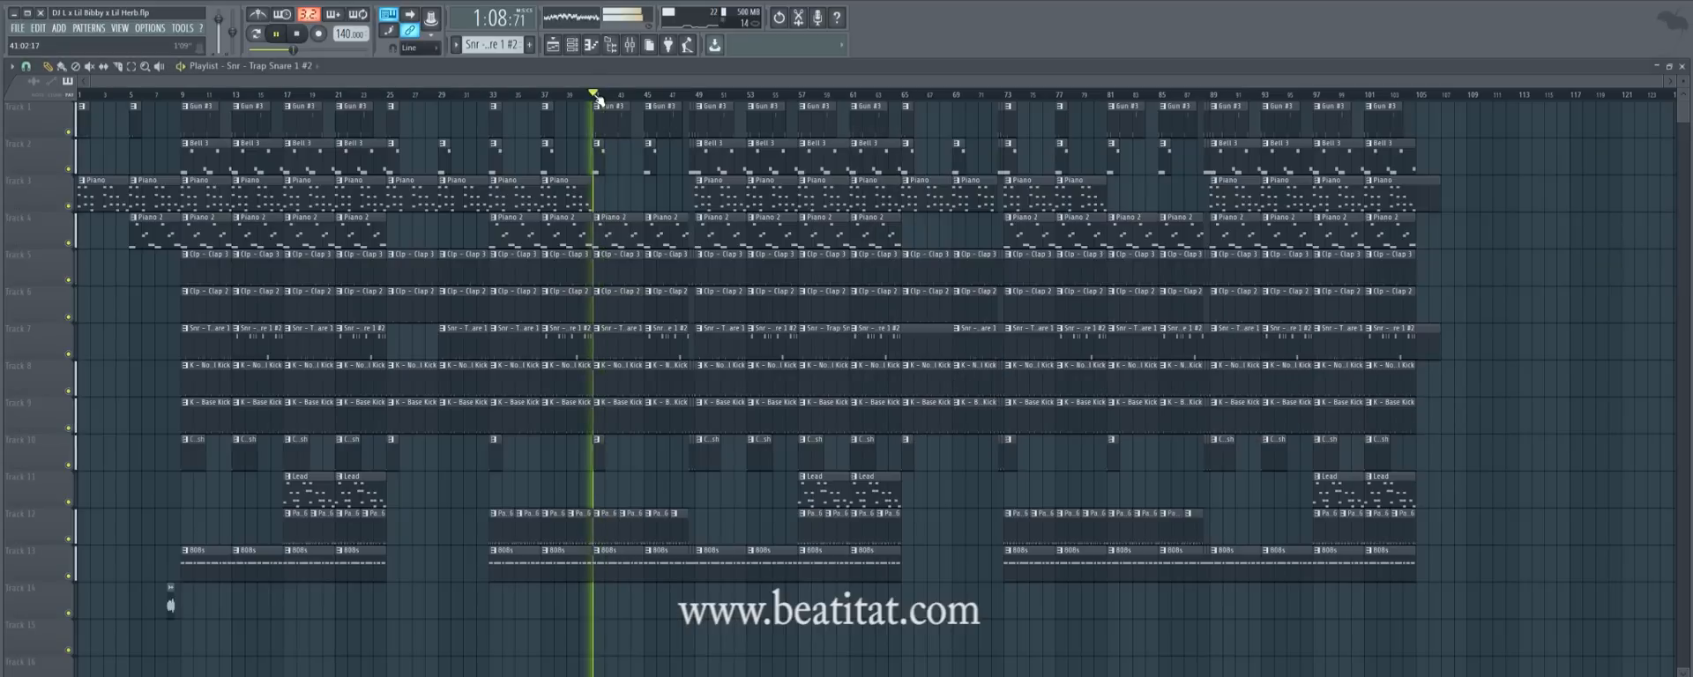
Select the playlist section from bar 41 to 49, listen to it in song mode, and stop playback.
drag(596, 114, 694, 115)
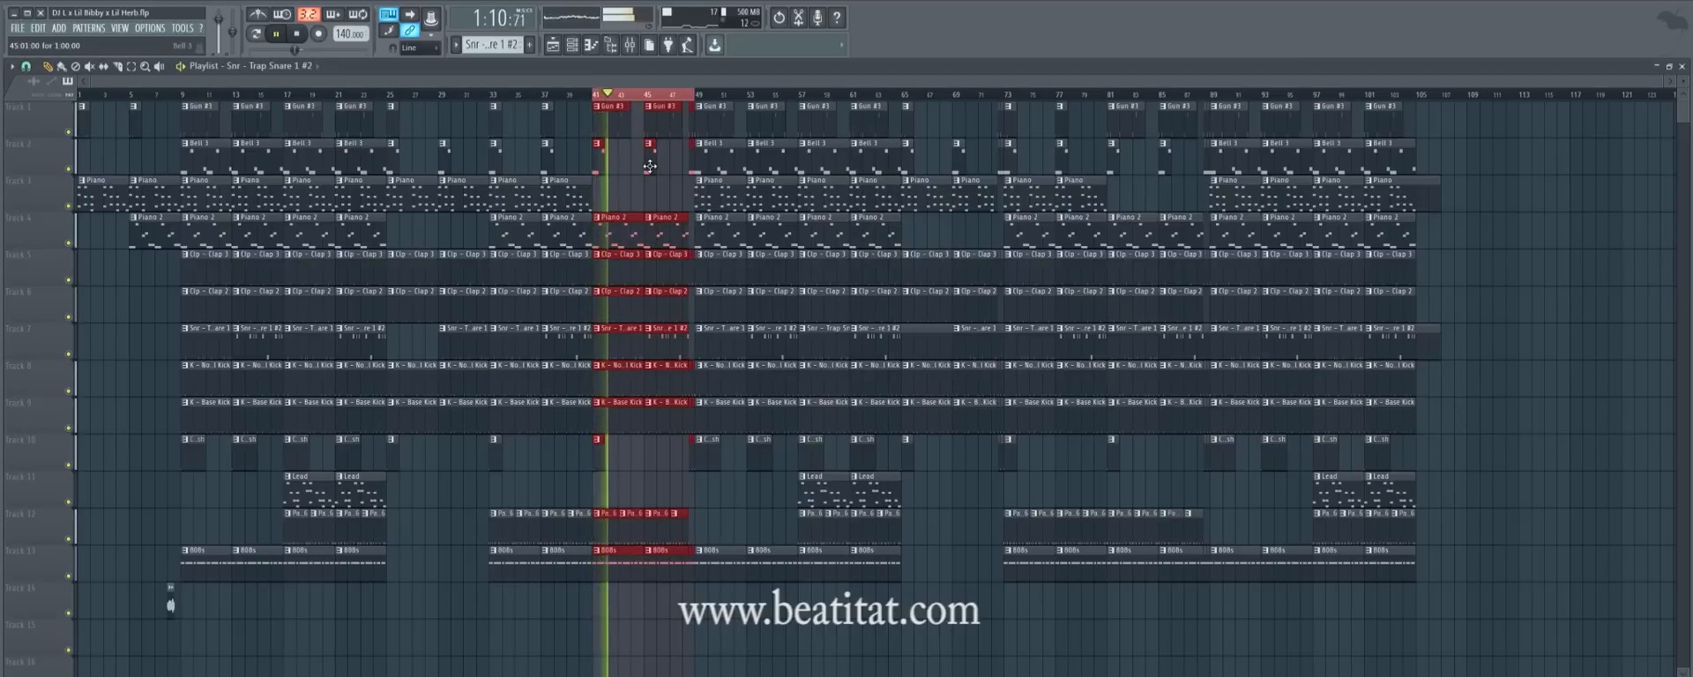
key(space)
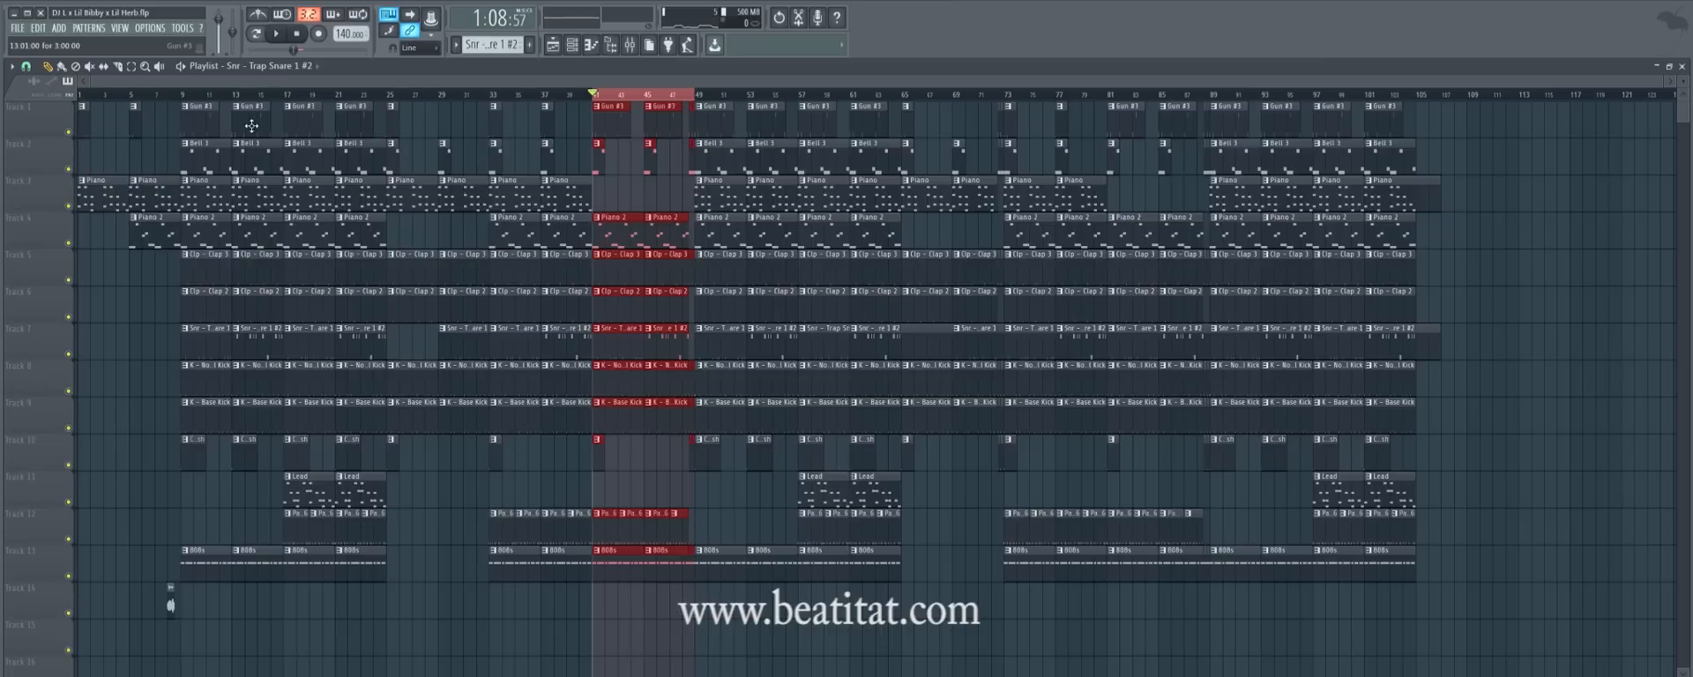
Pick the Gun #3 pattern, replay the selected section from bar 41 in song mode, and clear the time selection.
click(601, 124)
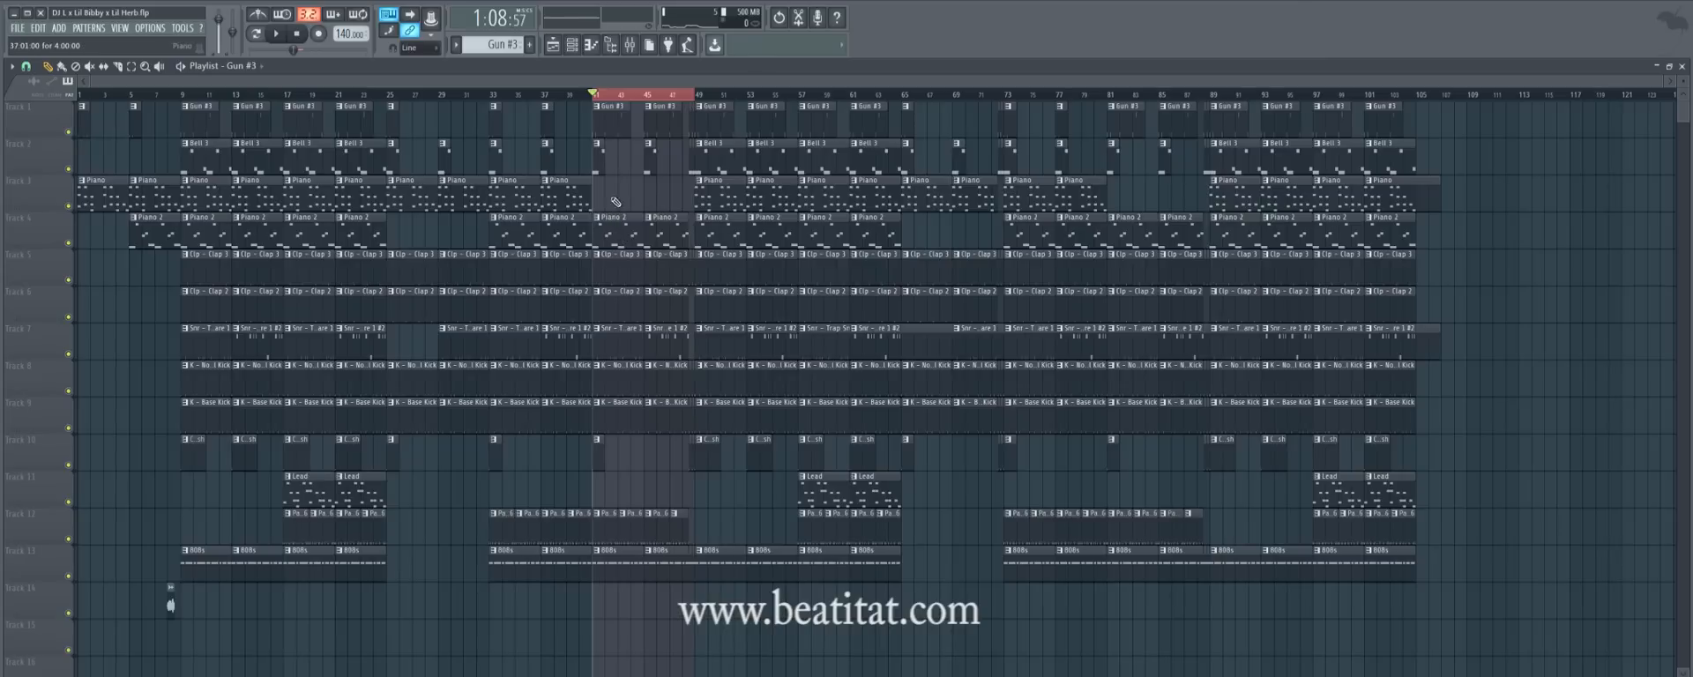
key(space)
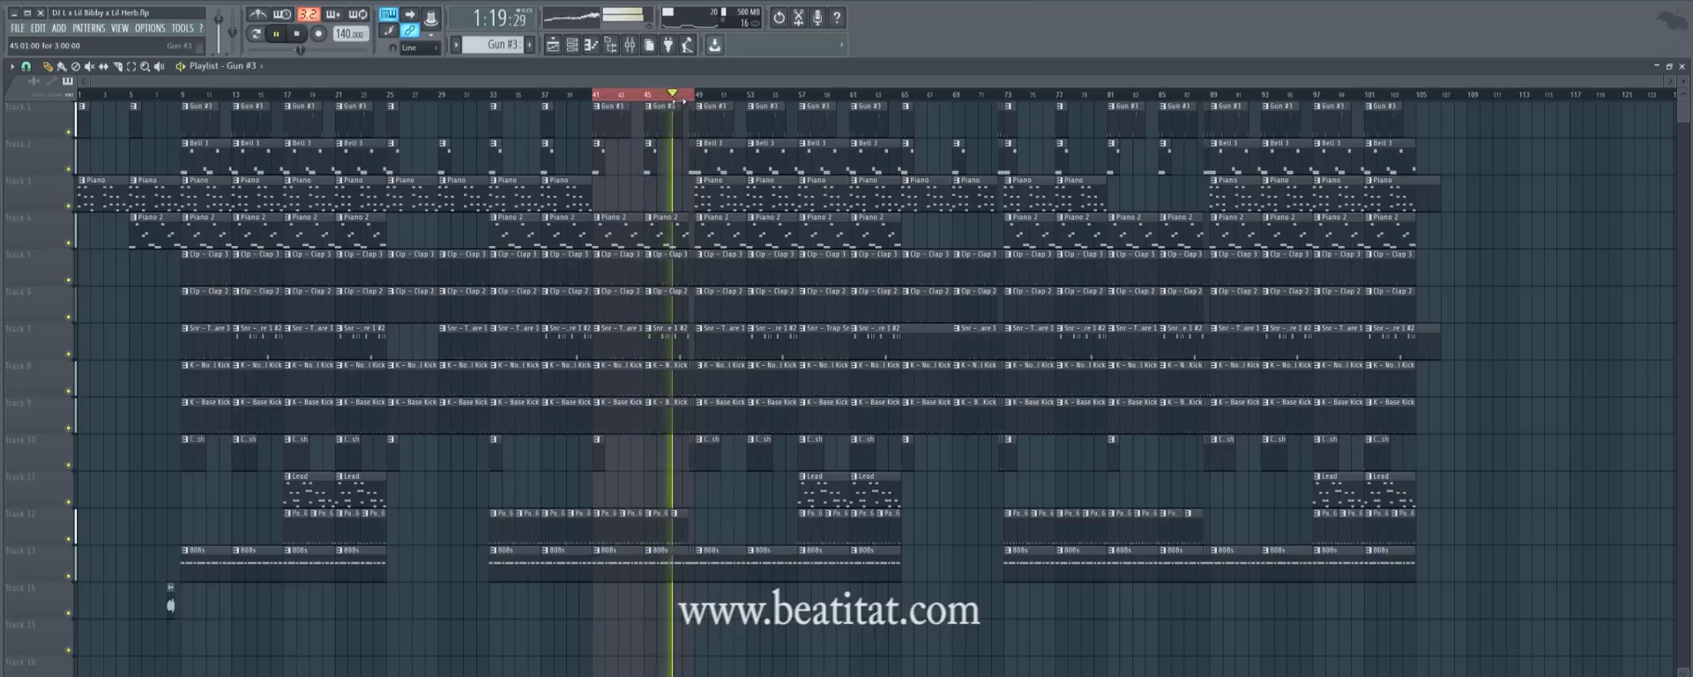
key(space)
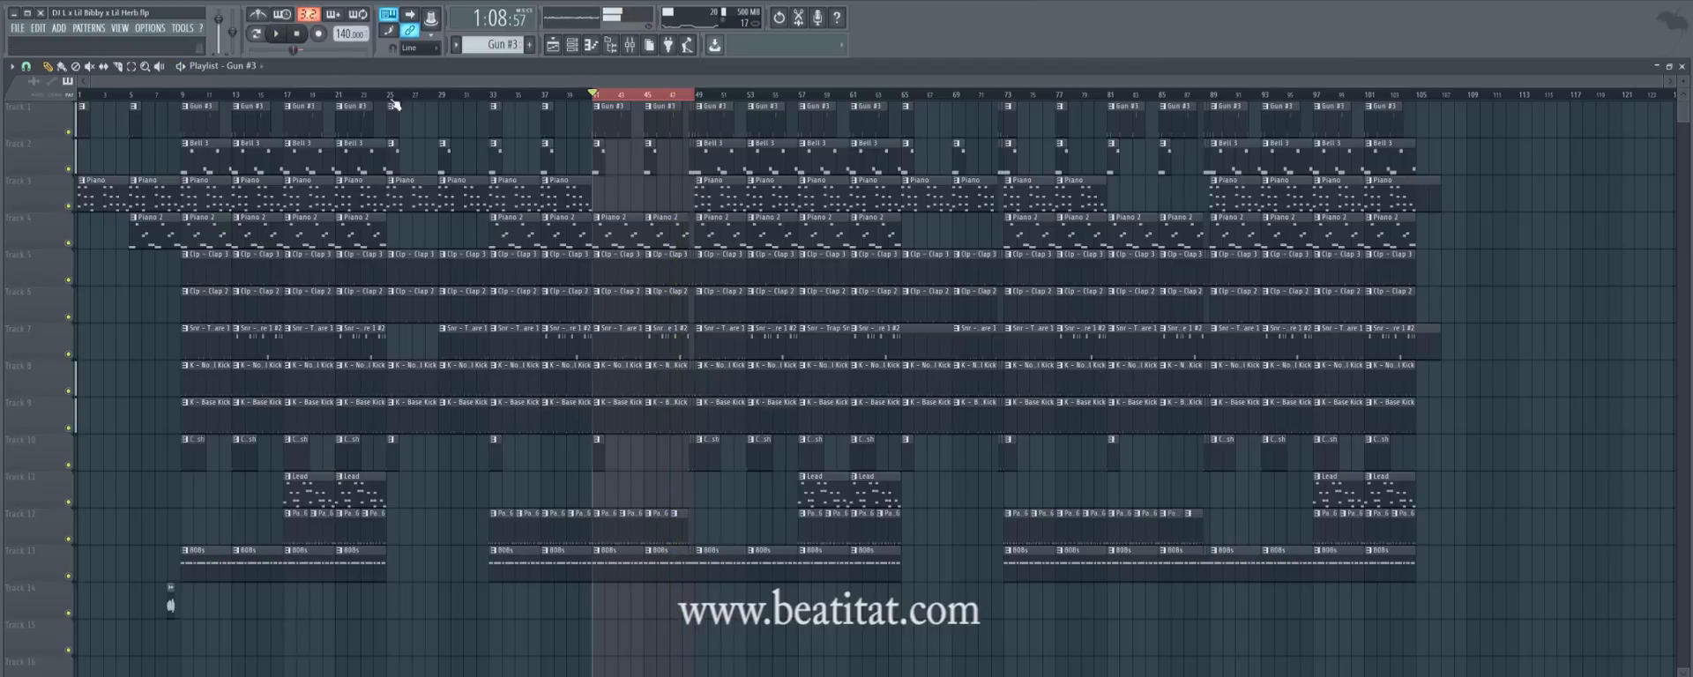
click(685, 104)
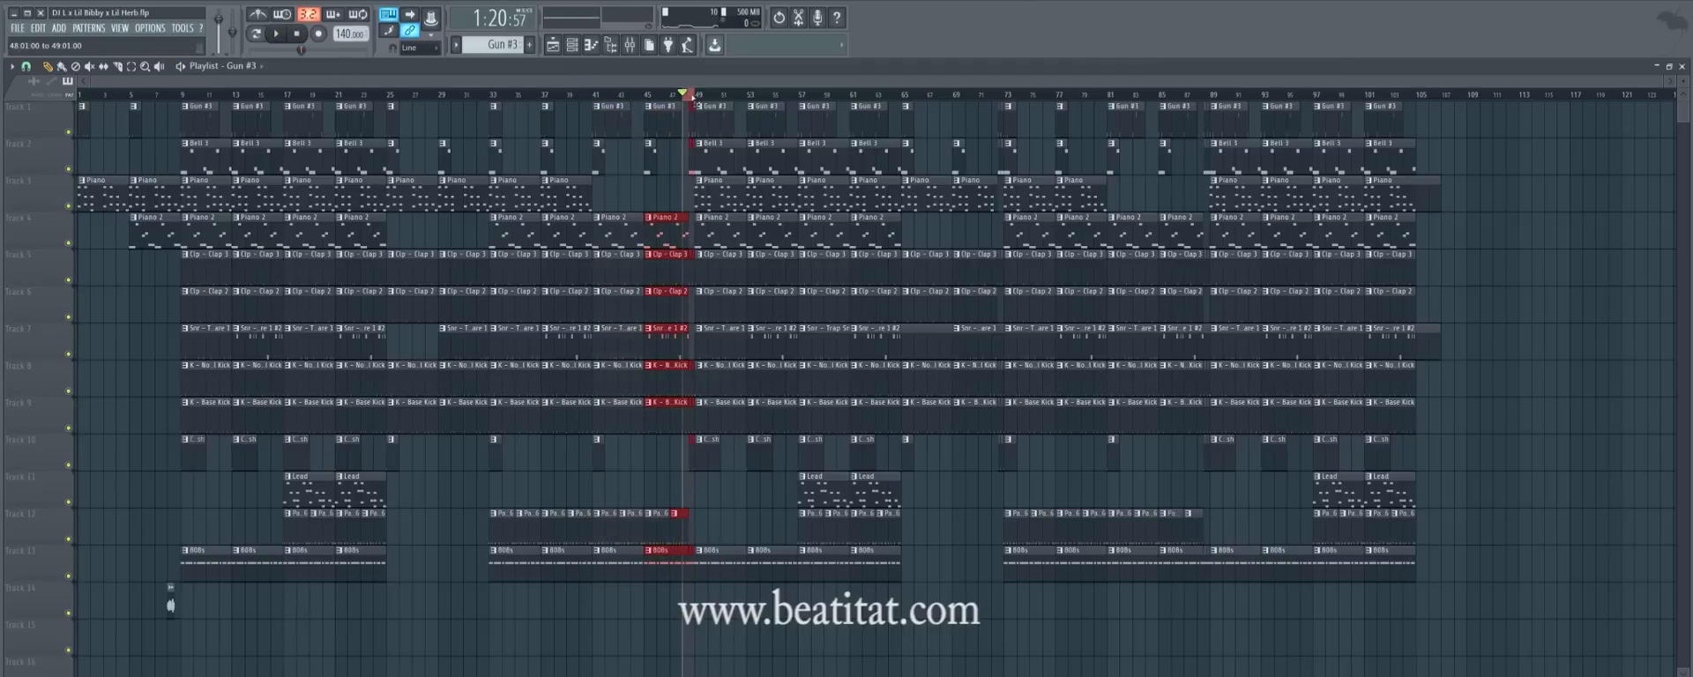
click(647, 97)
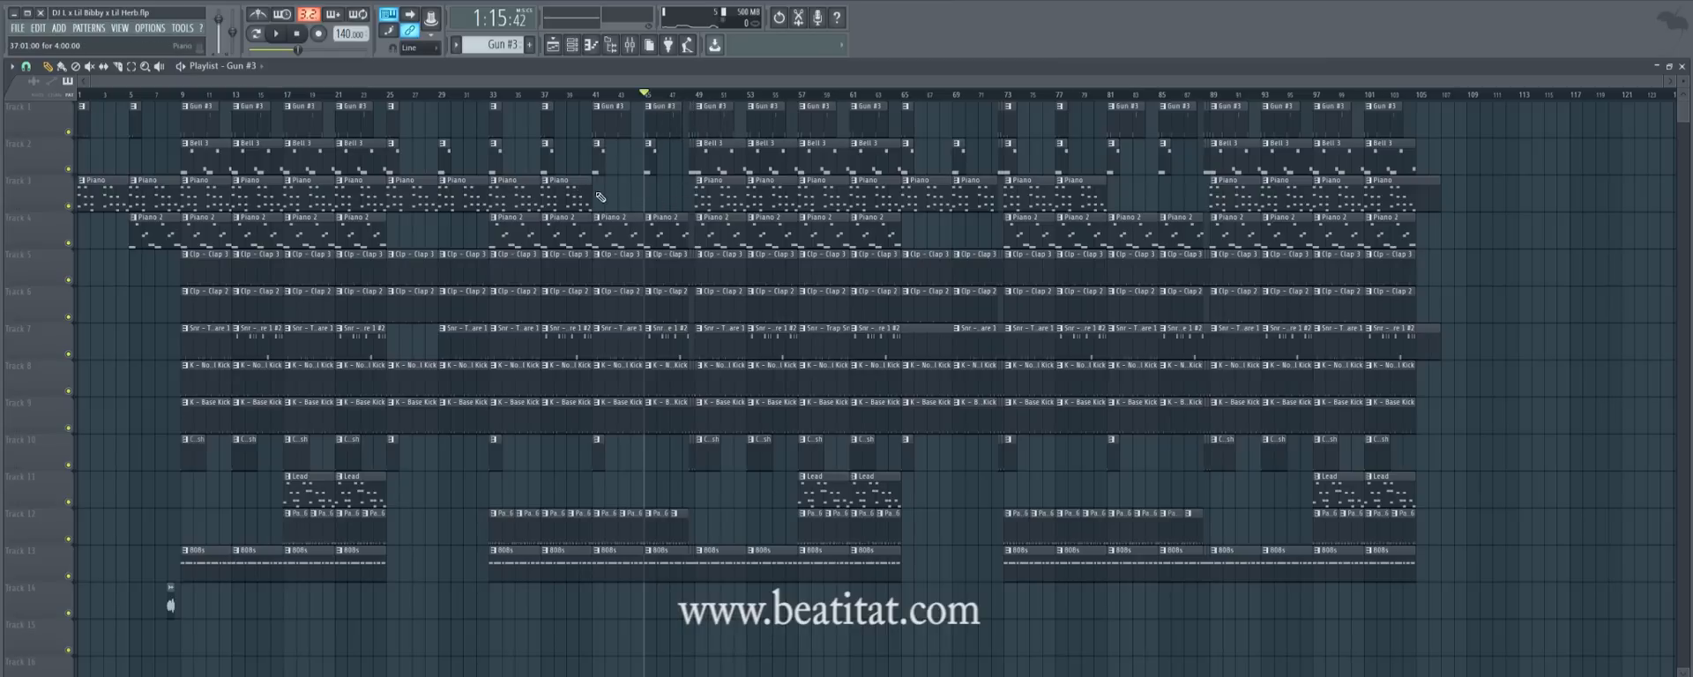
Open the Piano pattern's notes in the piano roll, audition the pattern, and return to the playlist.
double_click(564, 197)
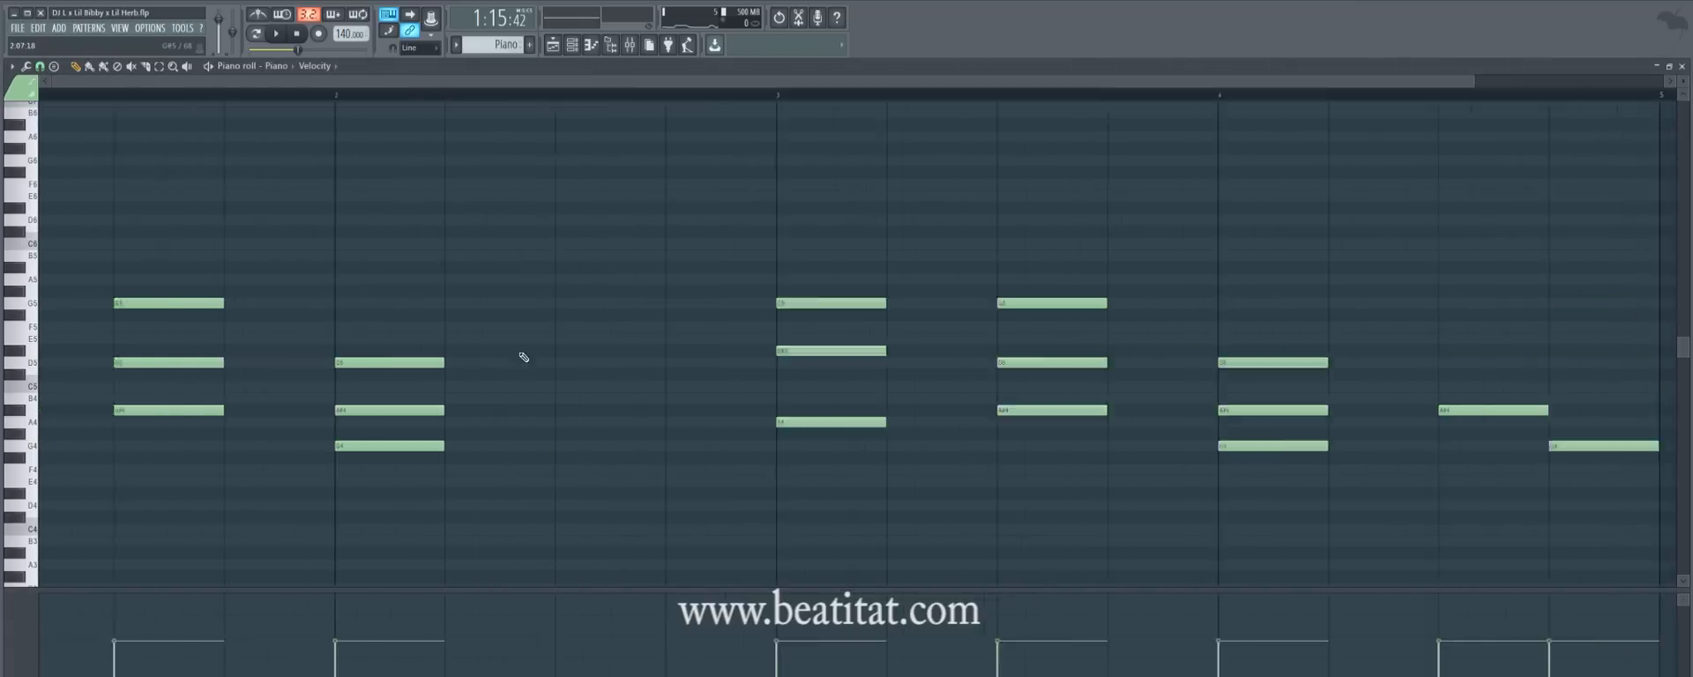
key(space)
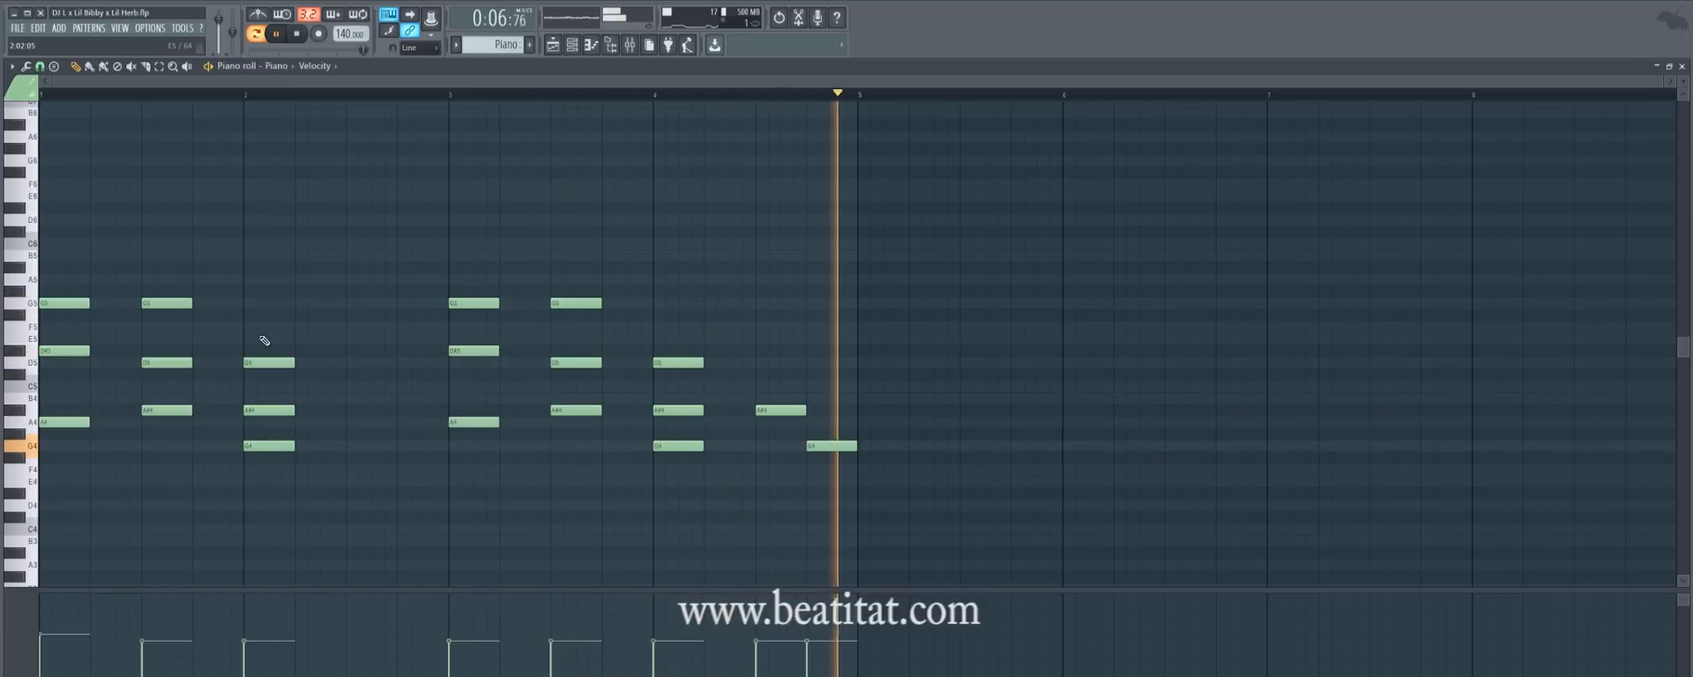
key(space)
key(F5)
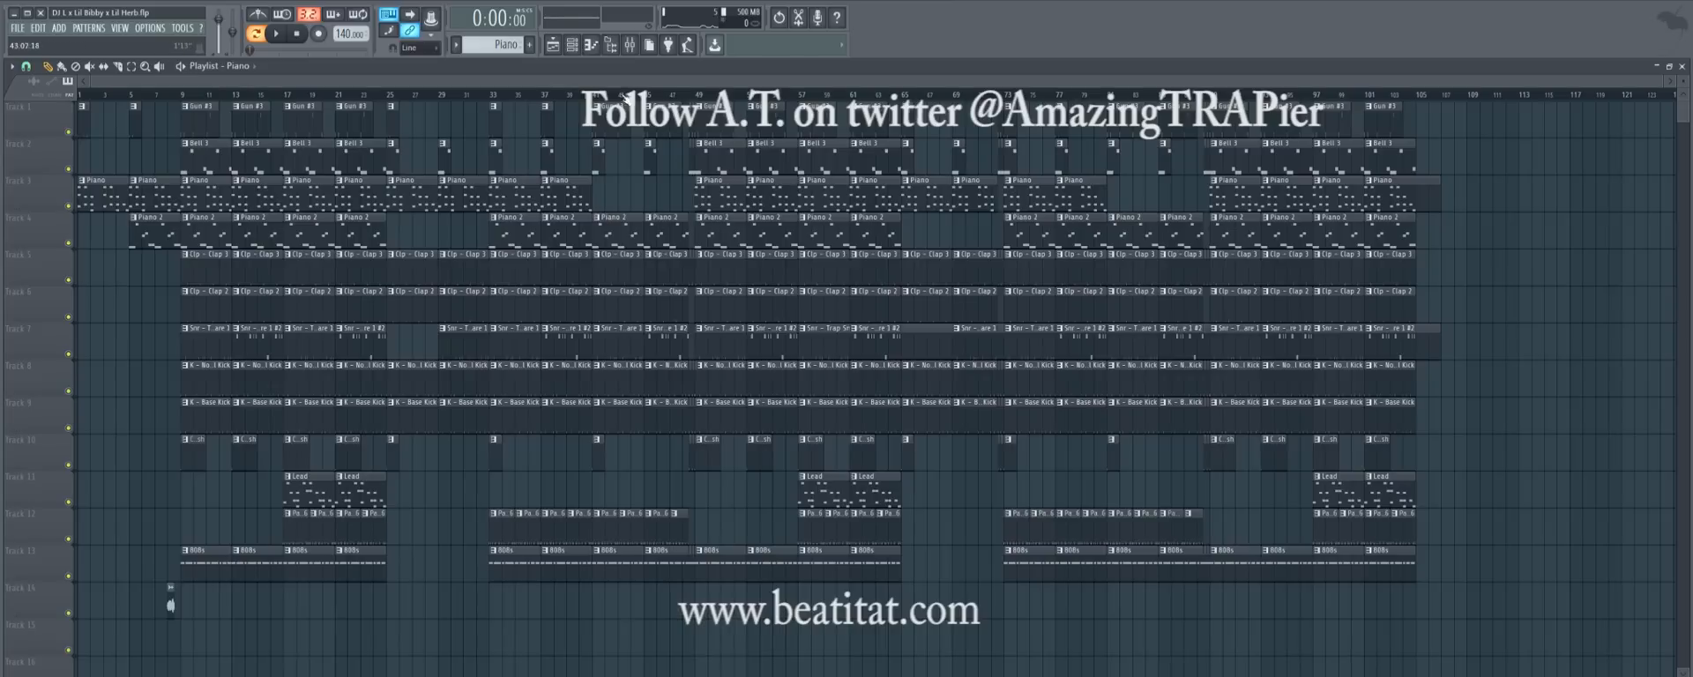
Set the playhead at bar 41 and view the Snr - Trap Snare 1 #2 notes in the piano roll.
click(592, 97)
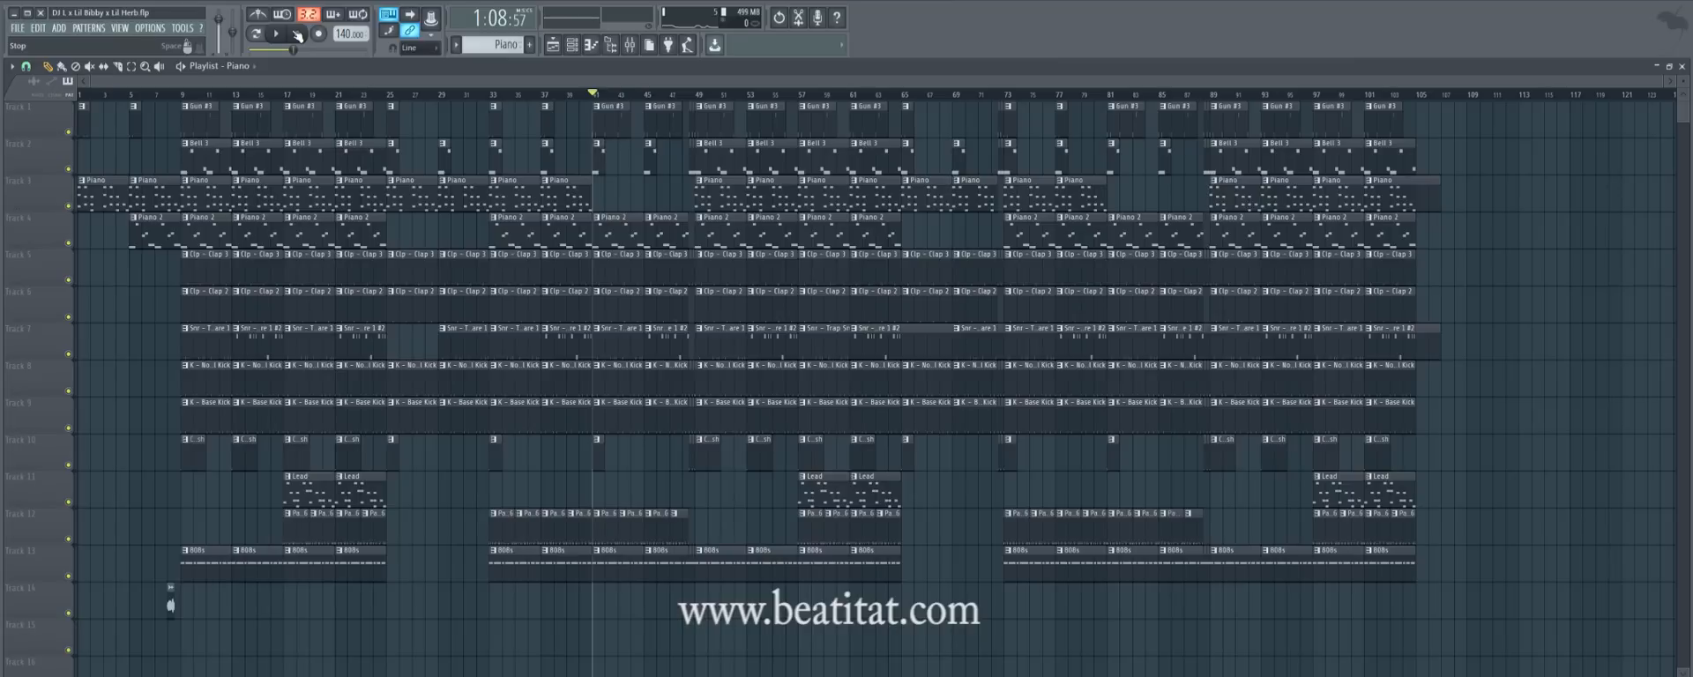
double_click(682, 357)
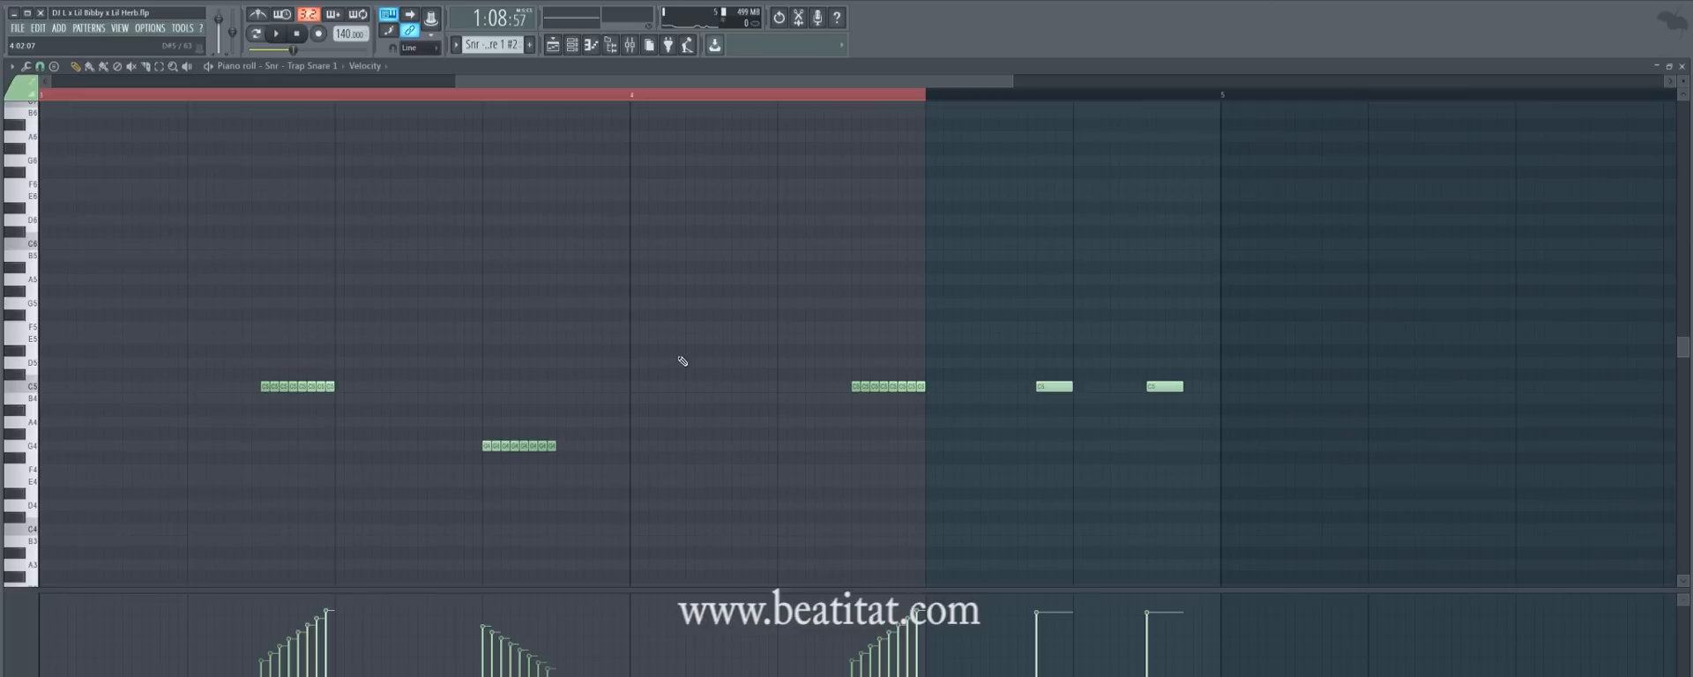
key(F5)
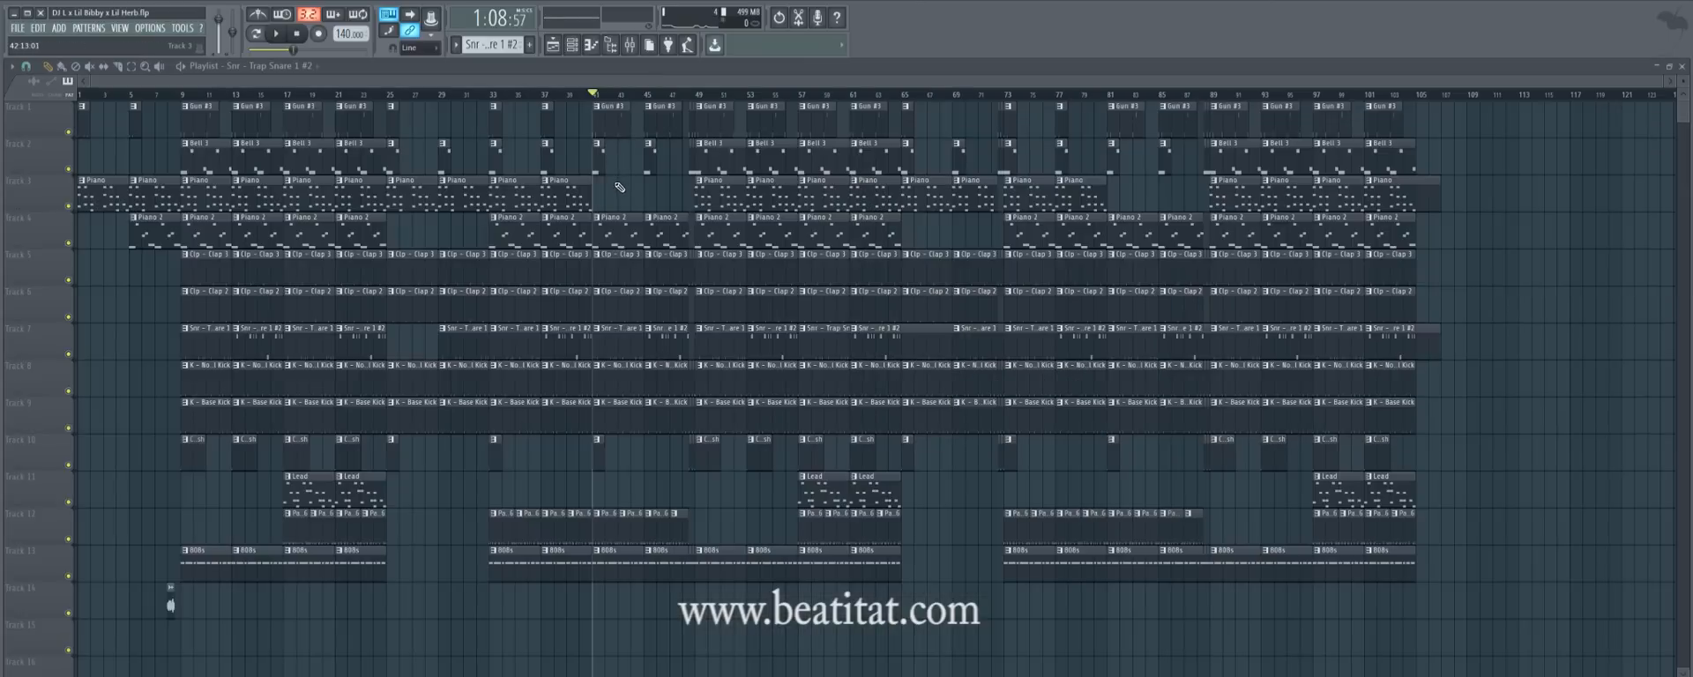
Play the transition leading into bar 49 twice in song mode, stopping playback after each listen.
click(670, 88)
key(space)
scroll(700, 165, up, 4)
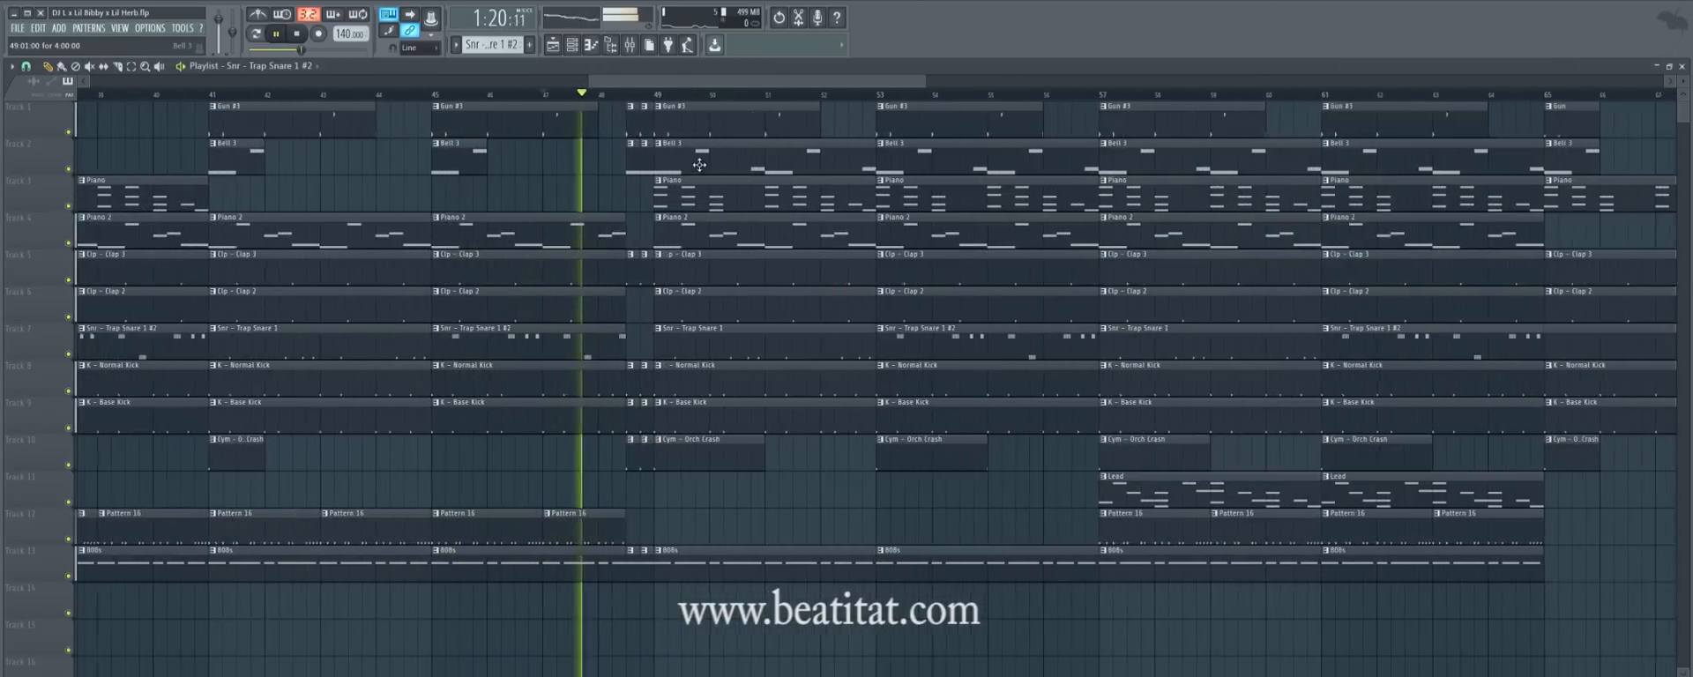
scroll(699, 165, up, 1)
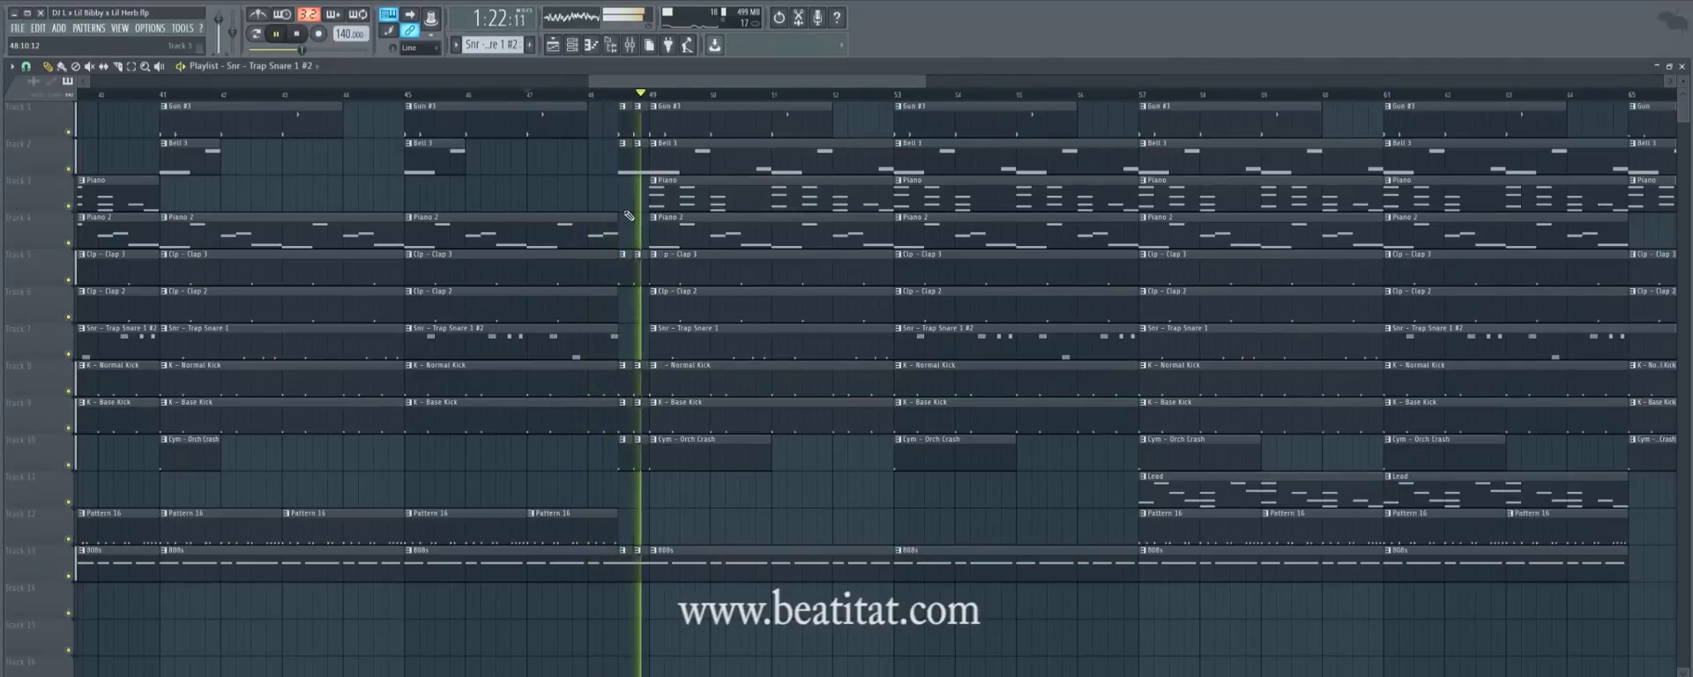
key(space)
scroll(602, 194, down, 5)
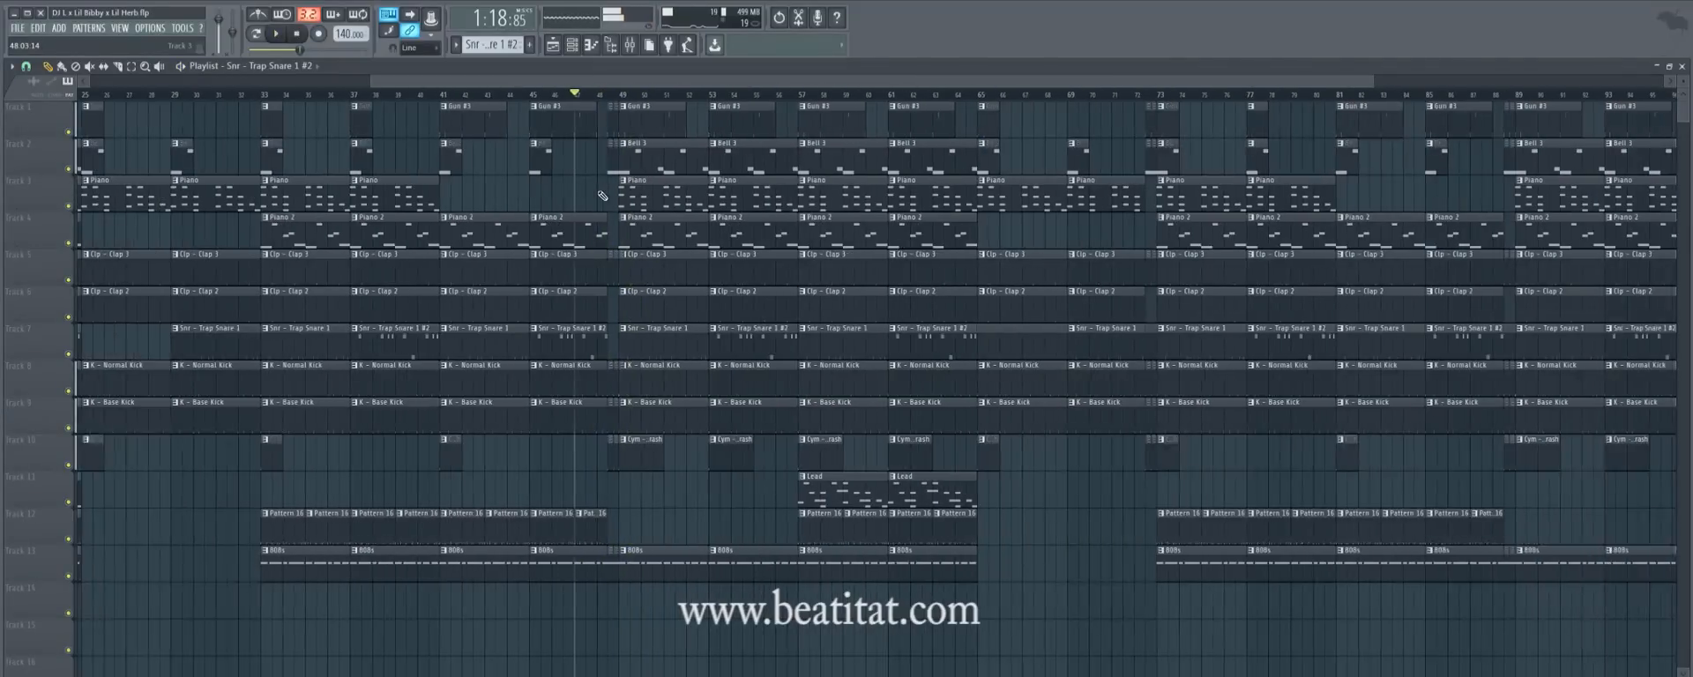
scroll(602, 195, down, 1)
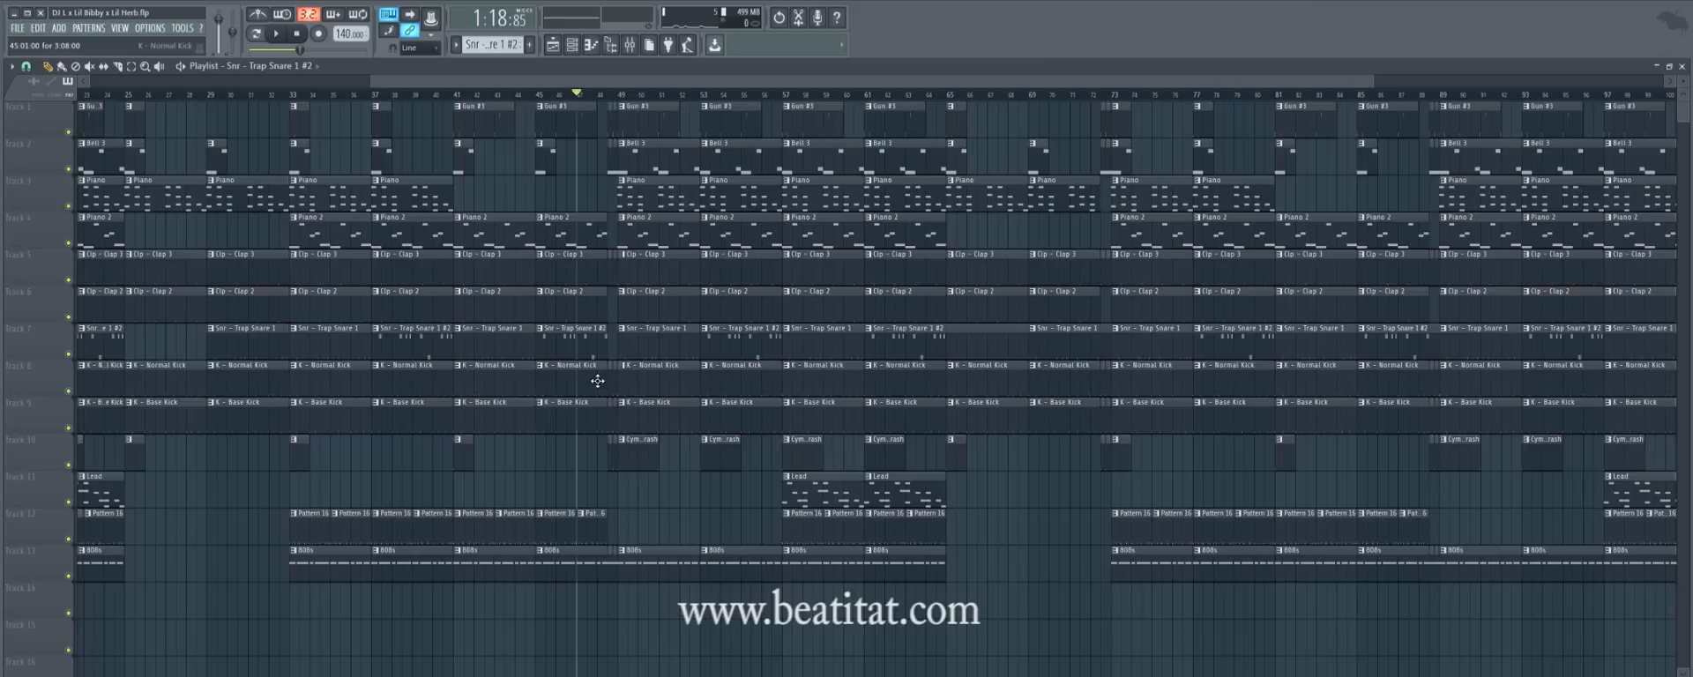
key(space)
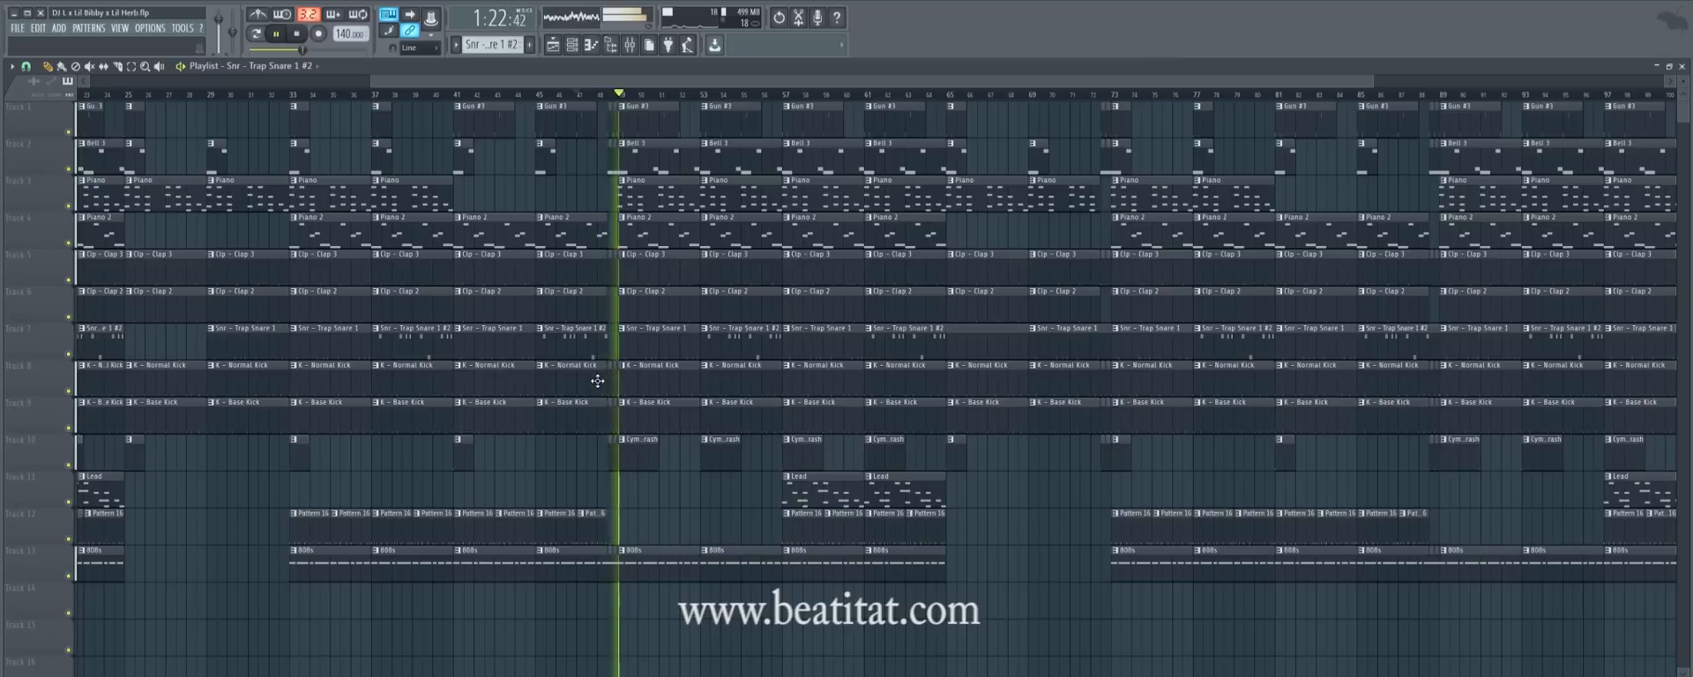
key(space)
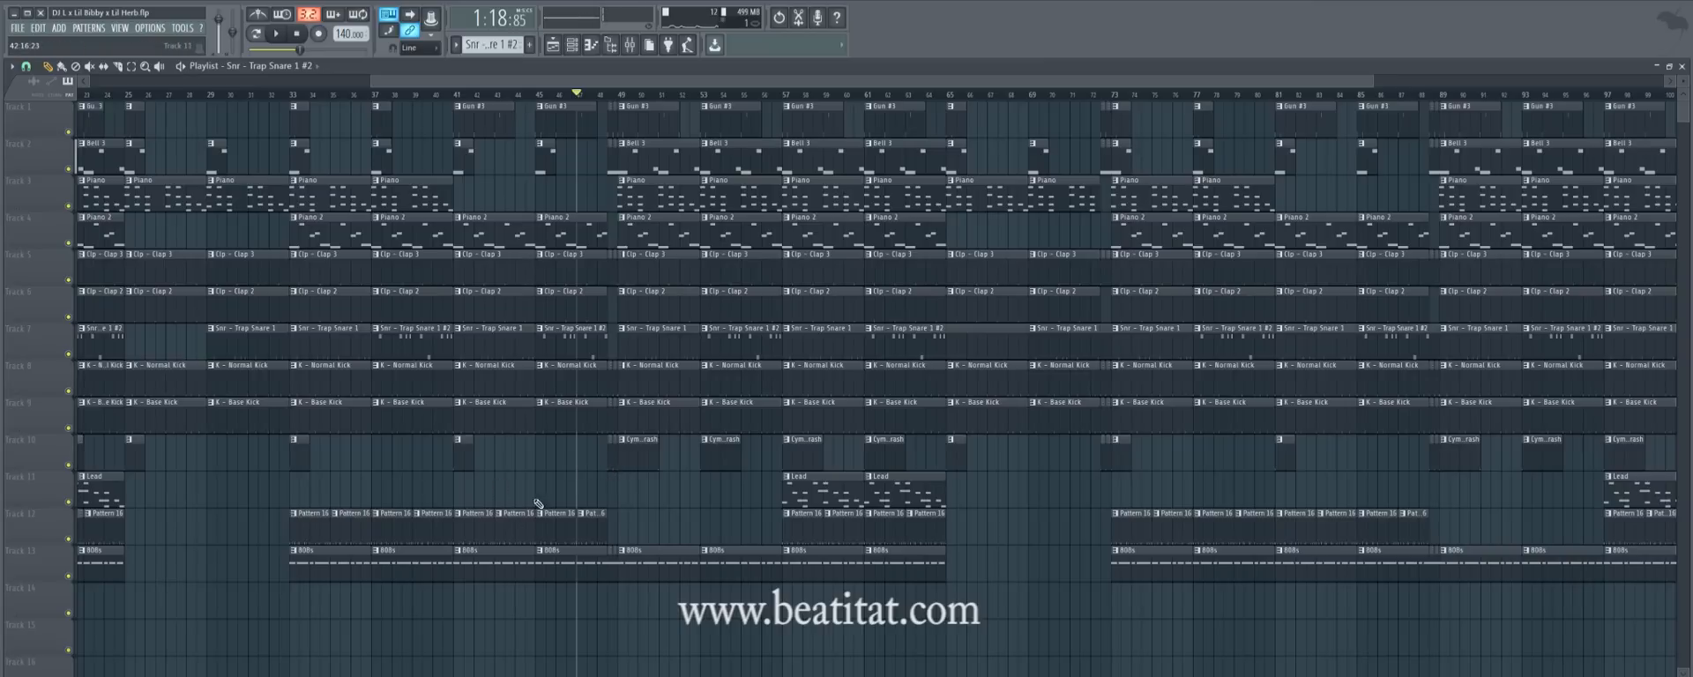
Try out a Gun #3 clip cut to a short slice on Track 11 just before bar 49, and remove it.
scroll(674, 81, up, 5)
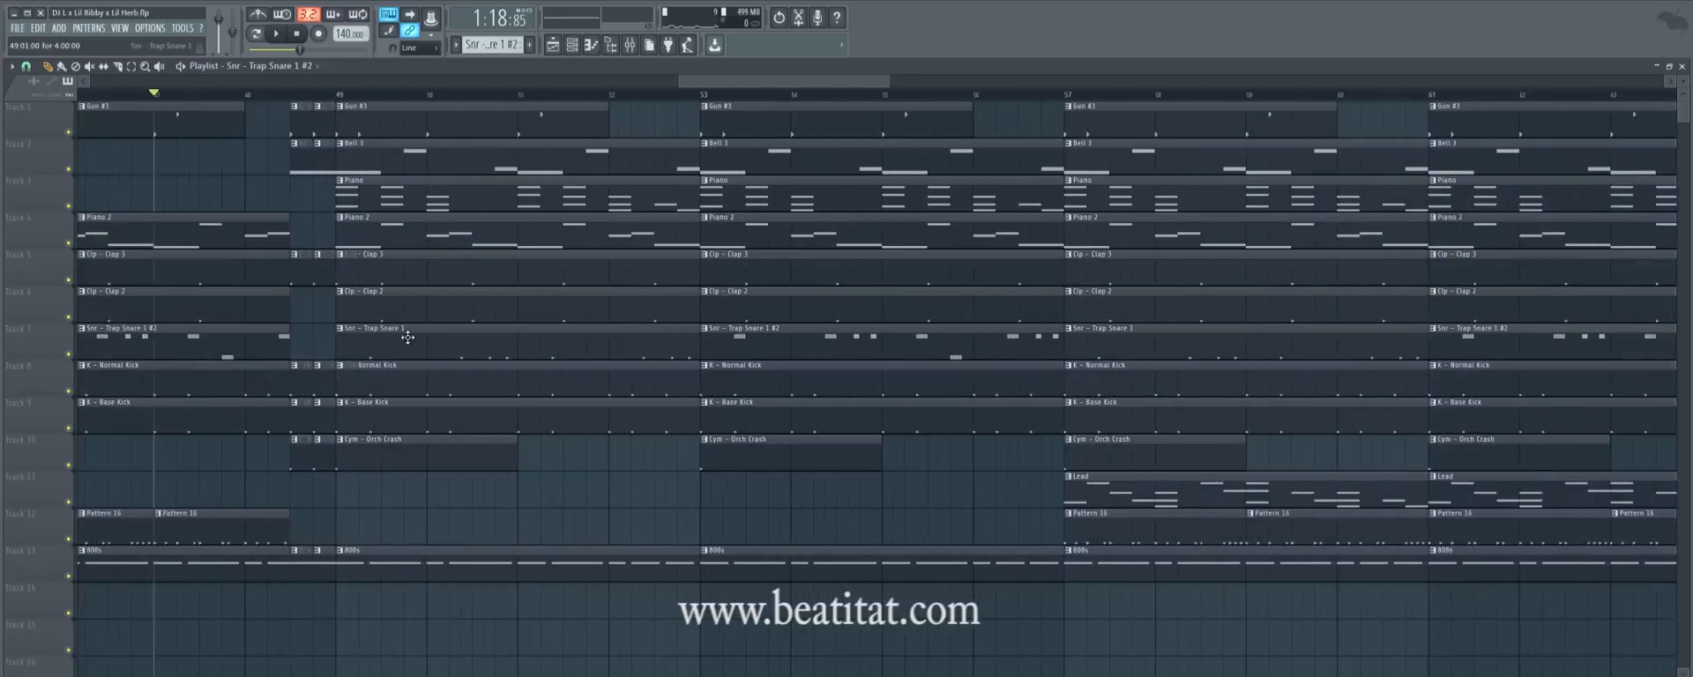
drag(674, 85, 641, 84)
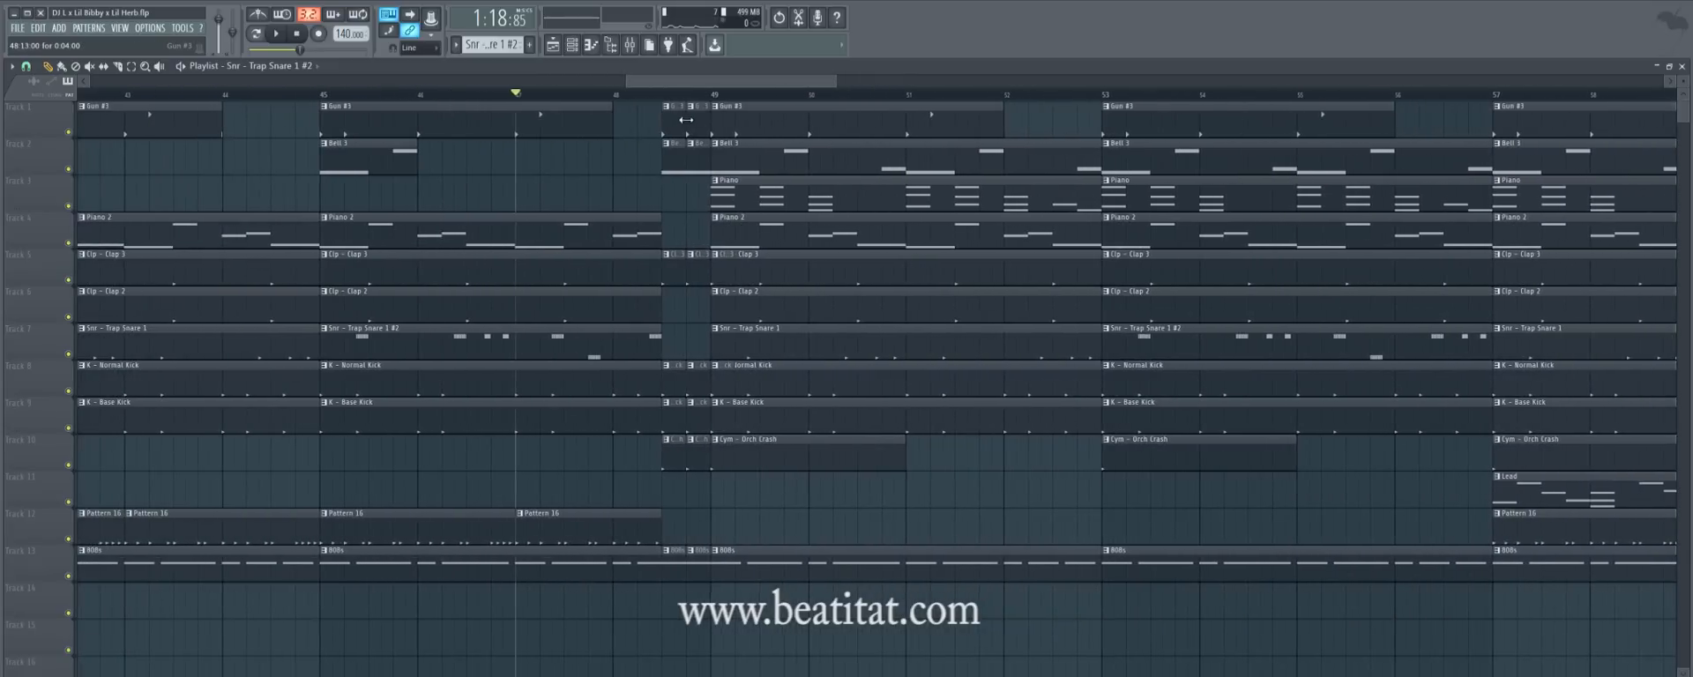
click(737, 115)
click(666, 501)
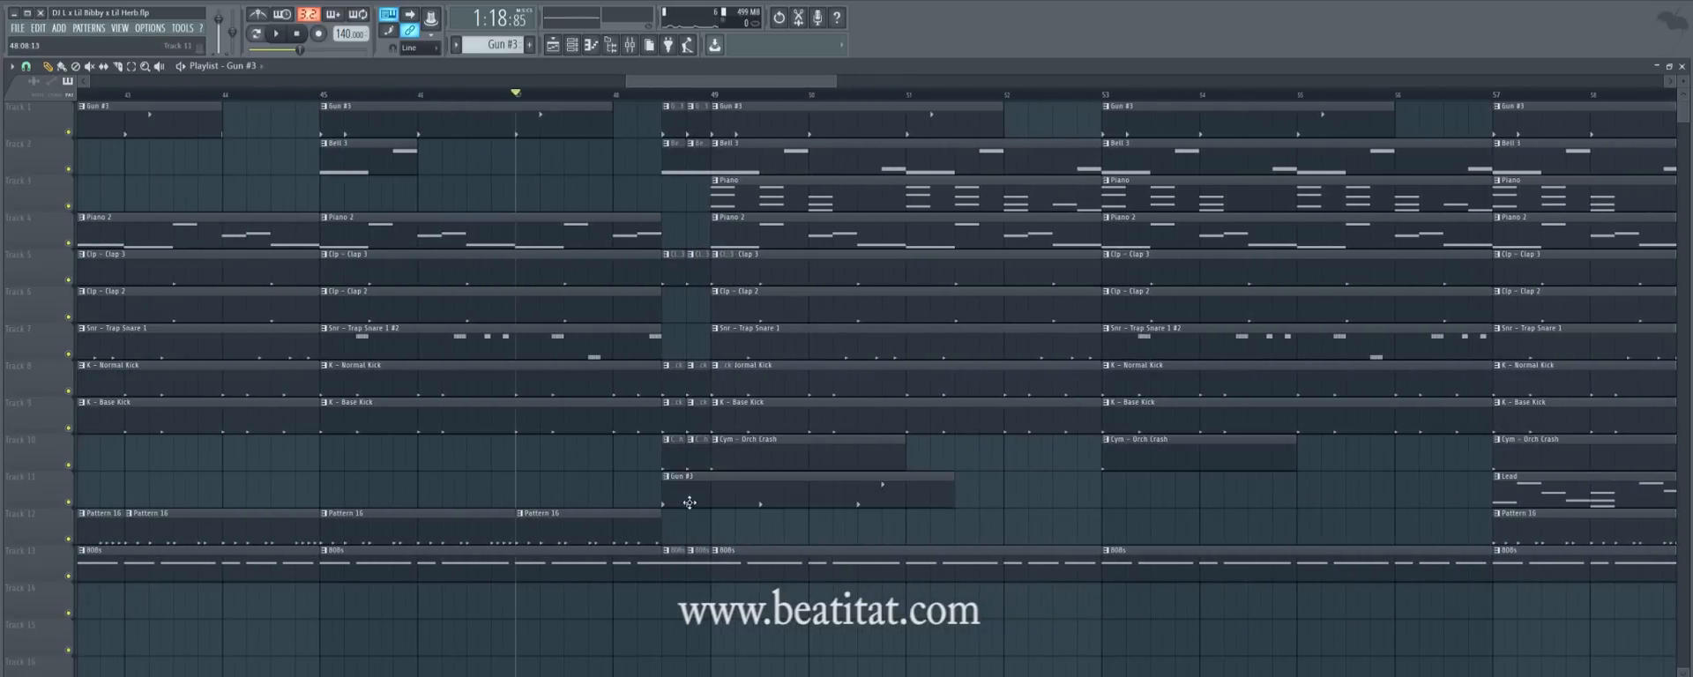
drag(951, 496, 667, 504)
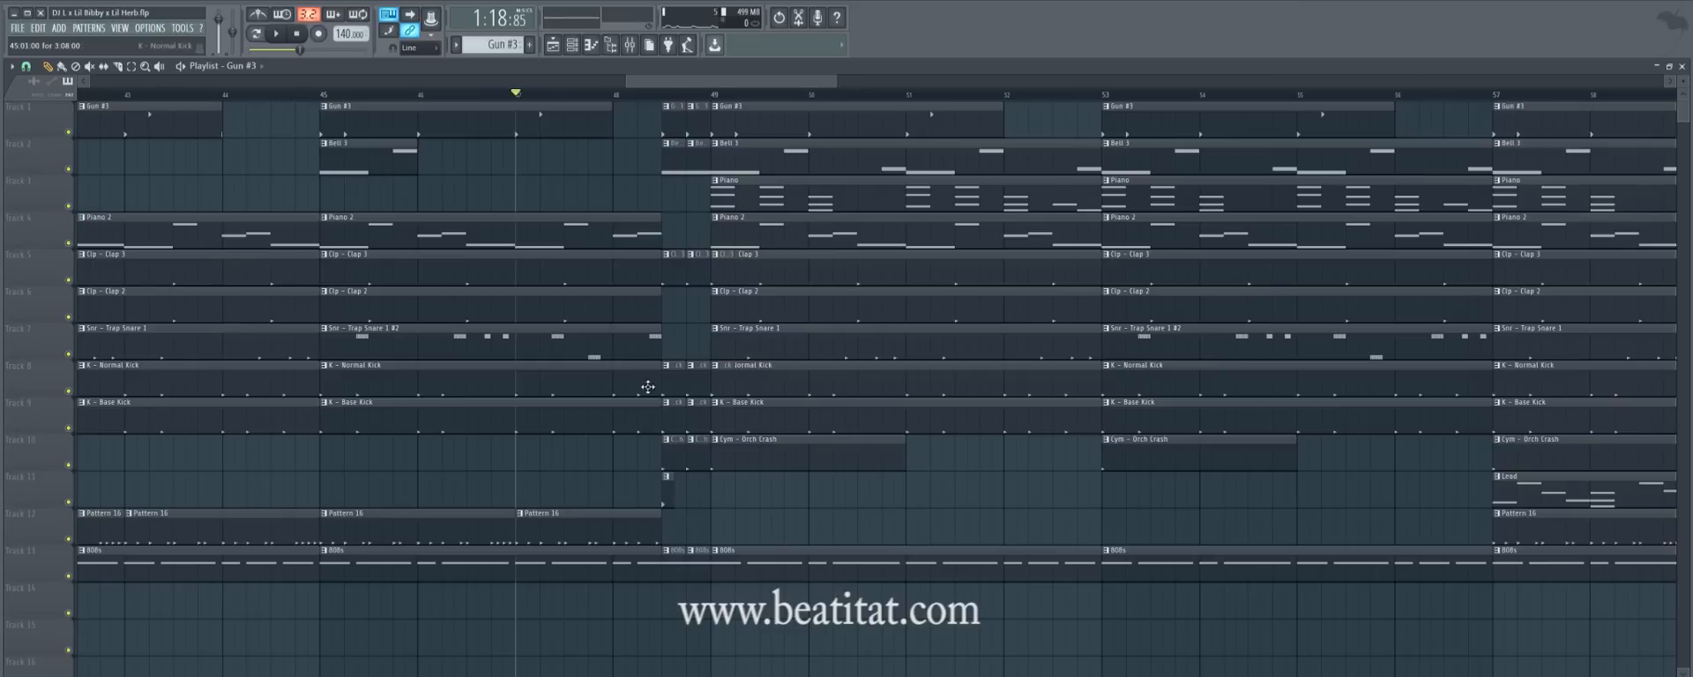
right_click(663, 494)
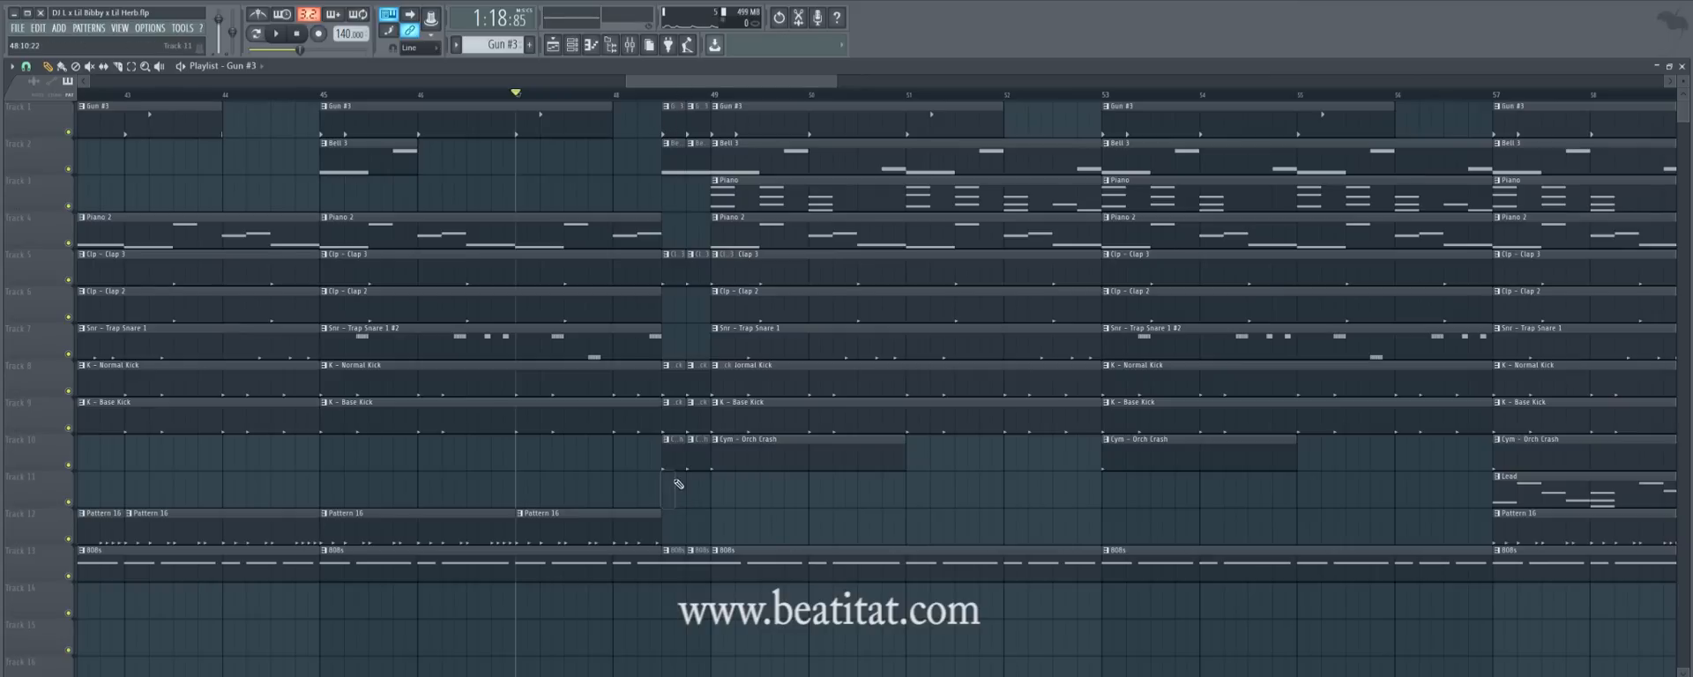
Try out Cym - Orch Crash and K - Normal Kick clips on Track 11 around bar 49, and remove both.
click(767, 458)
click(660, 488)
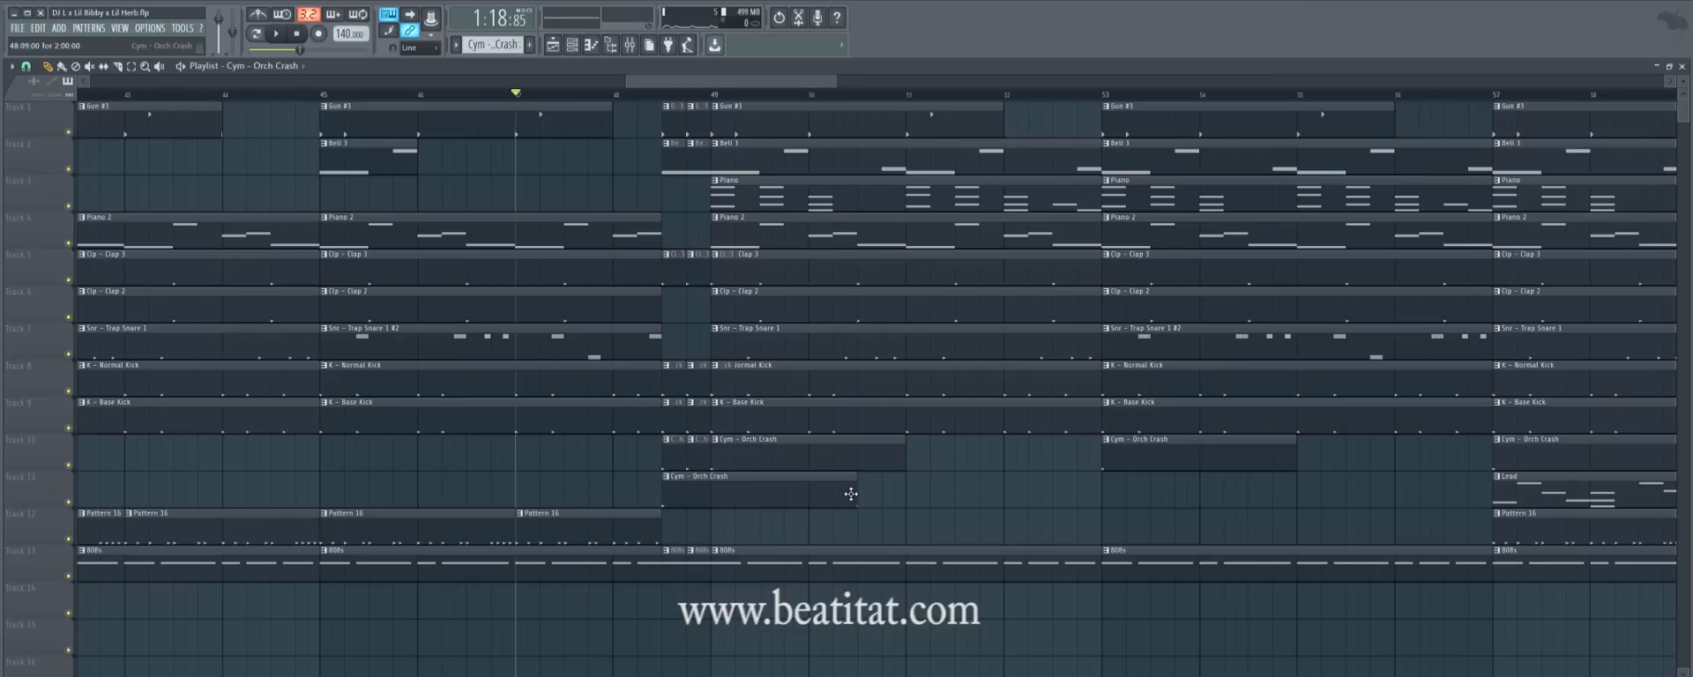
right_click(670, 494)
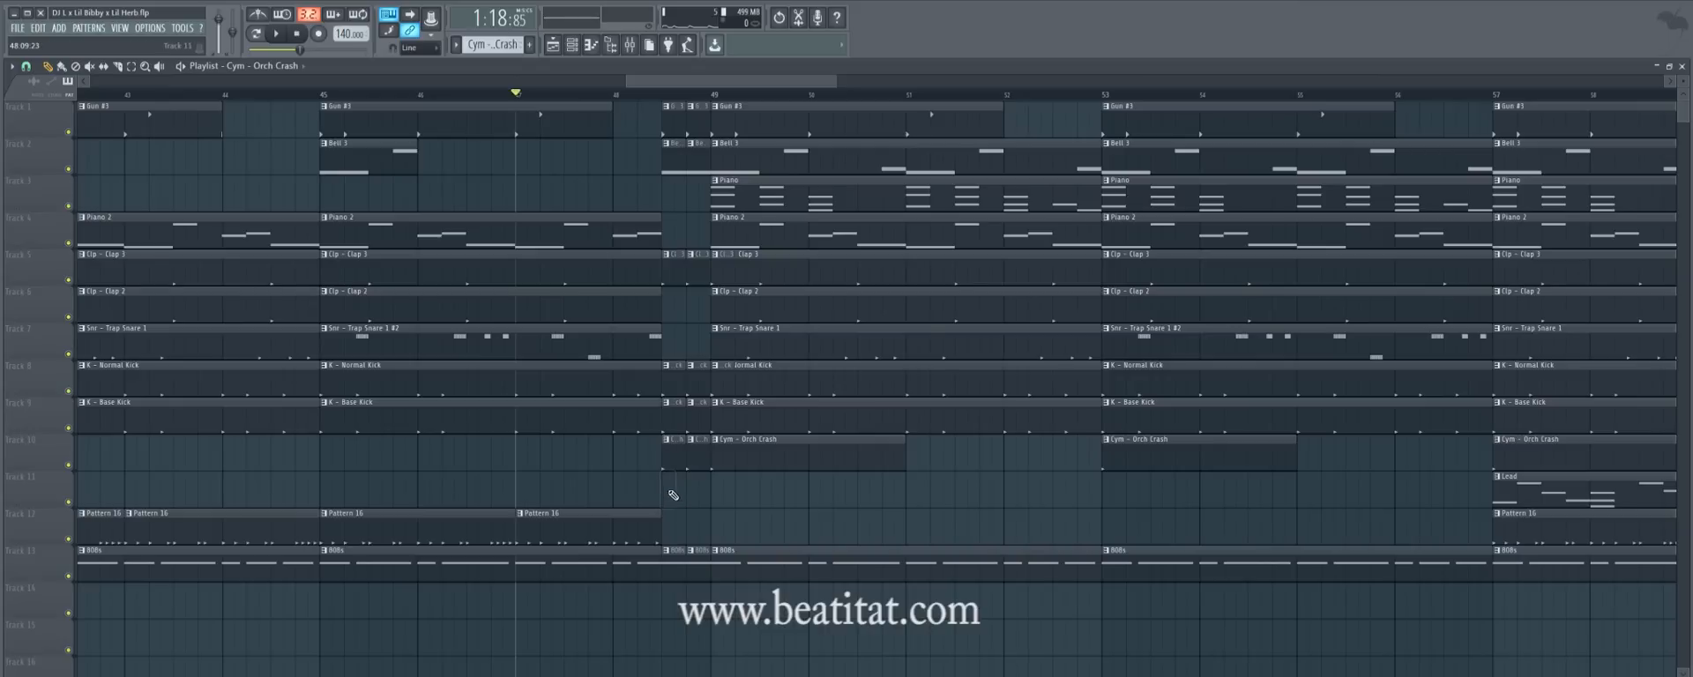
click(684, 365)
click(737, 489)
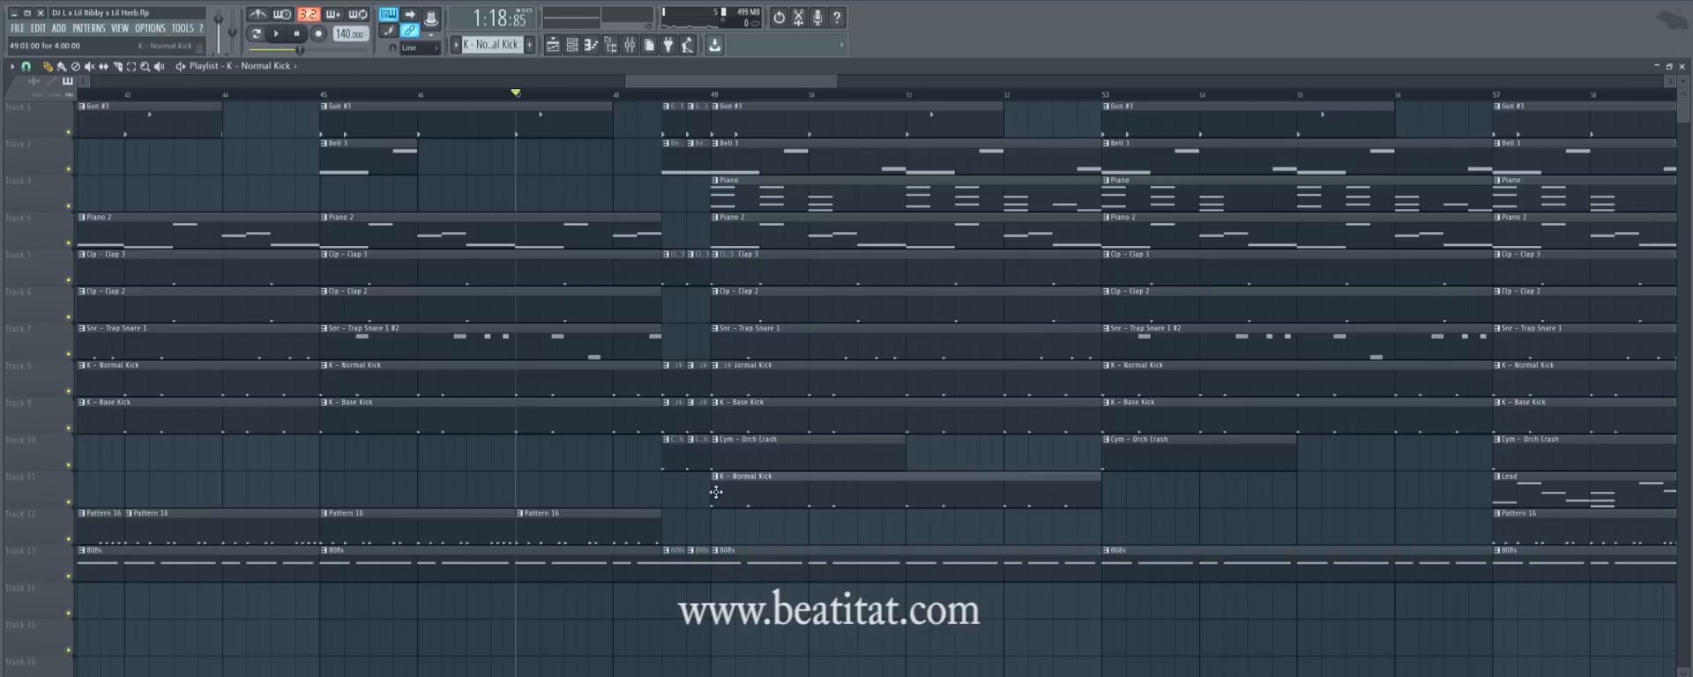
drag(1087, 498, 737, 500)
right_click(737, 500)
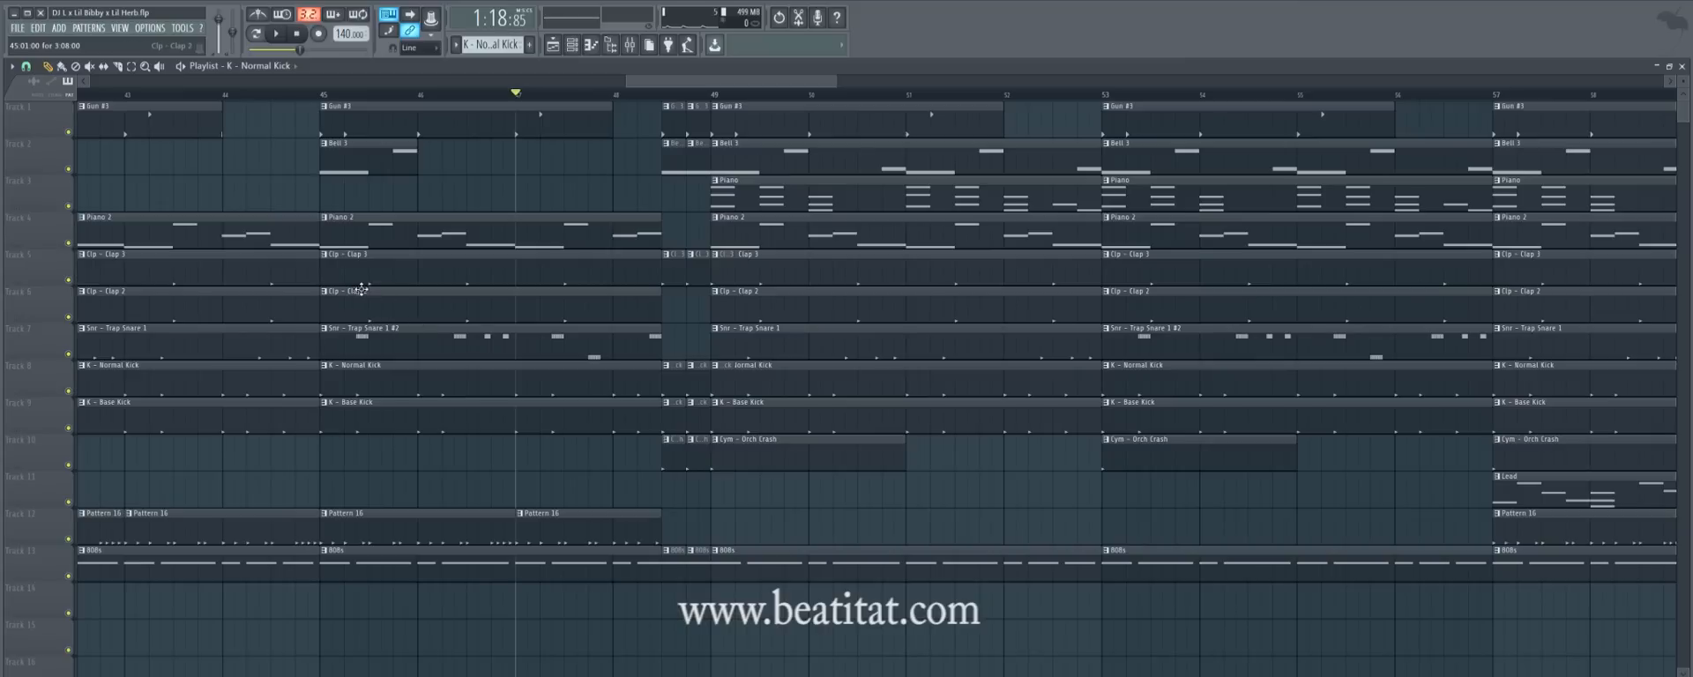
Open the Clp - Clap 2 and Clp - Clap 3 patterns and compare their hits in the channel rack.
double_click(442, 300)
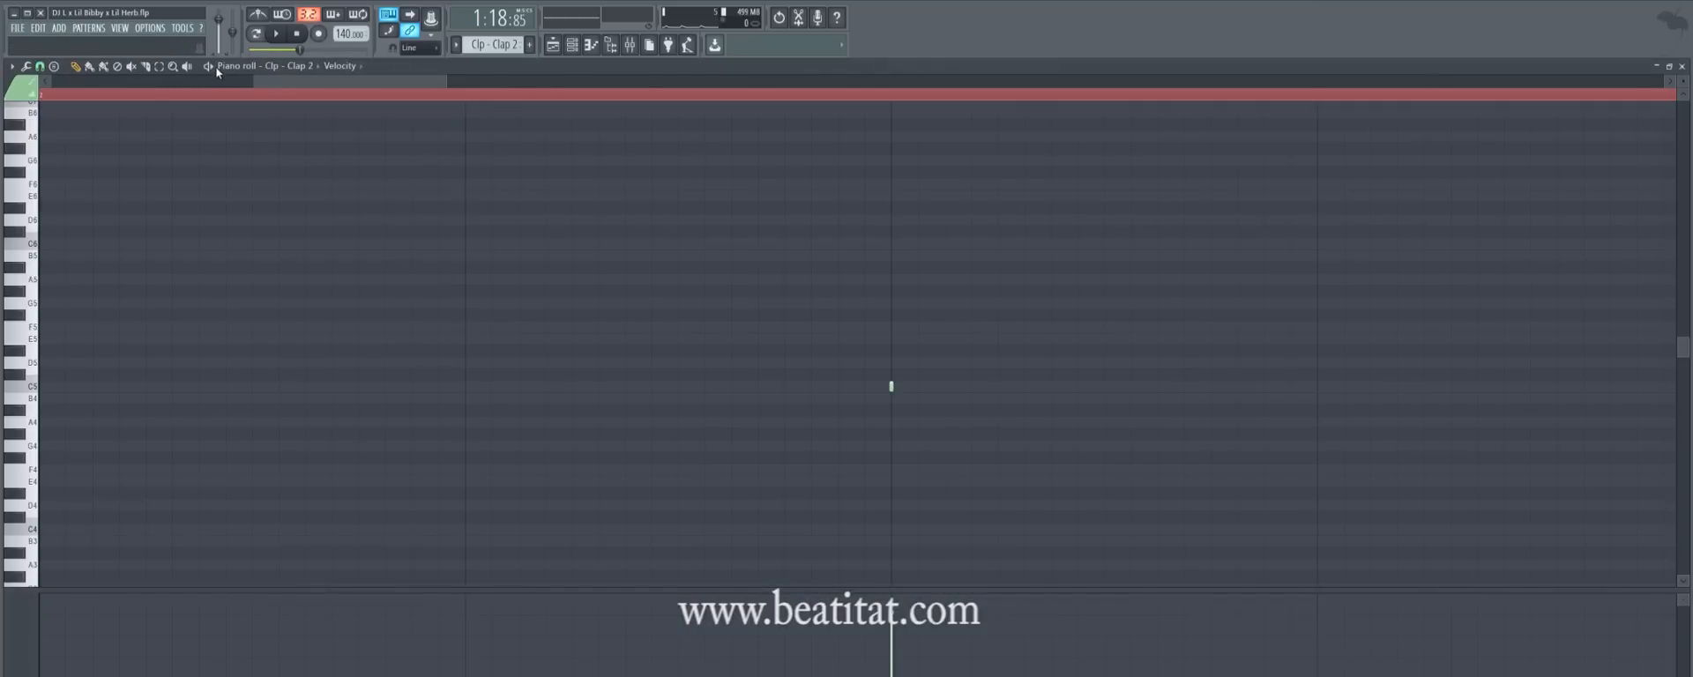
key(F5)
key(space)
key(space)
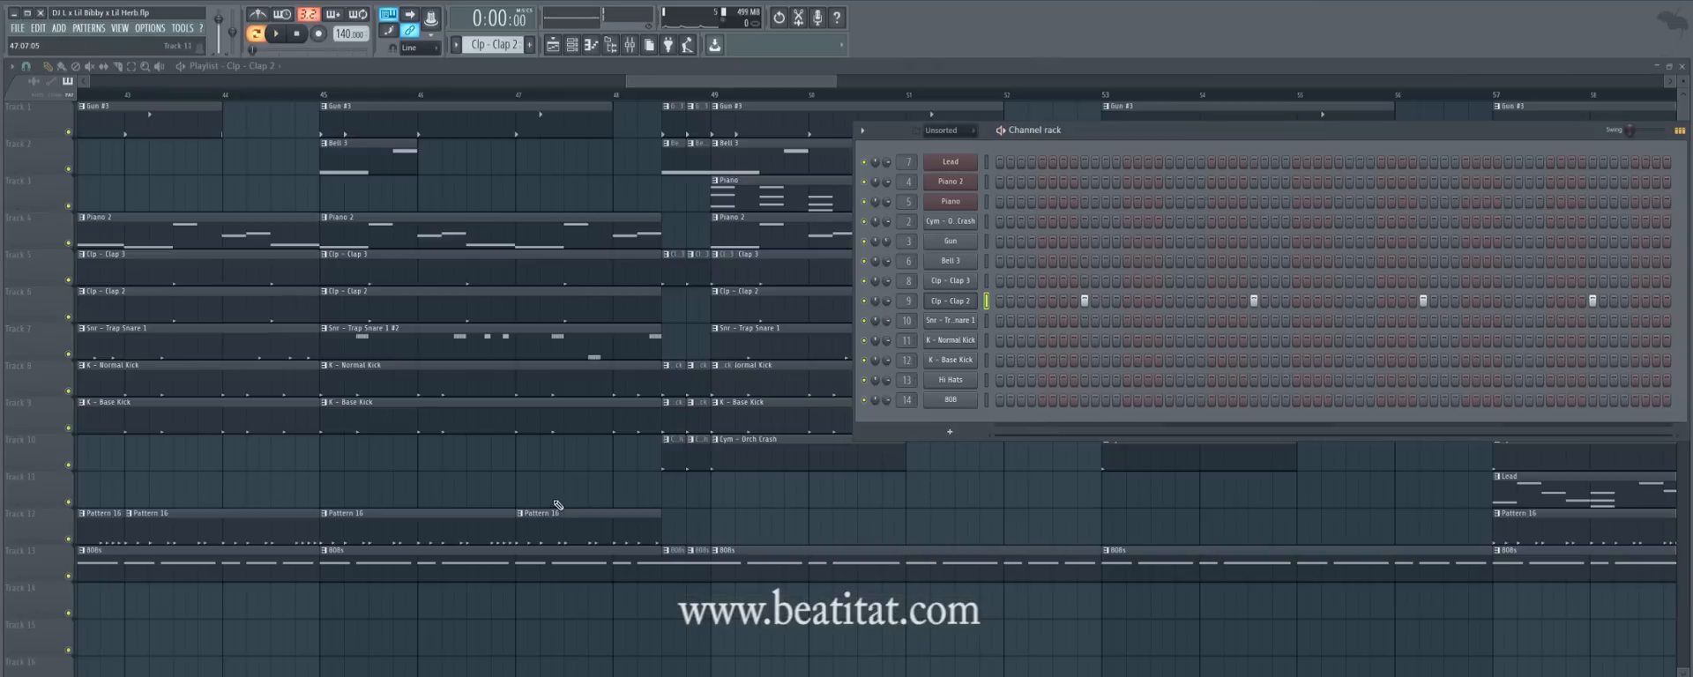
key(F6)
double_click(676, 258)
key(F5)
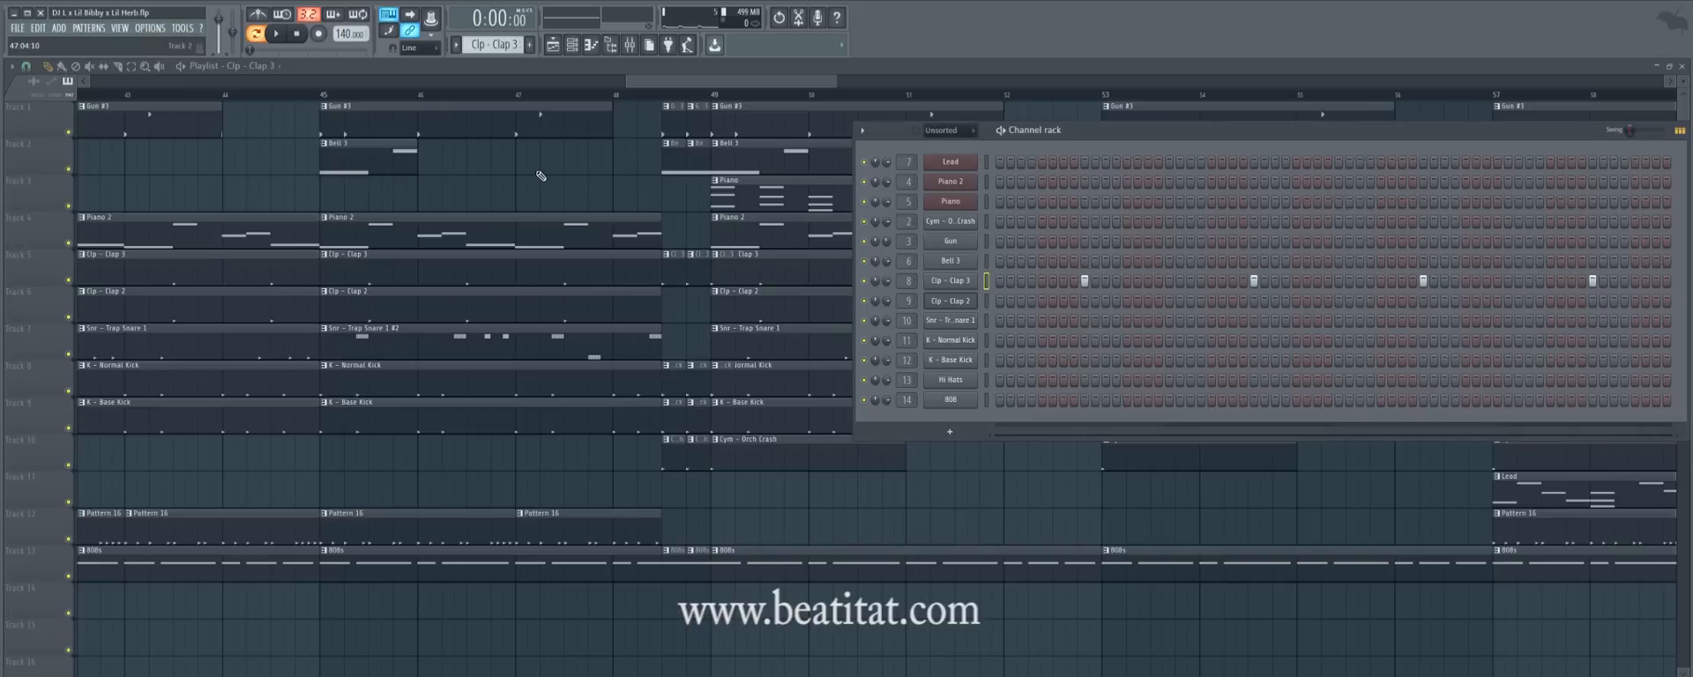
key(space)
key(space)
Play the song from the break just before bar 49 into the following section, and stop playback.
click(672, 107)
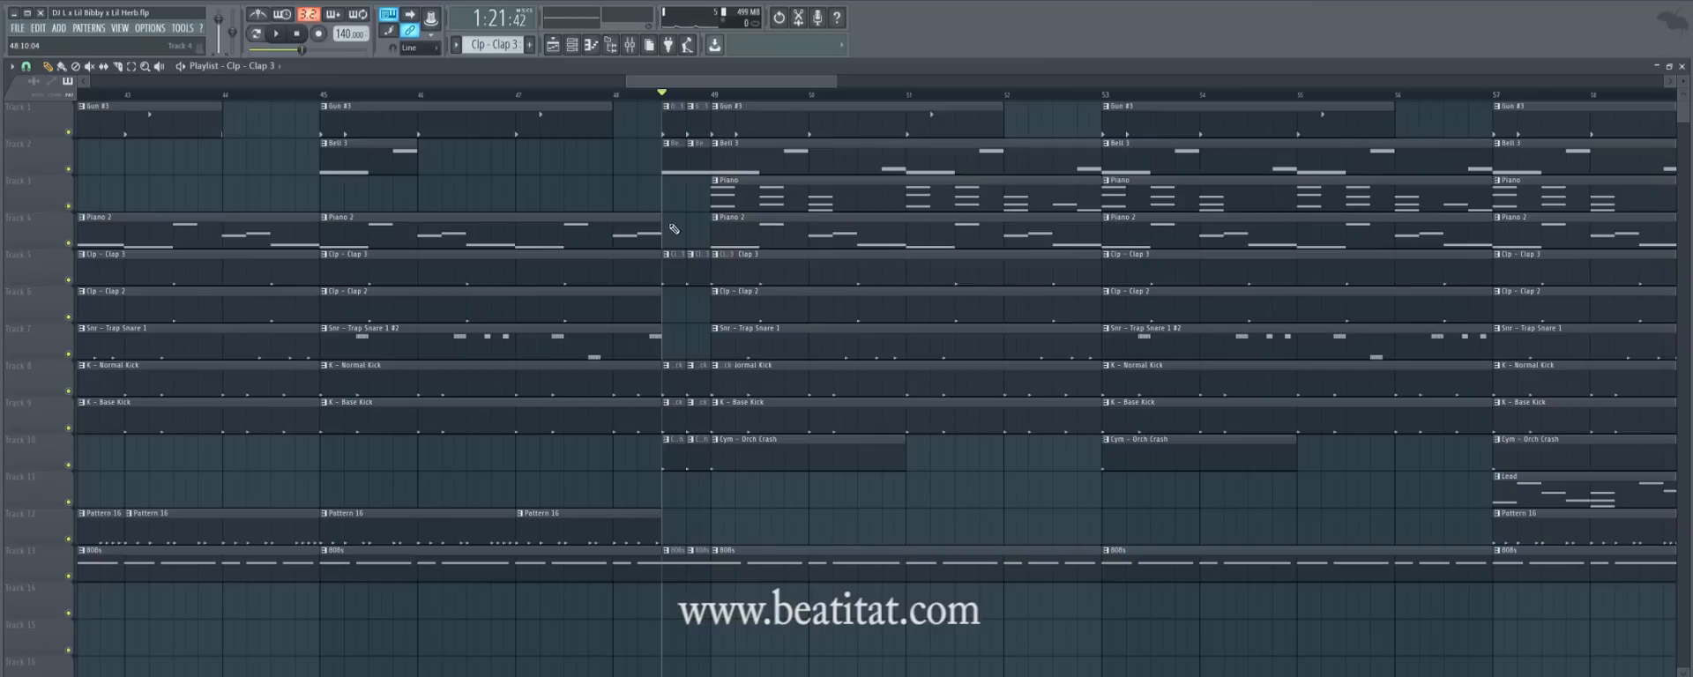
key(space)
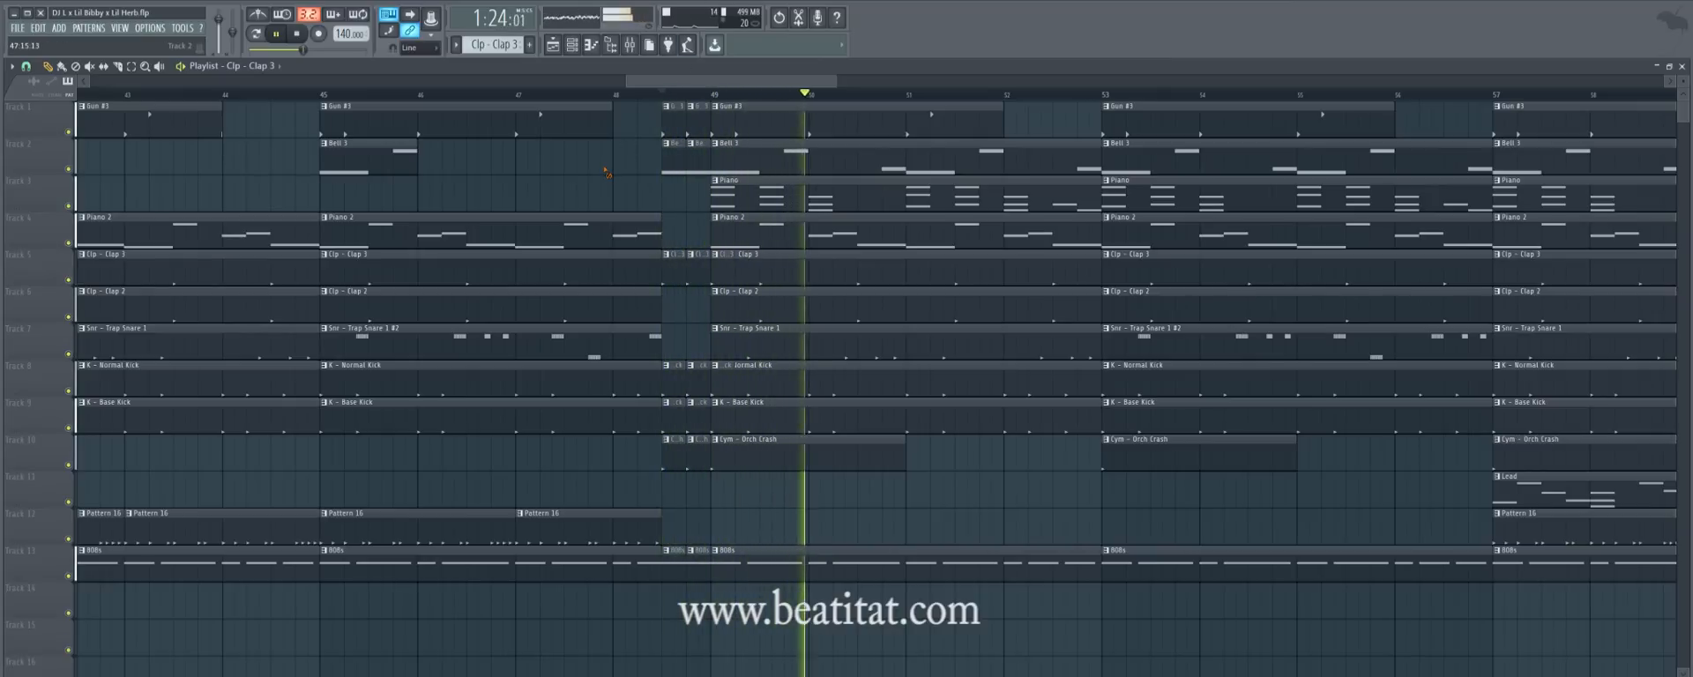
scroll(568, 215, down, 5)
scroll(569, 215, down, 3)
key(space)
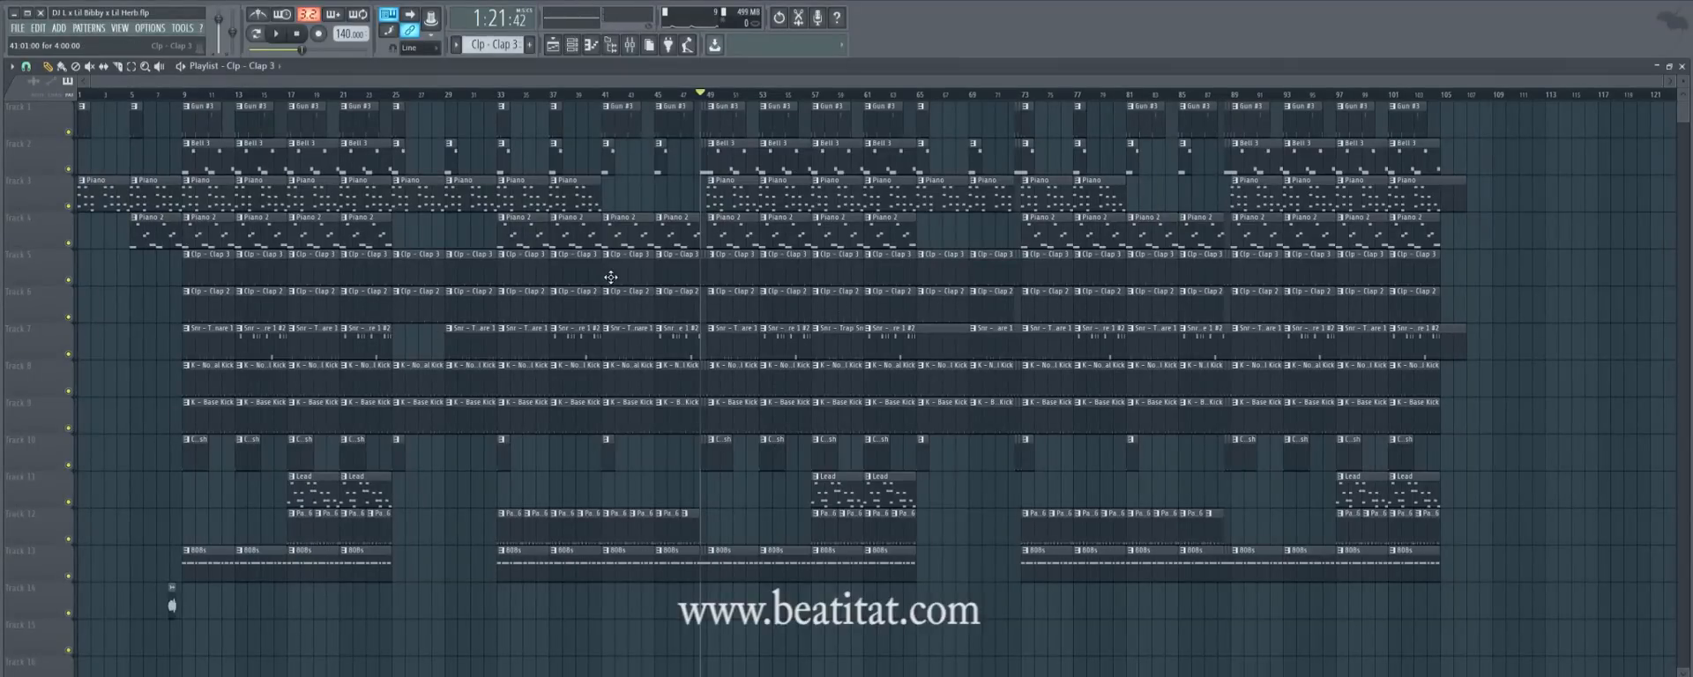
scroll(671, 479, up, 4)
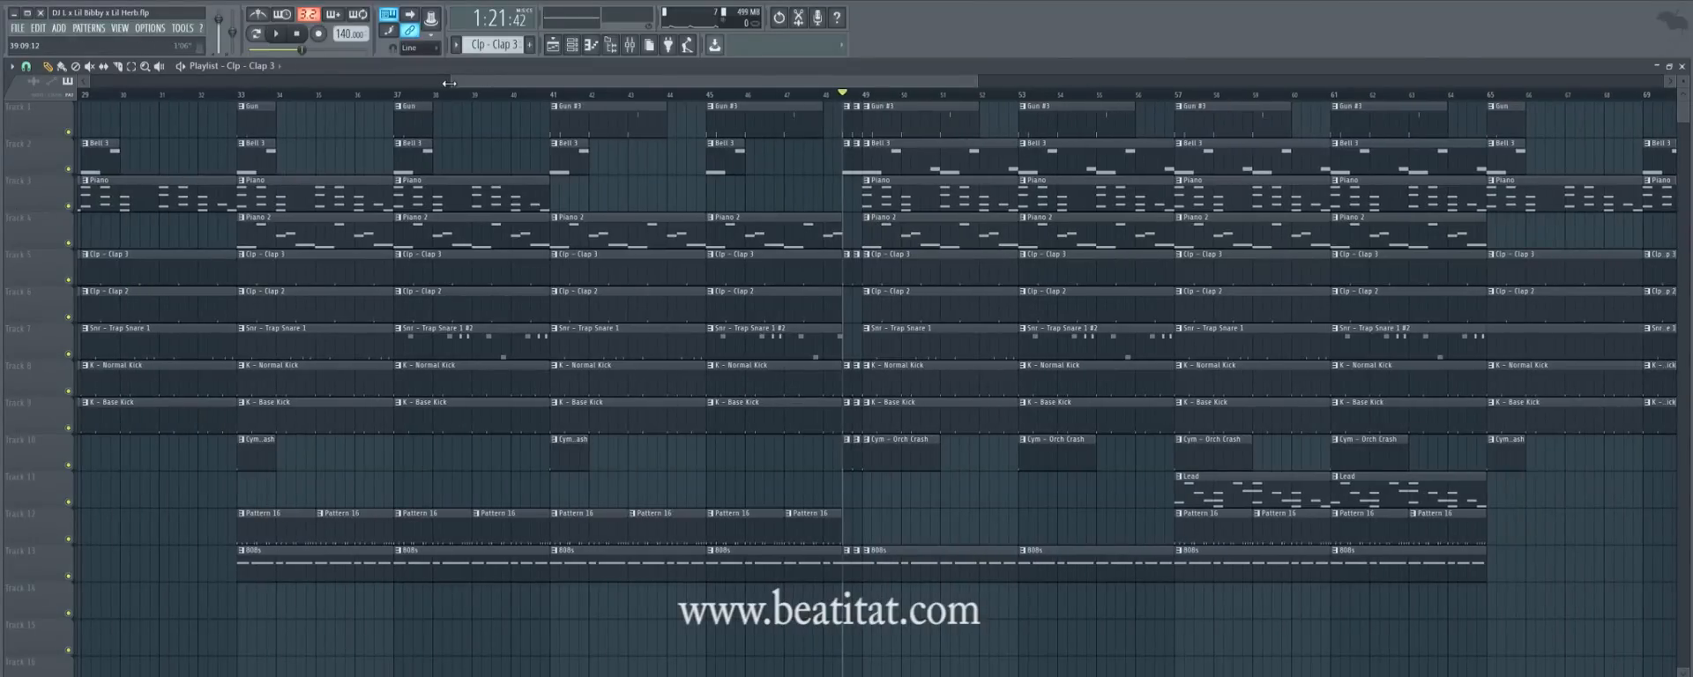
drag(450, 81, 177, 605)
drag(88, 81, 77, 81)
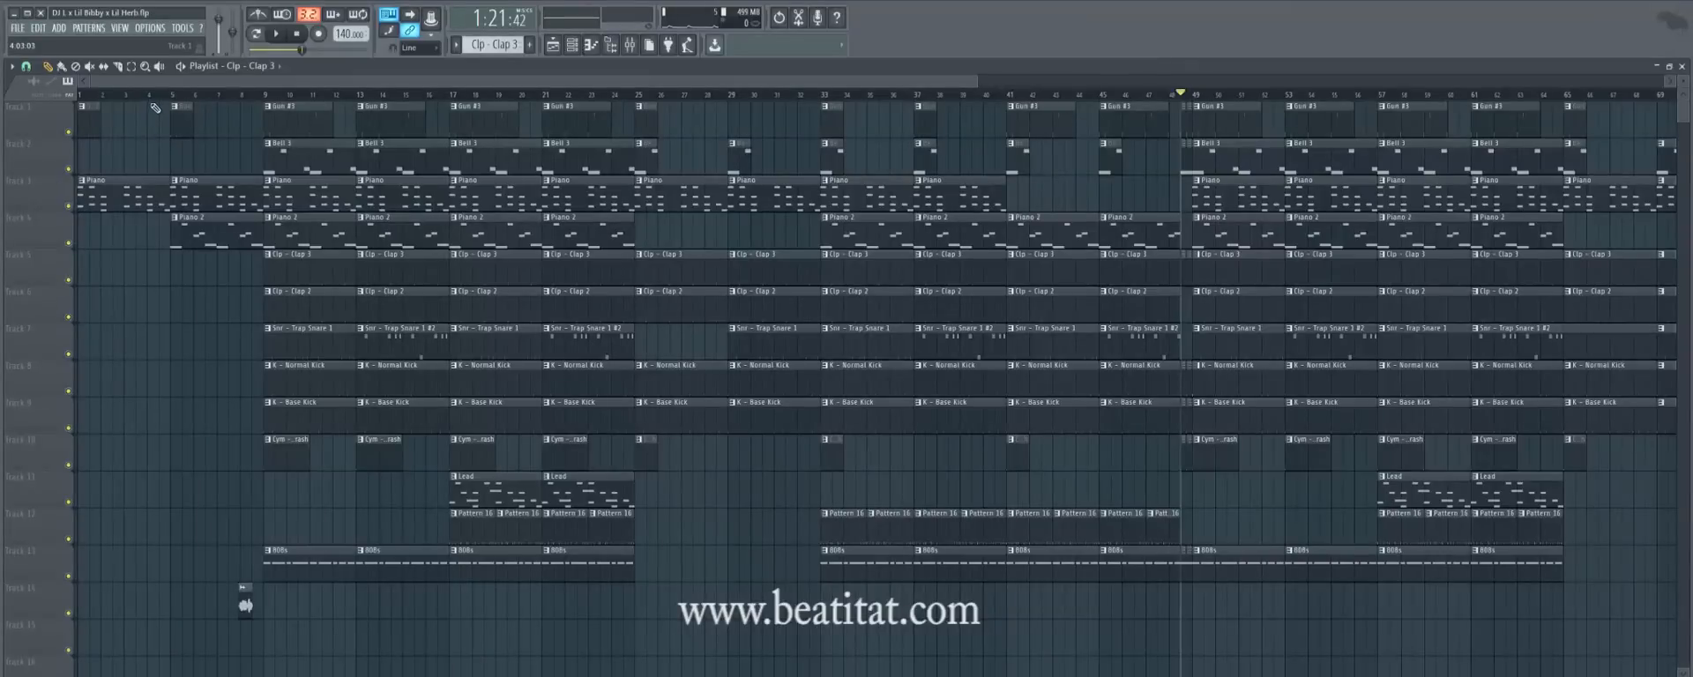
drag(186, 77, 480, 142)
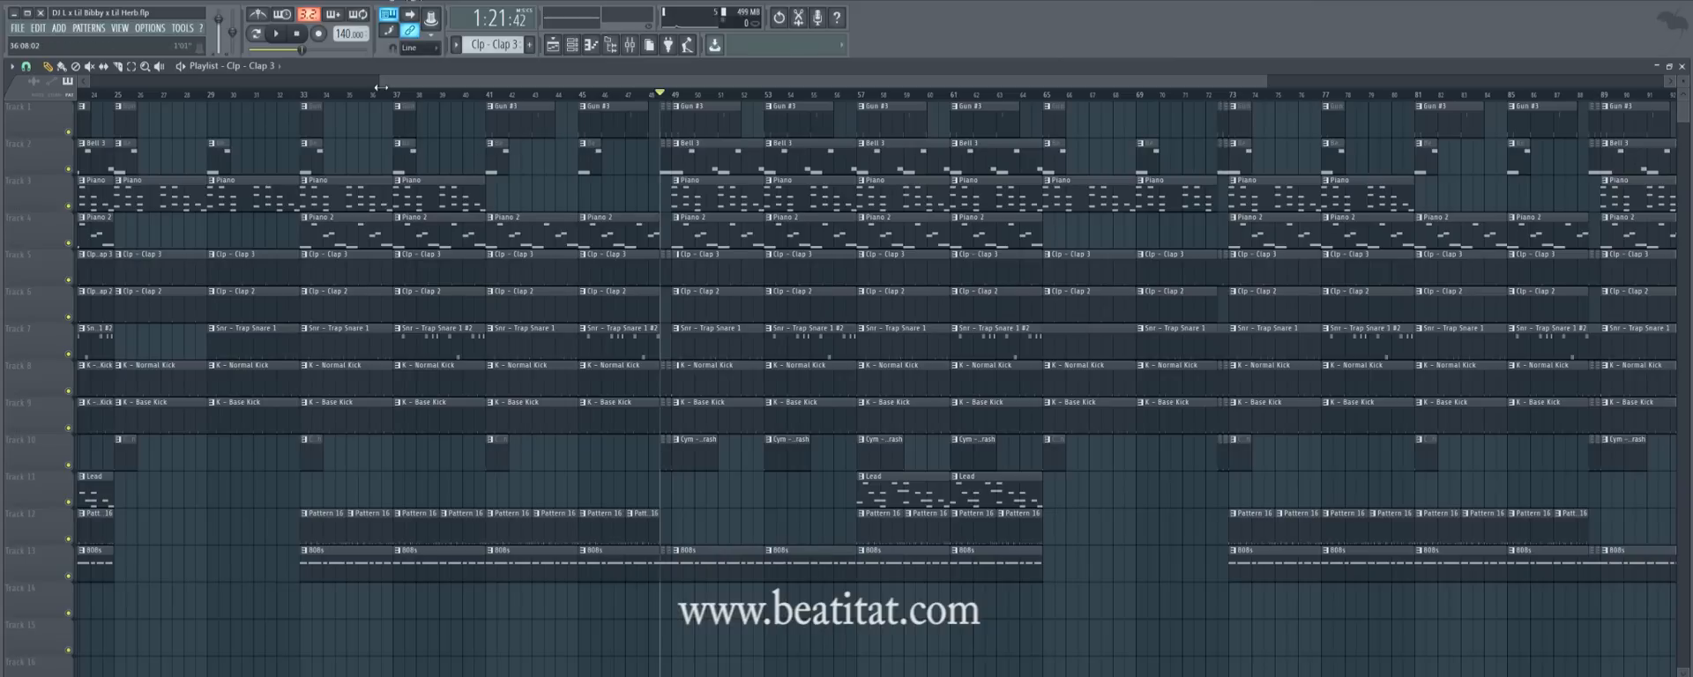
drag(379, 80, 75, 147)
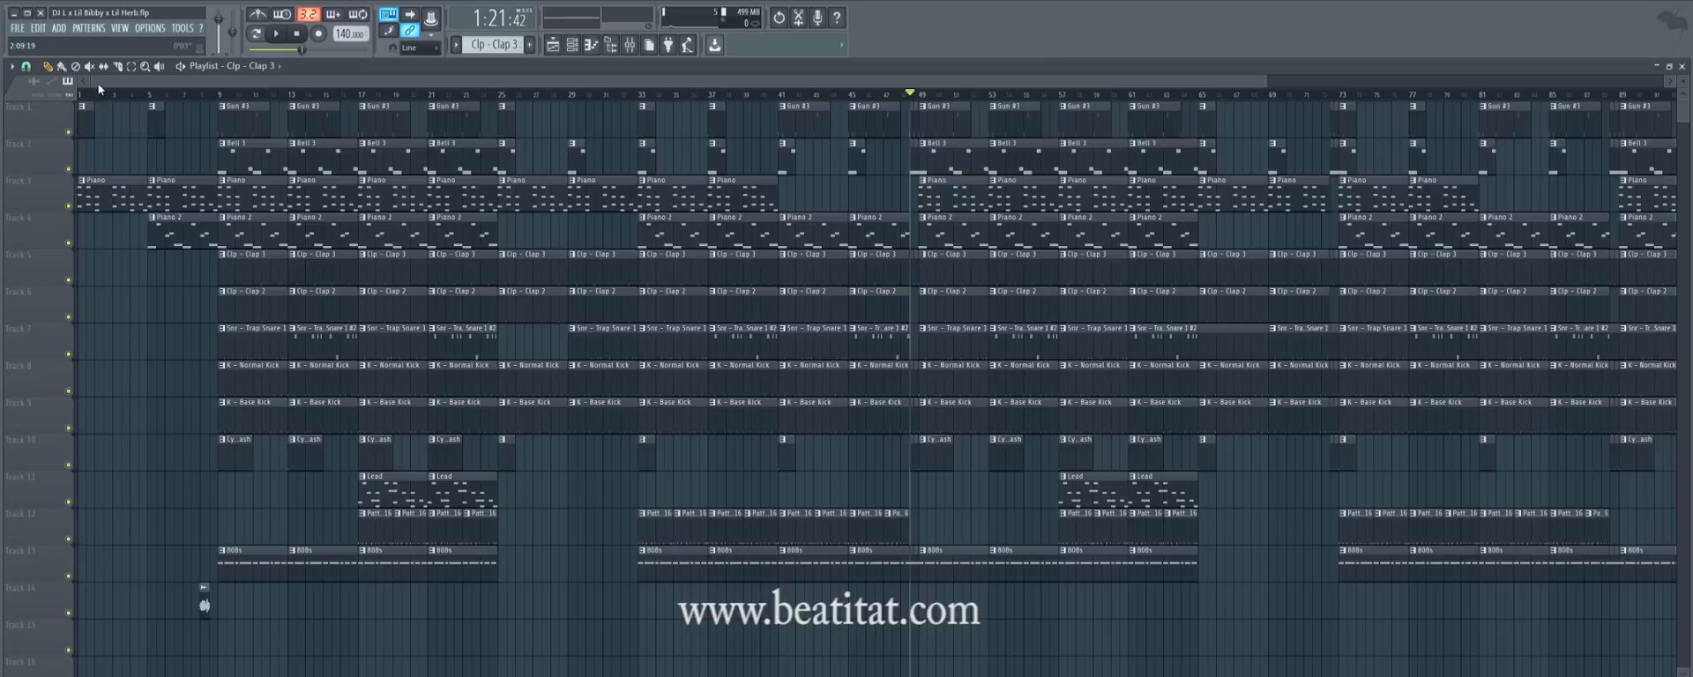
drag(98, 83, 112, 89)
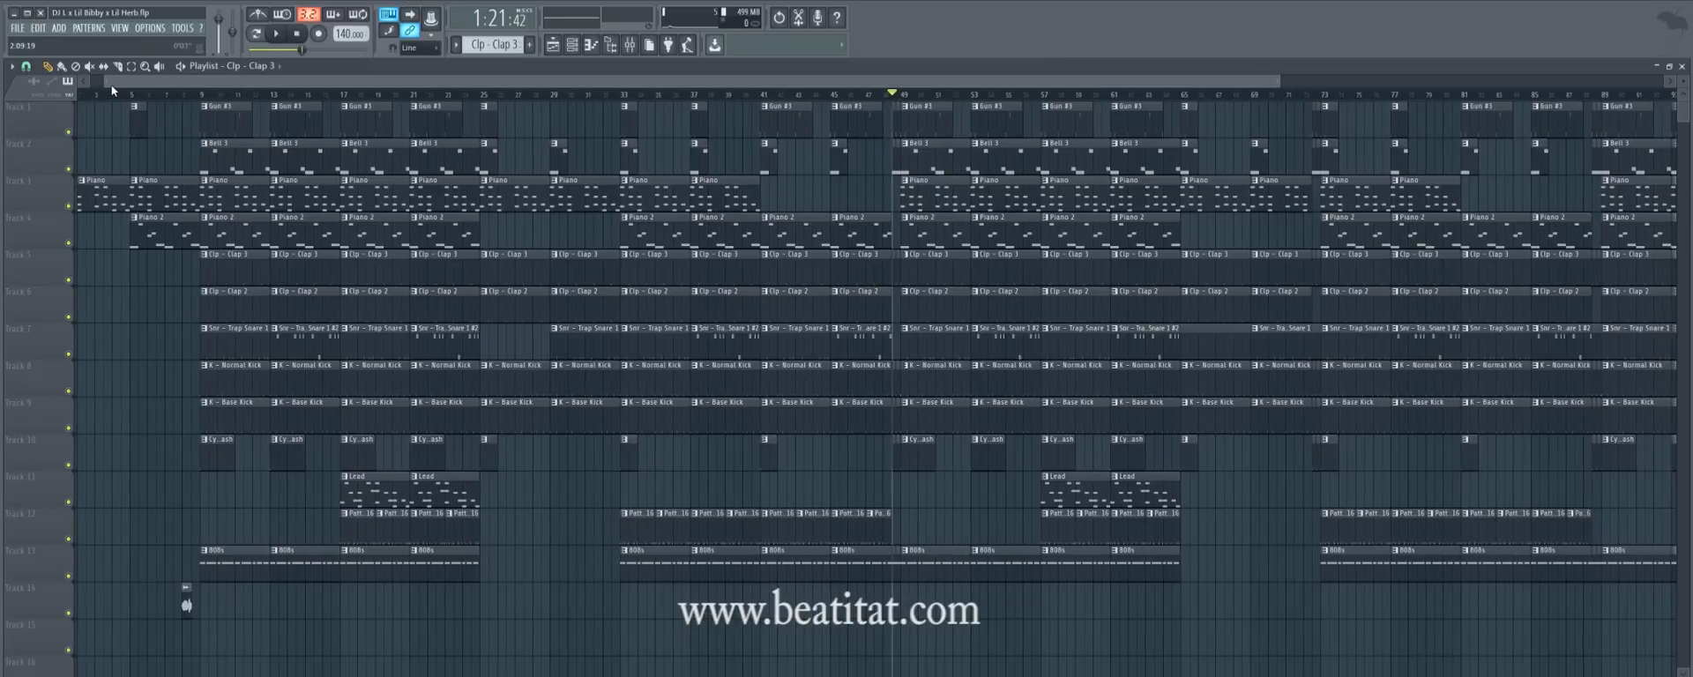
View the Snr - Trap Snare 1 #2 notes in the piano roll and channel rack, and close both.
double_click(862, 347)
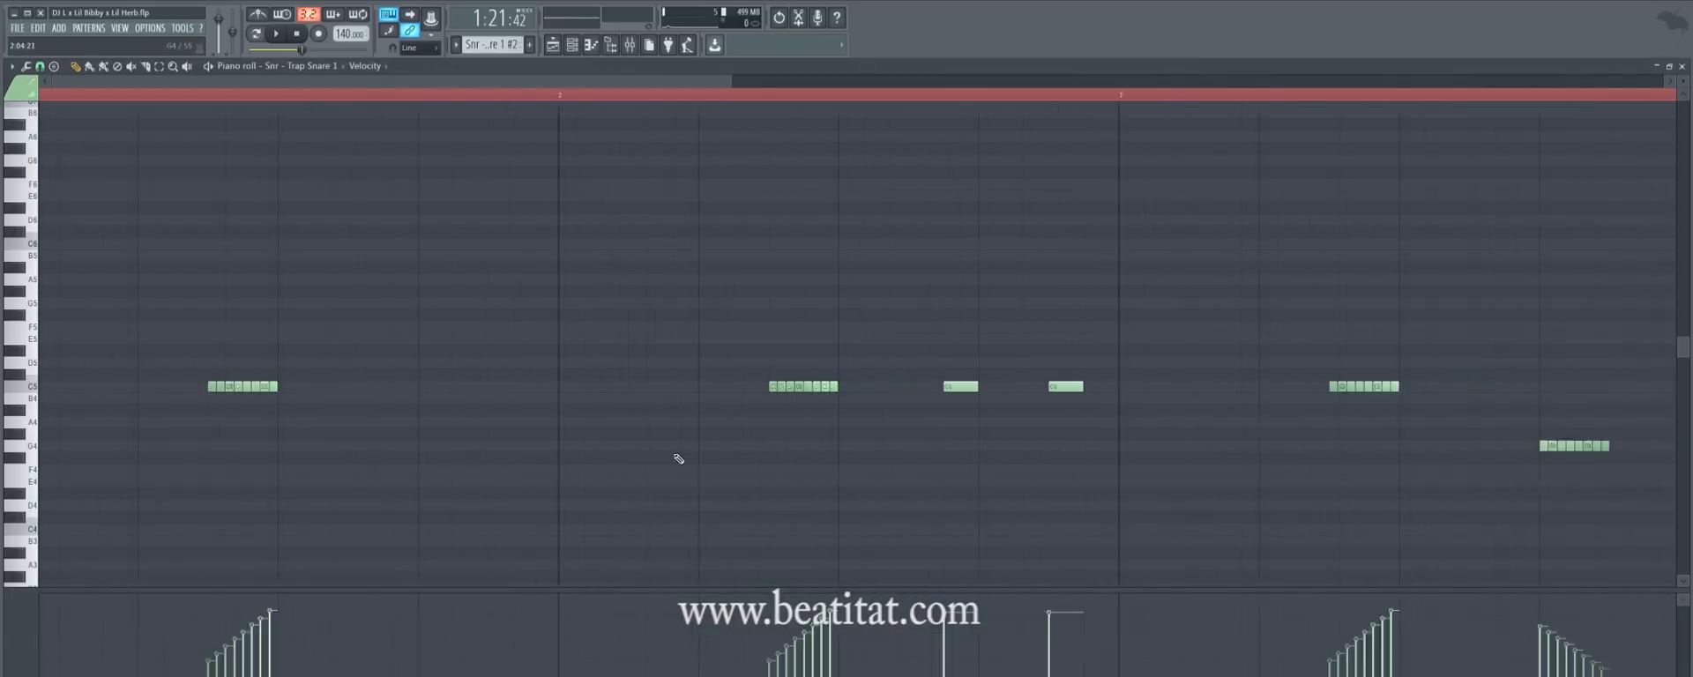
scroll(679, 458, down, 4)
key(Escape)
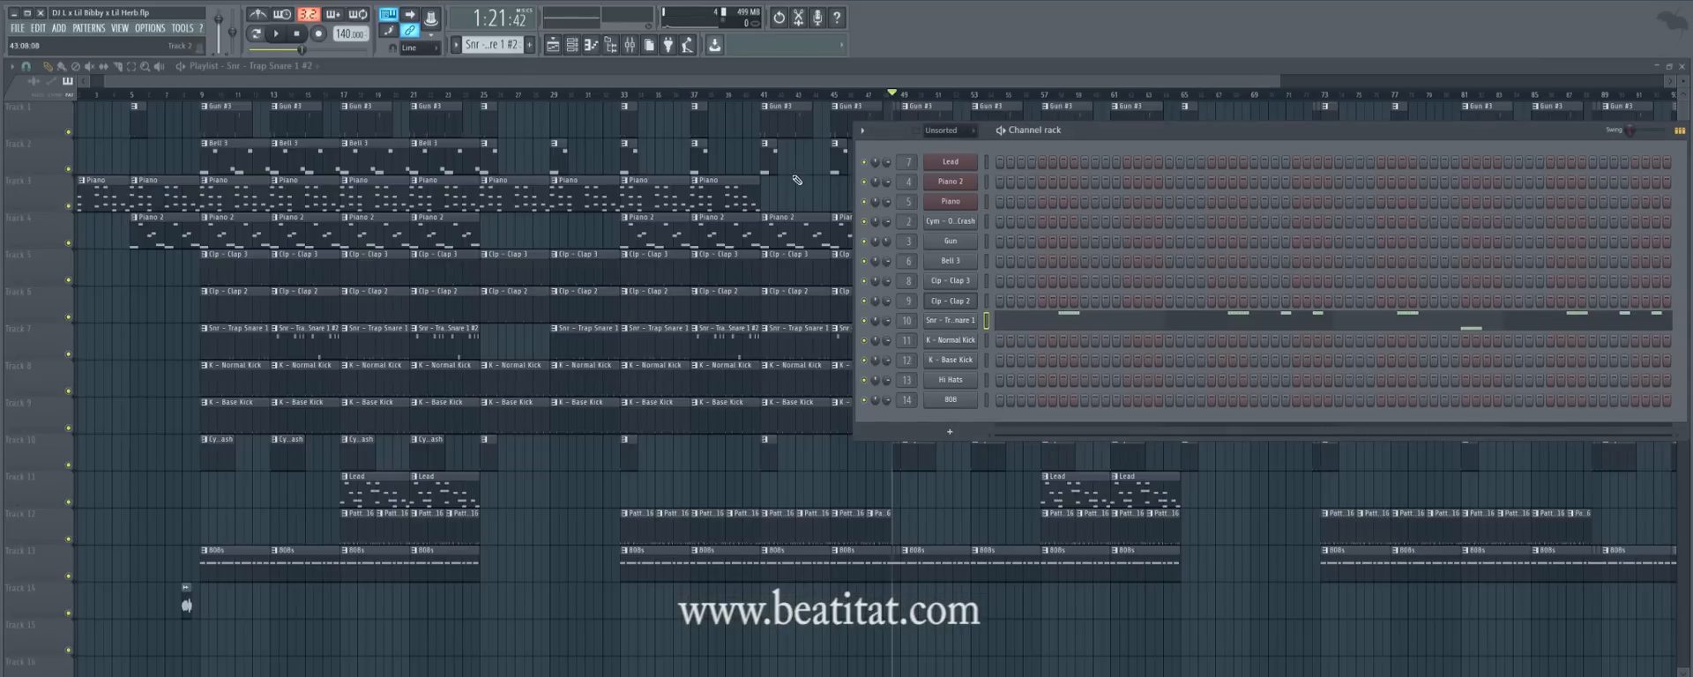
key(F6)
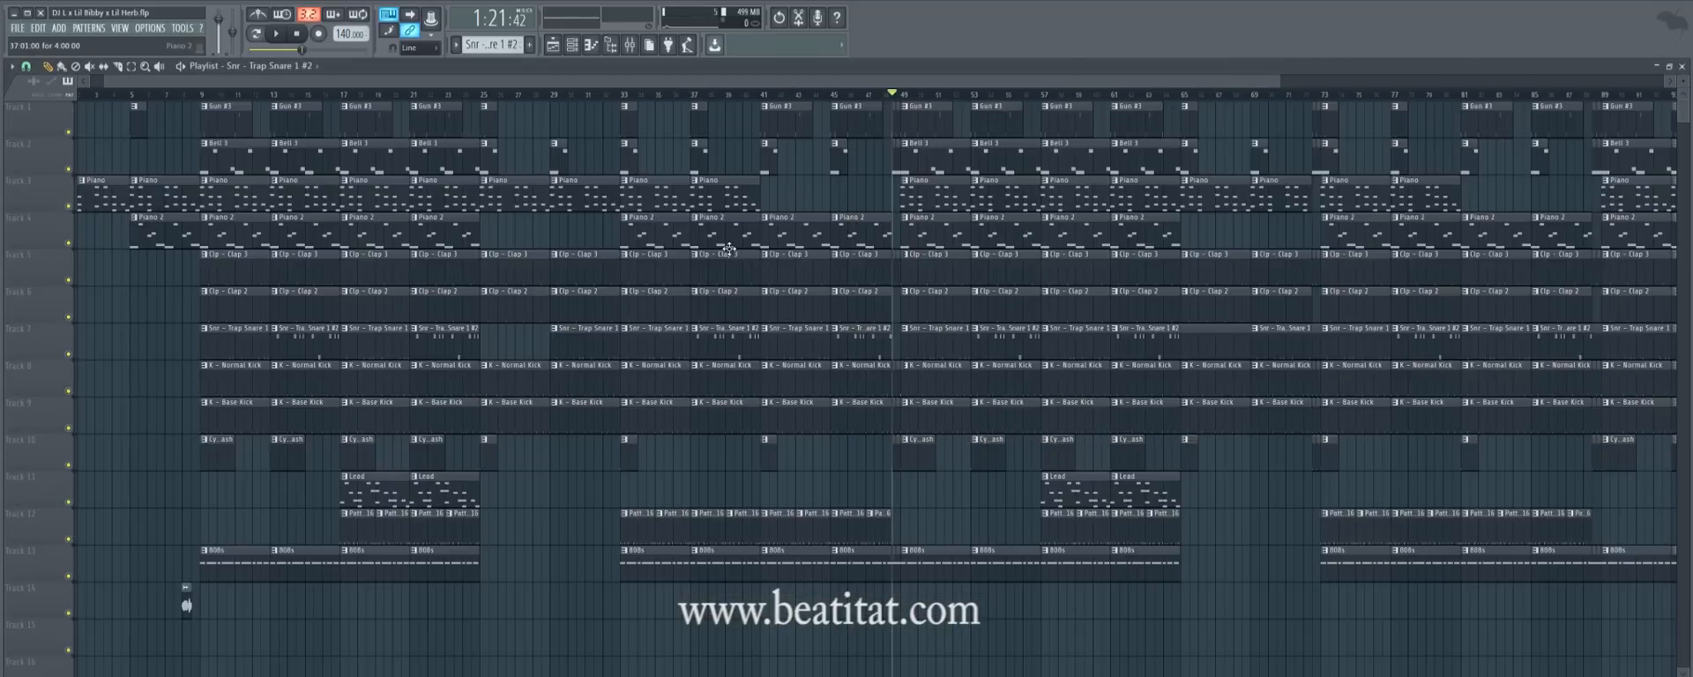